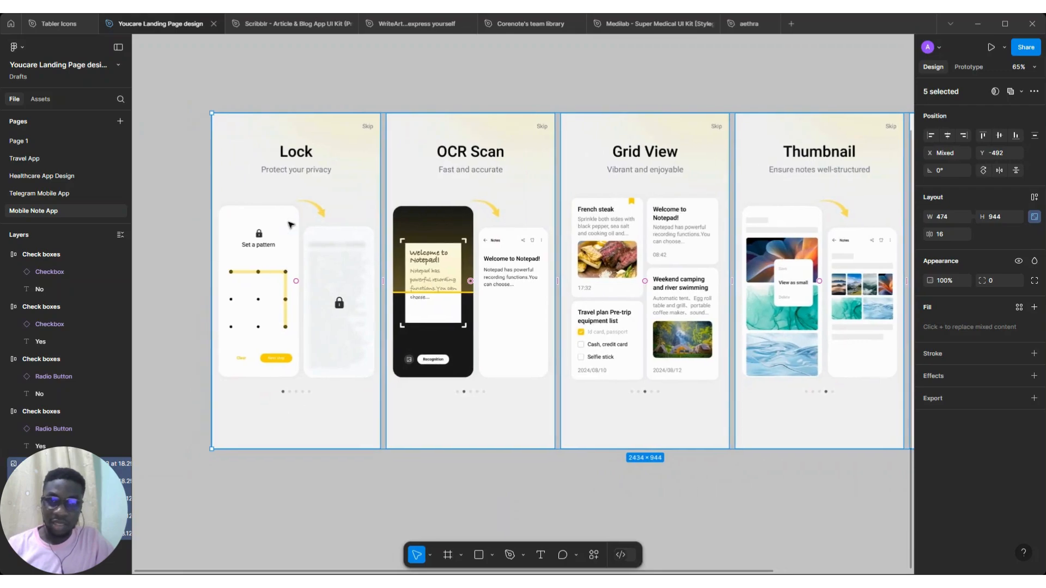
# Draw black pencil outlines around the Lock screen's title, Skip label, pattern area and page dots
pyautogui.hotkey('shift', 'p')
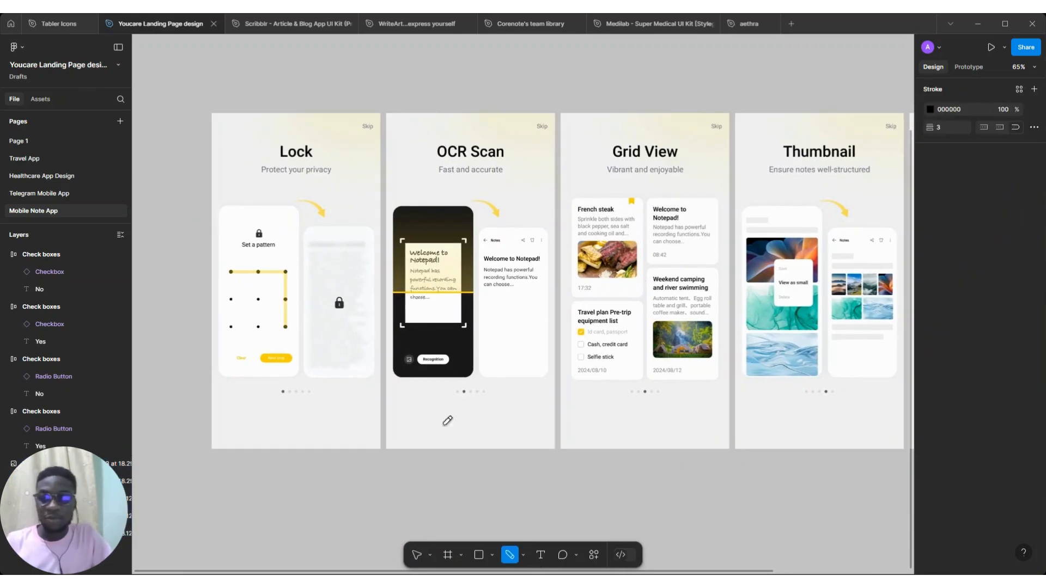
pyautogui.moveTo(256, 136)
pyautogui.mouseDown()
pyautogui.moveTo(258, 163)
pyautogui.moveTo(333, 160)
pyautogui.moveTo(323, 134)
pyautogui.moveTo(257, 136)
pyautogui.mouseUp()
pyautogui.moveTo(349, 117)
pyautogui.mouseDown()
pyautogui.moveTo(383, 124)
pyautogui.moveTo(381, 112)
pyautogui.moveTo(351, 112)
pyautogui.mouseUp()
pyautogui.moveTo(258, 161)
pyautogui.mouseDown()
pyautogui.moveTo(333, 179)
pyautogui.moveTo(325, 160)
pyautogui.mouseUp()
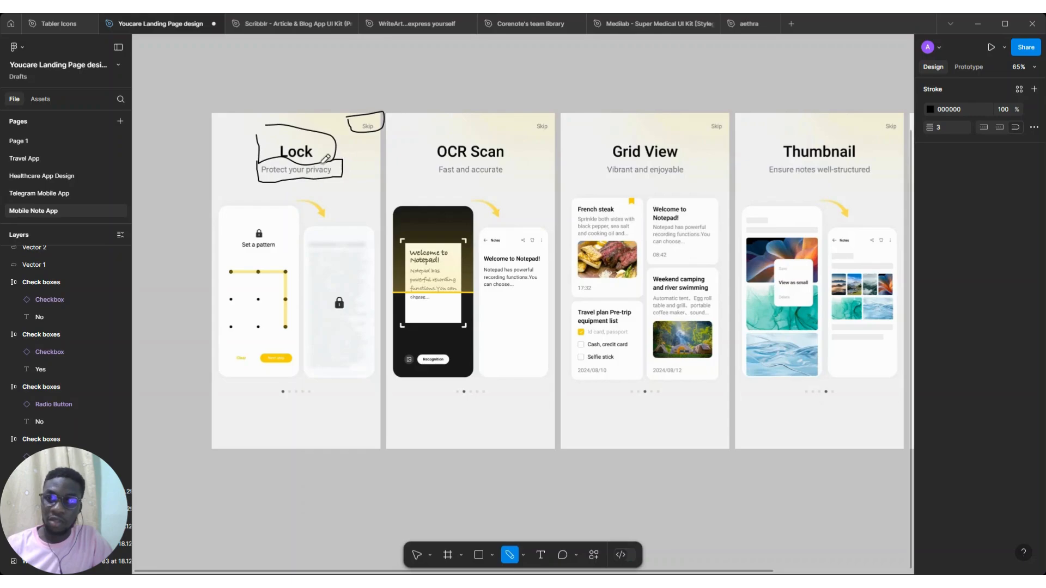
pyautogui.moveTo(213, 189)
pyautogui.mouseDown()
pyautogui.moveTo(294, 182)
pyautogui.moveTo(355, 188)
pyautogui.moveTo(374, 206)
pyautogui.moveTo(382, 280)
pyautogui.moveTo(370, 392)
pyautogui.moveTo(282, 399)
pyautogui.moveTo(223, 387)
pyautogui.moveTo(211, 319)
pyautogui.moveTo(222, 188)
pyautogui.mouseUp()
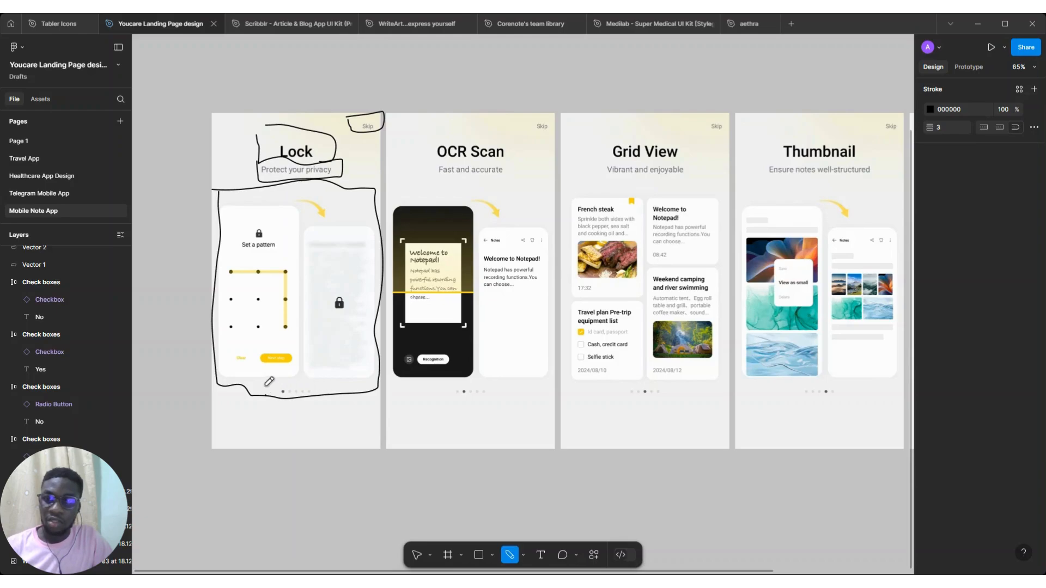
pyautogui.moveTo(265, 385); pyautogui.dragTo(326, 381)
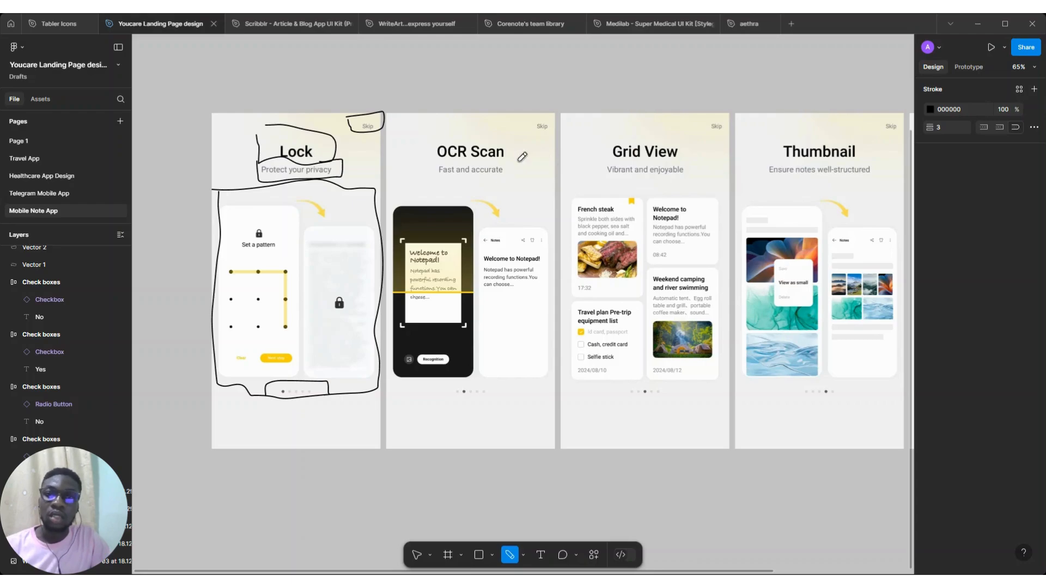
# Set the pencil stroke colour to D43535 and mark the Lock title, Skip label and page dots in red
pyautogui.hscroll(1, 462, 176)
pyautogui.hscroll(-2, 390, 182)
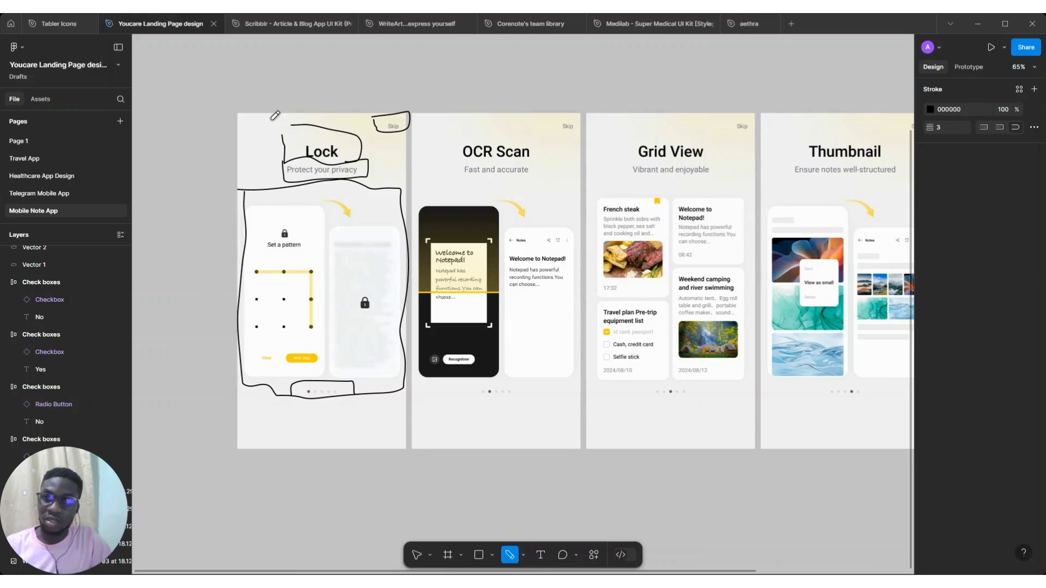
pyautogui.click(930, 109)
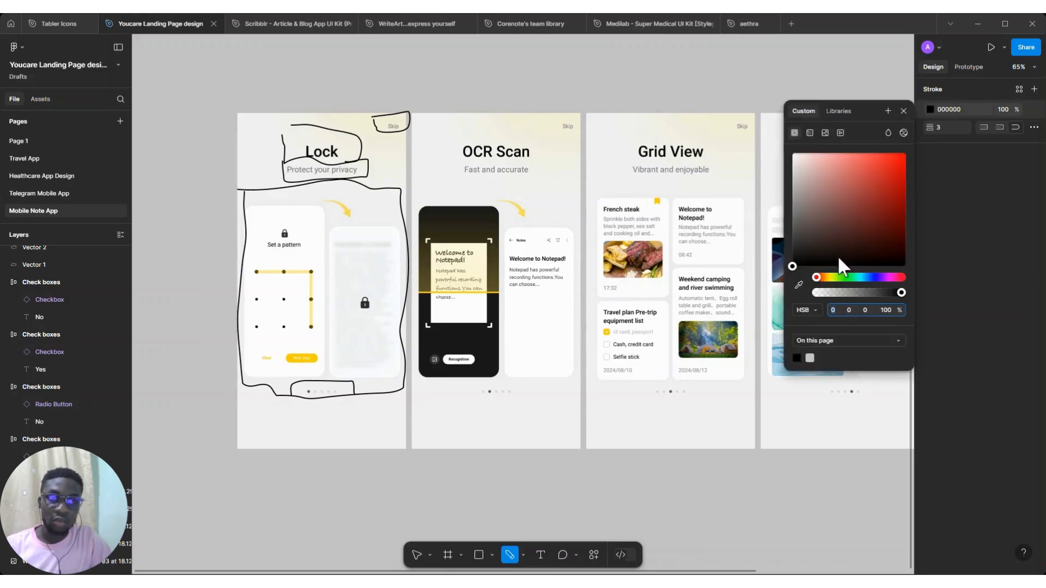
pyautogui.moveTo(875, 198); pyautogui.dragTo(877, 172)
pyautogui.moveTo(268, 122)
pyautogui.mouseDown()
pyautogui.moveTo(321, 185)
pyautogui.moveTo(369, 183)
pyautogui.moveTo(376, 133)
pyautogui.moveTo(359, 117)
pyautogui.moveTo(268, 114)
pyautogui.mouseUp()
pyautogui.hscroll(3, 239, 250)
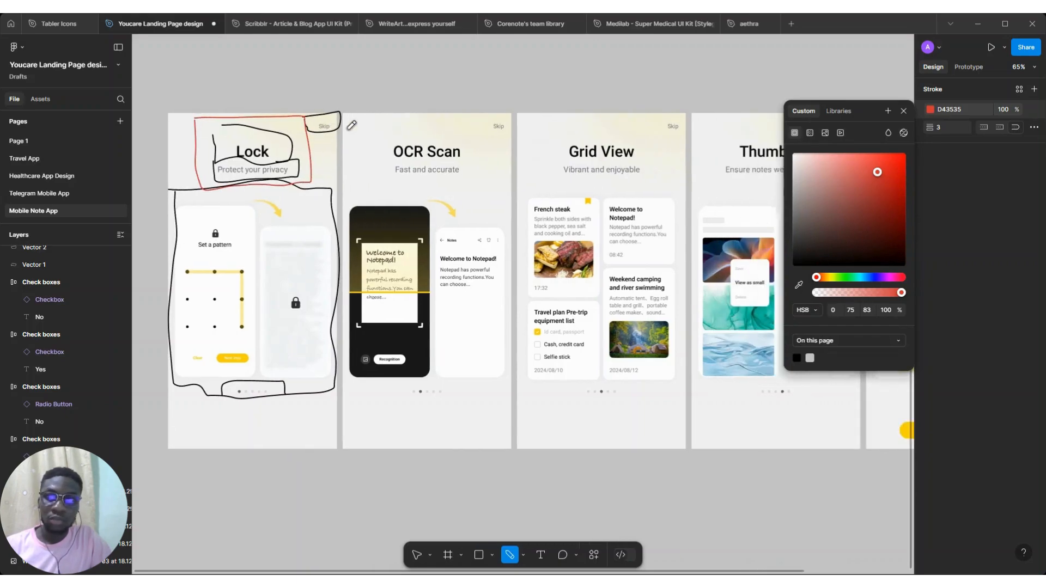
pyautogui.moveTo(207, 399)
pyautogui.mouseDown()
pyautogui.moveTo(263, 388)
pyautogui.moveTo(193, 380)
pyautogui.mouseUp()
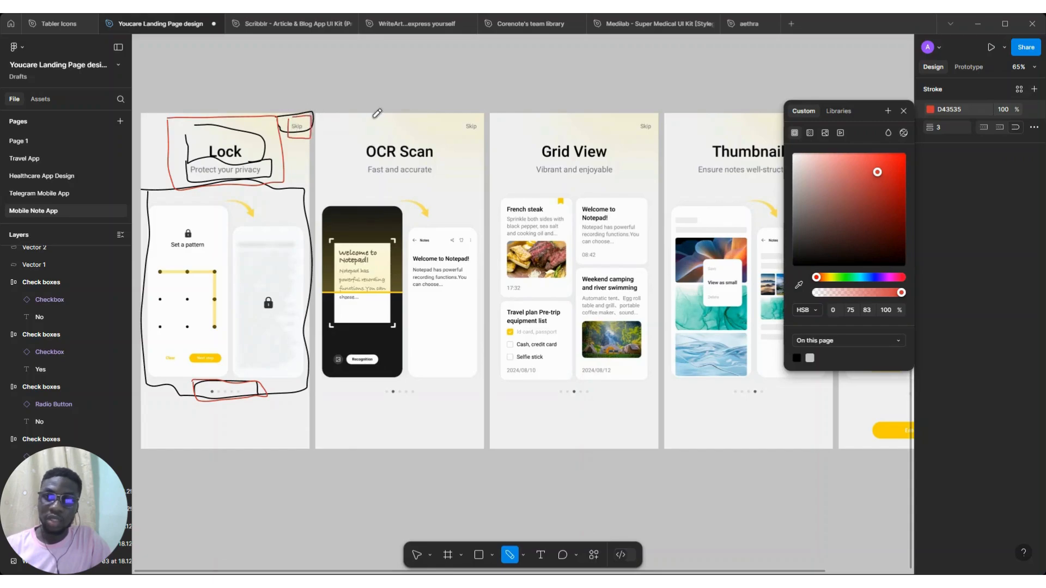
# Circle the OCR Scan screen's phone mockups with the red pencil
pyautogui.hscroll(8, 377, 113)
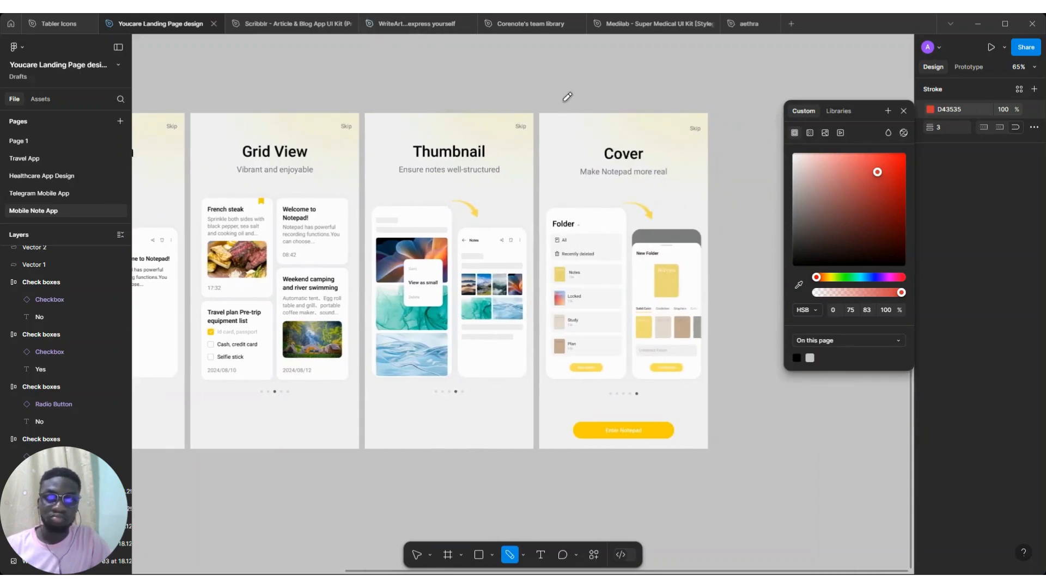
pyautogui.hscroll(-10, 468, 129)
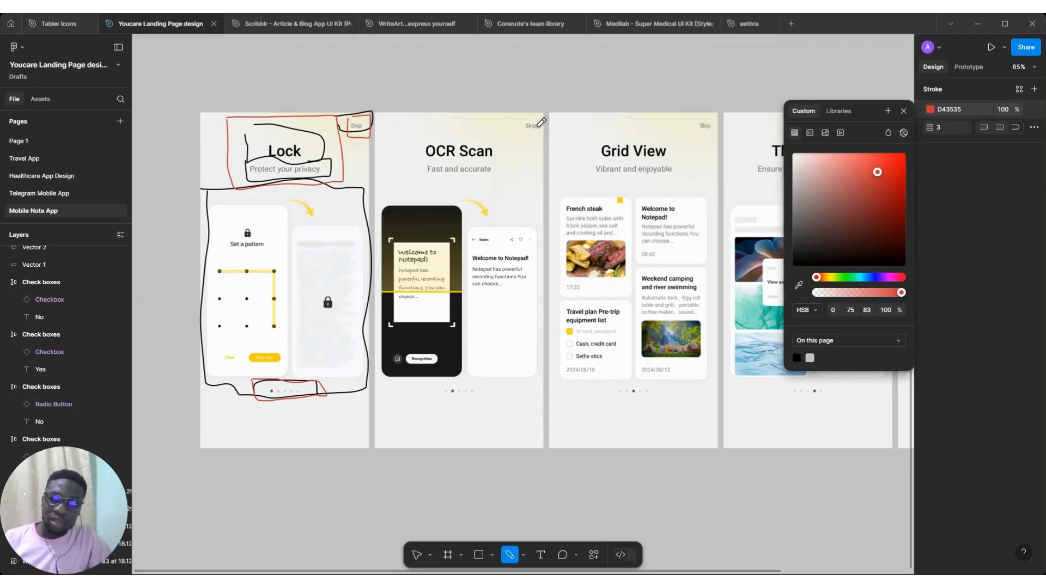
pyautogui.hscroll(5, 536, 323)
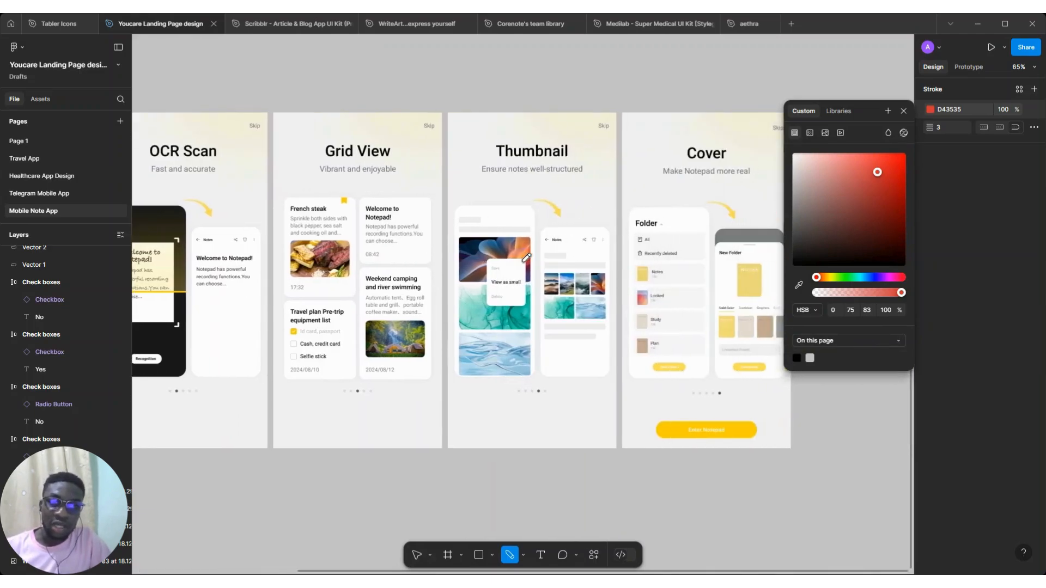
pyautogui.hscroll(-5, 526, 257)
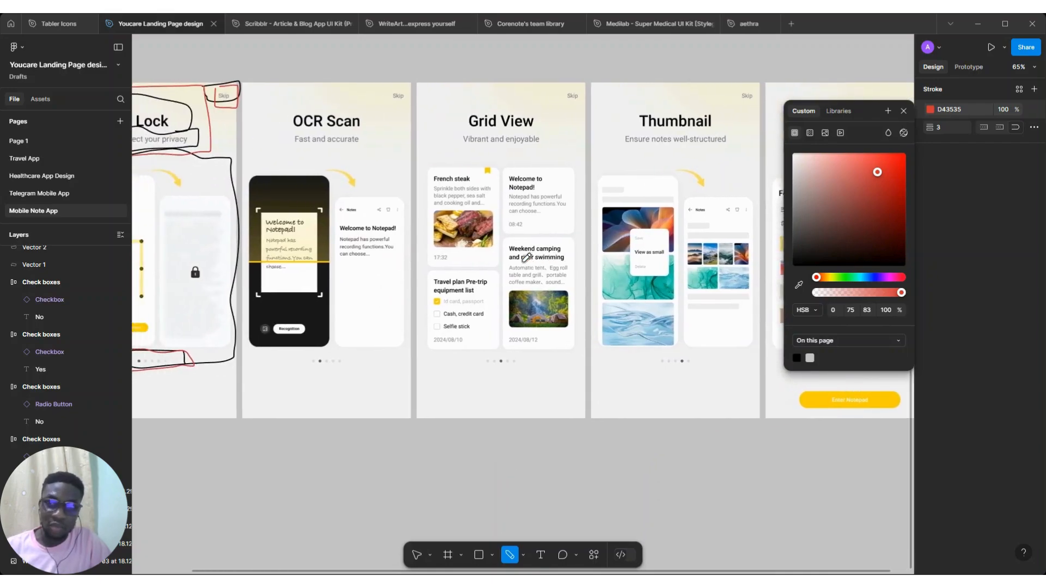
pyautogui.scroll(1, 527, 258)
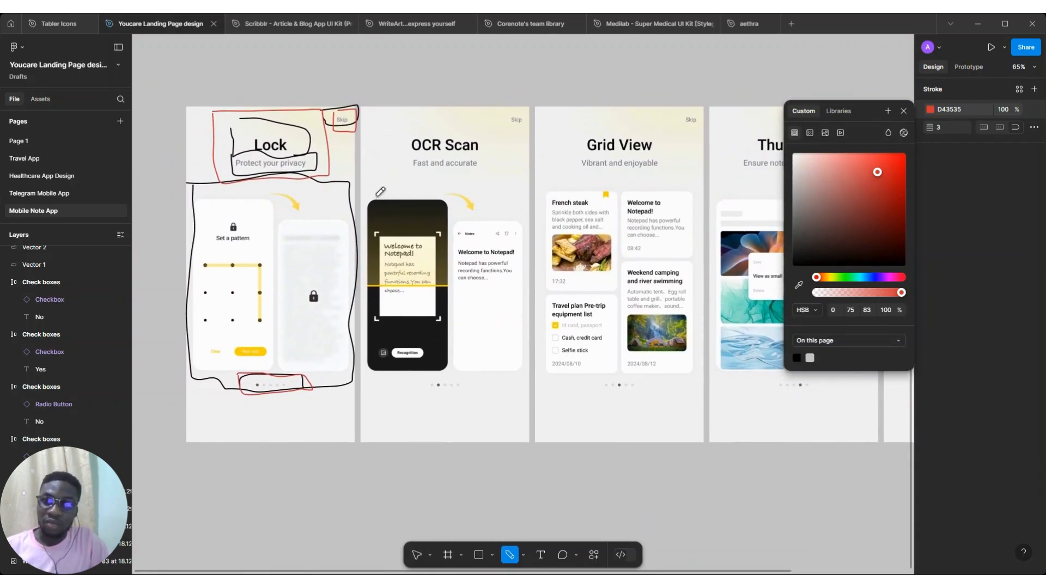
pyautogui.moveTo(405, 184)
pyautogui.mouseDown()
pyautogui.moveTo(521, 252)
pyautogui.moveTo(518, 327)
pyautogui.moveTo(433, 395)
pyautogui.moveTo(360, 330)
pyautogui.moveTo(362, 190)
pyautogui.mouseUp()
# Circle the checkbox and radio button components above the screens in red, then leave the pencil tool
pyautogui.hscroll(7, 631, 278)
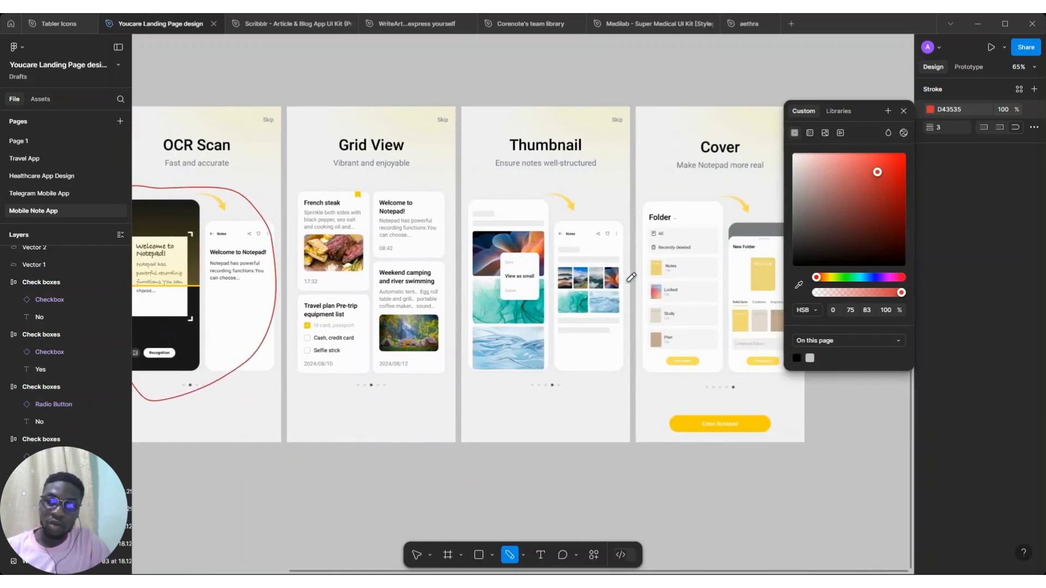
pyautogui.scroll(-3, 631, 277)
pyautogui.hscroll(-2, 630, 277)
pyautogui.scroll(3, 631, 277)
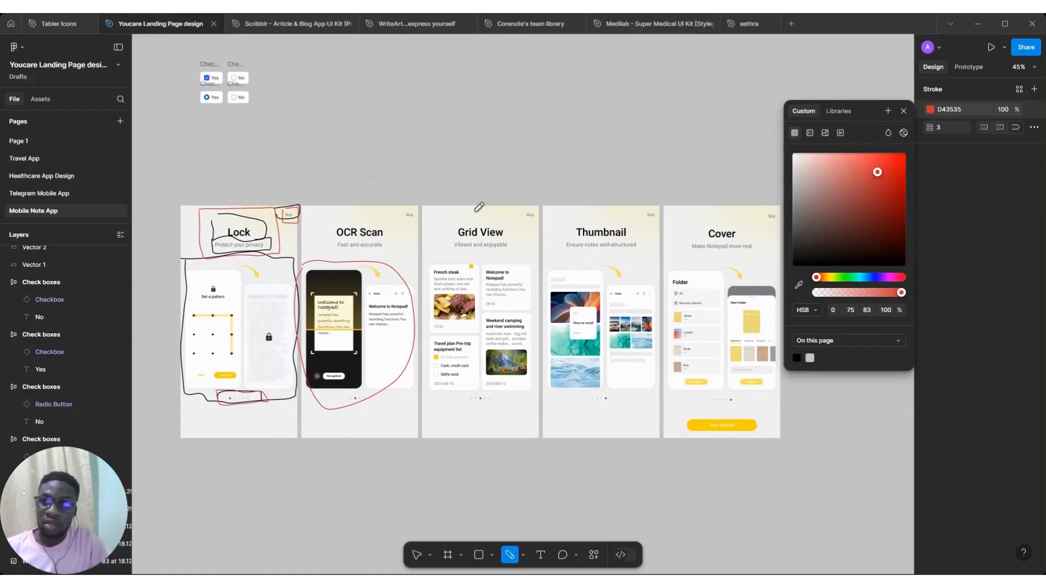
pyautogui.scroll(2, 206, 58)
pyautogui.moveTo(189, 55)
pyautogui.mouseDown()
pyautogui.moveTo(275, 109)
pyautogui.moveTo(189, 56)
pyautogui.mouseUp()
pyautogui.scroll(-2, 265, 121)
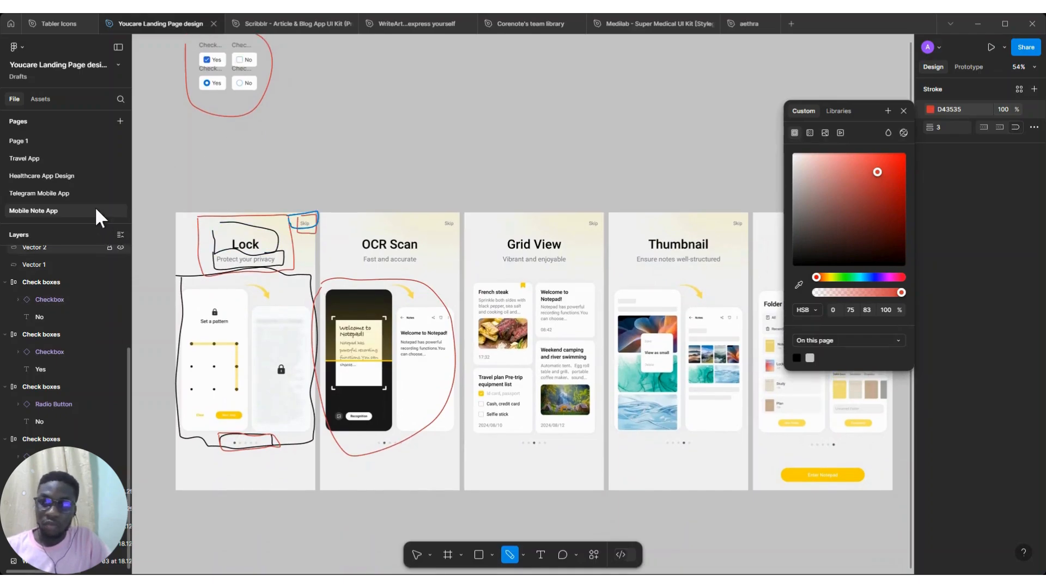
pyautogui.press('Escape')
pyautogui.click(417, 554)
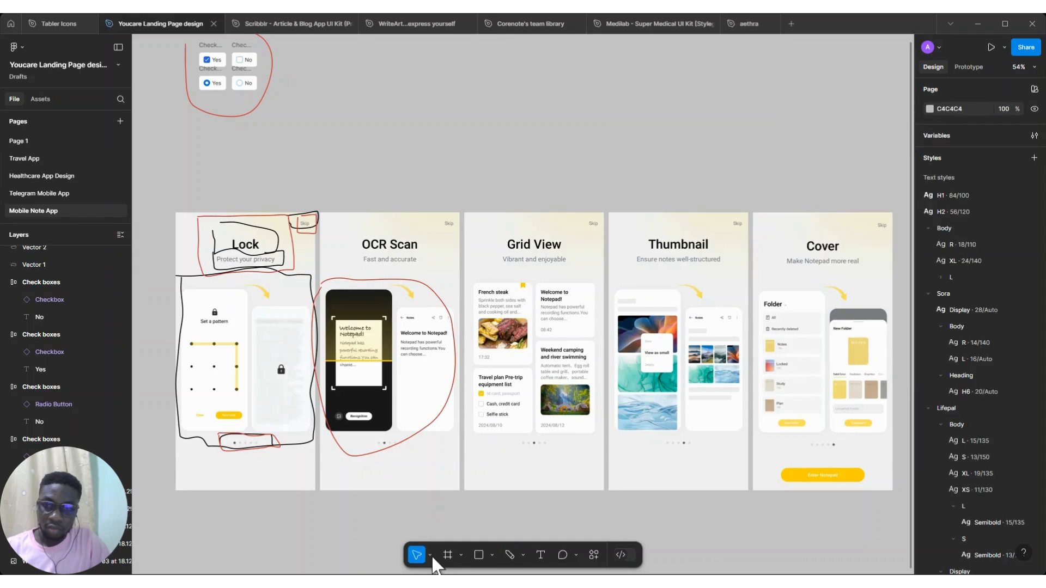
# Group the ten pencil vector layers and hide the resulting group
pyautogui.scroll(-2, 253, 225)
pyautogui.scroll(5, 101, 299)
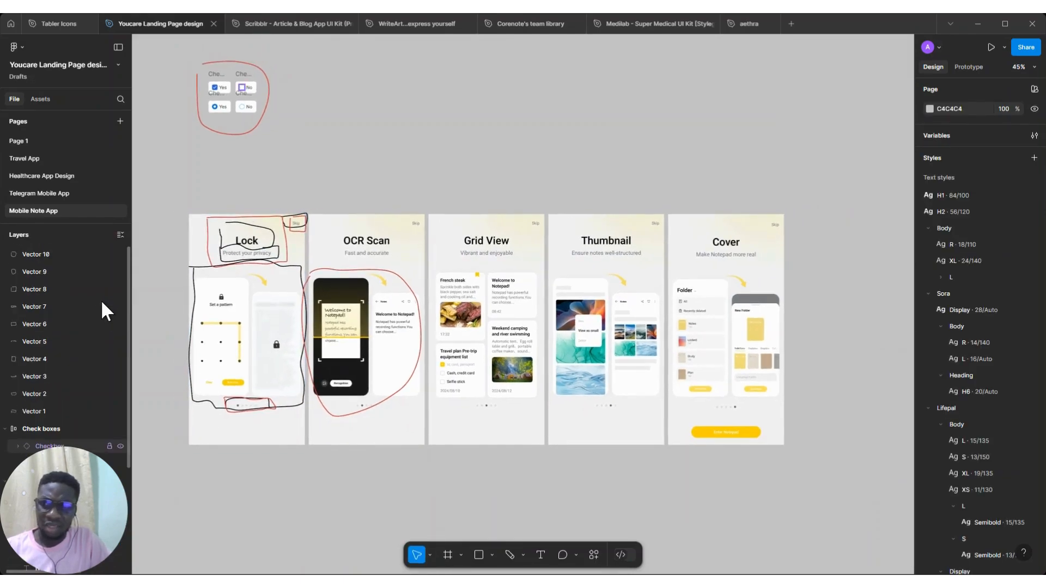
pyautogui.click(60, 254)
pyautogui.keyDown('shift'); pyautogui.click(51, 408); pyautogui.keyUp('shift')
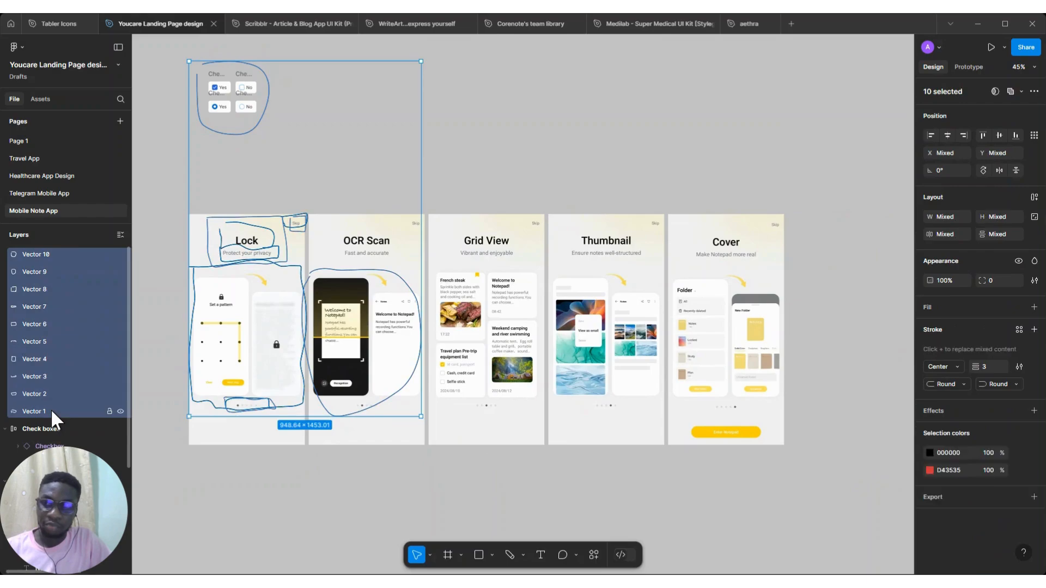
pyautogui.hotkey('ctrl', 'g')
pyautogui.click(120, 254)
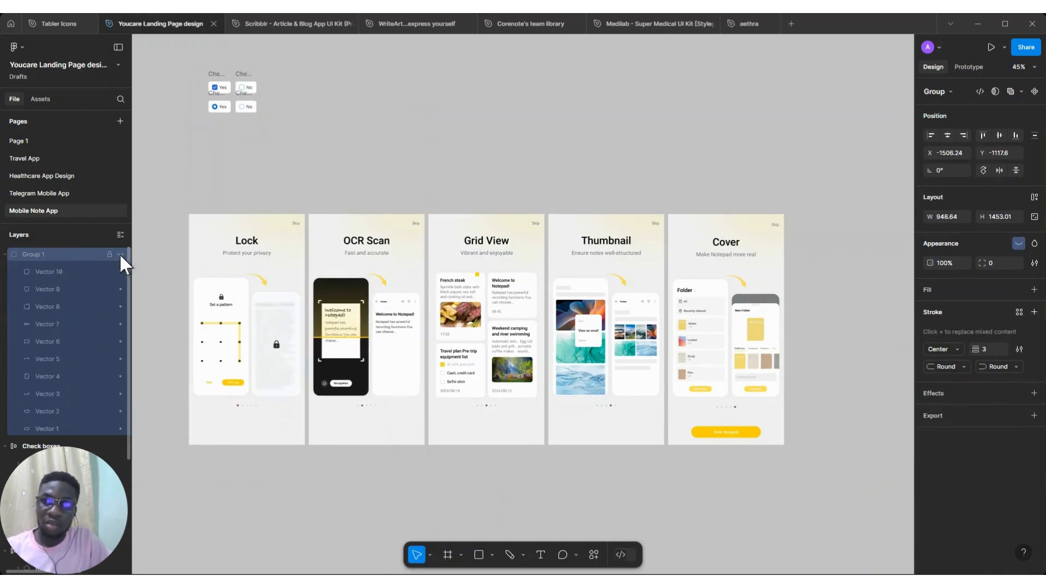
pyautogui.click(175, 289)
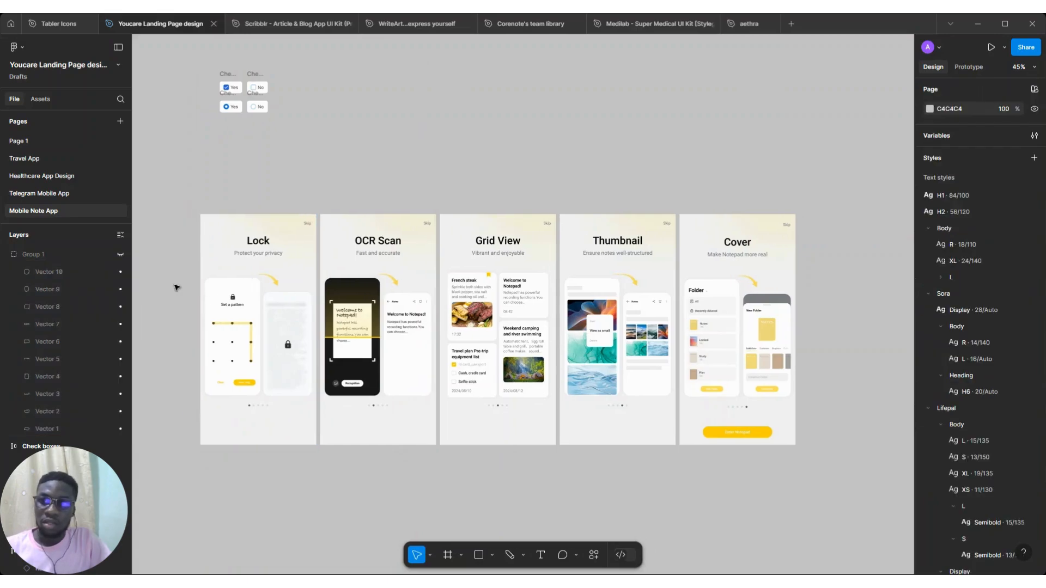
# Add an iPhone 13 & 14 frame (390 × 844) below the onboarding screens
pyautogui.hscroll(-1, 174, 289)
pyautogui.scroll(2, 280, 346)
pyautogui.scroll(-3, 280, 345)
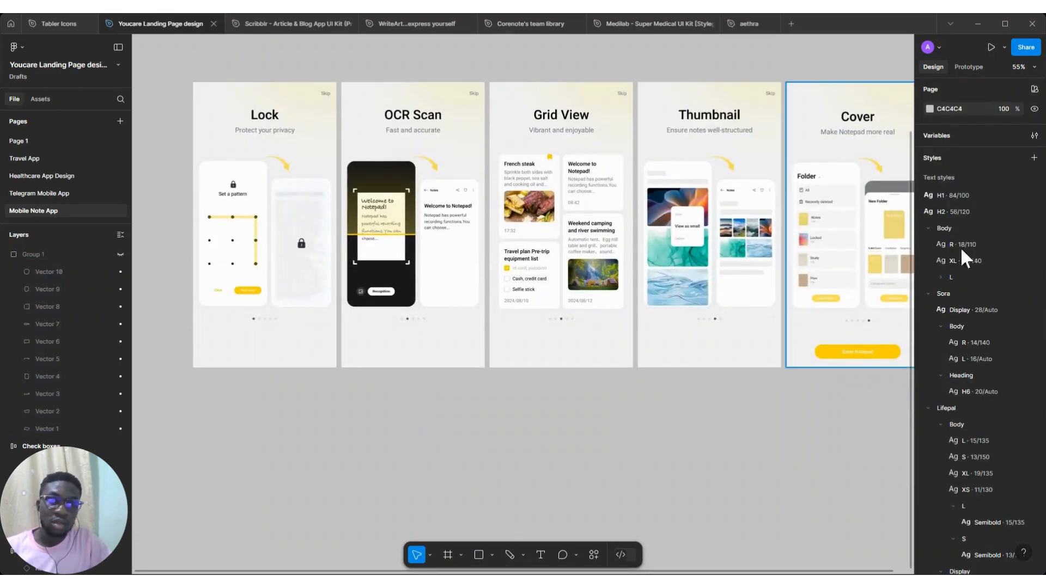
pyautogui.click(446, 555)
pyautogui.click(931, 112)
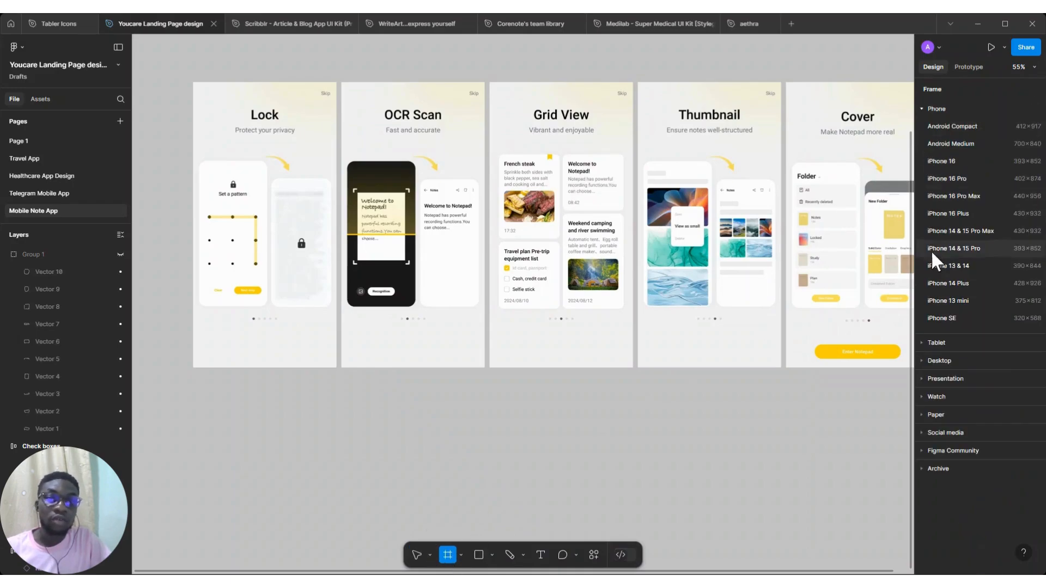
pyautogui.click(951, 265)
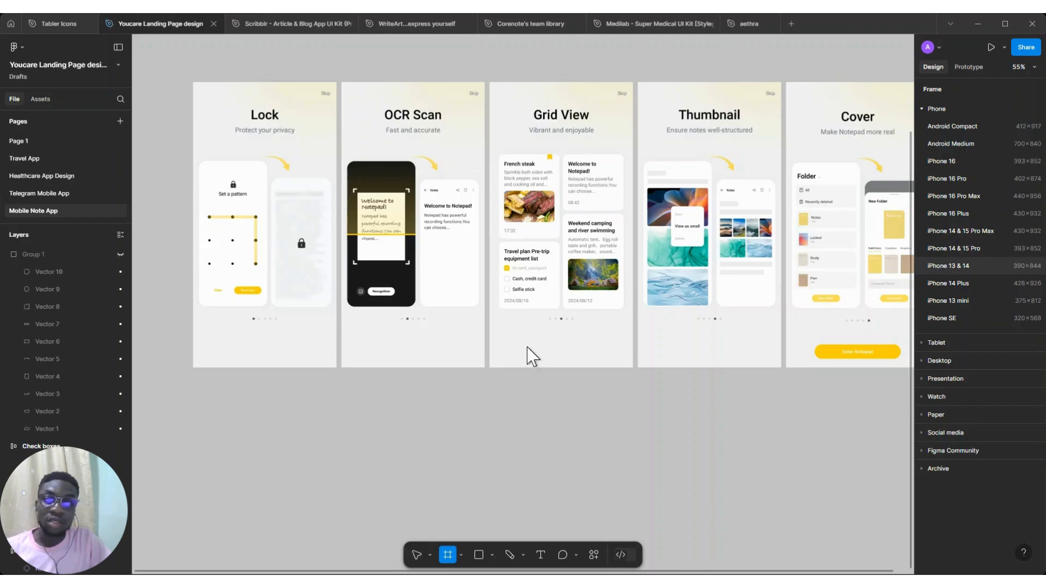
pyautogui.moveTo(385, 488); pyautogui.dragTo(249, 474)
# Inspect the Lock, OCR Scan, Grid View and Cover onboarding screens up close
pyautogui.scroll(4, 211, 253)
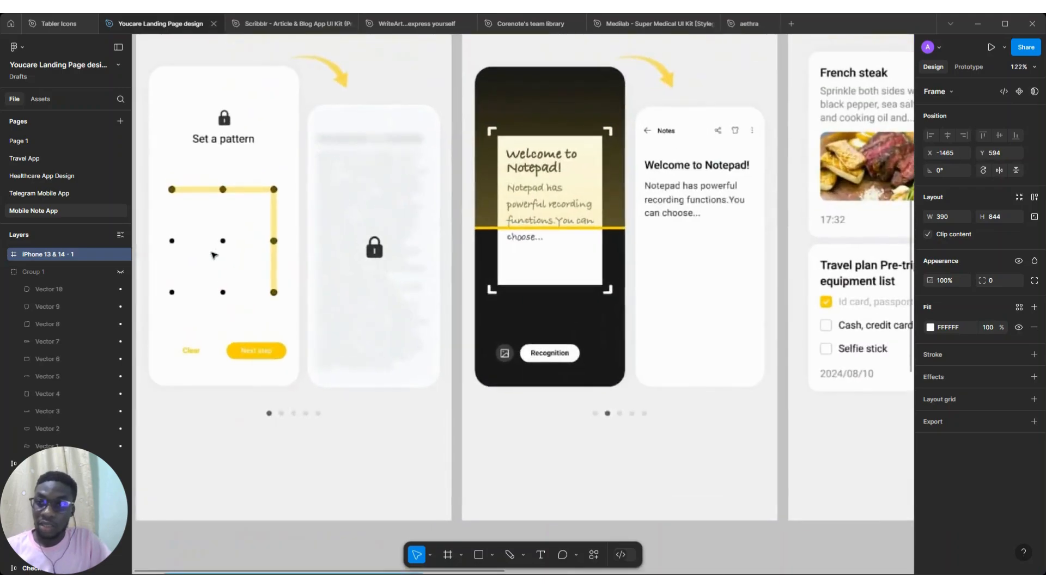
pyautogui.hscroll(-1, 241, 254)
pyautogui.scroll(1, 242, 292)
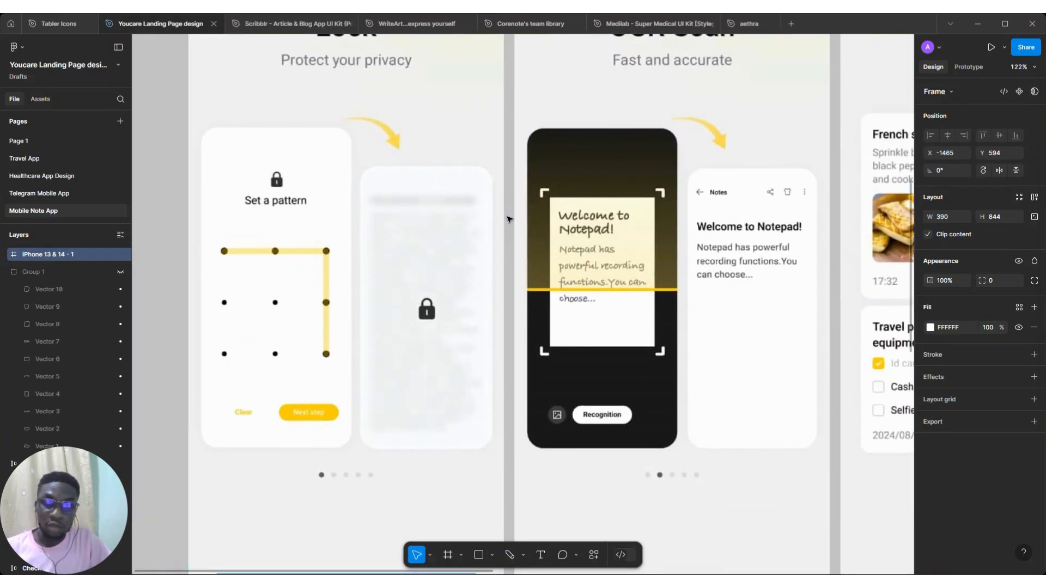
pyautogui.hscroll(6, 504, 245)
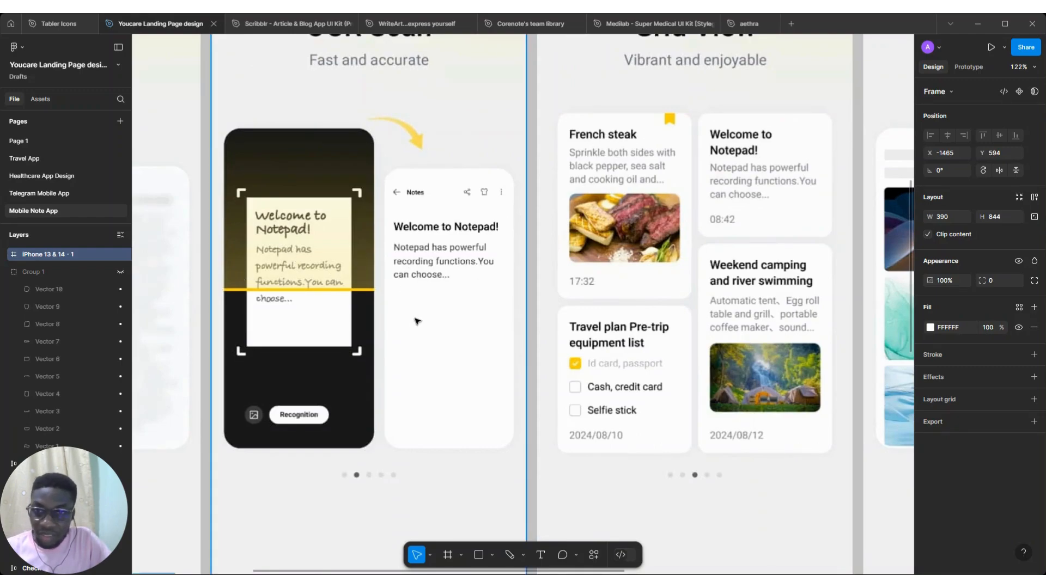
pyautogui.scroll(-1, 182, 263)
pyautogui.hscroll(-2, 182, 264)
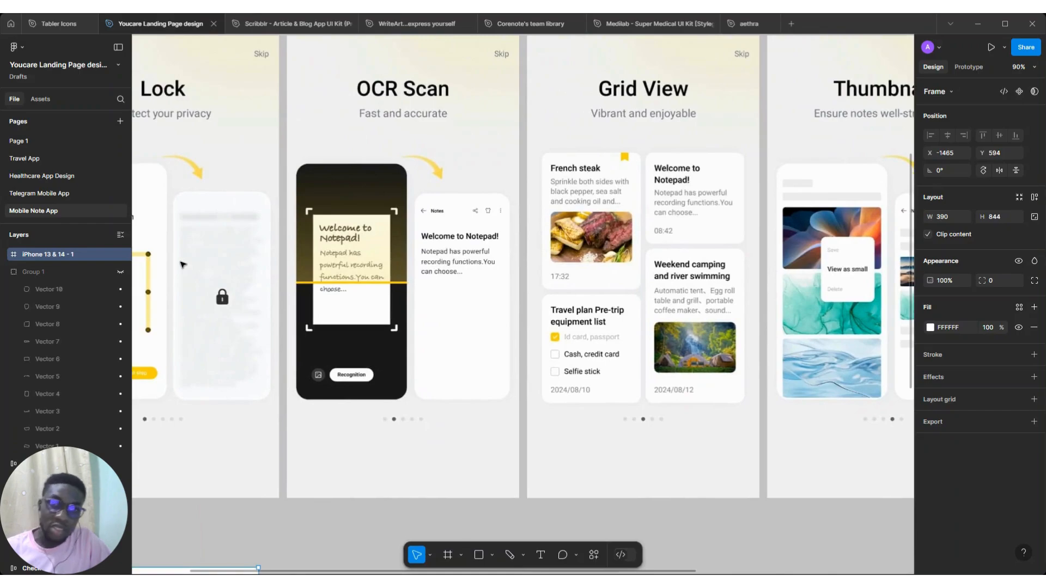
pyautogui.hscroll(3, 338, 275)
pyautogui.scroll(1, 480, 286)
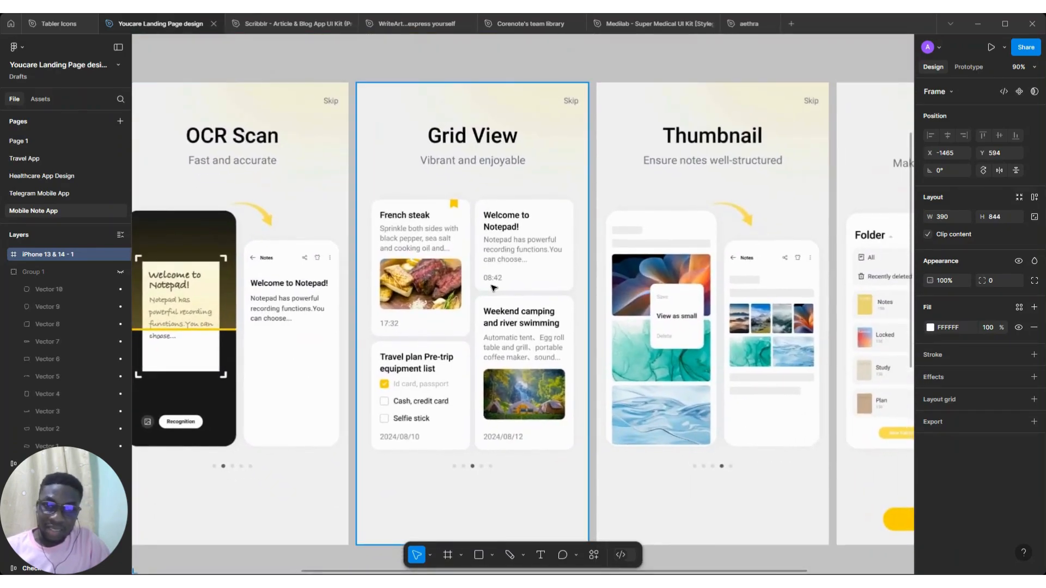
pyautogui.click(399, 293)
pyautogui.hscroll(4, 400, 292)
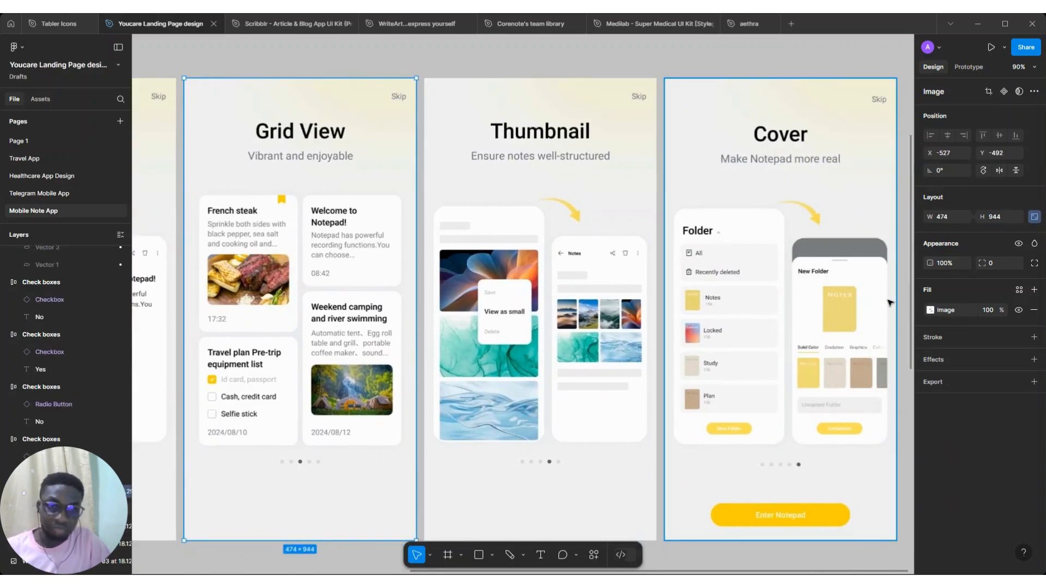
pyautogui.scroll(-5, 890, 303)
pyautogui.scroll(-2, 887, 299)
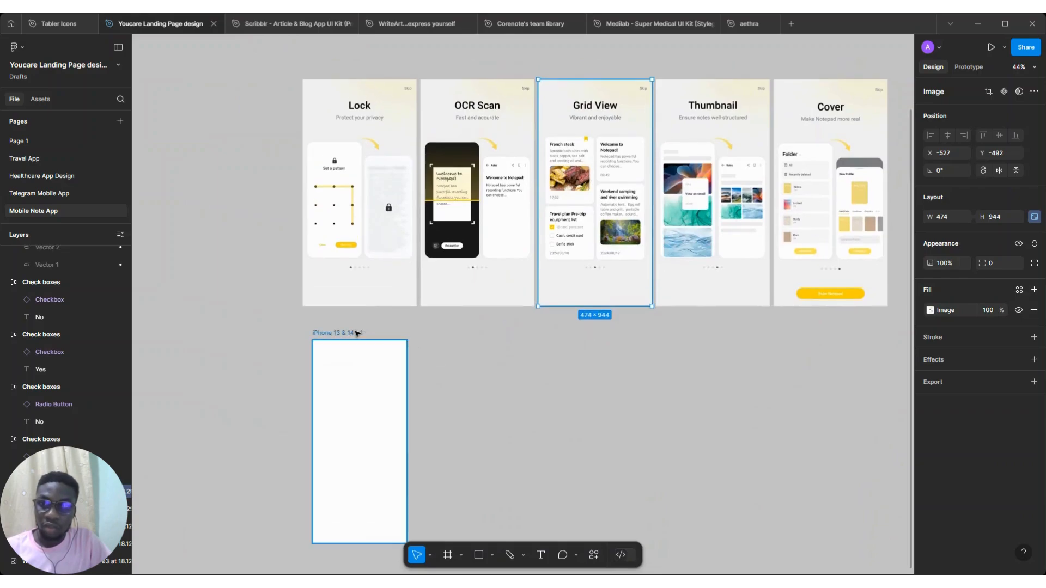
# Rename the new frame as Lock screen
pyautogui.doubleClick(339, 332)
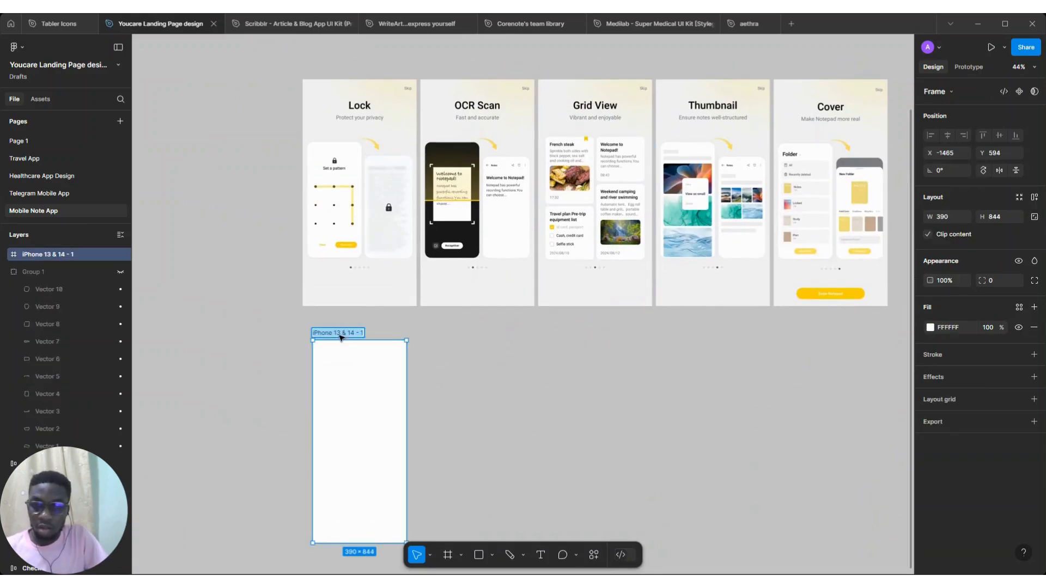
pyautogui.write('Lock screen')
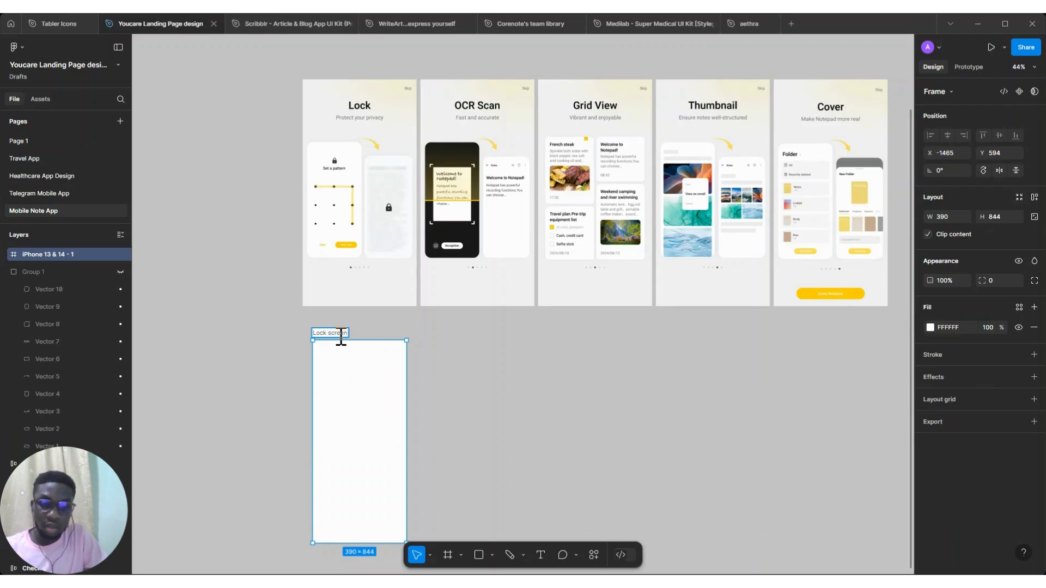
pyautogui.press('Return')
# Add a text layer reading Lock on the canvas beside the Lock screen frame
pyautogui.scroll(-1, 361, 362)
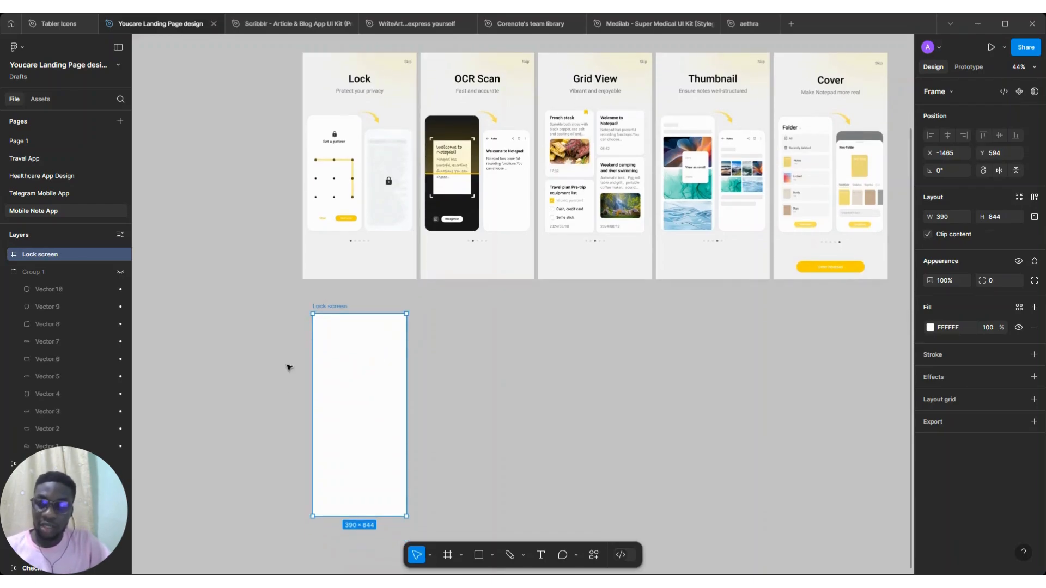
pyautogui.press('t')
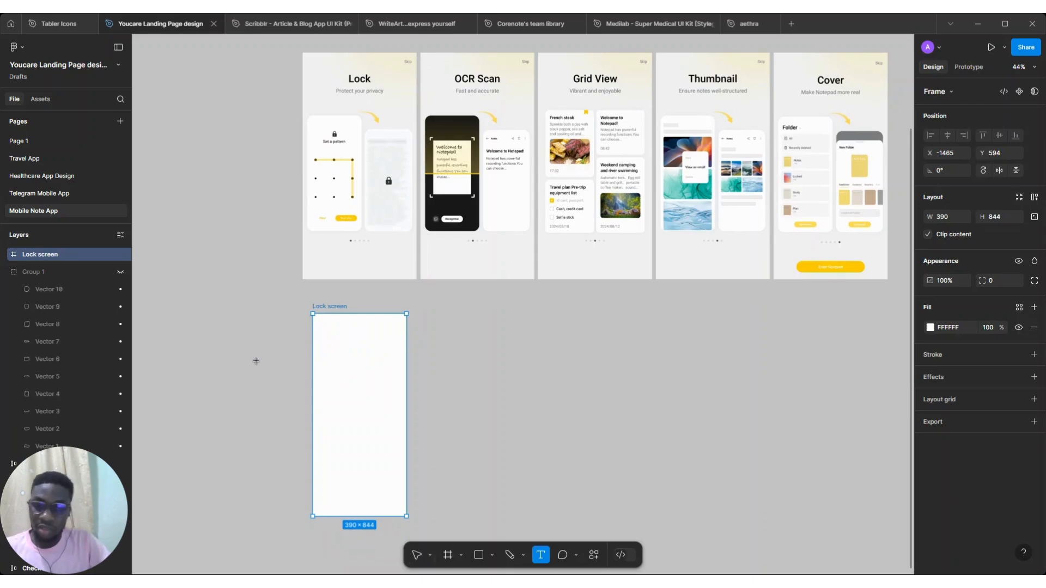
pyautogui.click(256, 361)
pyautogui.write('Lock')
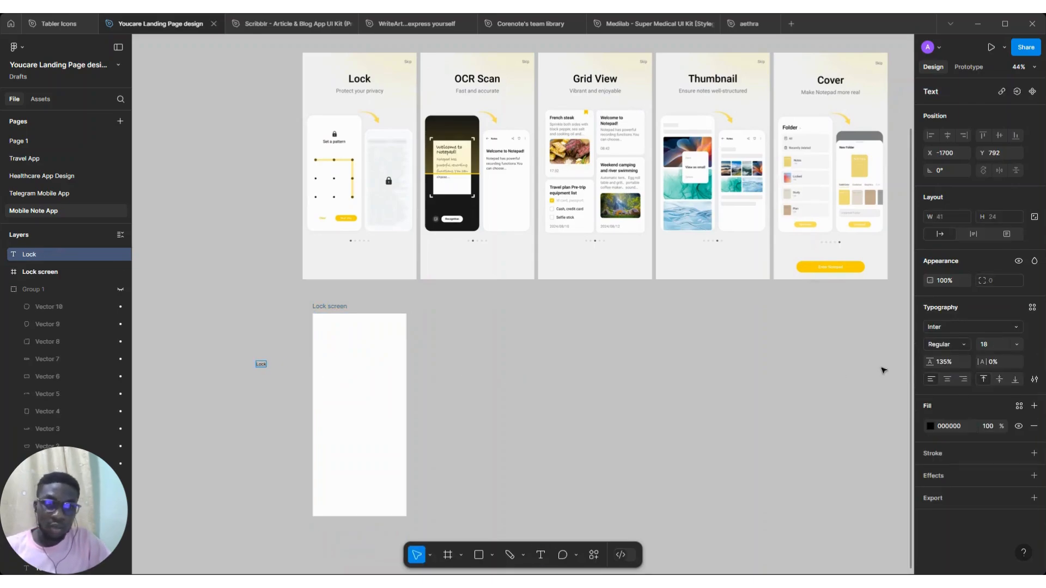
# Set the Lock text's font to Roboto at size 64
pyautogui.click(967, 327)
pyautogui.write('robo')
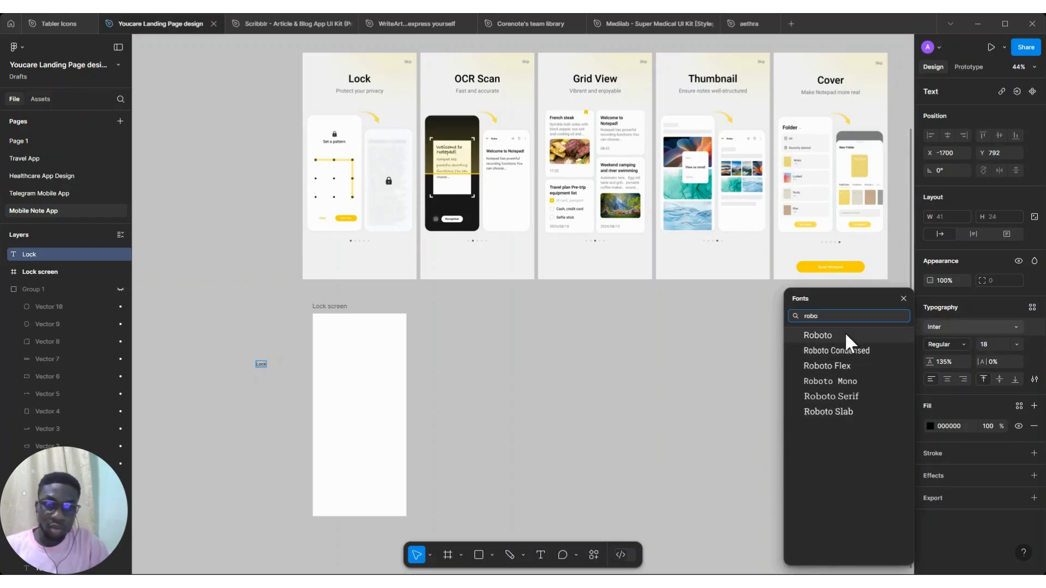
pyautogui.click(845, 335)
pyautogui.click(1016, 345)
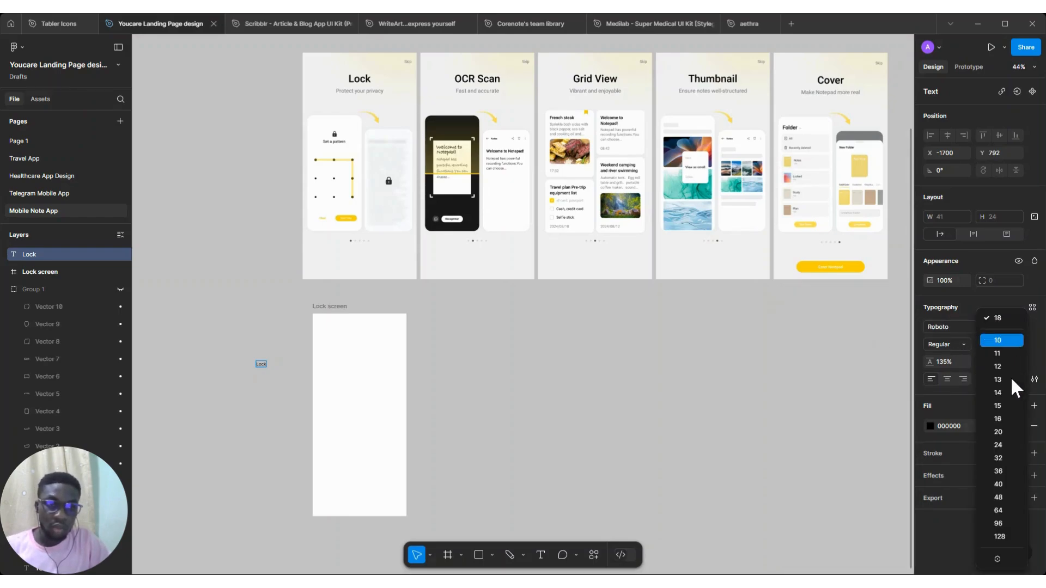
pyautogui.click(1001, 487)
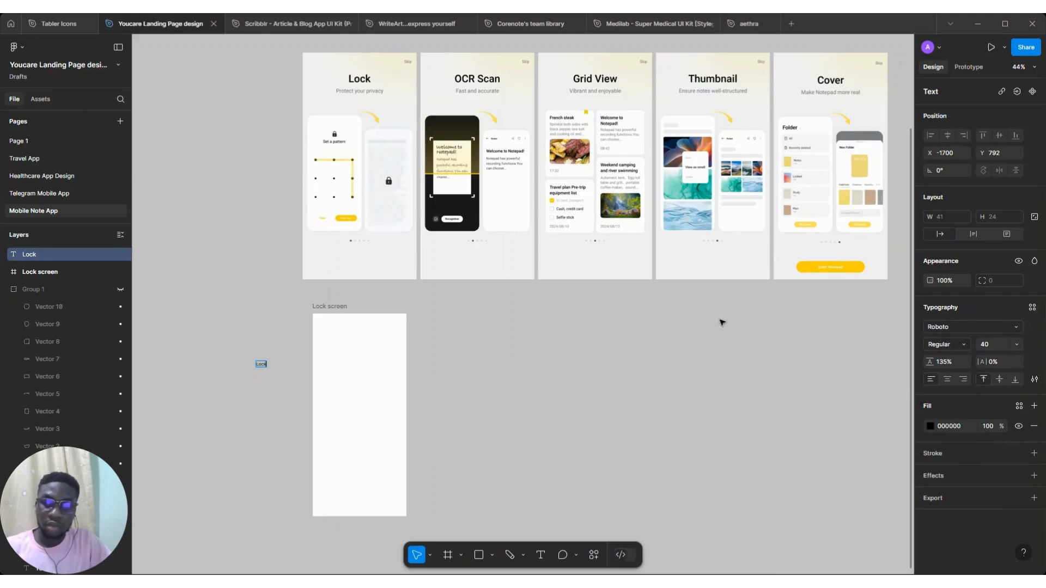
pyautogui.click(965, 326)
pyautogui.write('robo')
pyautogui.click(841, 336)
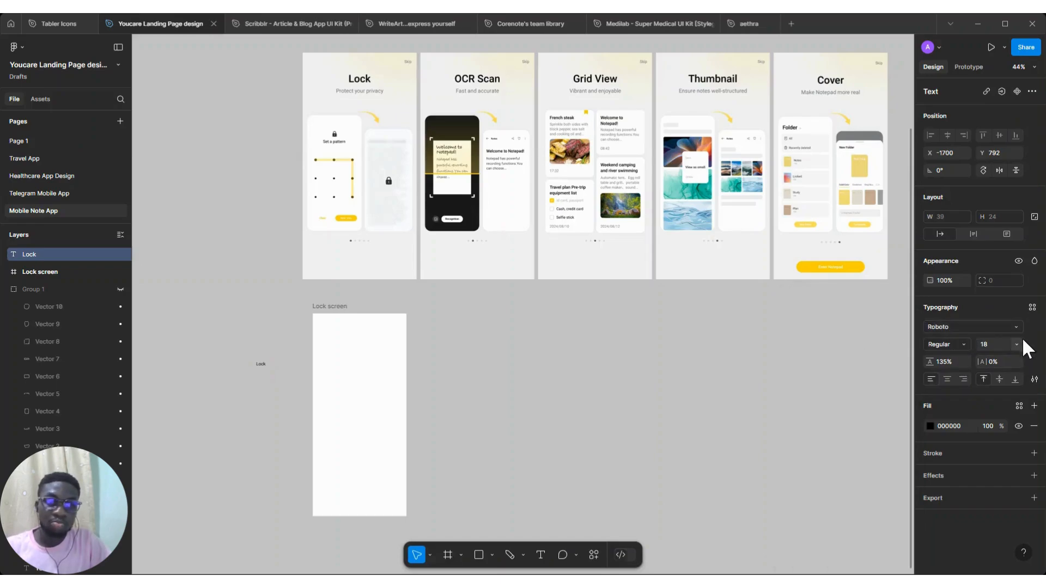
pyautogui.click(1016, 344)
pyautogui.click(1012, 510)
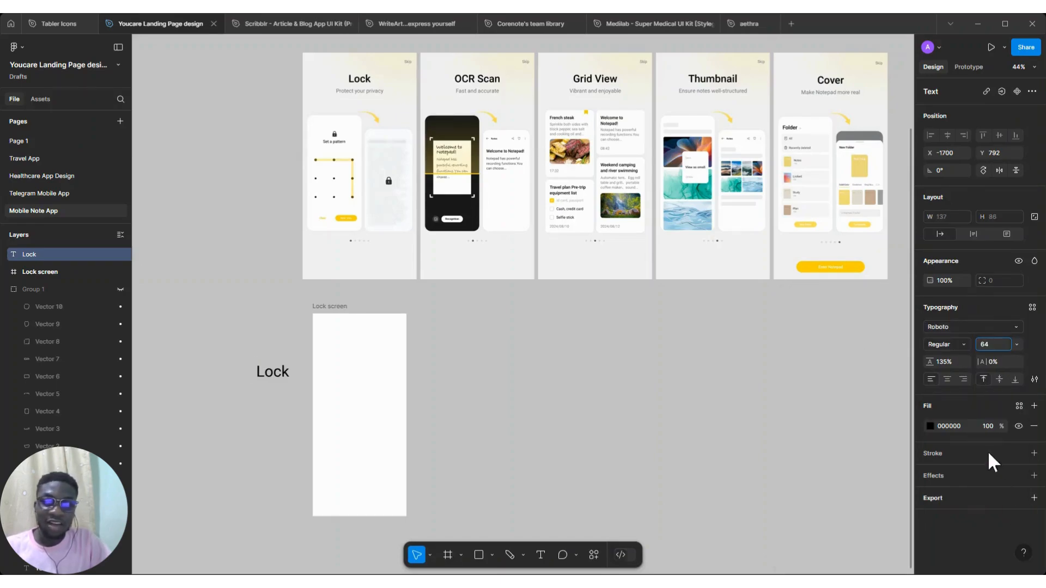
# Make the Lock text Medium weight and move it into the top of the Lock screen frame
pyautogui.click(962, 343)
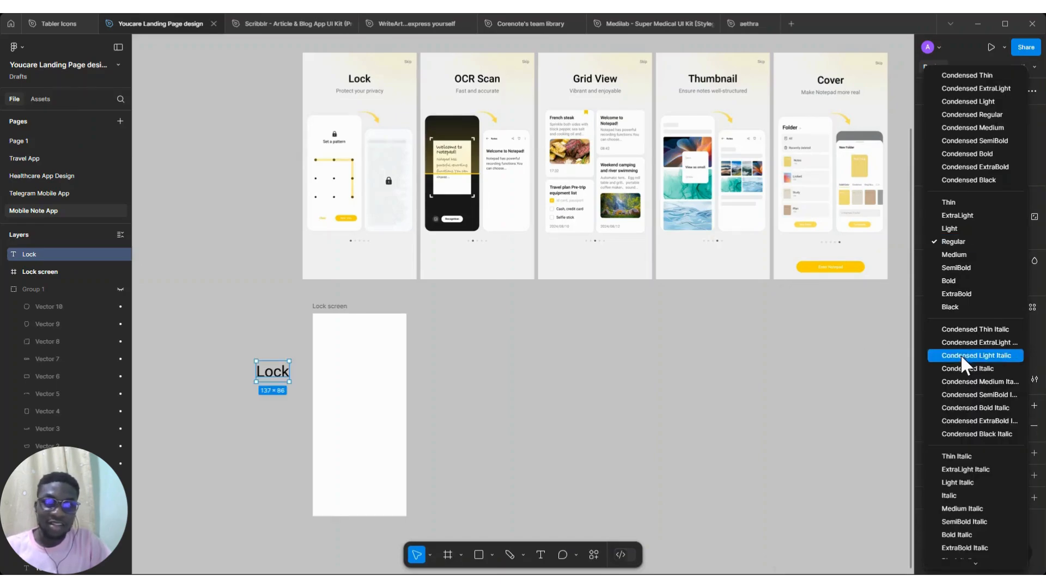
pyautogui.click(963, 255)
pyautogui.moveTo(275, 370); pyautogui.dragTo(364, 340)
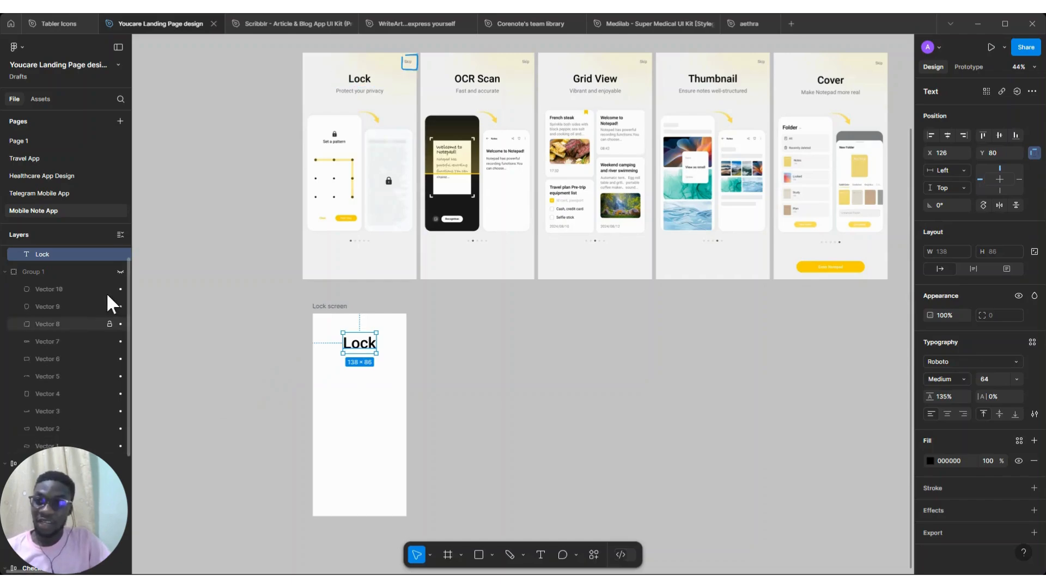
# Show the hidden annotation group over the original onboarding screens
pyautogui.click(120, 273)
pyautogui.scroll(2, 334, 111)
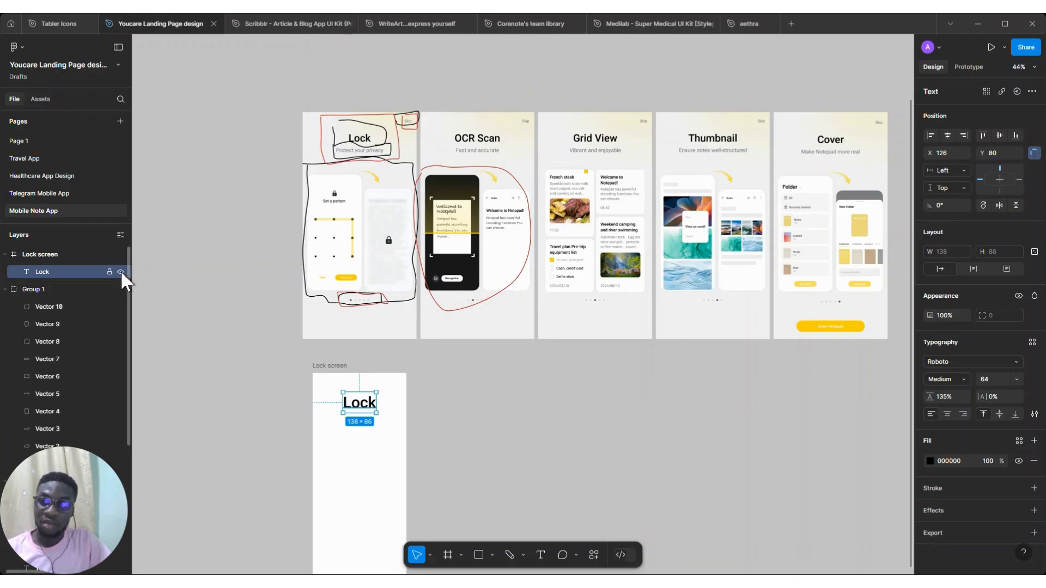
pyautogui.click(120, 289)
pyautogui.scroll(-1, 378, 152)
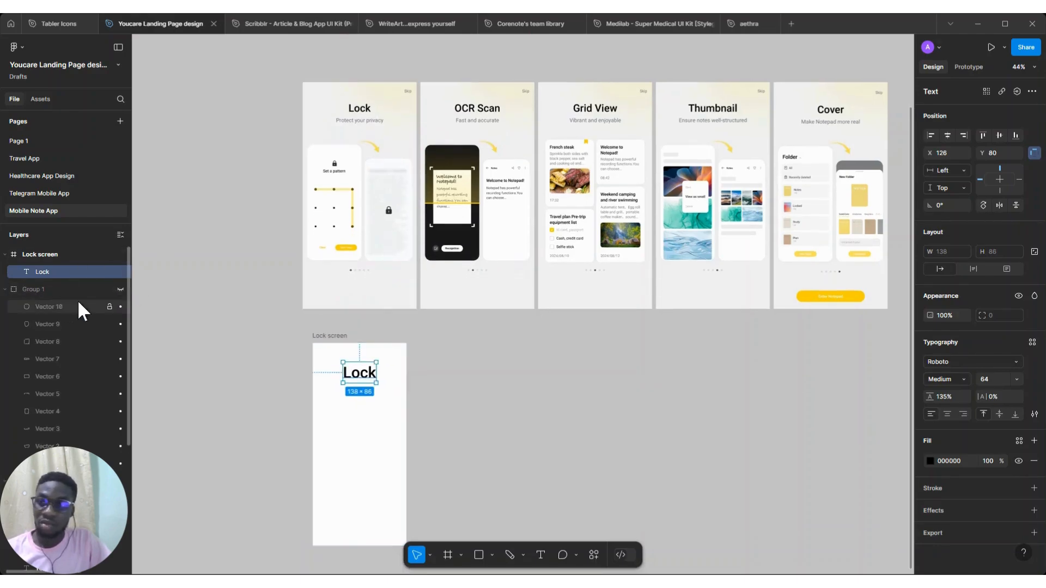
pyautogui.click(121, 289)
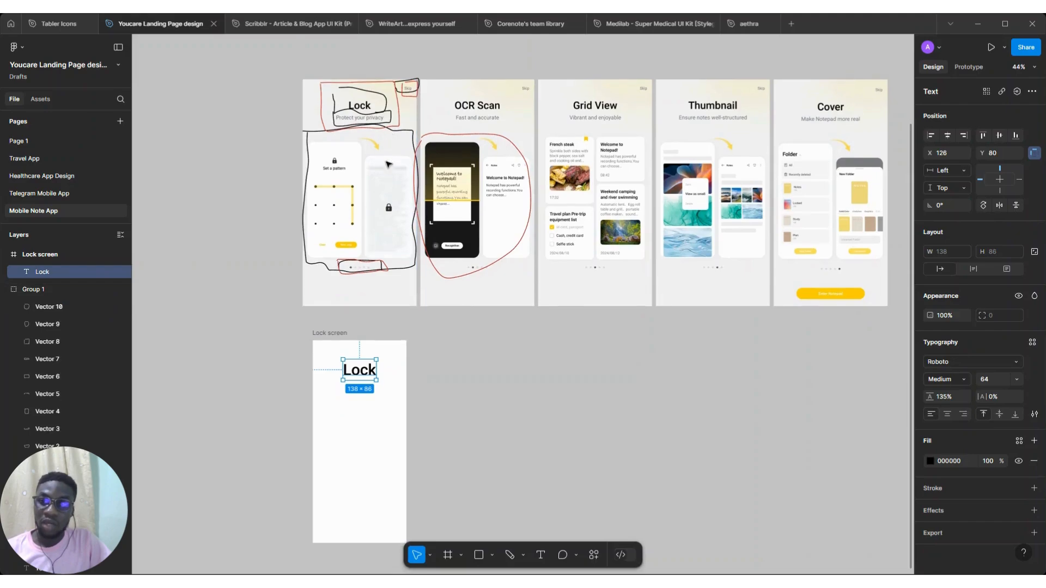
# Duplicate the Lock text just below itself and change the copy to read Subtitle text
pyautogui.click(379, 217)
pyautogui.click(367, 374)
pyautogui.doubleClick(366, 365)
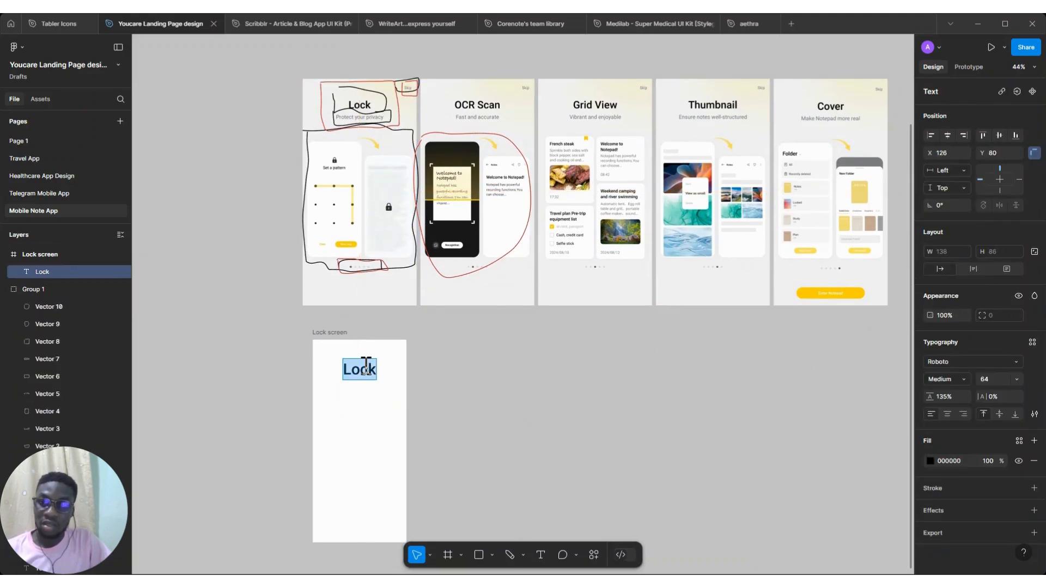
pyautogui.press('Escape')
pyautogui.moveTo(366, 375); pyautogui.dragTo(366, 395)
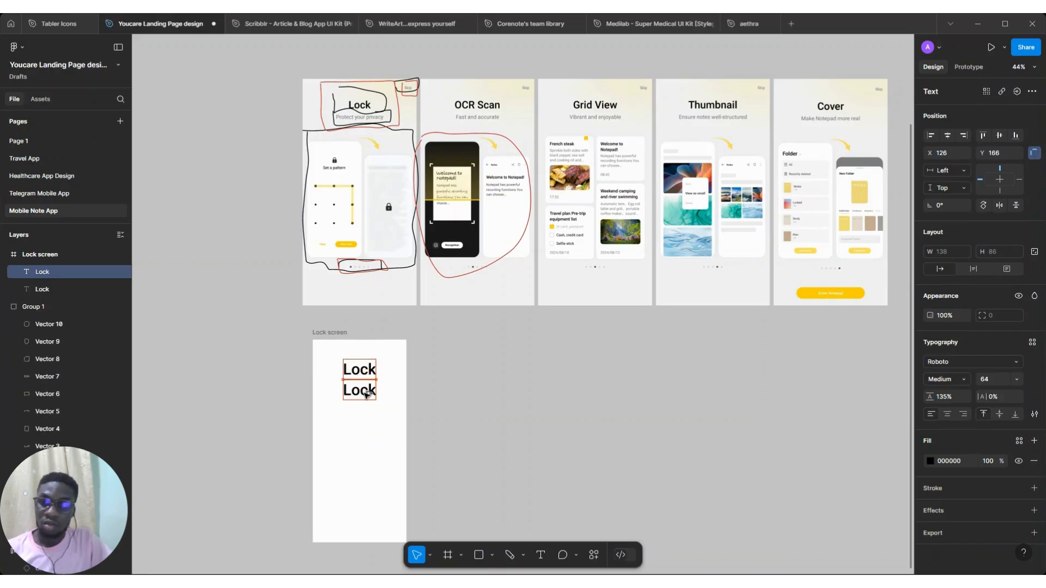
pyautogui.doubleClick(366, 396)
pyautogui.write('Syb')
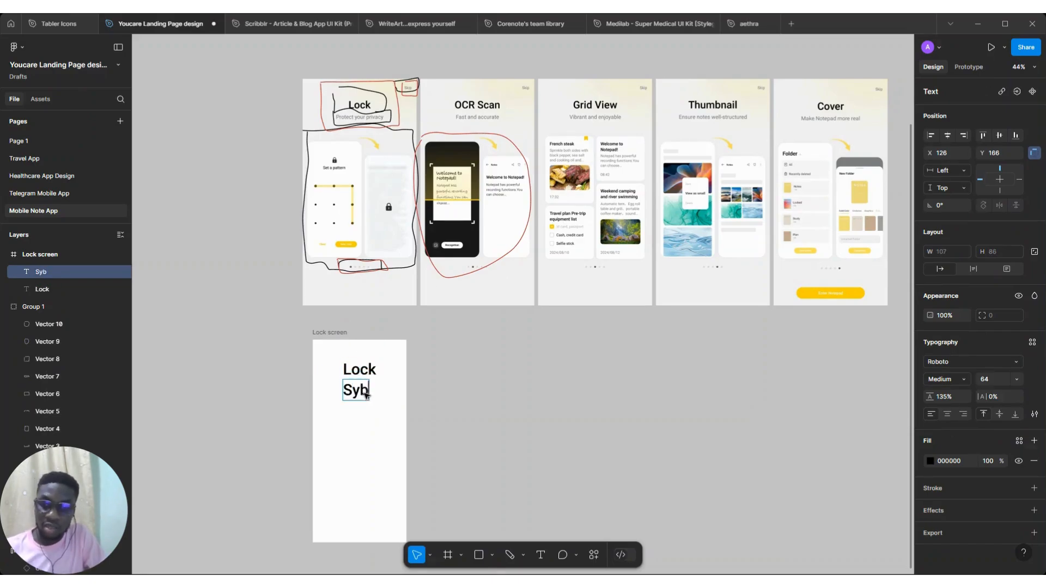
pyautogui.press('BackSpace')
pyautogui.write('ubtitle text')
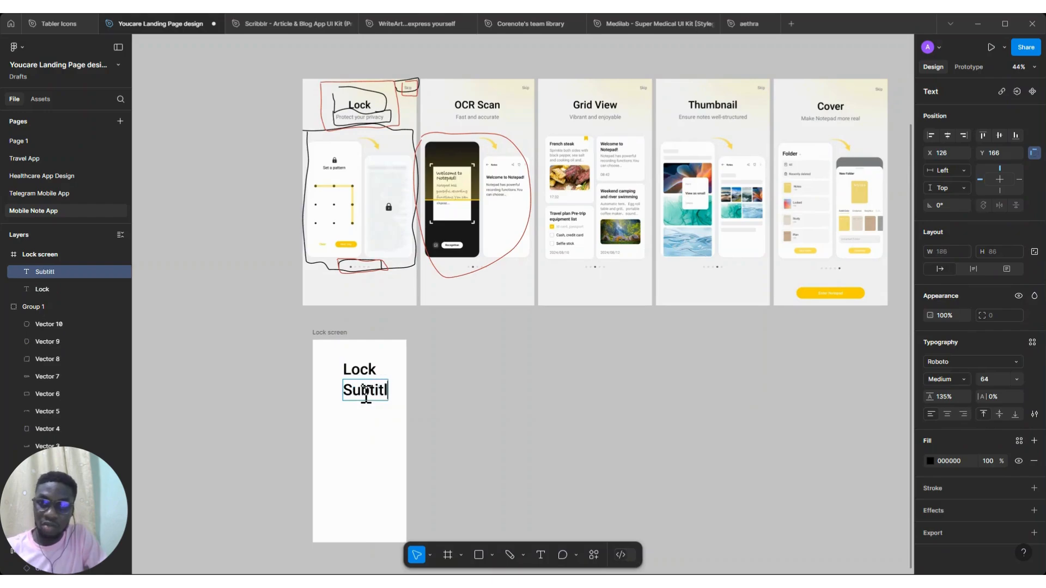
pyautogui.press('Escape')
# Set the subtitle text to size 24 and Regular weight
pyautogui.click(1017, 380)
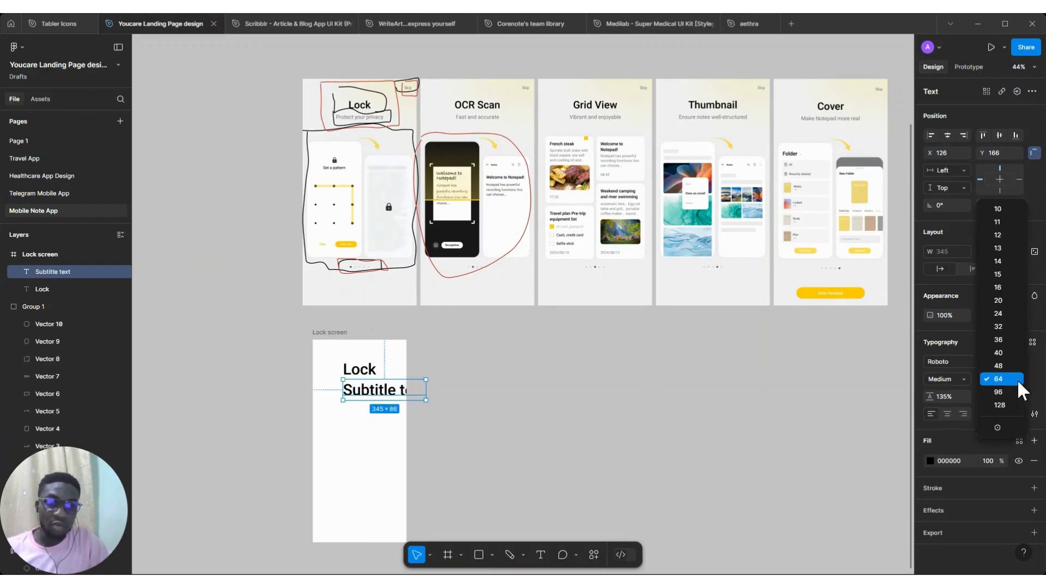
pyautogui.click(998, 314)
pyautogui.click(963, 380)
pyautogui.click(959, 236)
# Replace the heading's Lock wording with new display text
pyautogui.scroll(2, 344, 95)
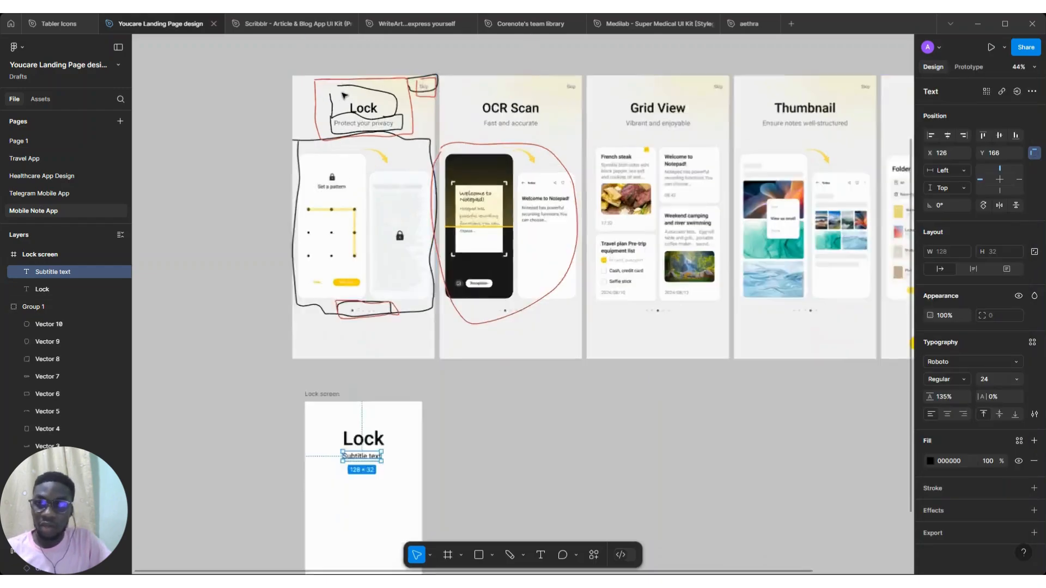
pyautogui.scroll(2, 343, 97)
pyautogui.scroll(-5, 359, 261)
pyautogui.scroll(3, 362, 274)
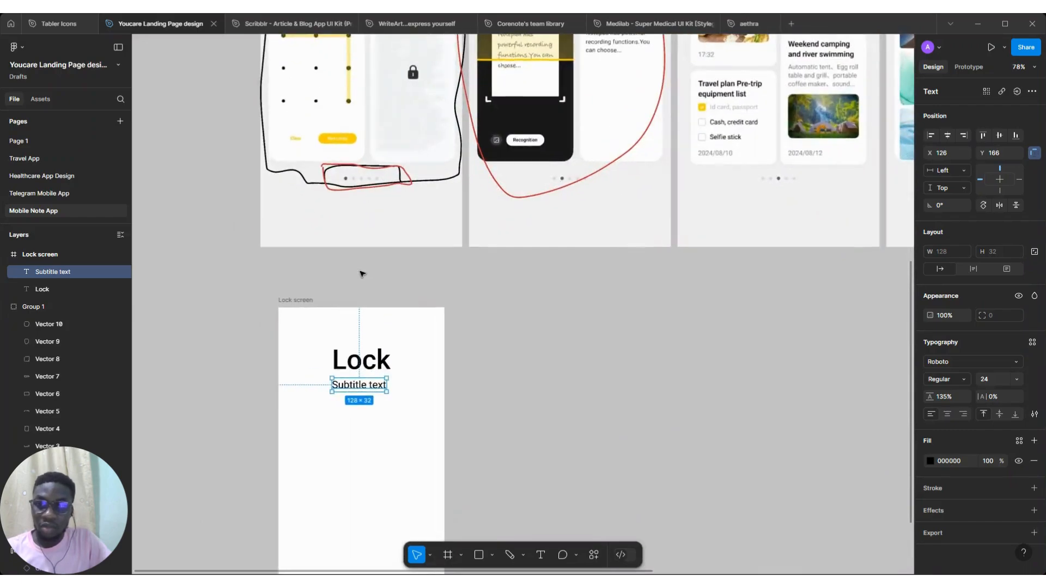
pyautogui.click(369, 363)
pyautogui.doubleClick(369, 363)
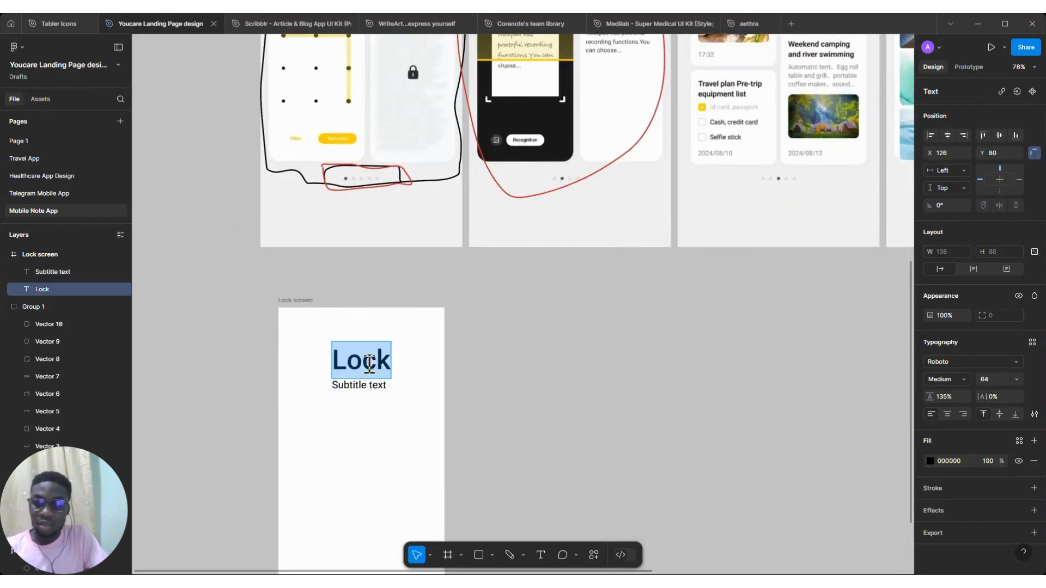
pyautogui.write('Display texgt')
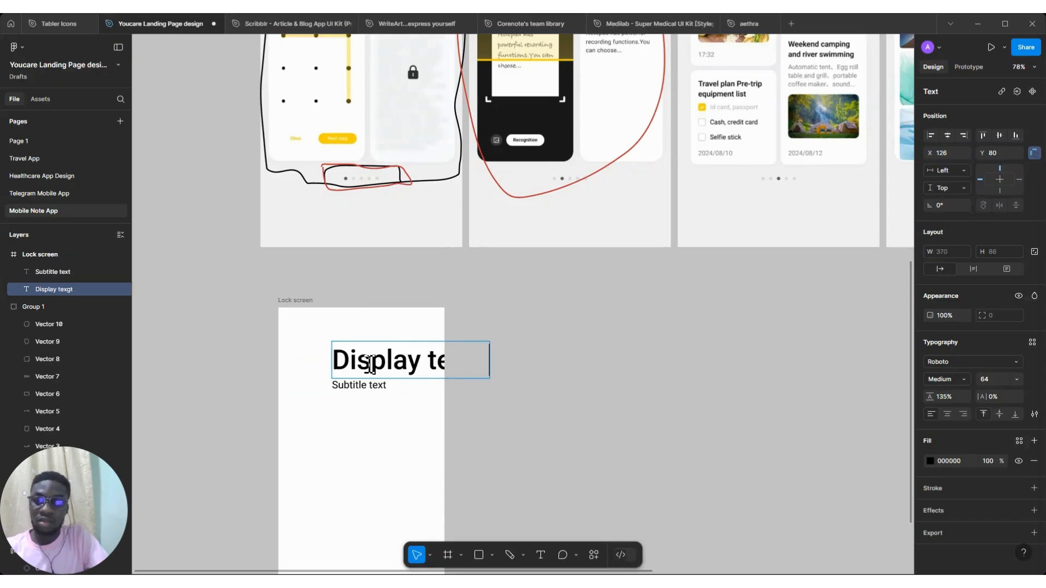
pyautogui.press('Escape')
# Centre the heading horizontally in the frame and correct its wording to Display text
pyautogui.click(947, 135)
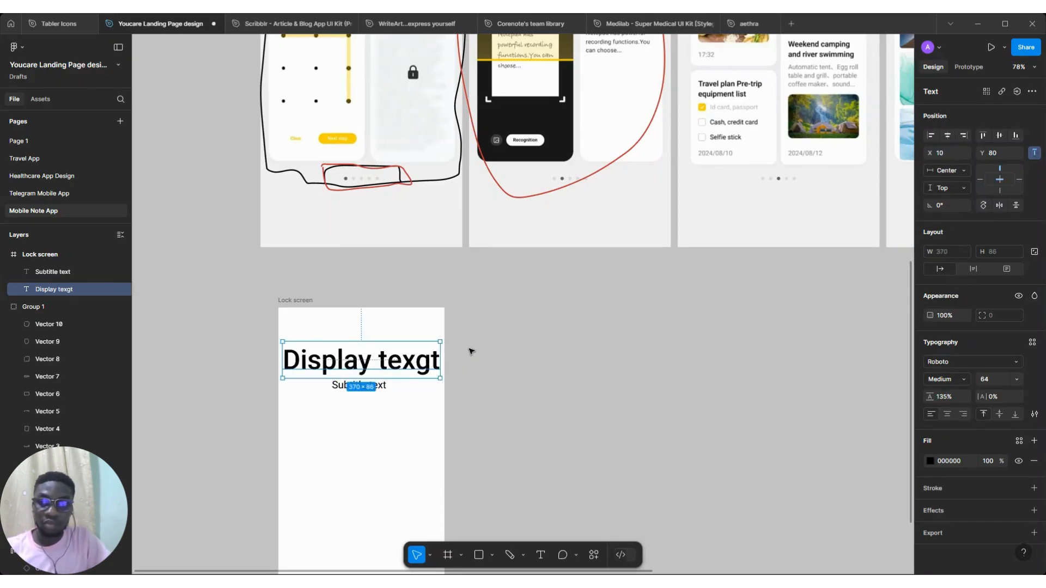
pyautogui.doubleClick(434, 357)
pyautogui.click(434, 358)
pyautogui.press('BackSpace')
pyautogui.press('BackSpace')
pyautogui.write('t')
pyautogui.press('Escape')
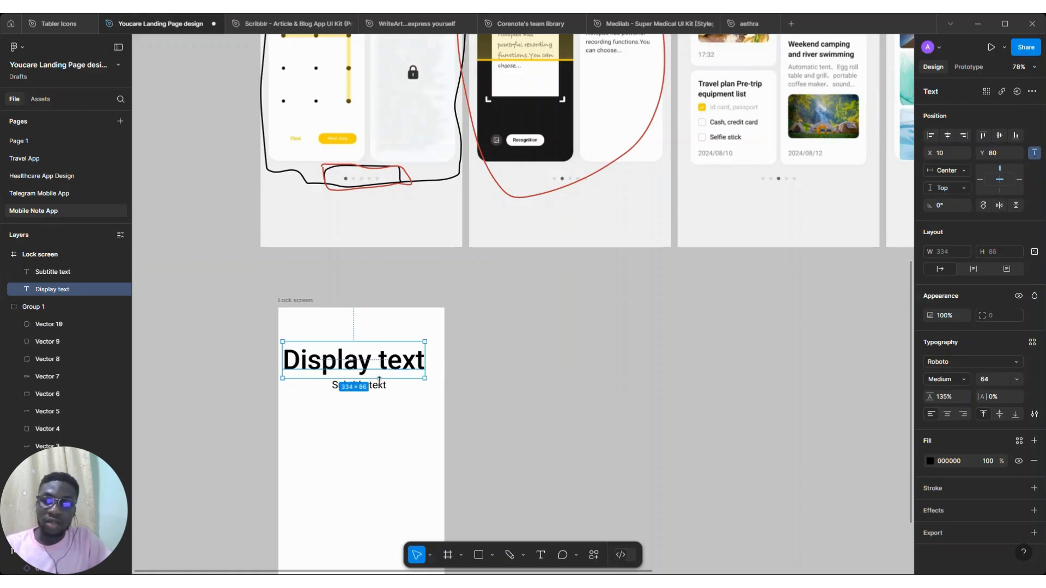
# Centre the heading and subtitle together horizontally within the Lock screen frame
pyautogui.keyDown('shift'); pyautogui.click(379, 384); pyautogui.keyUp('shift')
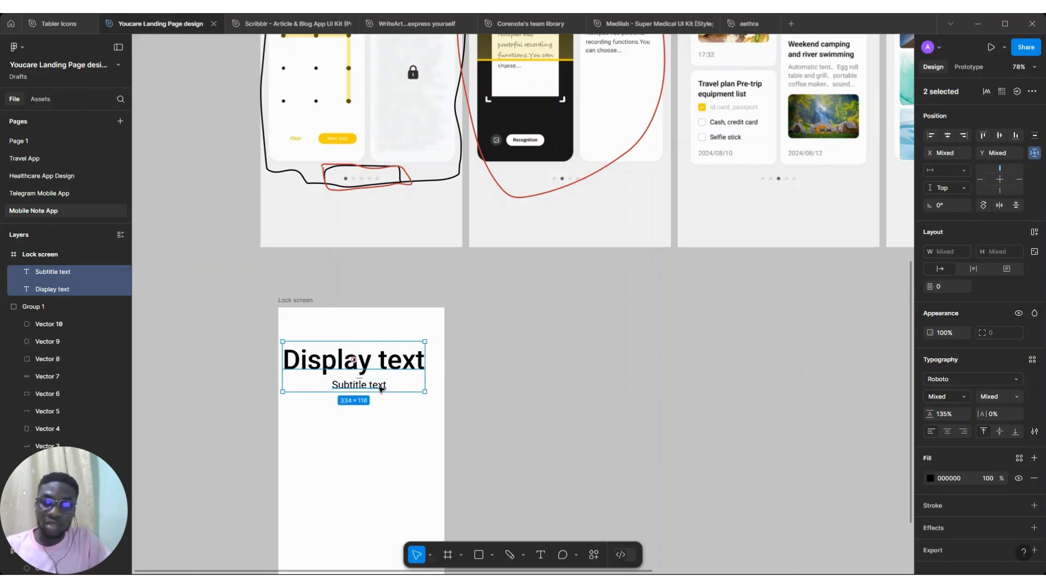
pyautogui.click(947, 136)
pyautogui.click(947, 135)
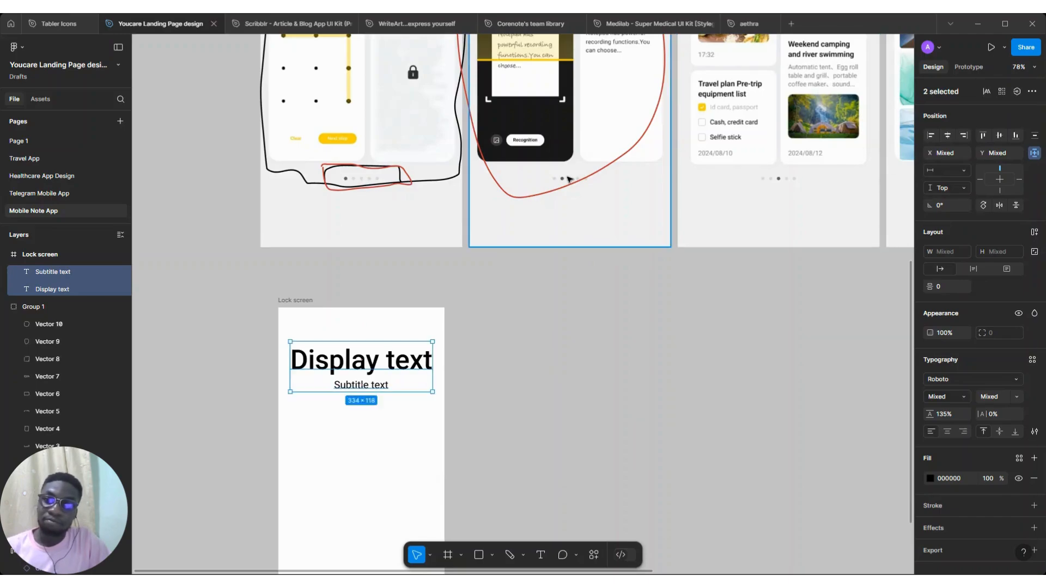
# Duplicate the subtitle into the frame's top-right corner and change the copy to Skip
pyautogui.scroll(3, 568, 179)
pyautogui.scroll(-3, 563, 359)
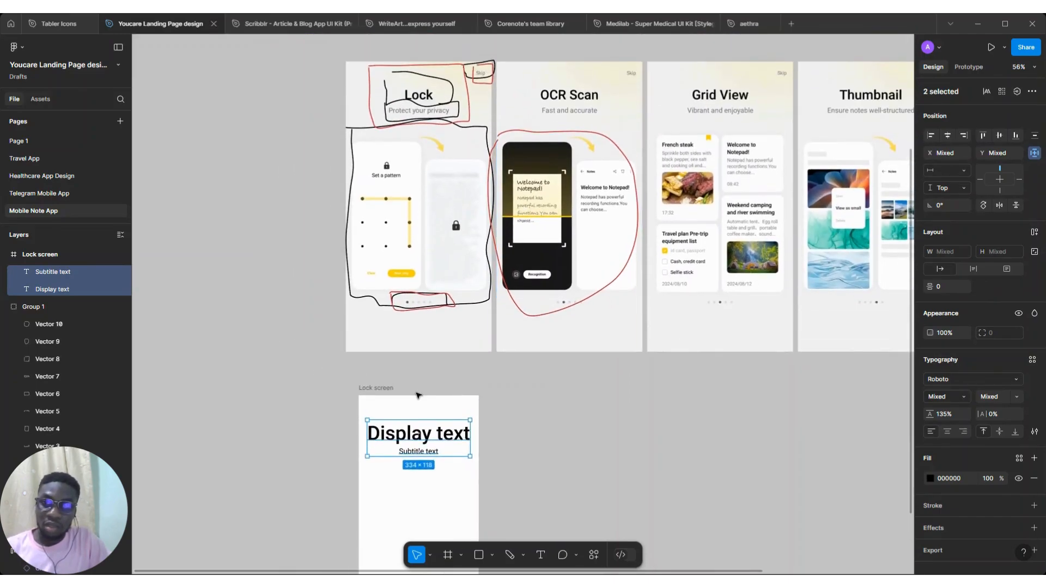
pyautogui.scroll(-1, 417, 395)
pyautogui.moveTo(435, 430); pyautogui.dragTo(469, 398)
pyautogui.click(434, 459)
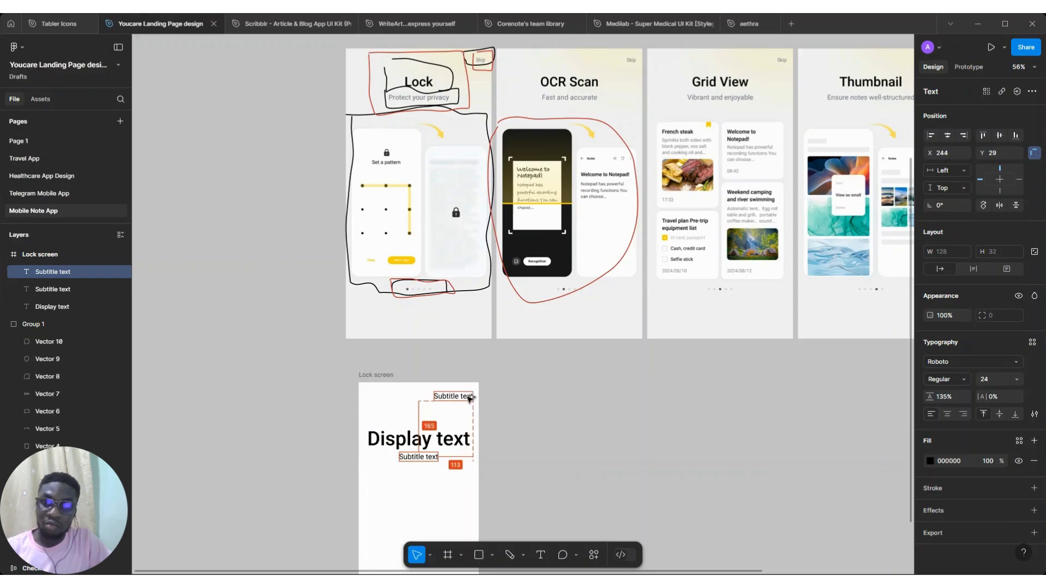
pyautogui.doubleClick(469, 398)
pyautogui.write('Si')
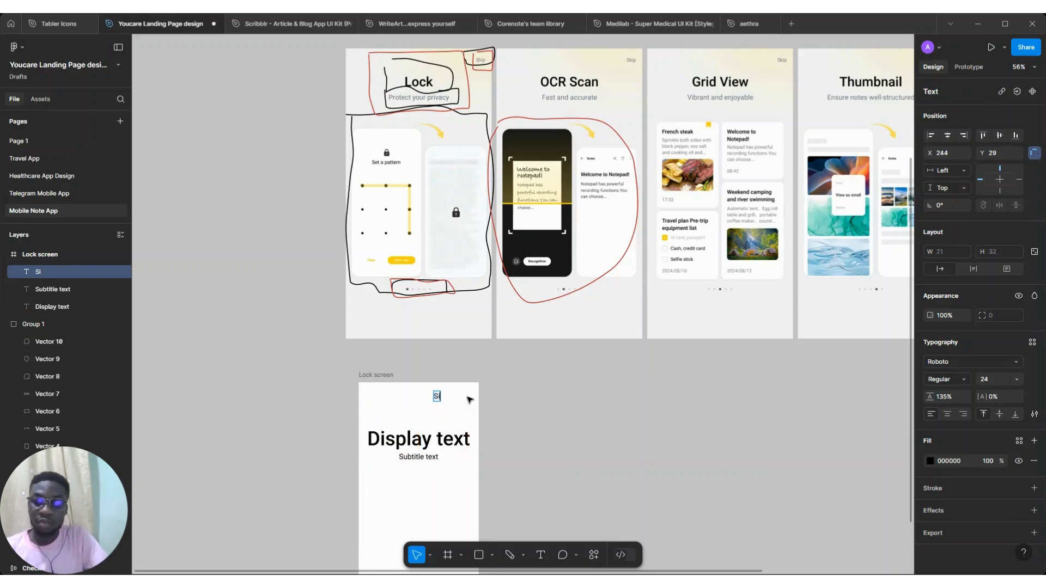
pyautogui.press('Escape')
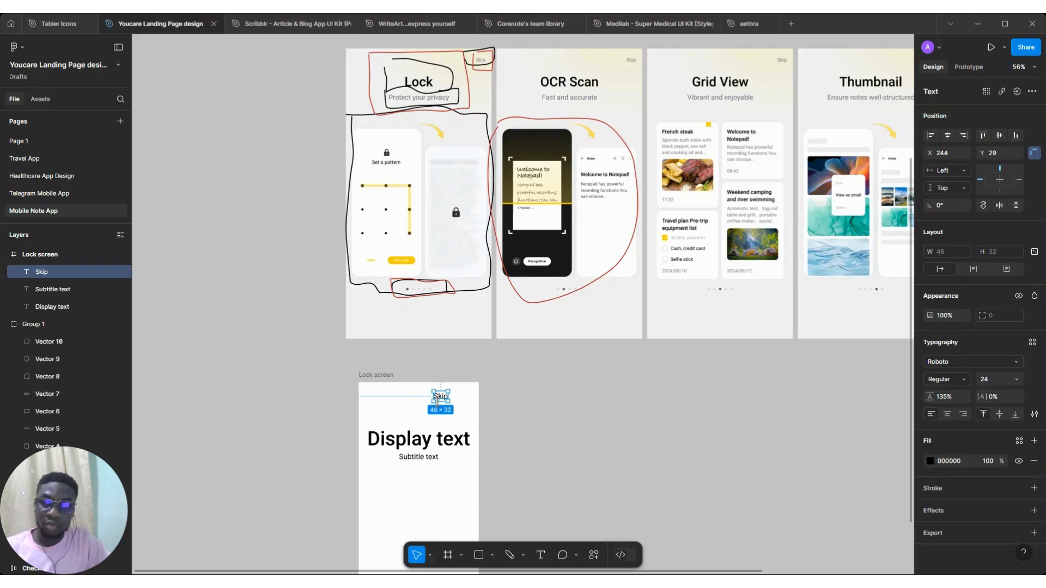
pyautogui.moveTo(453, 400); pyautogui.dragTo(464, 400)
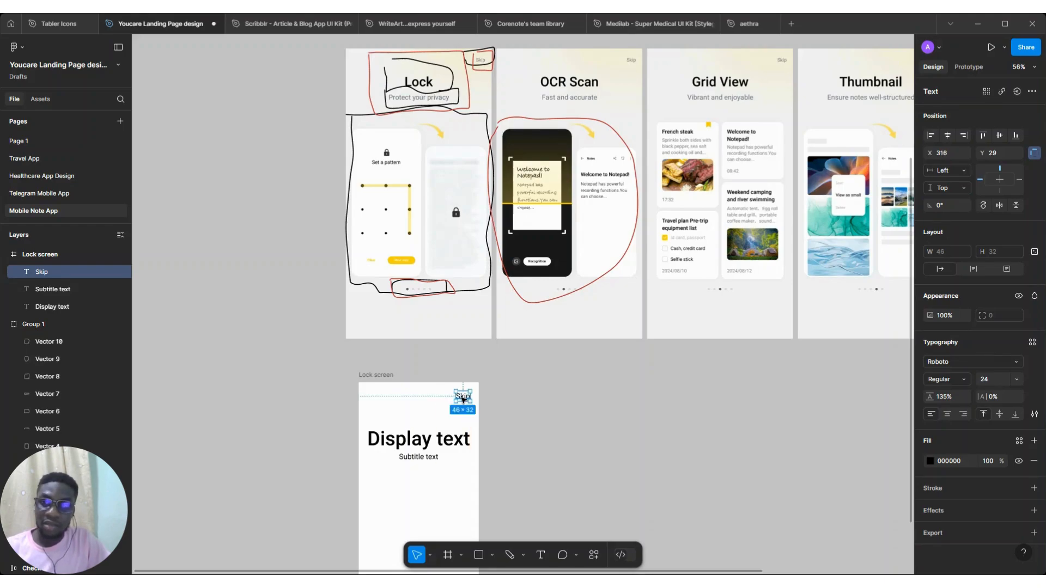
pyautogui.scroll(-5, 463, 401)
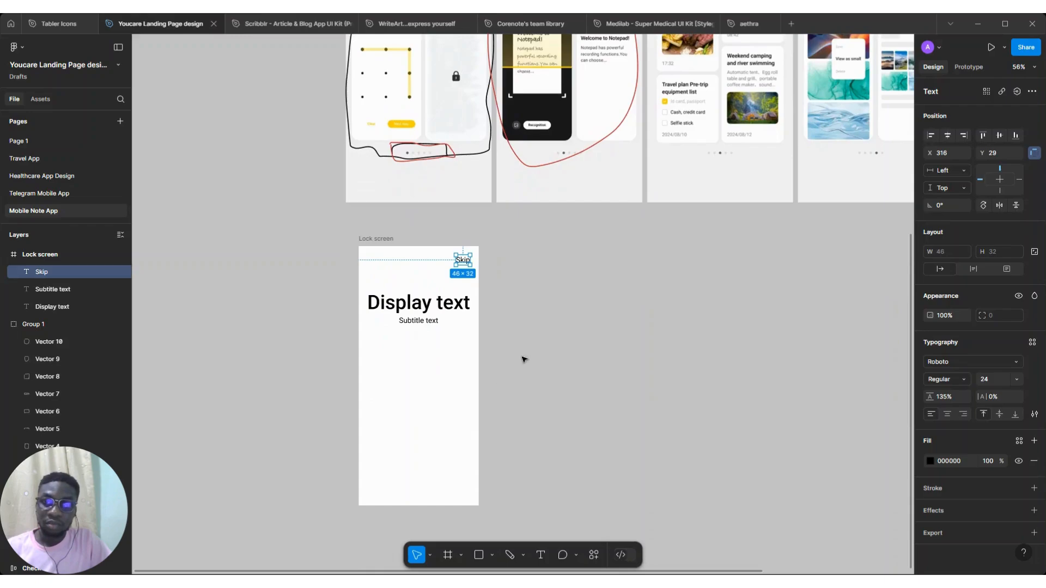
pyautogui.hscroll(5, 524, 359)
pyautogui.scroll(4, 524, 360)
pyautogui.scroll(3, 524, 359)
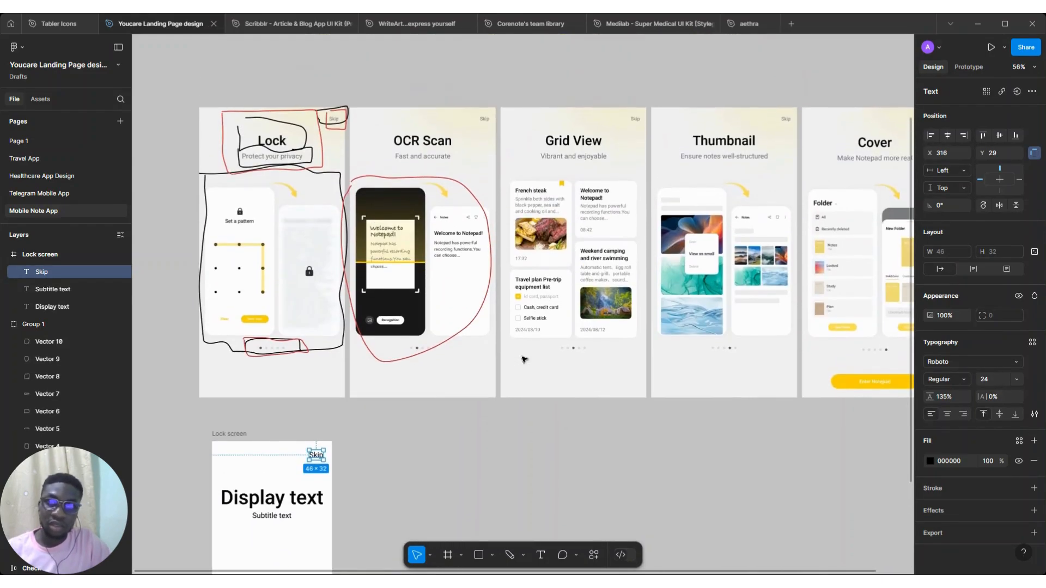
pyautogui.scroll(-1, 523, 360)
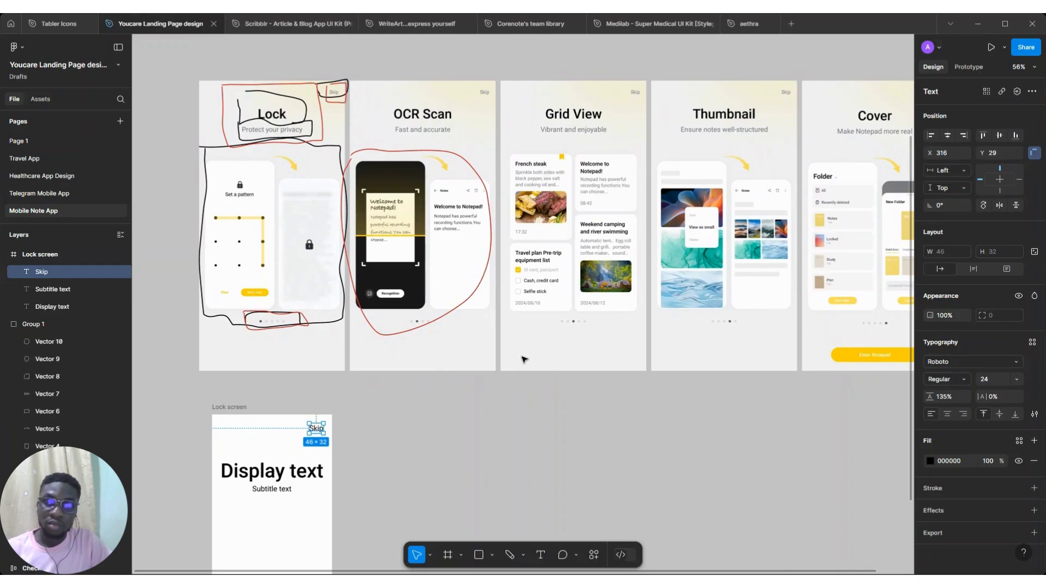
pyautogui.hscroll(3, 524, 359)
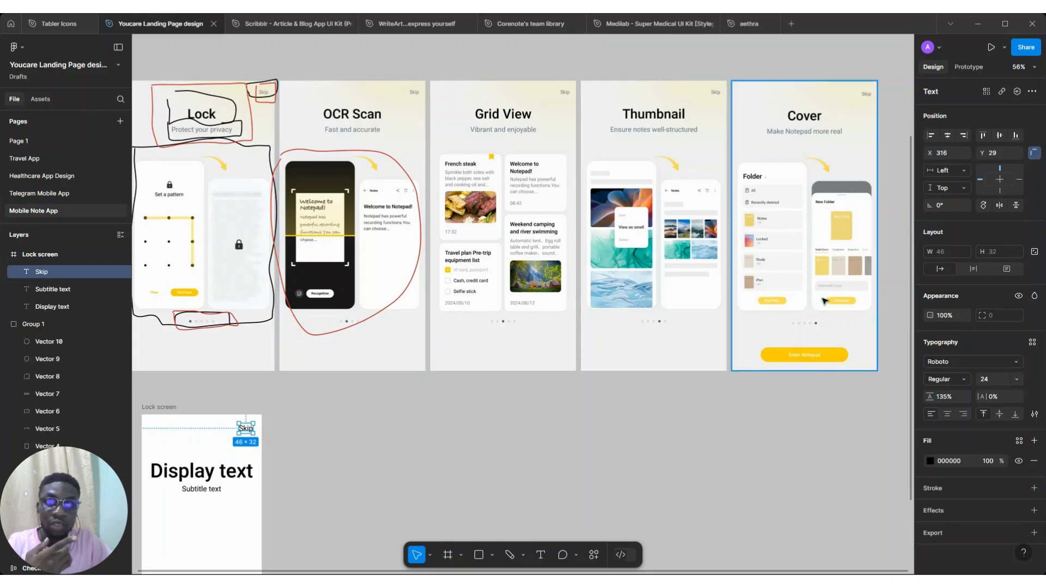
# Draw a small 6 × 6 frame near the bottom of the Lock screen frame
pyautogui.scroll(-5, 459, 419)
pyautogui.hscroll(-3, 458, 419)
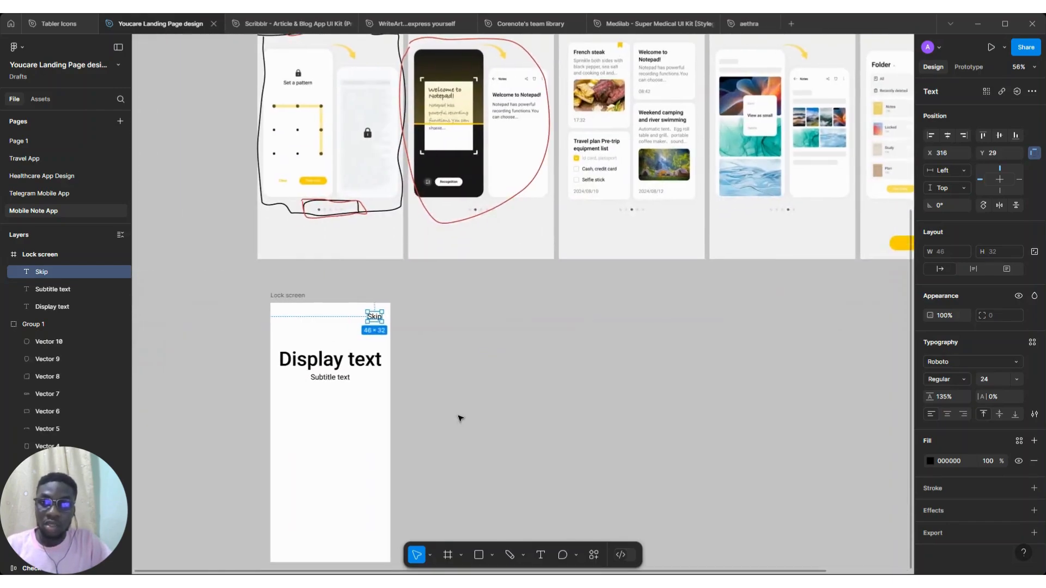
pyautogui.scroll(3, 317, 420)
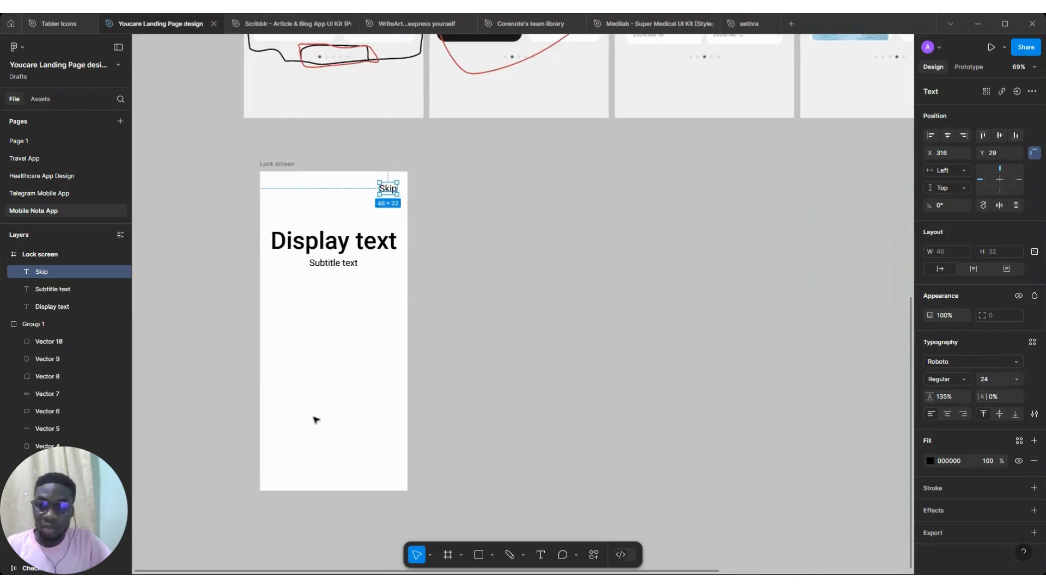
pyautogui.click(448, 554)
pyautogui.scroll(4, 294, 429)
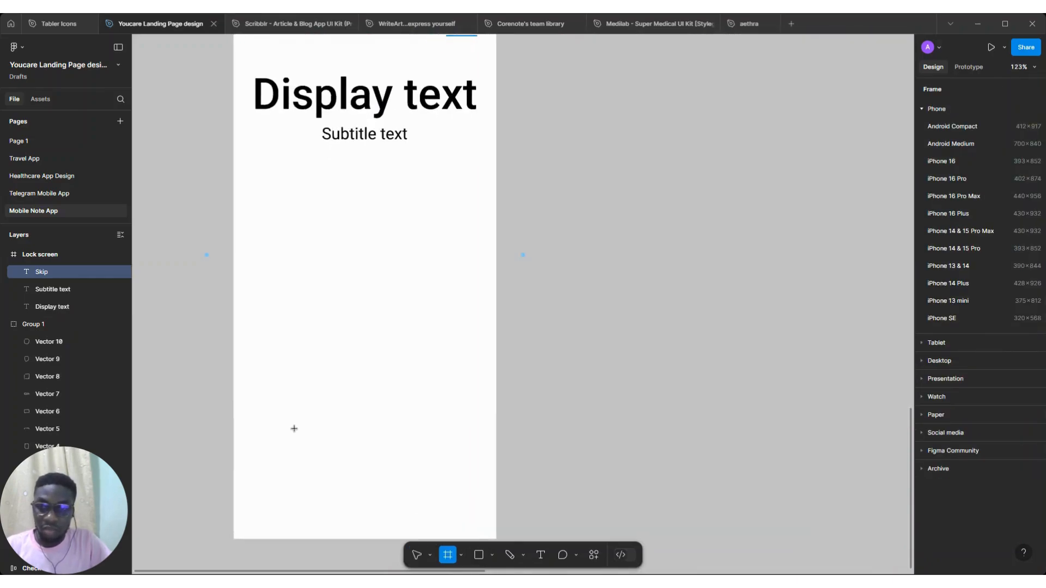
pyautogui.moveTo(296, 431); pyautogui.dragTo(304, 441)
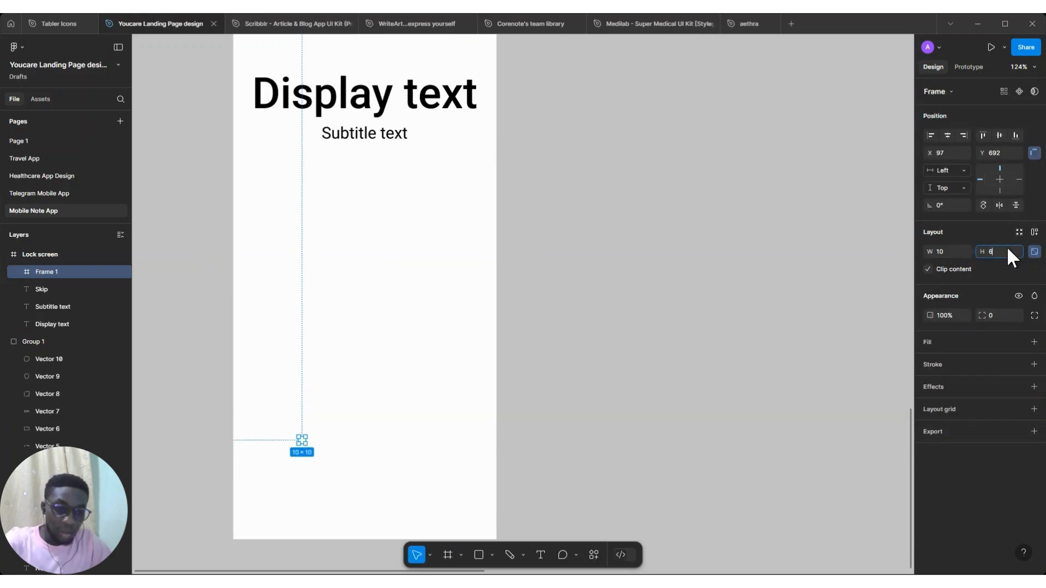
pyautogui.write('6')
pyautogui.press('Return')
# Give the small frame a 262626 fill and a corner radius of 1000 to make a round dot
pyautogui.click(1034, 342)
pyautogui.click(930, 362)
pyautogui.moveTo(821, 412); pyautogui.dragTo(778, 449)
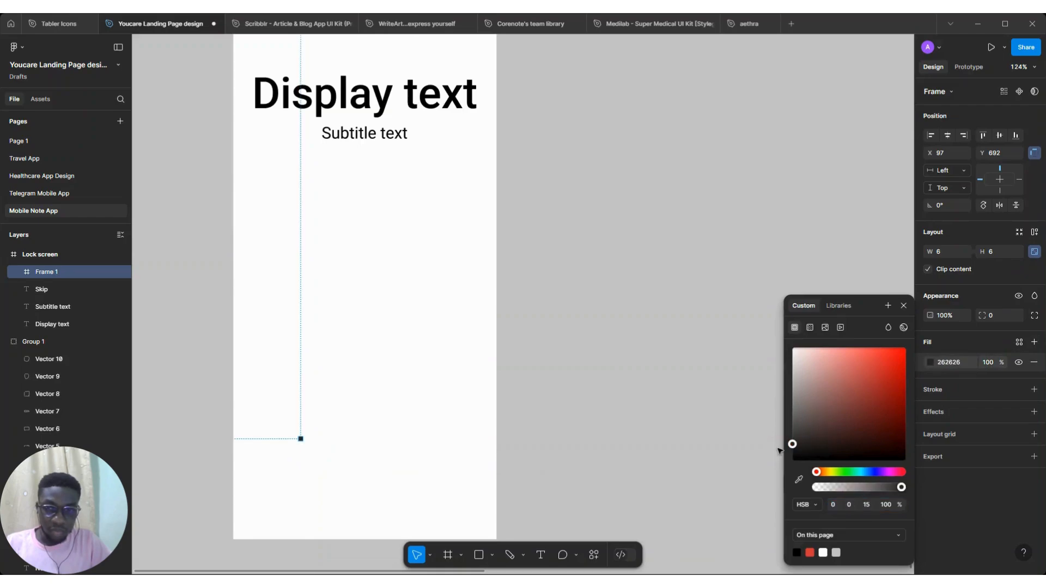
pyautogui.click(1001, 312)
pyautogui.press('Return')
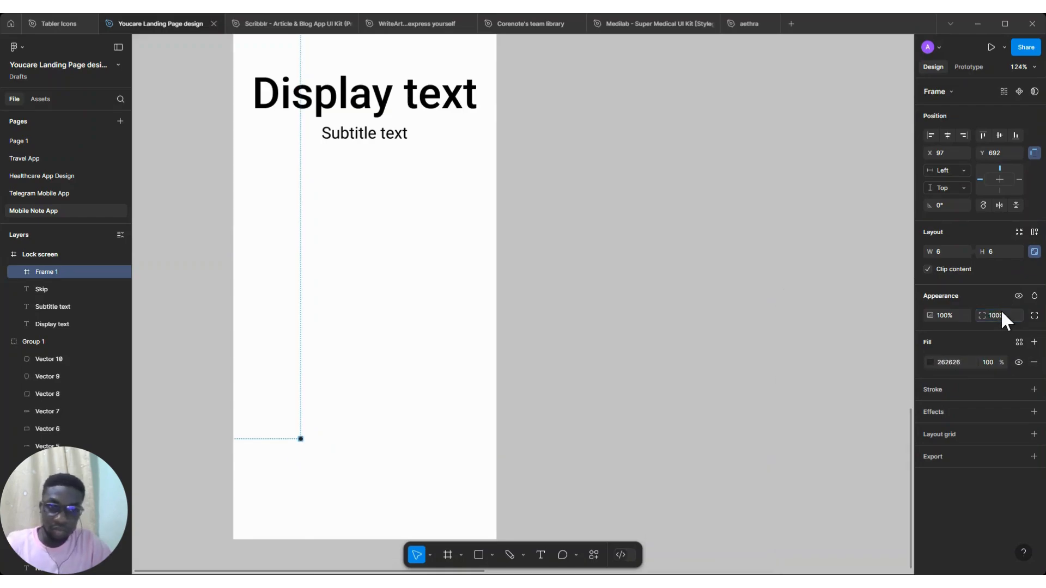
# Duplicate the dot just to its right and set the copy's fill opacity to 25%
pyautogui.scroll(5, 297, 445)
pyautogui.scroll(-3, 297, 446)
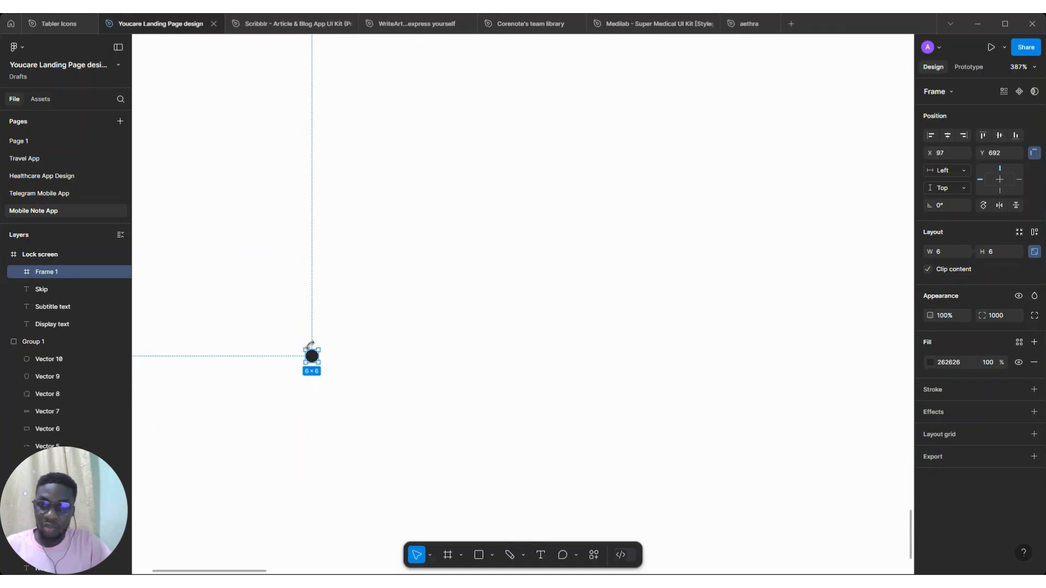
pyautogui.moveTo(318, 361); pyautogui.dragTo(343, 361)
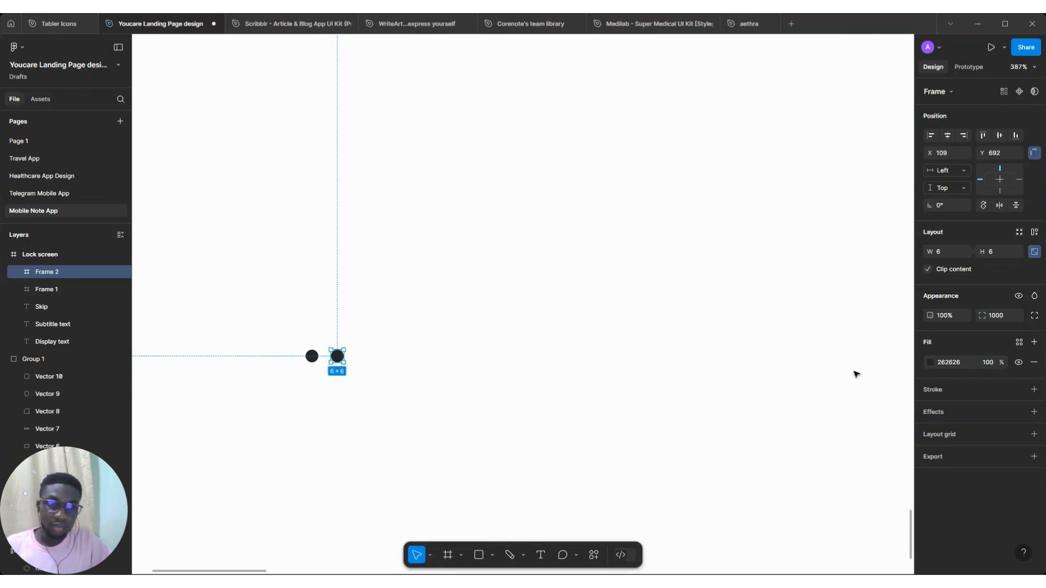
pyautogui.write('25')
pyautogui.press('Return')
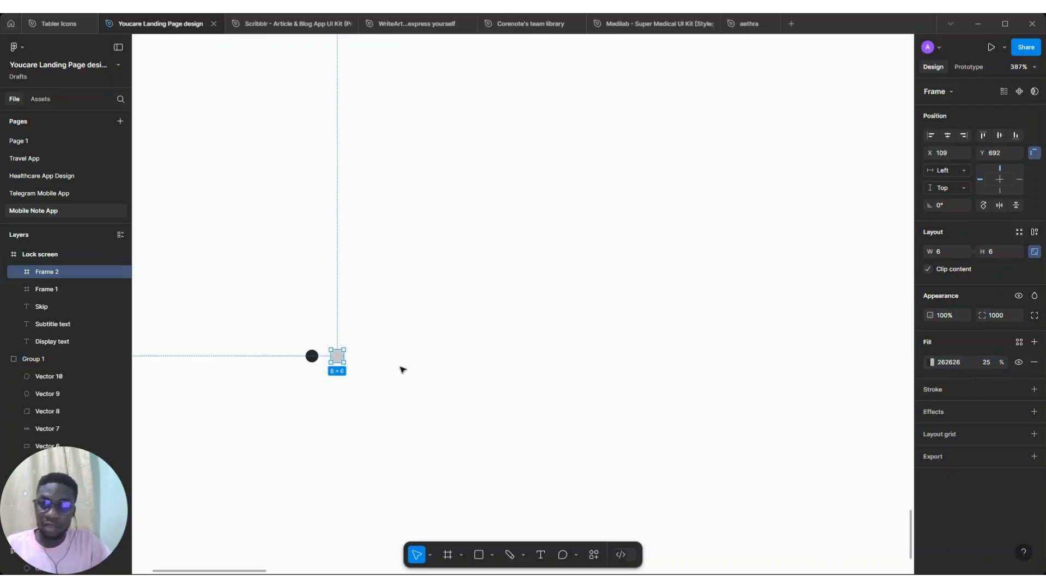
# Duplicate the faded dot three more times to form a row of five dots
pyautogui.hotkey('ctrl', 'd')
pyautogui.hotkey('ctrl', 'd')
pyautogui.hotkey('ctrl', 'd')
# Rename the five dot frames Slider 1 through Slider 5 in order
pyautogui.scroll(3, 337, 373)
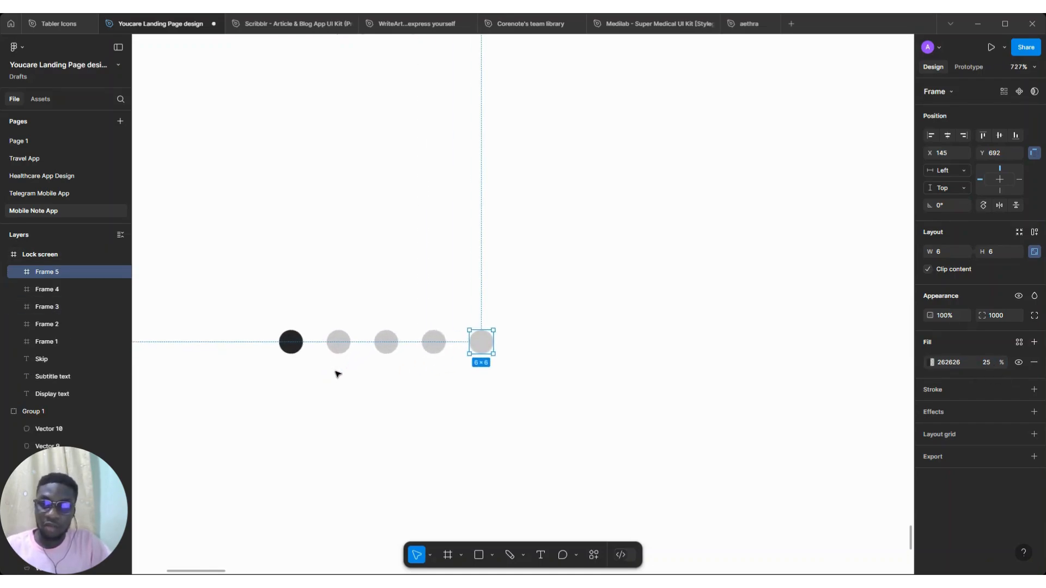
pyautogui.click(290, 341)
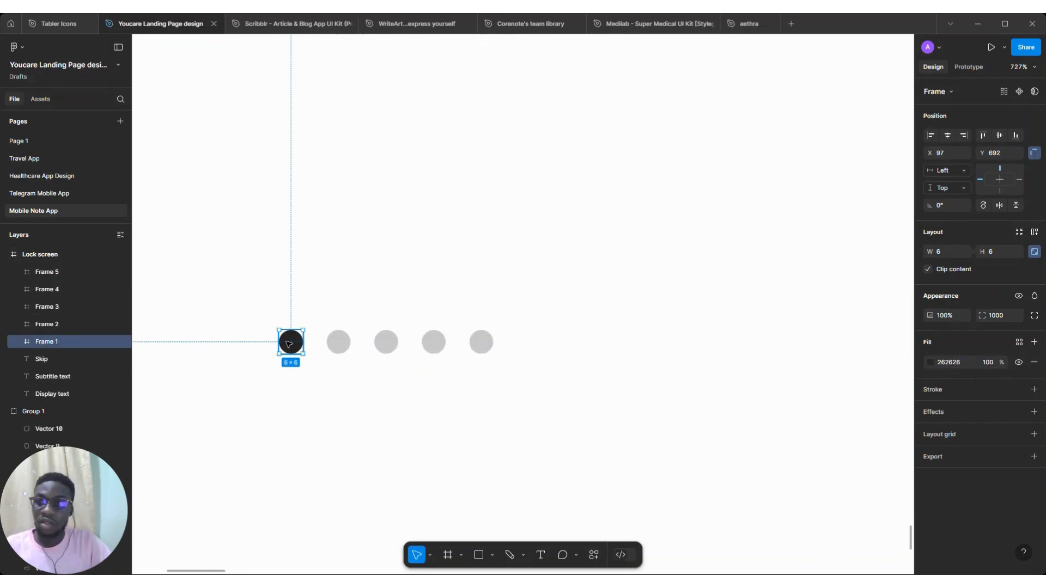
pyautogui.doubleClick(44, 346)
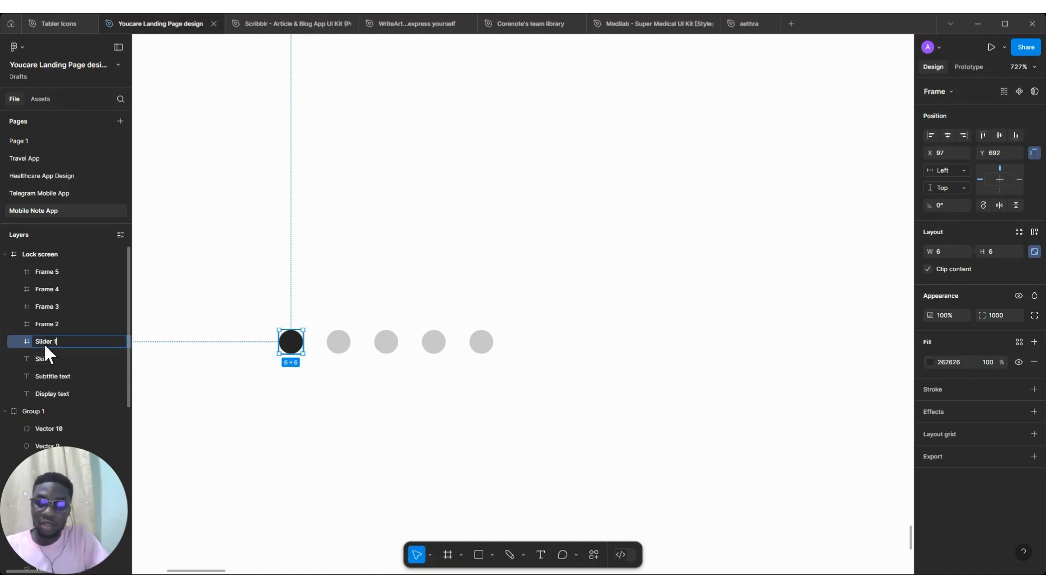
pyautogui.write('Slider 1')
pyautogui.press('Tab')
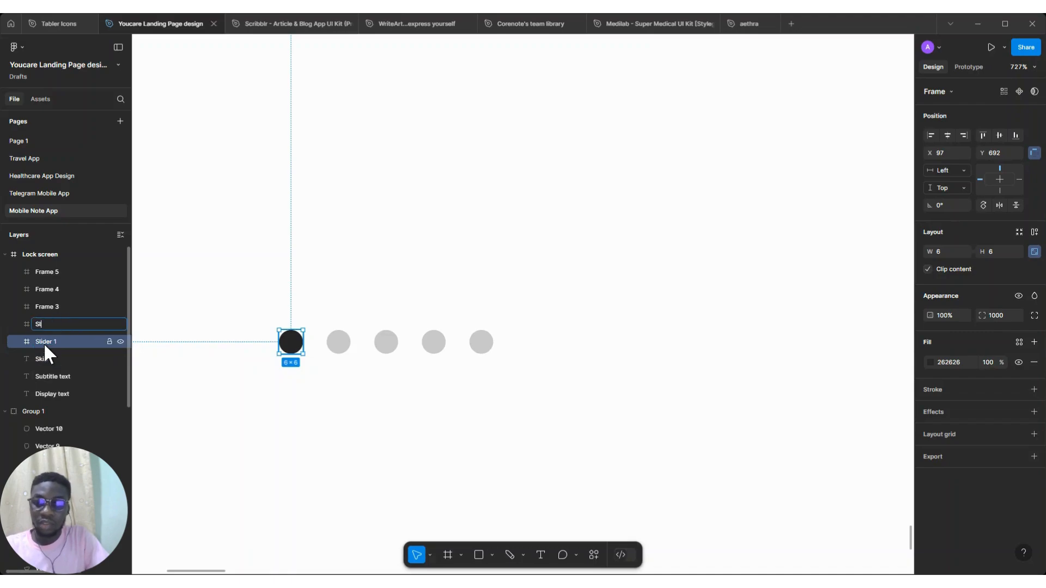
pyautogui.write('Slider 2')
pyautogui.press('Tab')
pyautogui.write('Slidee')
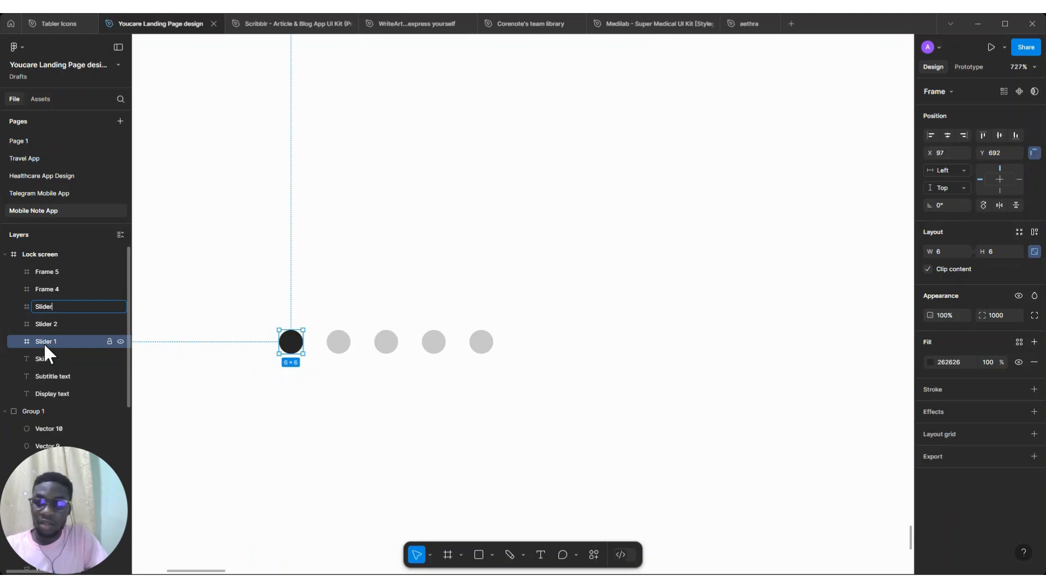
pyautogui.write(' 3')
pyautogui.press('Tab')
pyautogui.write('Sl')
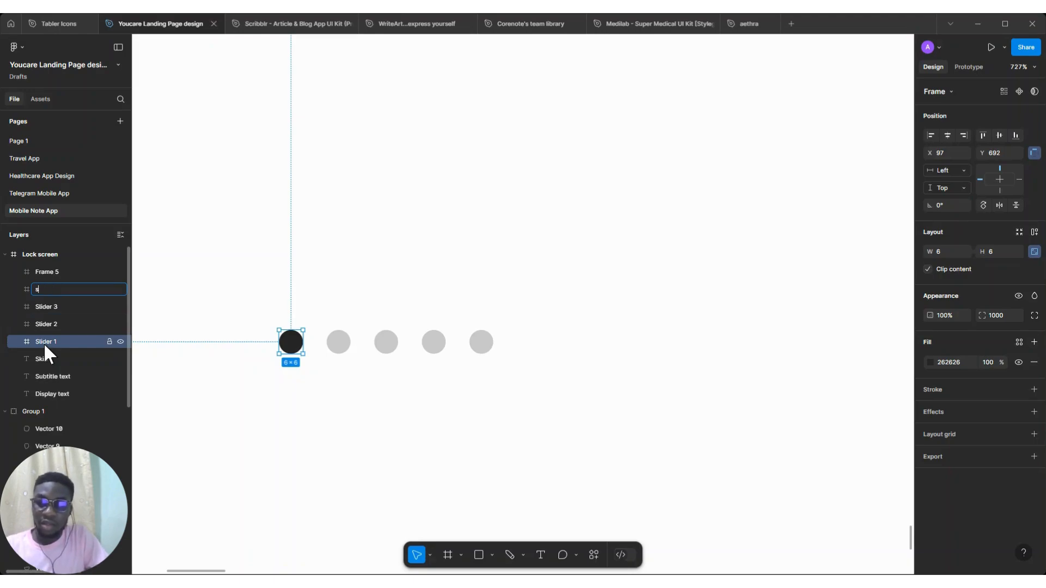
pyautogui.write('ider 4')
pyautogui.press('Tab')
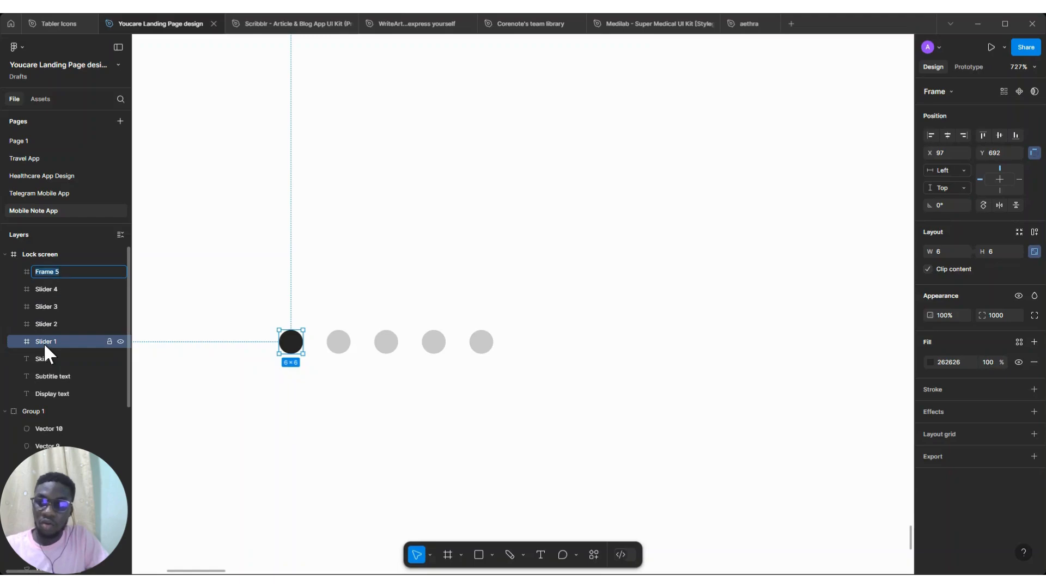
pyautogui.write('Slidder 5')
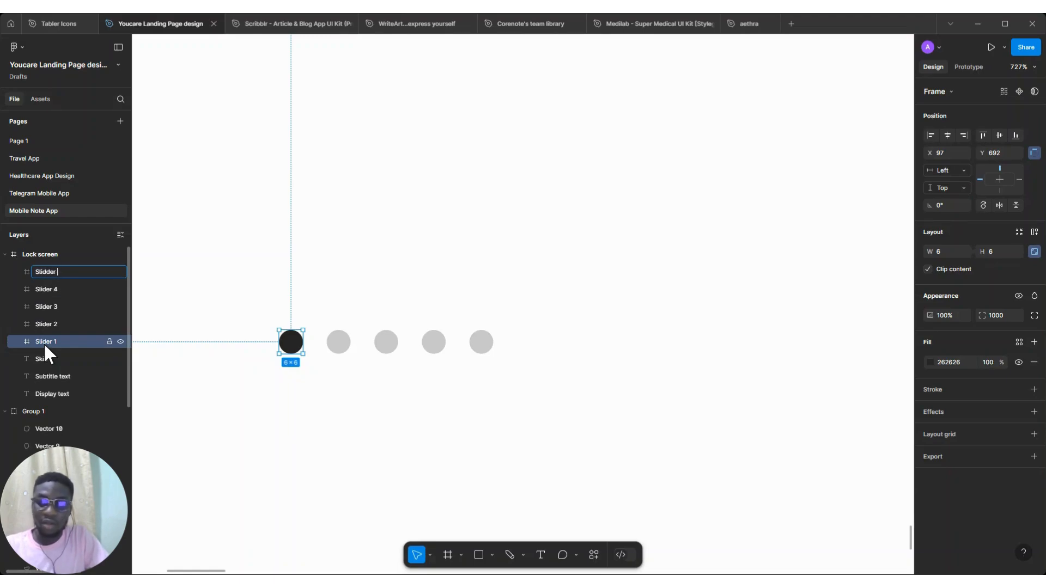
pyautogui.press('Left')
pyautogui.press('Left')
pyautogui.press('BackSpace')
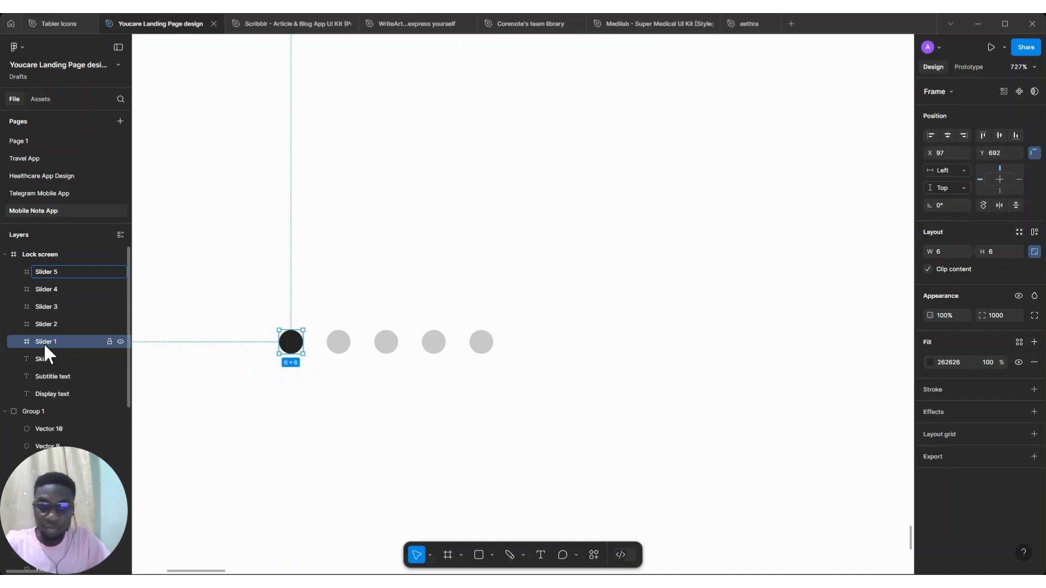
pyautogui.press('Return')
# Wrap the five dots in an auto layout frame, centre it horizontally in the screen, and name it Slider
pyautogui.scroll(-3, 308, 384)
pyautogui.scroll(-2, 317, 387)
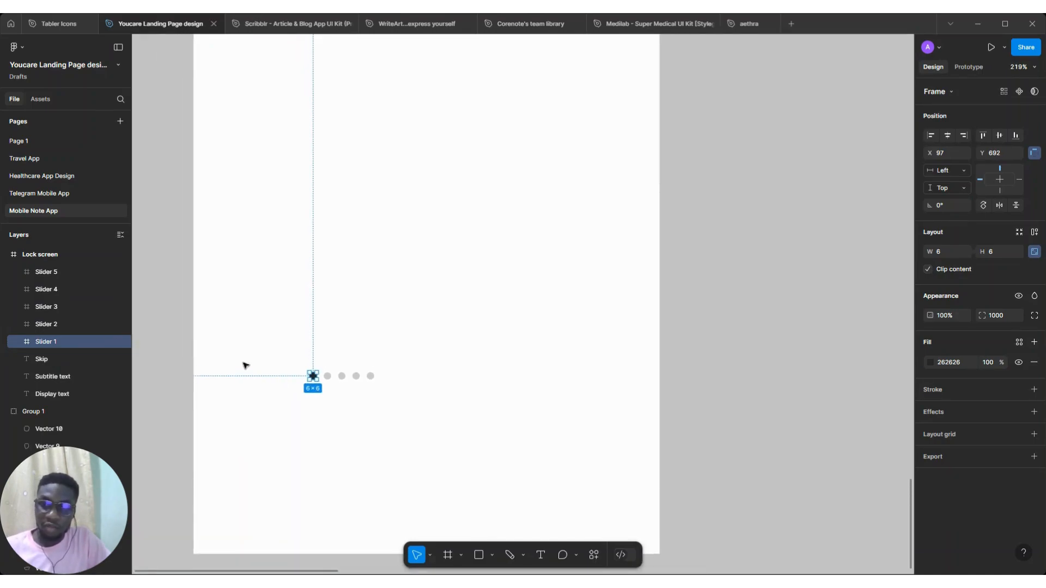
pyautogui.moveTo(244, 365); pyautogui.dragTo(450, 397)
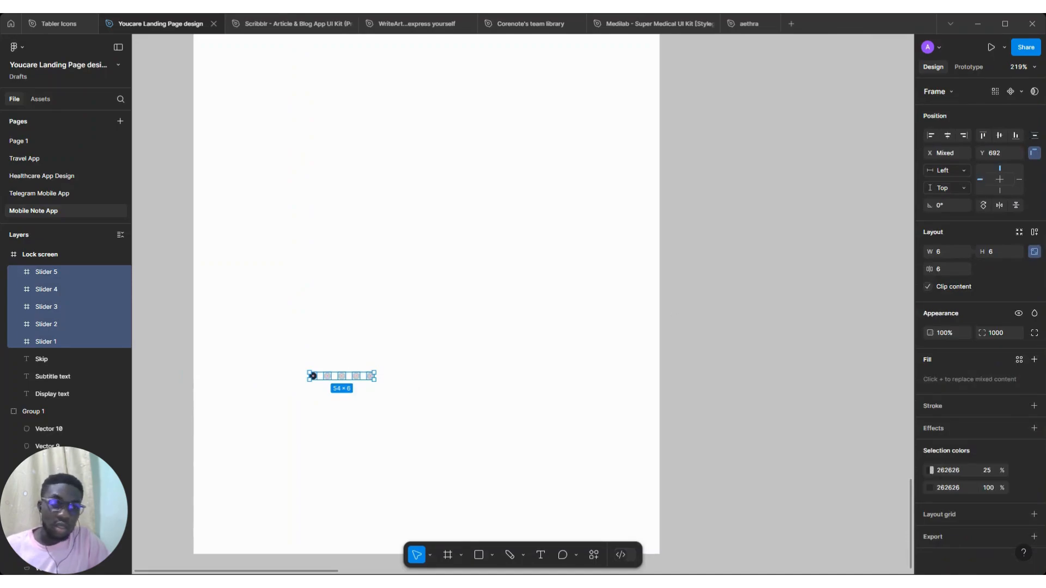
pyautogui.click(1033, 233)
pyautogui.click(947, 135)
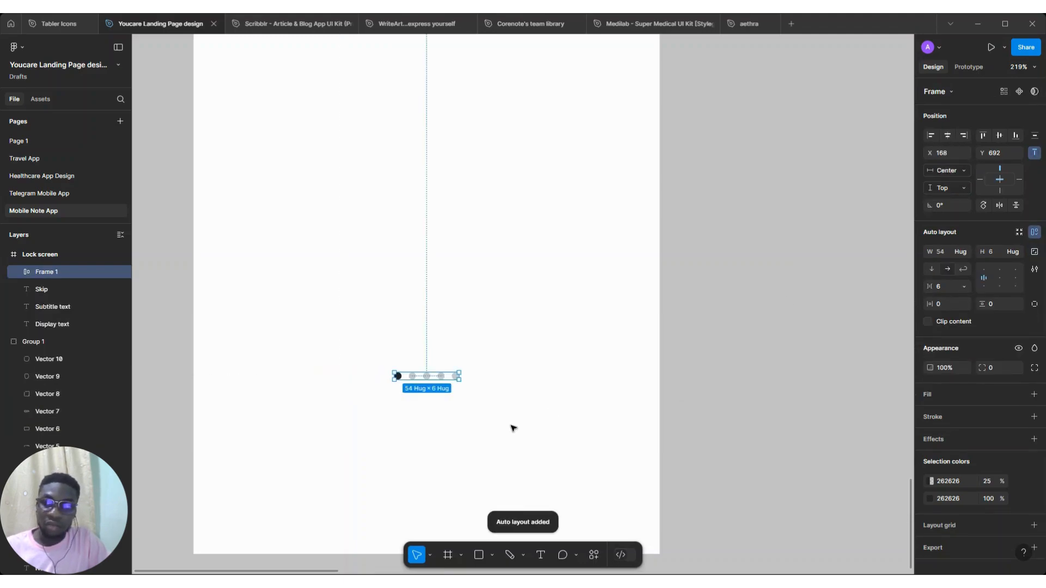
pyautogui.doubleClick(61, 273)
pyautogui.write('Slider')
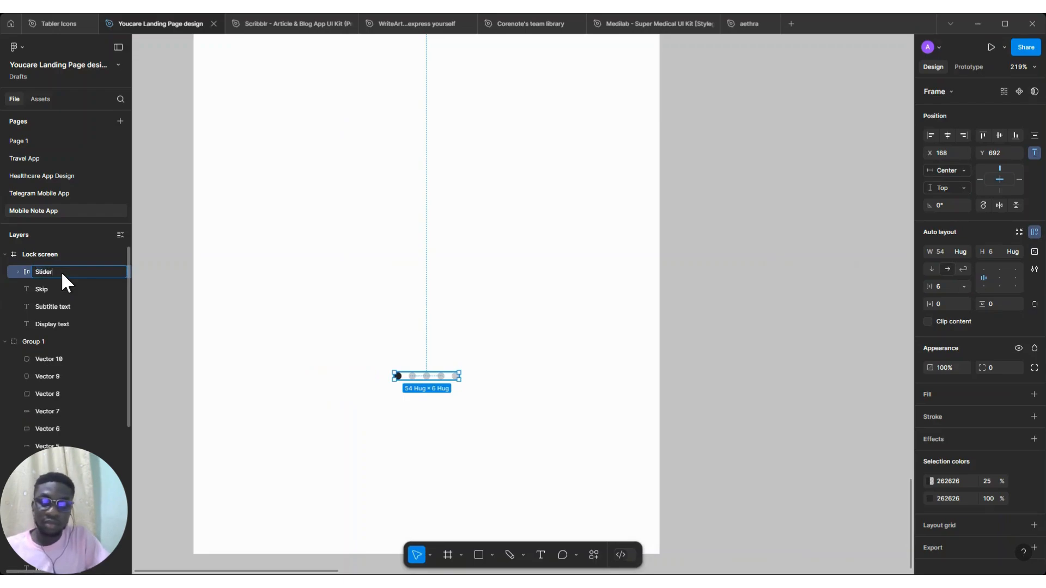
pyautogui.press('Return')
# Select the heading and subtitle together and nudge them higher in the Lock screen frame
pyautogui.scroll(-3, 478, 264)
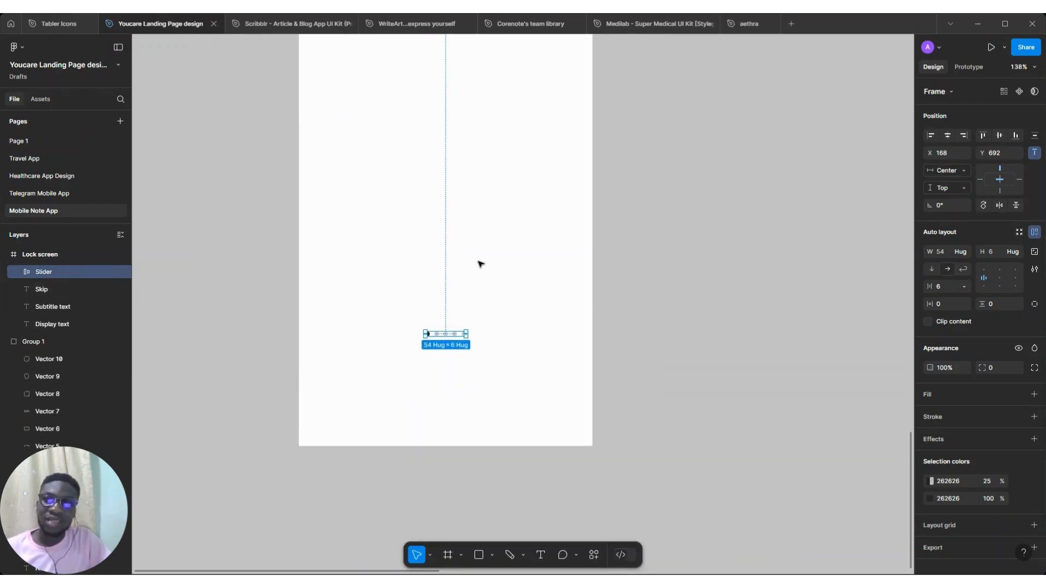
pyautogui.scroll(-4, 478, 264)
pyautogui.scroll(5, 485, 369)
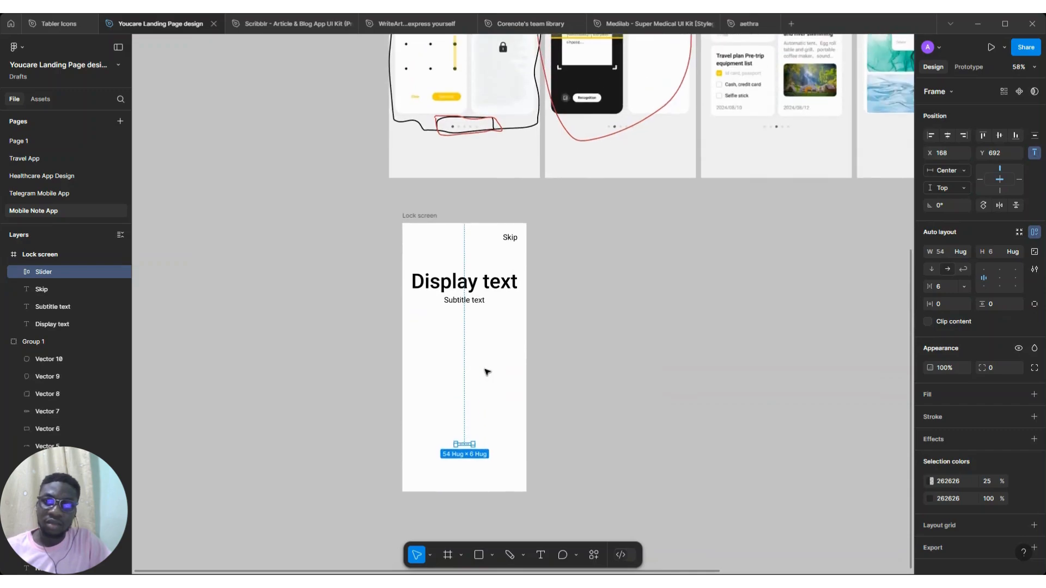
pyautogui.hscroll(4, 485, 369)
pyautogui.scroll(5, 439, 384)
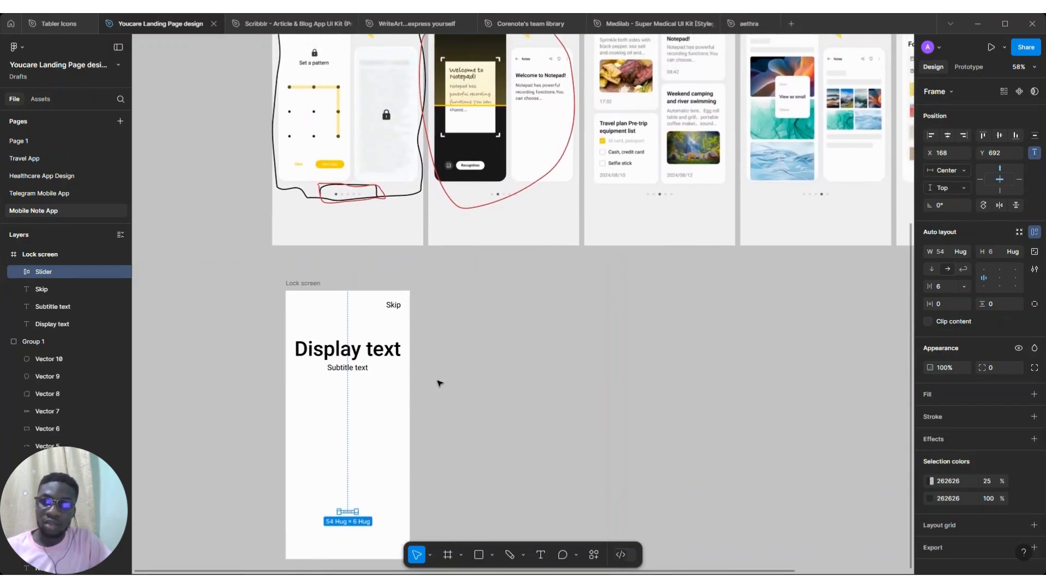
pyautogui.scroll(-1, 368, 486)
pyautogui.click(357, 467)
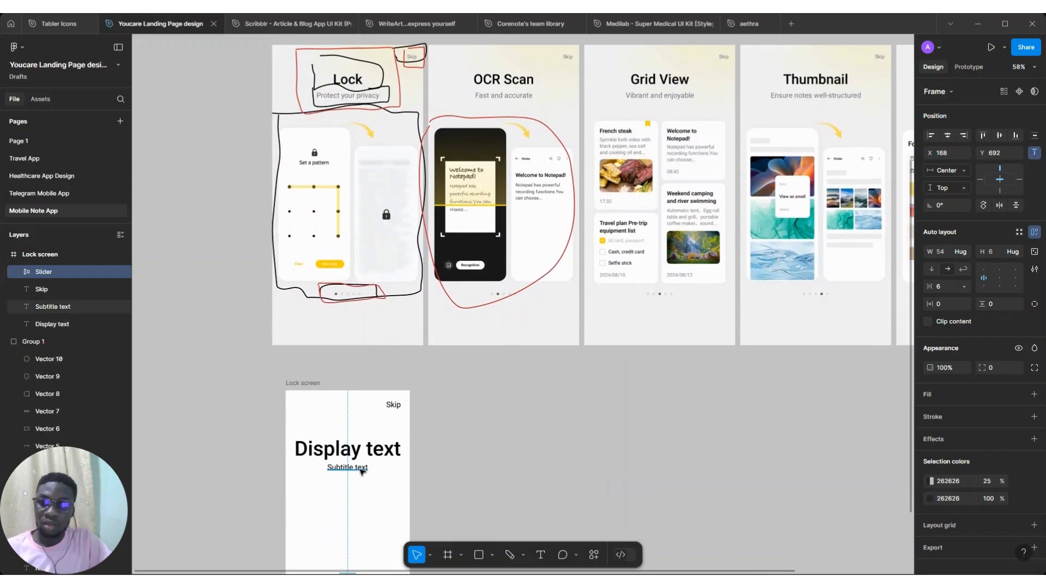
pyautogui.keyDown('shift'); pyautogui.click(355, 449); pyautogui.keyUp('shift')
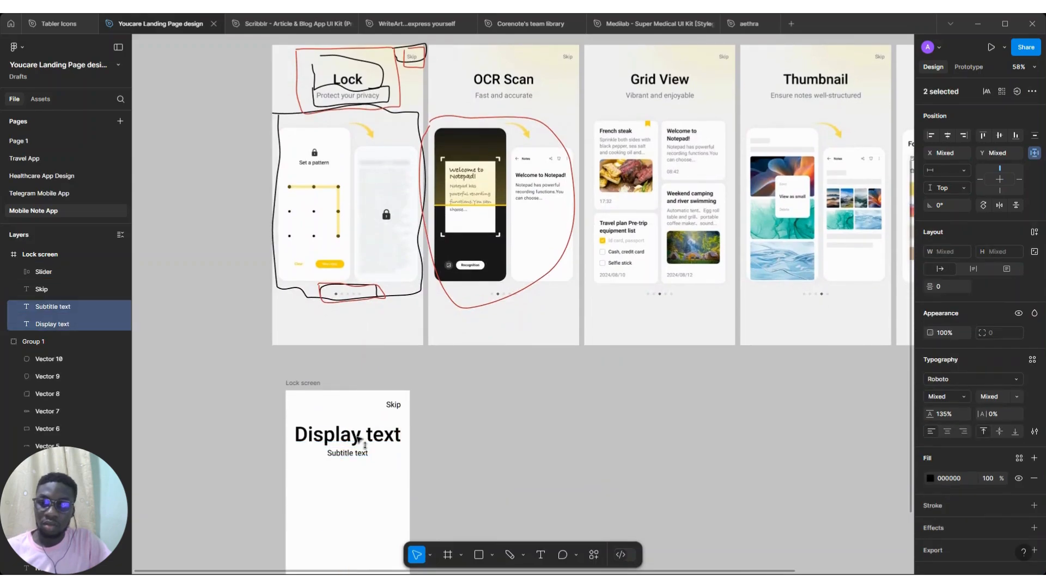
pyautogui.scroll(-5, 358, 442)
pyautogui.scroll(2, 358, 440)
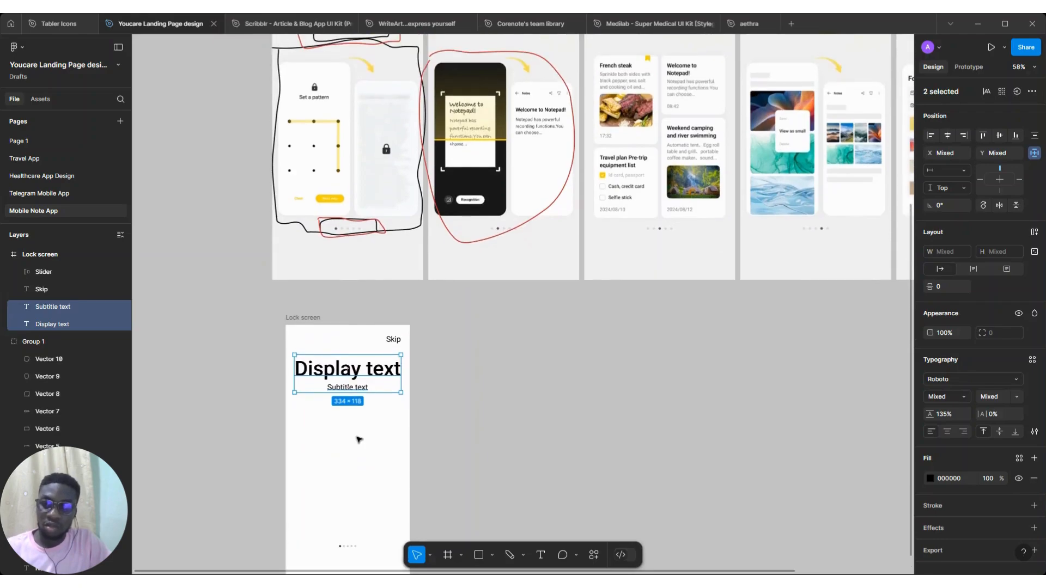
# Draw a placeholder frame about 332 × 383 below the subtitle
pyautogui.click(447, 554)
pyautogui.scroll(-3, 446, 463)
pyautogui.scroll(-2, 445, 463)
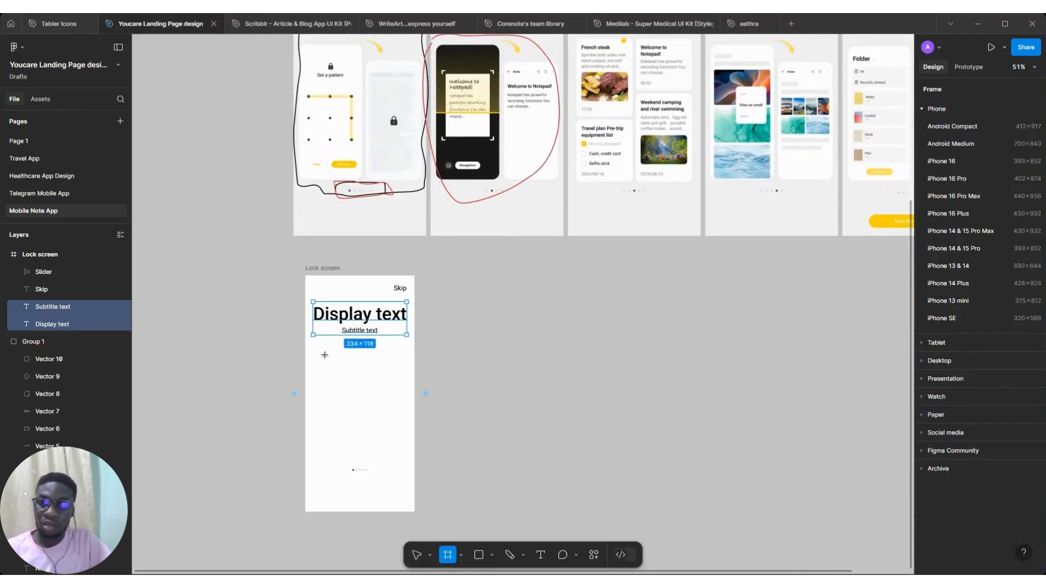
pyautogui.moveTo(313, 349)
pyautogui.mouseDown()
pyautogui.moveTo(387, 451)
pyautogui.moveTo(407, 456)
pyautogui.mouseUp()
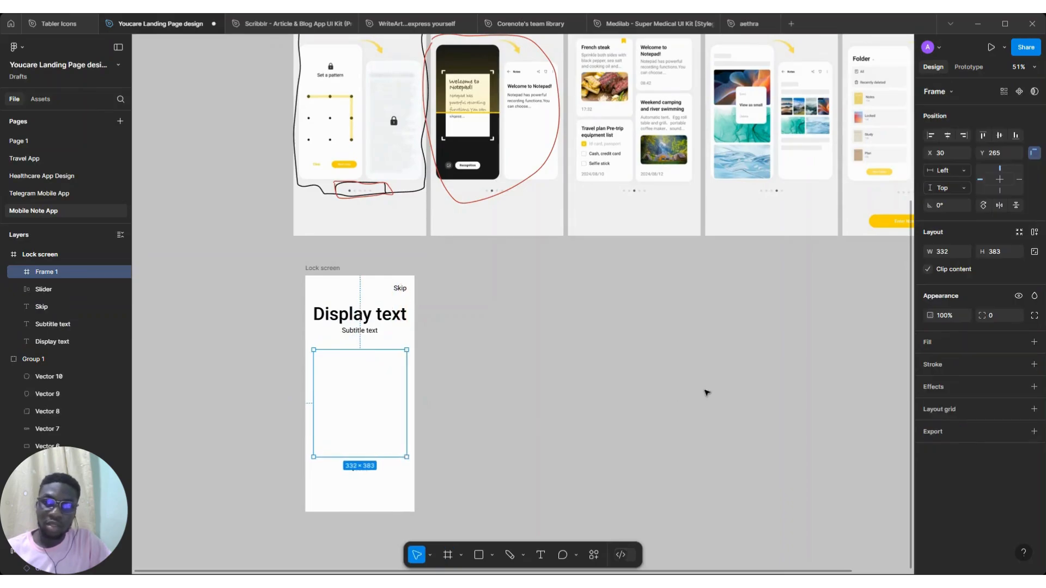
# Give the placeholder frame an image fill and stretch its top edge up to about 332 × 412
pyautogui.click(1034, 342)
pyautogui.click(930, 362)
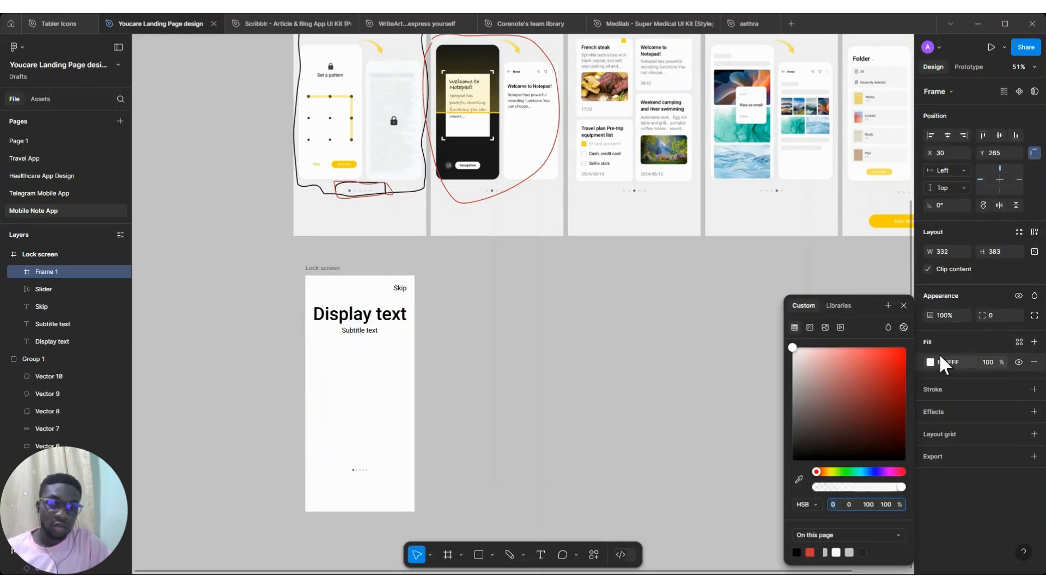
pyautogui.click(826, 325)
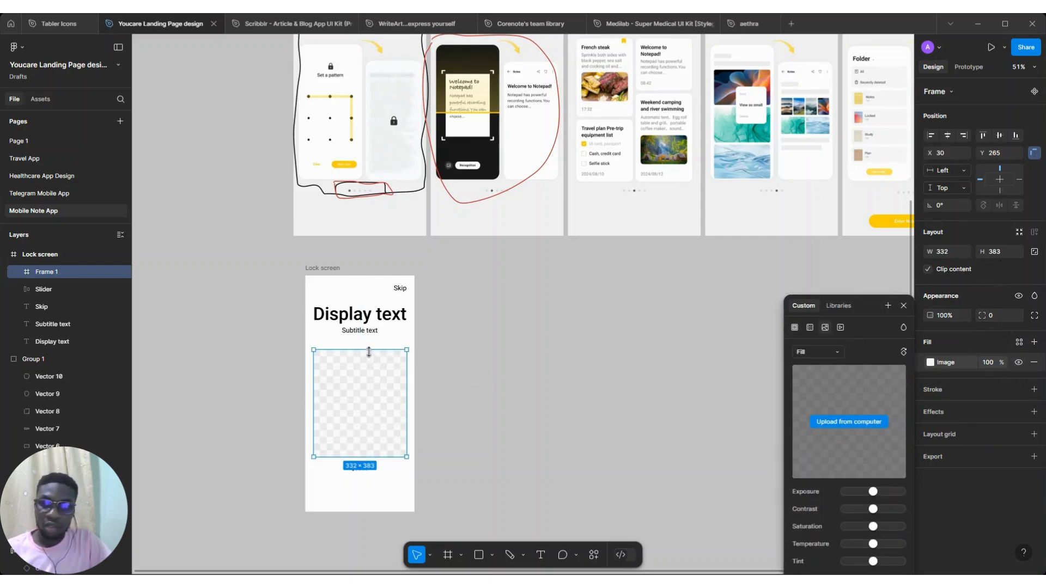
pyautogui.moveTo(373, 349); pyautogui.dragTo(373, 342)
# Move the Slider dots down near the bottom edge of the Lock screen frame
pyautogui.scroll(5, 368, 471)
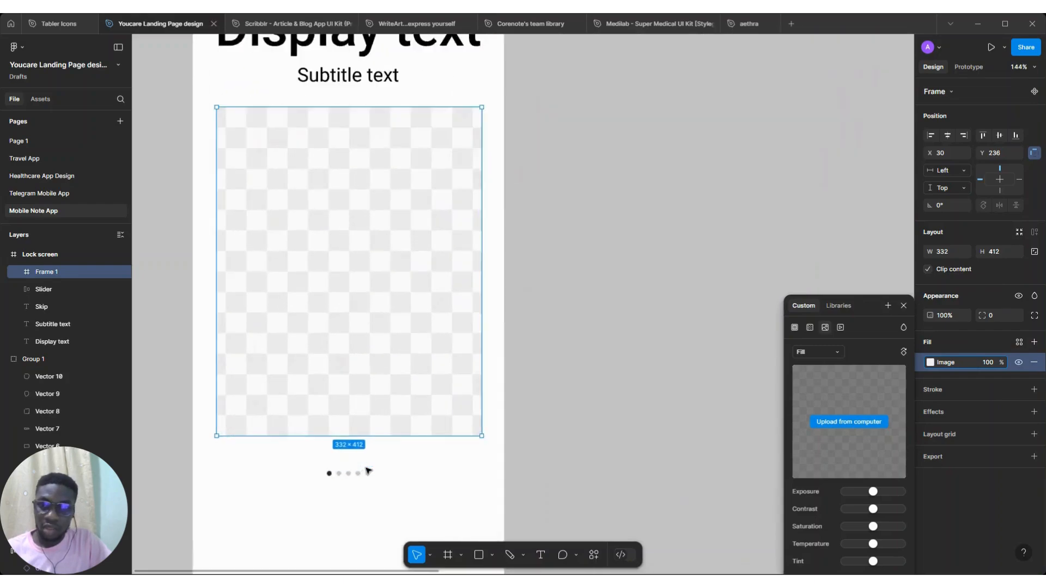
pyautogui.click(354, 473)
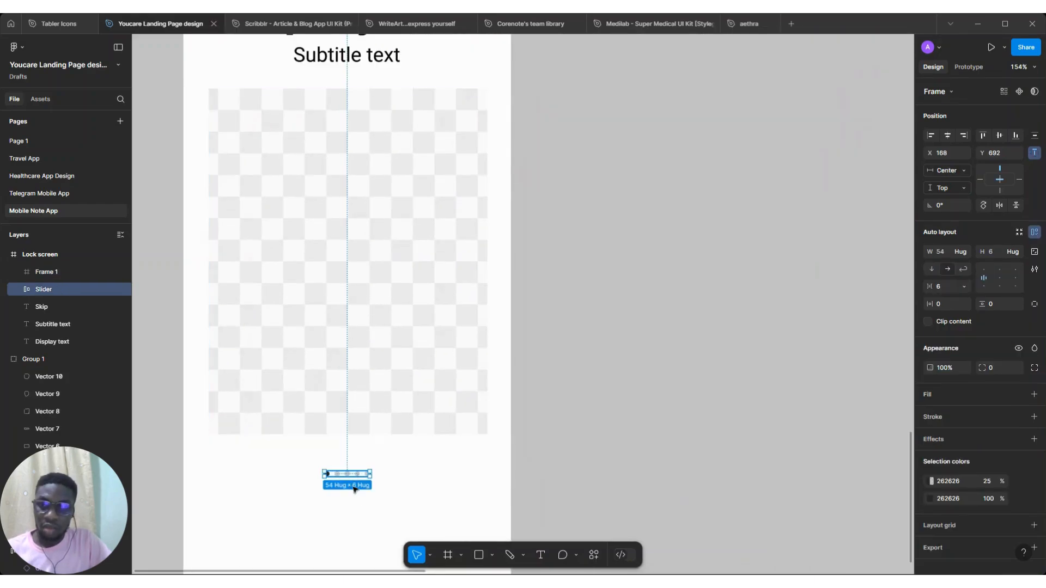
pyautogui.moveTo(354, 489); pyautogui.dragTo(354, 543)
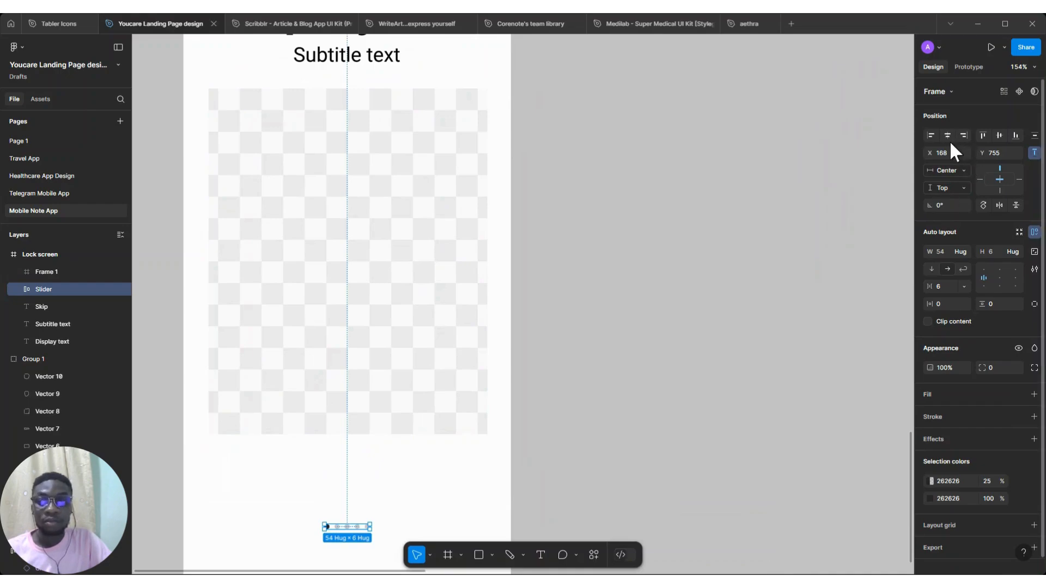
# Stretch the image placeholder's bottom edge down to about 332 × 494, just above the slider dots
pyautogui.scroll(-3, 614, 313)
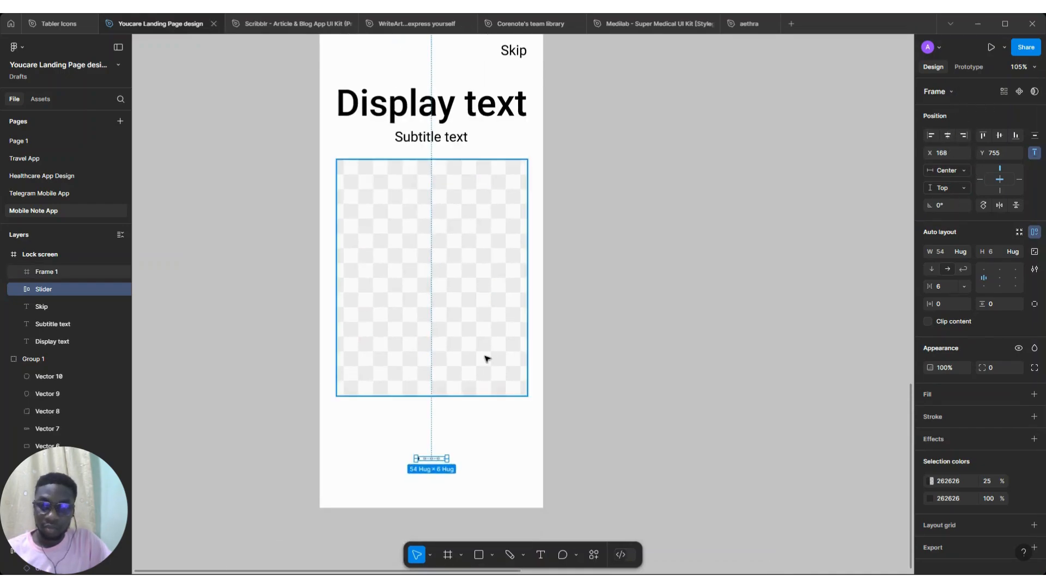
pyautogui.click(486, 358)
pyautogui.moveTo(439, 396); pyautogui.dragTo(442, 443)
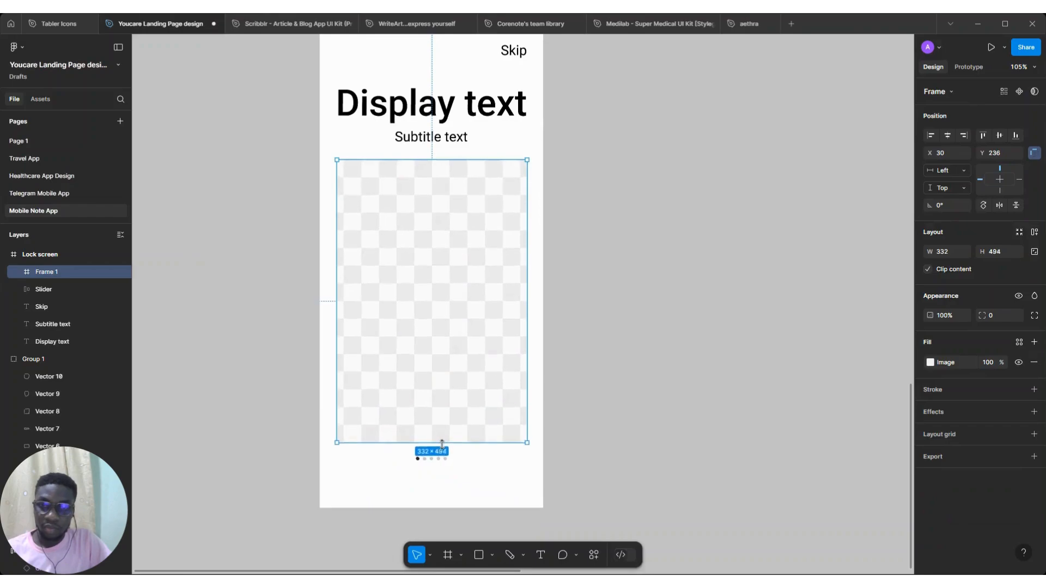
# Compare the new Lock screen frame with the reference Lock onboarding design above it
pyautogui.scroll(-4, 386, 353)
pyautogui.click(371, 161)
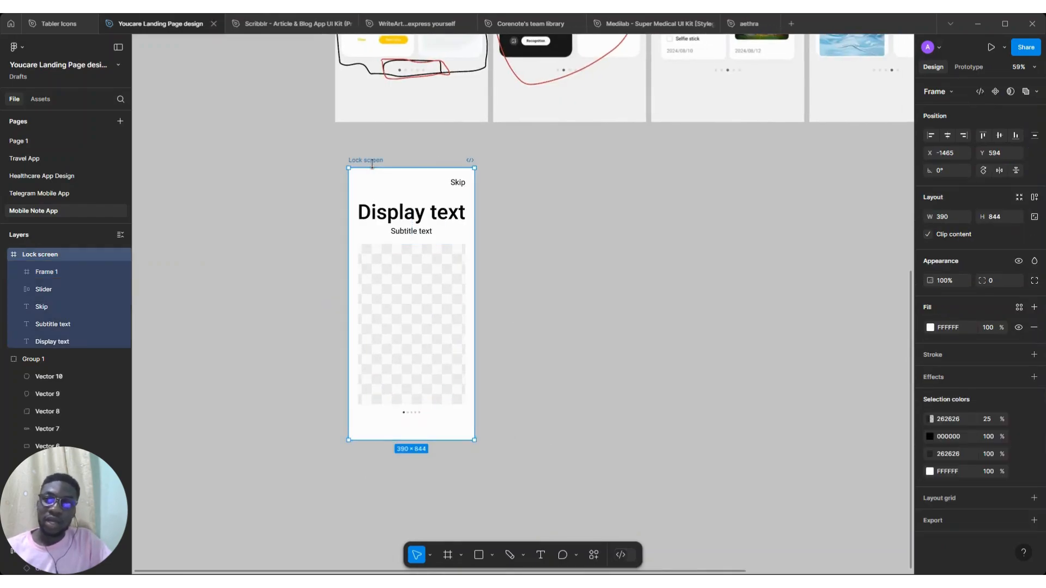
pyautogui.scroll(1, 372, 164)
pyautogui.hscroll(1, 360, 190)
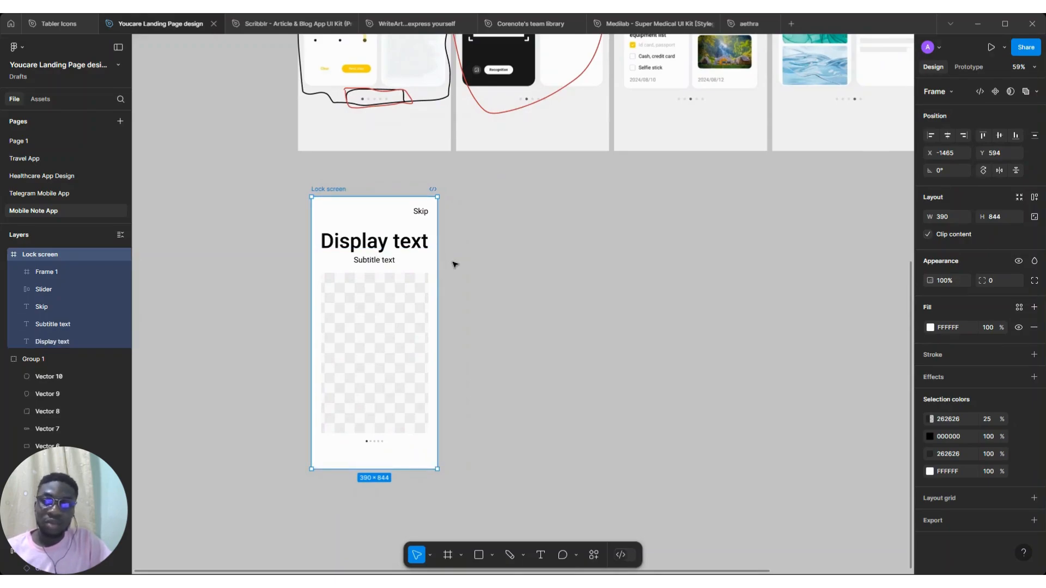
pyautogui.hscroll(1, 456, 264)
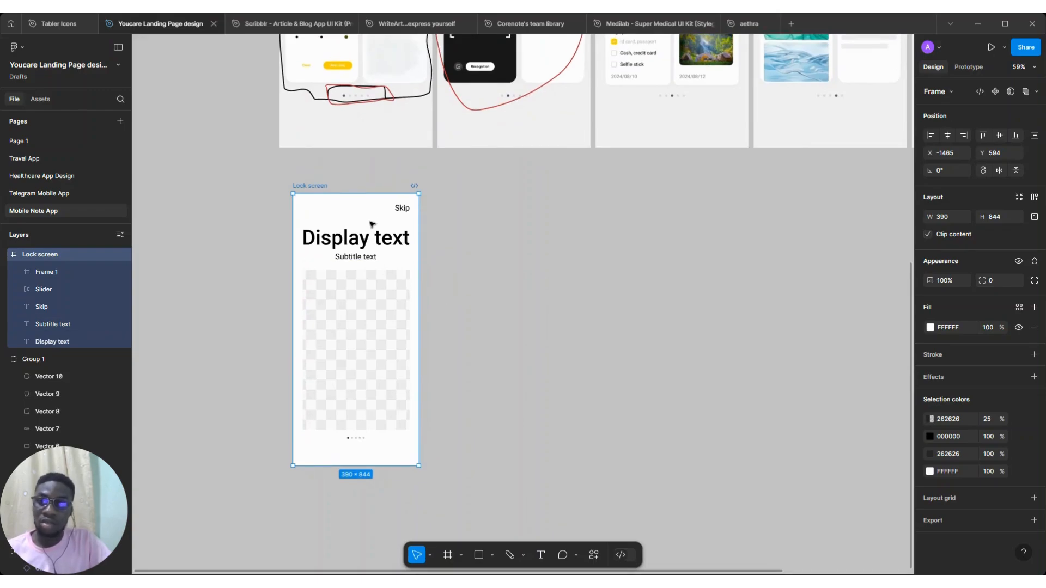
pyautogui.scroll(2, 371, 173)
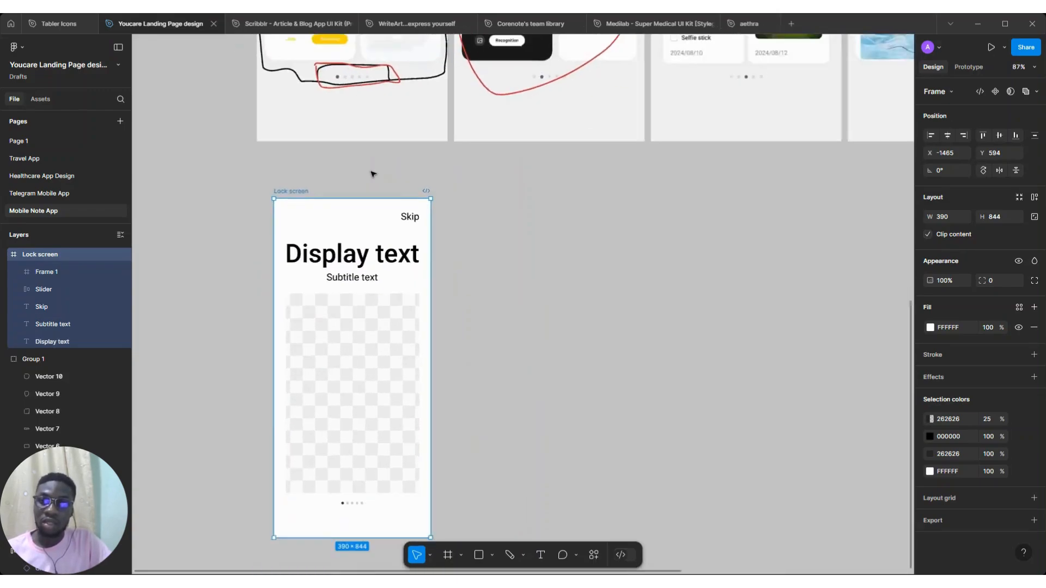
pyautogui.scroll(3, 372, 174)
pyautogui.scroll(4, 372, 173)
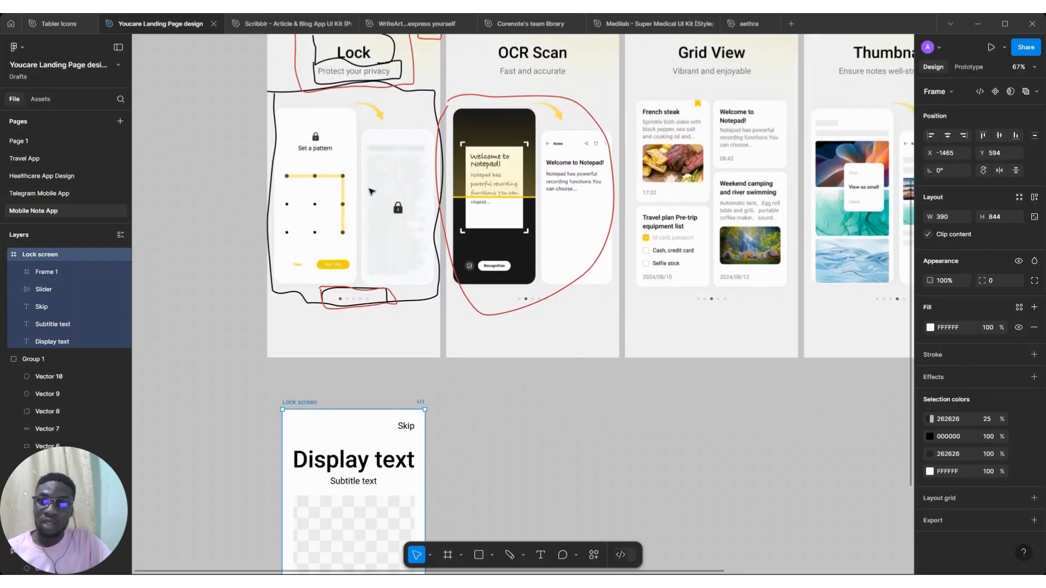
# Recolour the subtitle text to 757678 by sampling the reference's 'Protect your privacy' text with the eyedropper
pyautogui.click(357, 493)
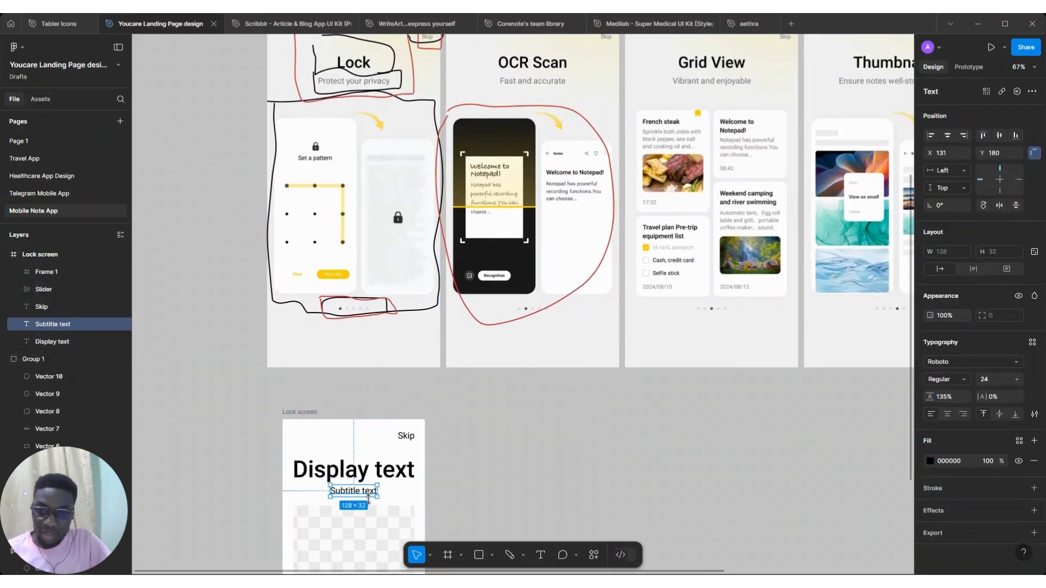
pyautogui.click(929, 461)
pyautogui.click(798, 480)
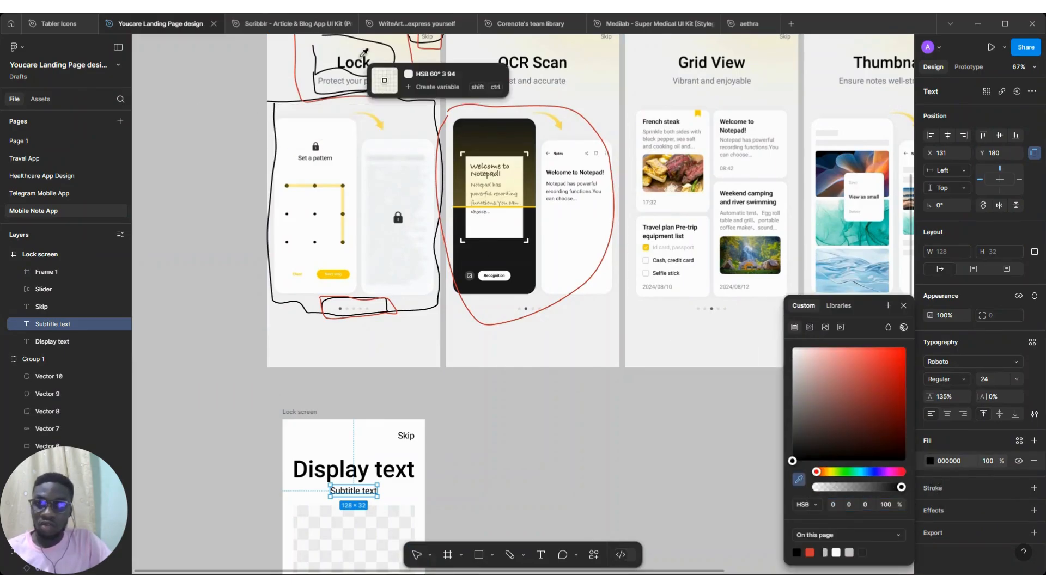
pyautogui.keyDown('ctrl'); pyautogui.scroll(5, 371, 70); pyautogui.keyUp('ctrl')
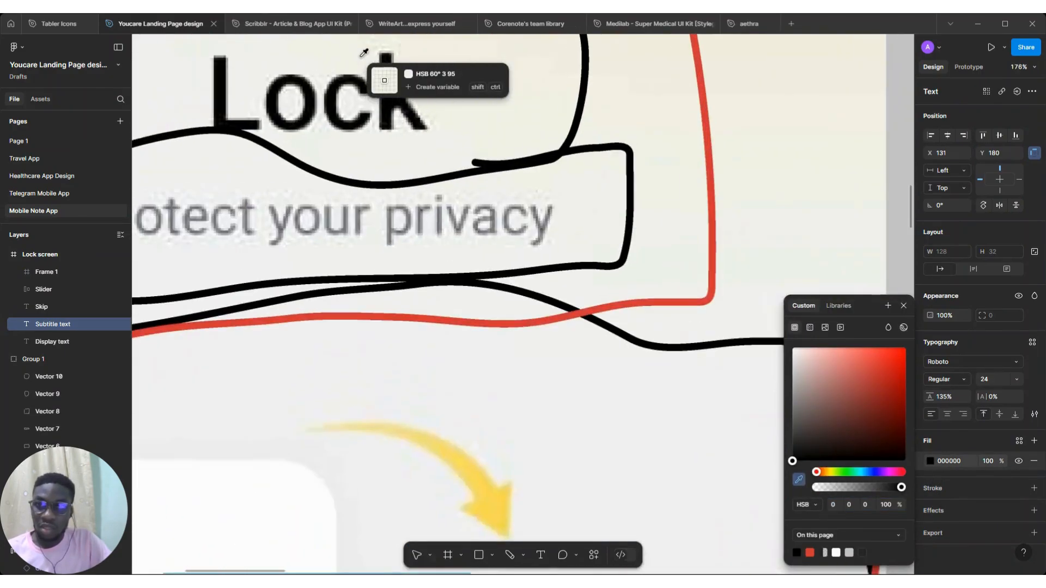
pyautogui.click(363, 212)
# Recolour the Display text heading to 0F0F0E by sampling the reference's 'Lock' heading with the eyedropper
pyautogui.scroll(-8, 362, 214)
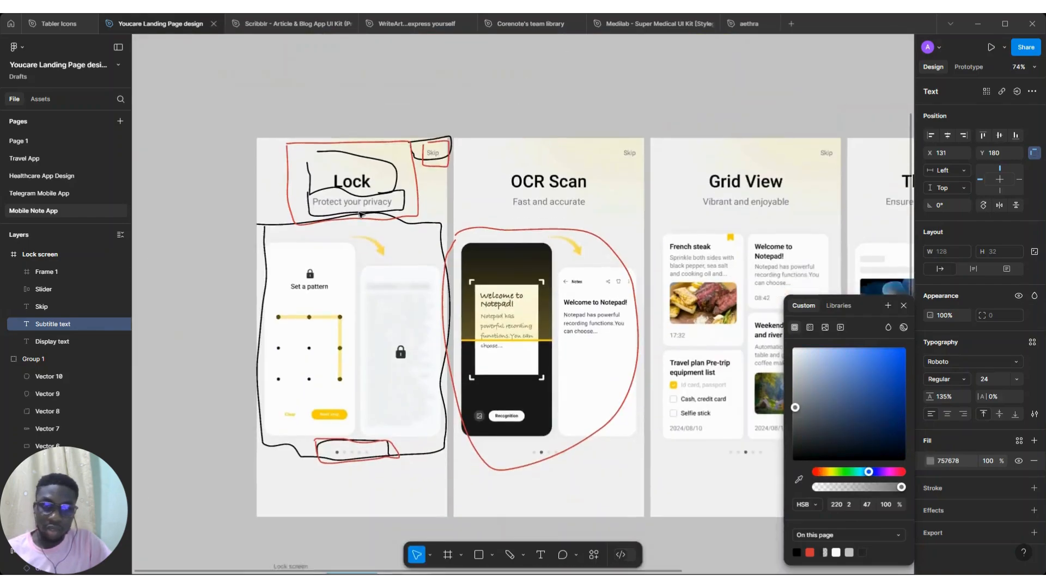
pyautogui.scroll(-3, 370, 421)
pyautogui.scroll(3, 351, 379)
pyautogui.scroll(-2, 351, 379)
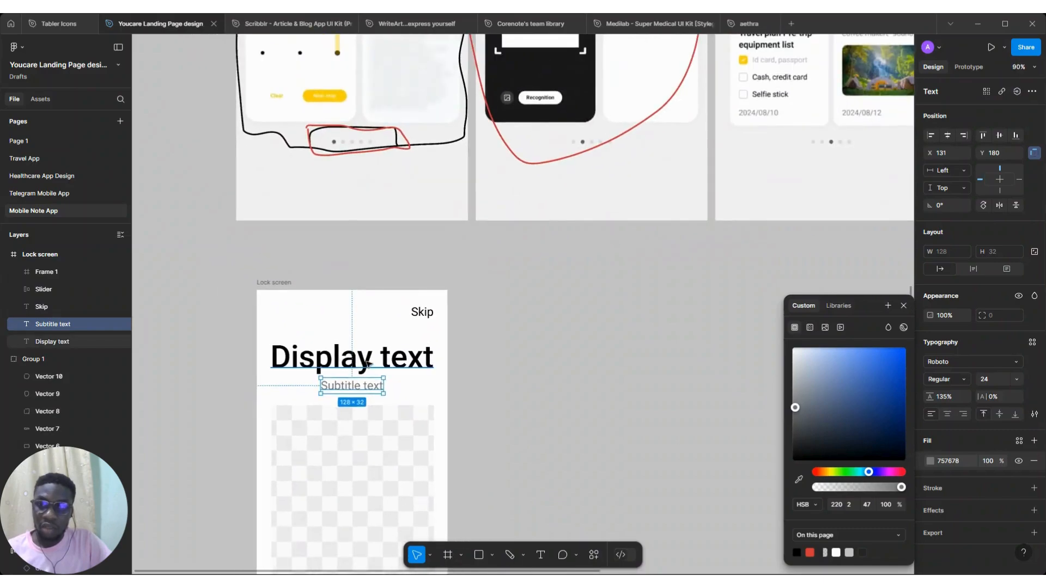
pyautogui.click(368, 363)
pyautogui.click(930, 461)
pyautogui.click(798, 479)
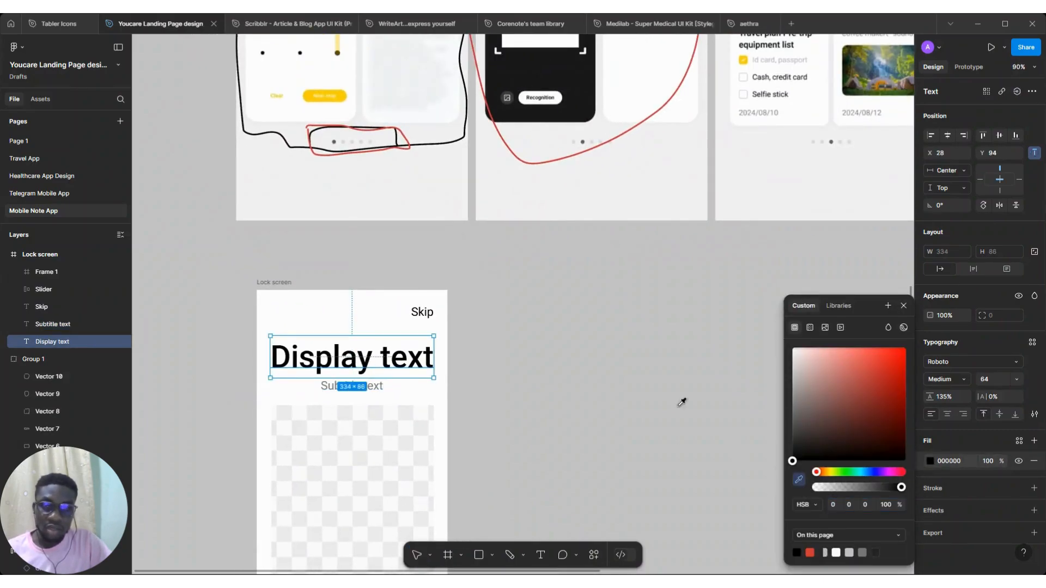
pyautogui.scroll(3, 544, 294)
pyautogui.scroll(3, 544, 294)
pyautogui.scroll(6, 385, 227)
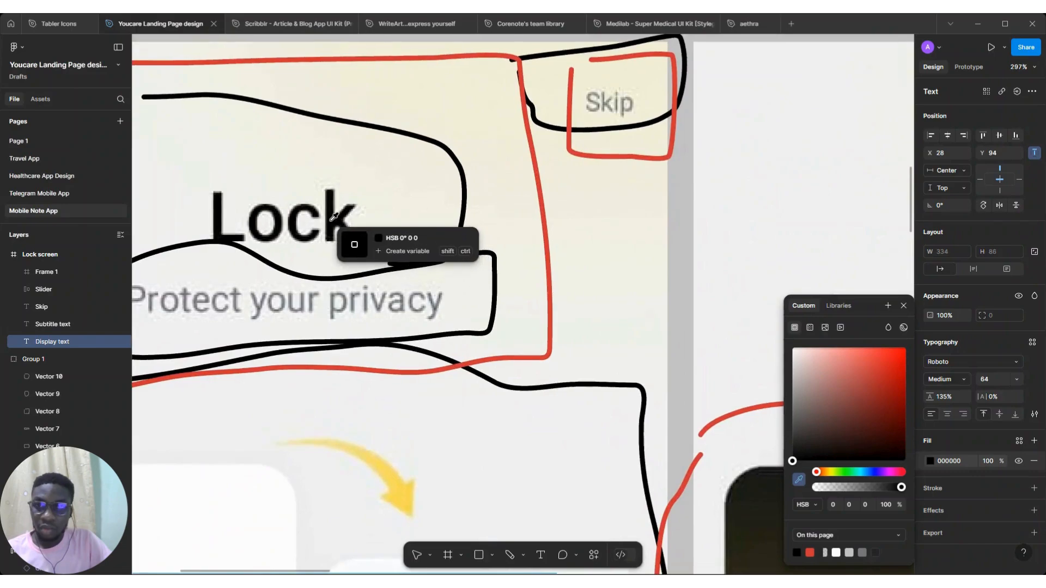
pyautogui.click(335, 214)
pyautogui.scroll(-5, 381, 245)
pyautogui.scroll(-8, 466, 287)
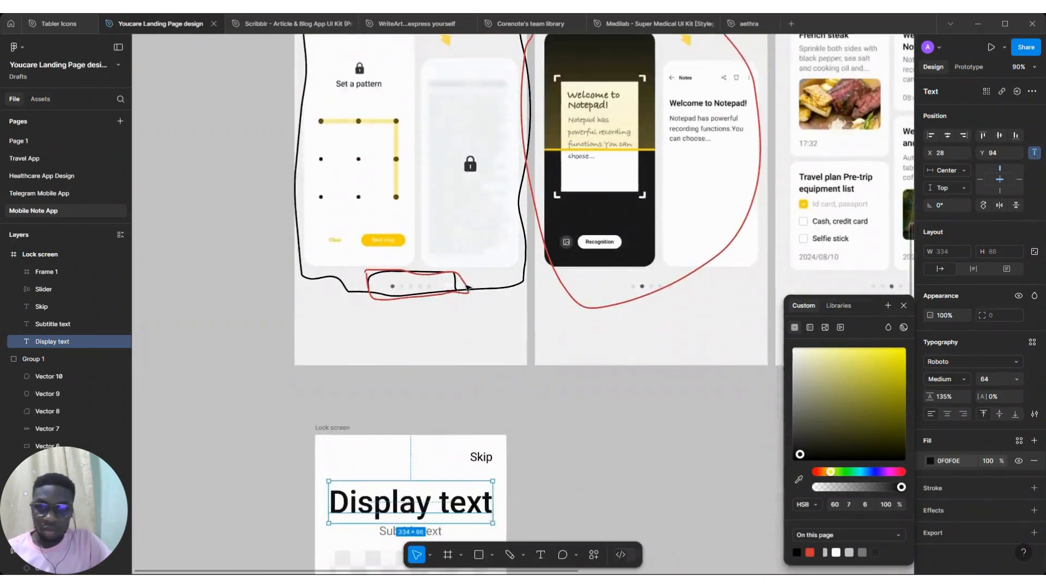
# Wrap the heading and subtitle in an auto layout frame and rename it Text container
pyautogui.keyDown('shift'); pyautogui.click(441, 357); pyautogui.keyUp('shift')
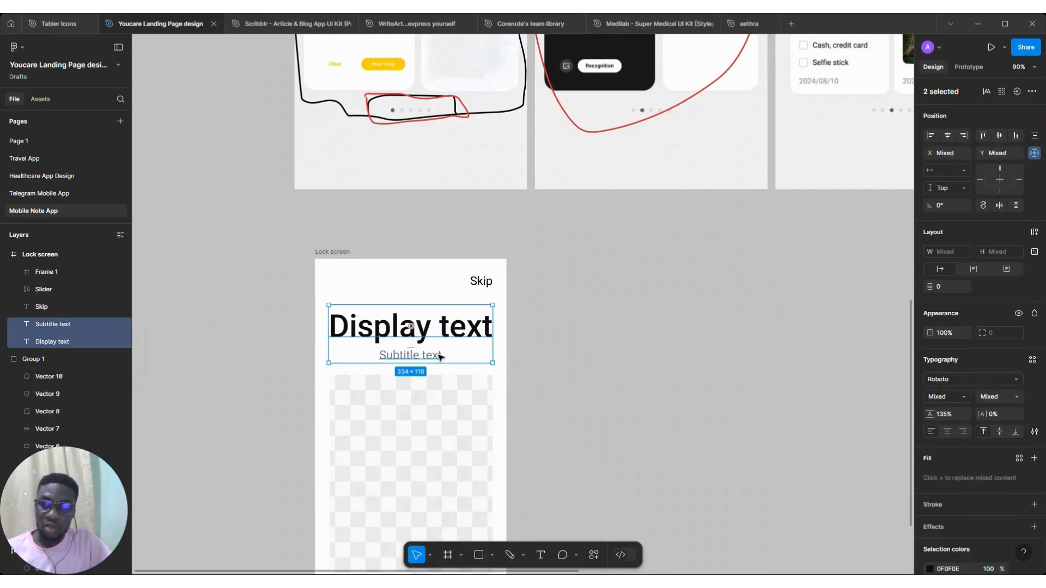
pyautogui.hotkey('shift', 'a')
pyautogui.doubleClick(68, 324)
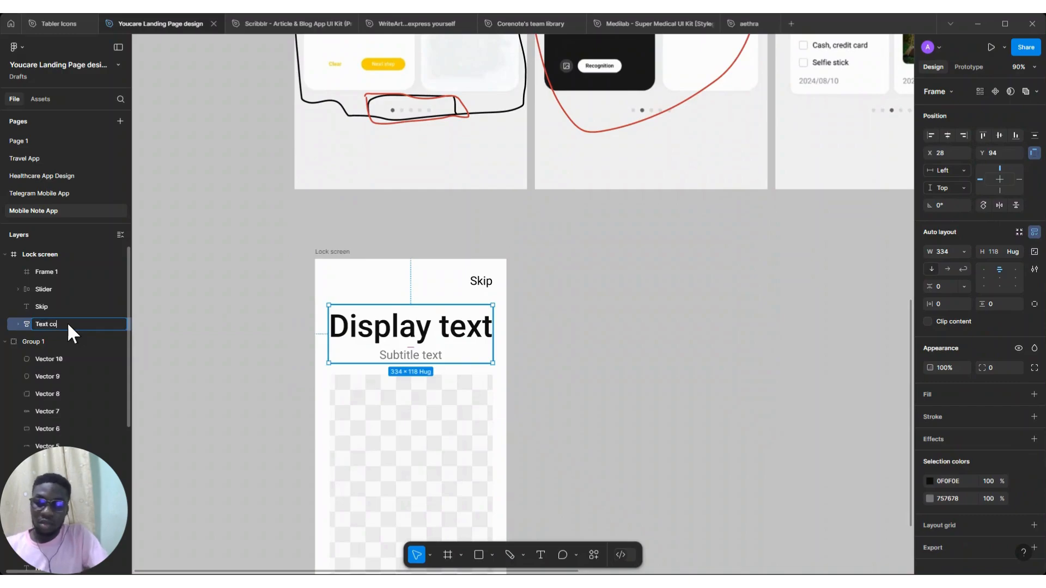
pyautogui.press('Return')
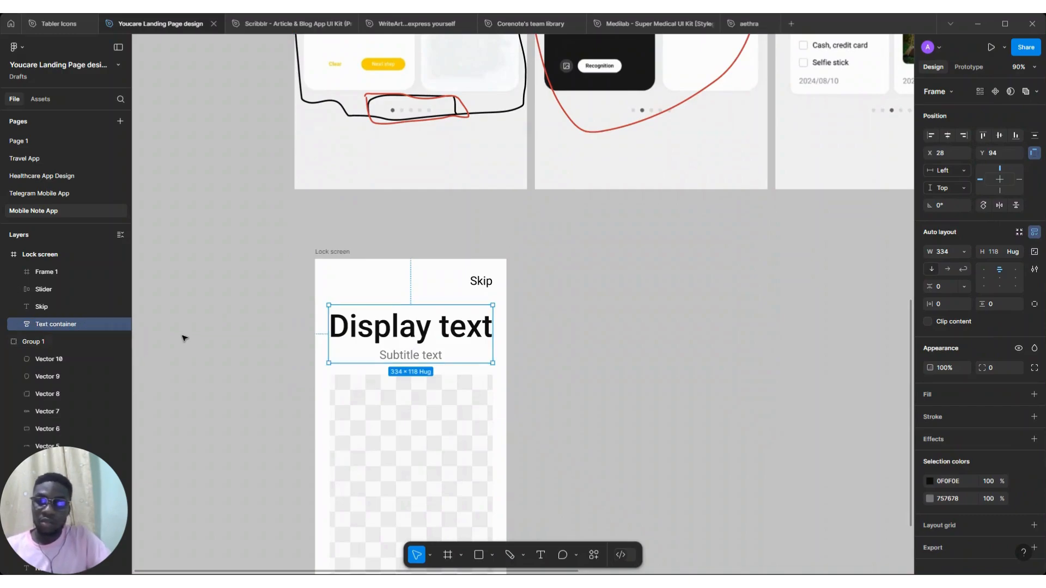
# Make the Text container a component and move it out of the Lock screen frame to the left
pyautogui.scroll(-2, 465, 364)
pyautogui.scroll(1, 465, 363)
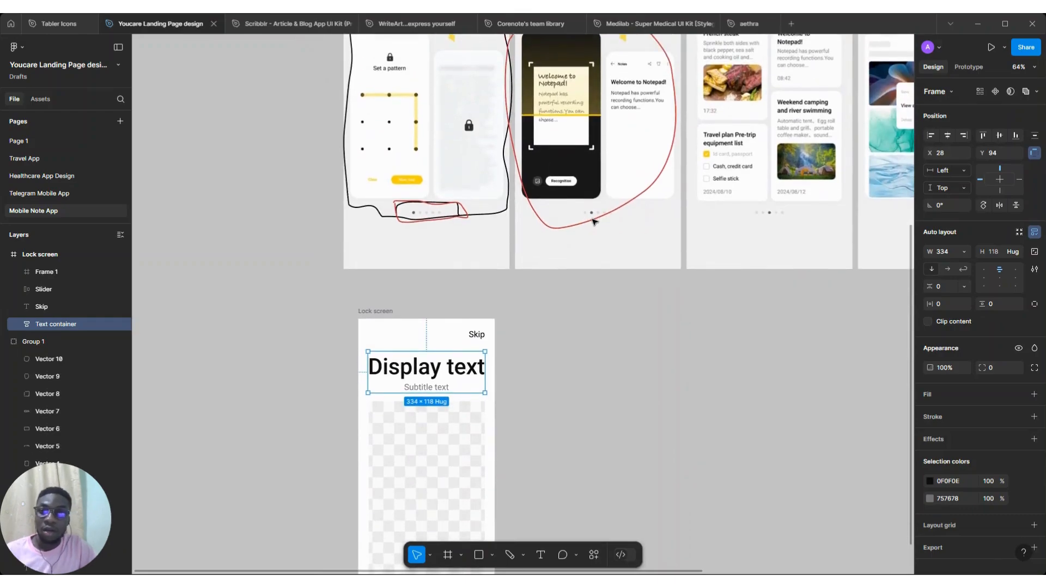
pyautogui.scroll(-3, 419, 287)
pyautogui.click(413, 289)
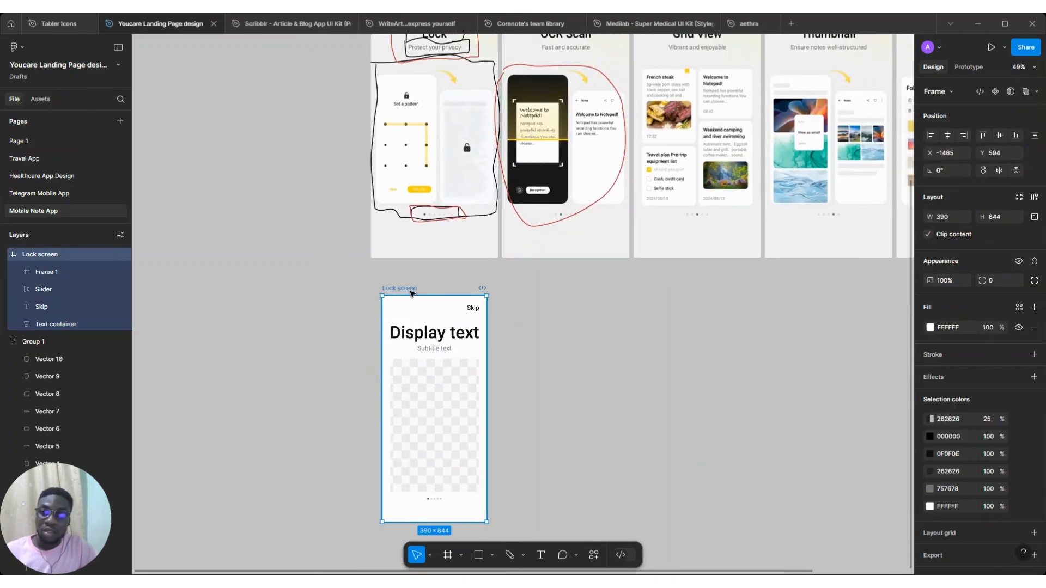
pyautogui.click(426, 329)
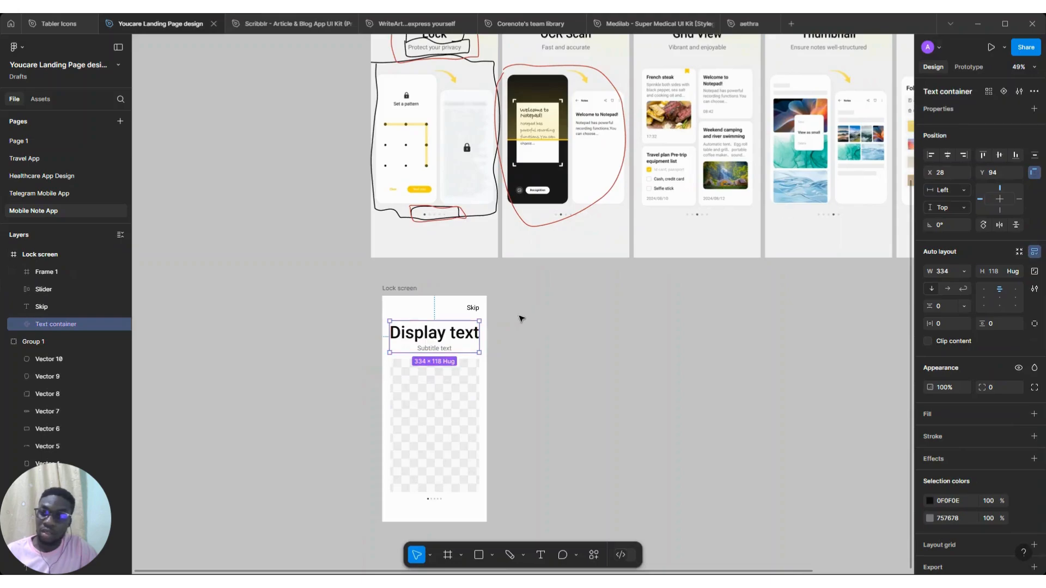
pyautogui.moveTo(460, 338); pyautogui.dragTo(351, 347)
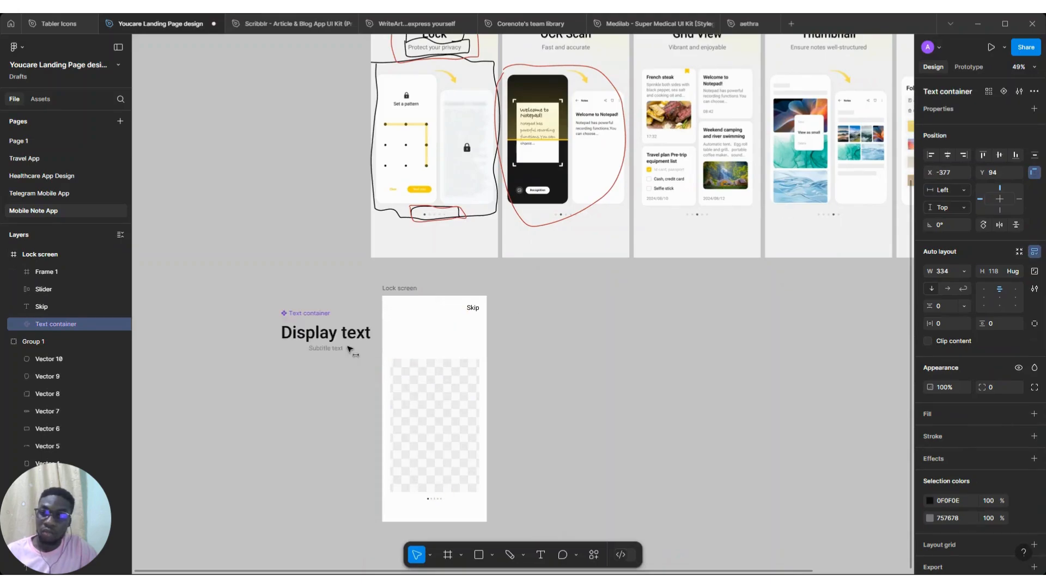
# Turn the Slider dots into a component and move it outside the frame below the Text container
pyautogui.click(437, 502)
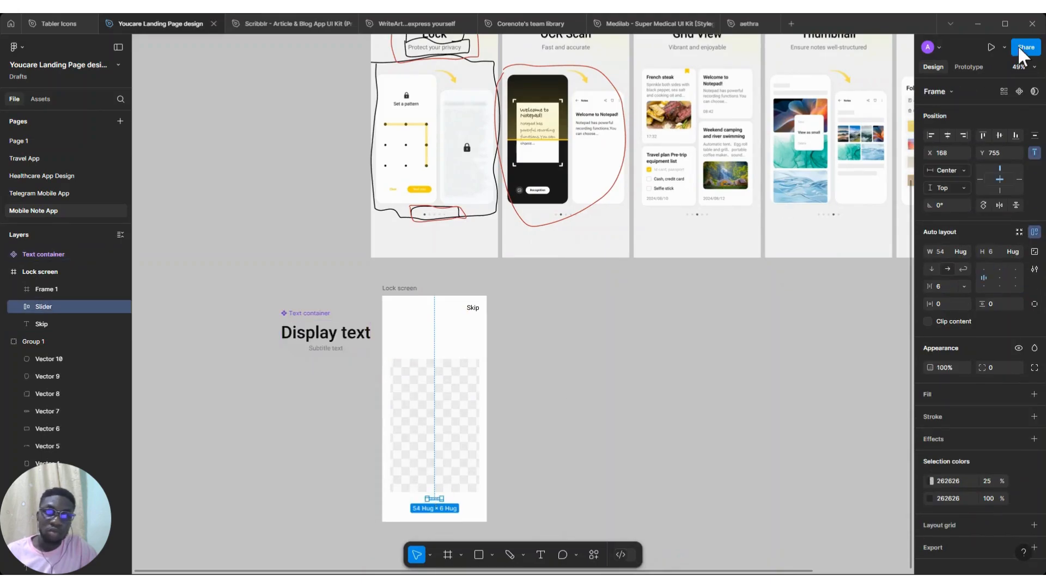
pyautogui.click(1019, 92)
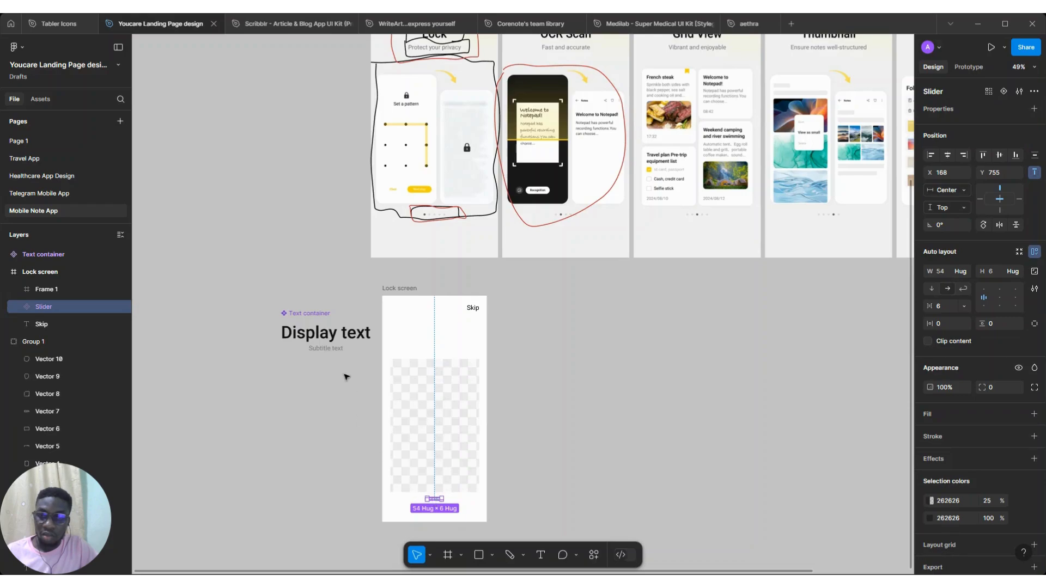
pyautogui.moveTo(434, 499); pyautogui.dragTo(338, 365)
# Add a text layer reading Button on the canvas beside the Lock screen frame
pyautogui.hscroll(5, 478, 322)
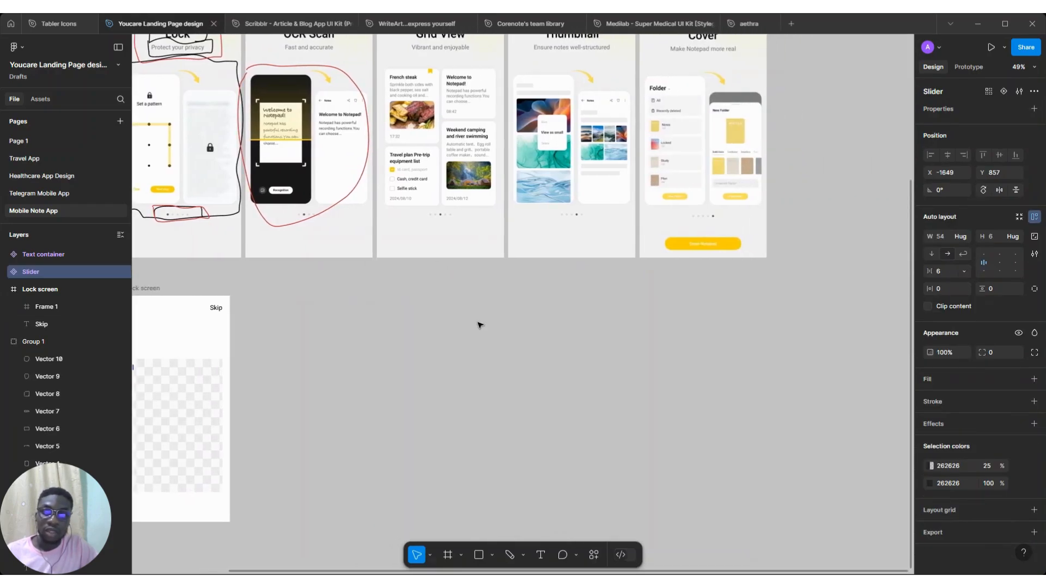
pyautogui.scroll(5, 728, 244)
pyautogui.scroll(-3, 728, 244)
pyautogui.hscroll(-3, 729, 245)
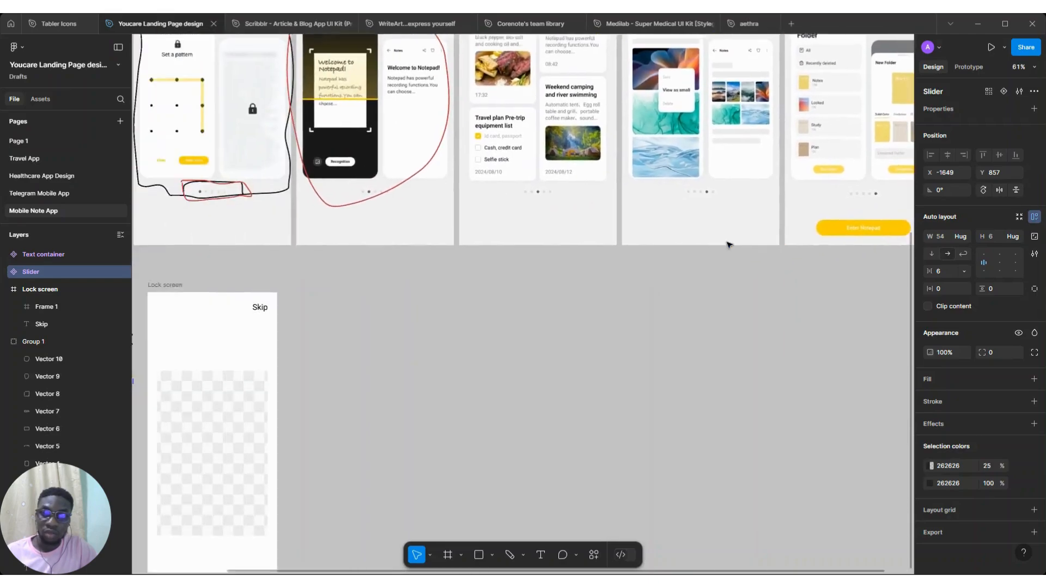
pyautogui.hscroll(-3, 728, 244)
pyautogui.click(348, 296)
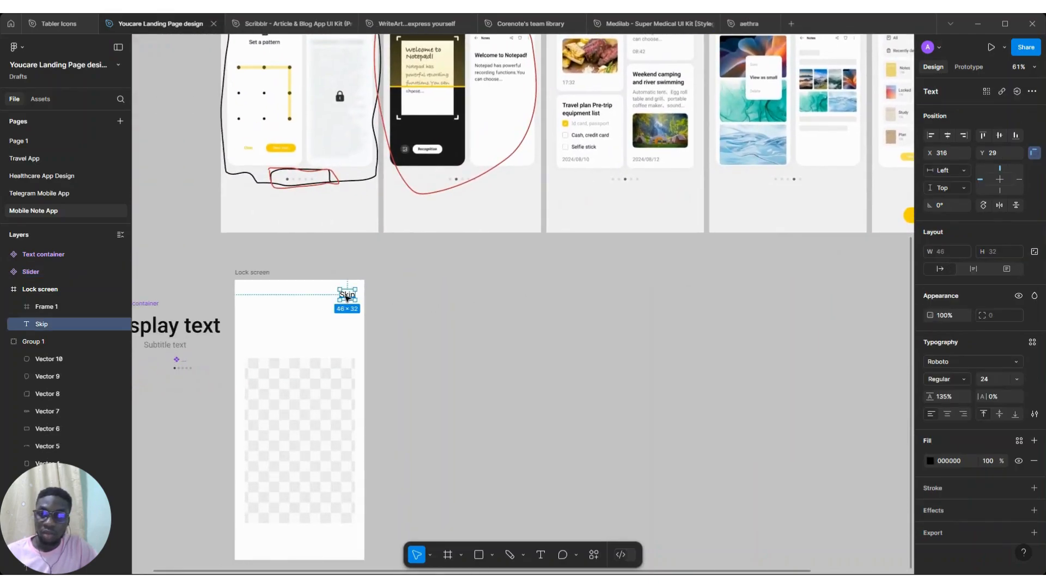
pyautogui.press('t')
pyautogui.click(434, 324)
pyautogui.write('But')
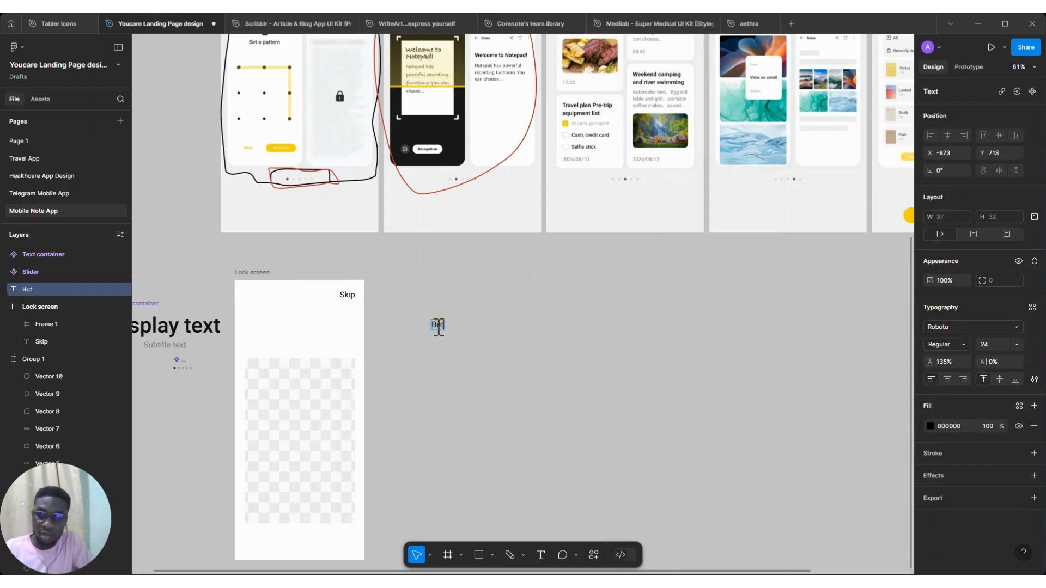
pyautogui.write('ton')
pyautogui.press('Escape')
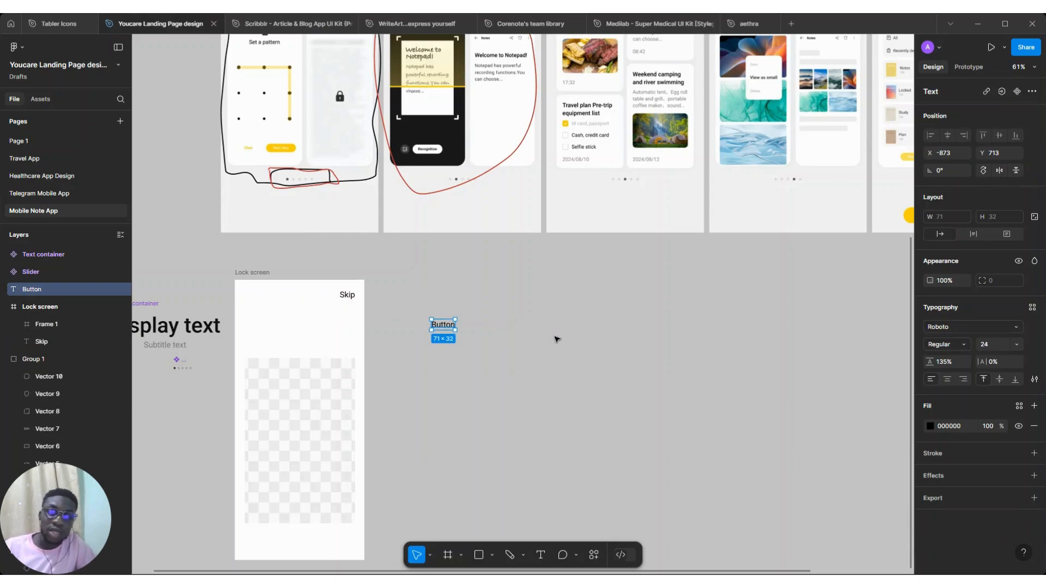
# Wrap the Button text in an auto layout frame and set the text size to 16
pyautogui.hotkey('shift', 'a')
pyautogui.hscroll(4, 599, 349)
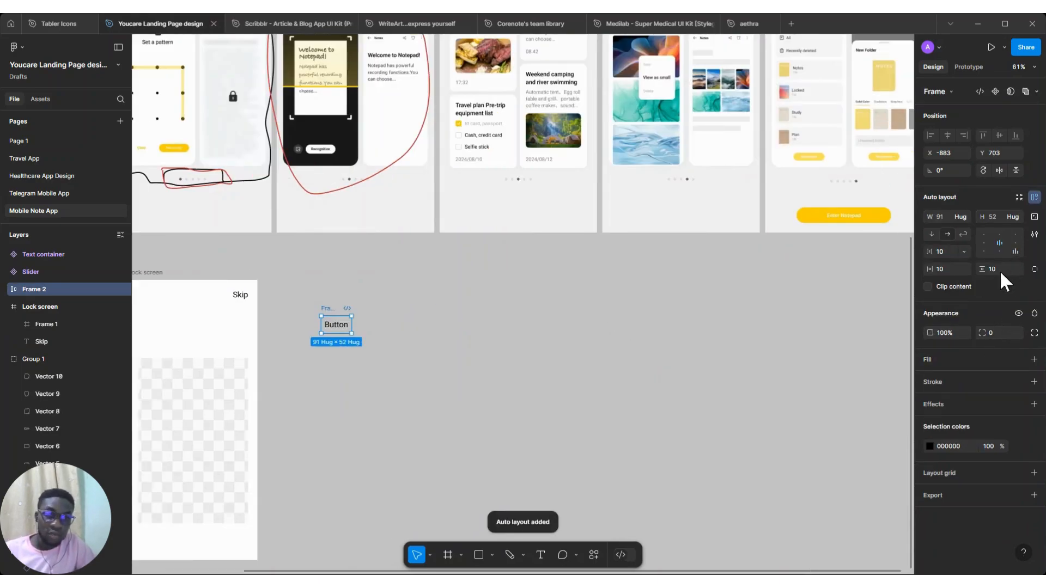
pyautogui.click(337, 326)
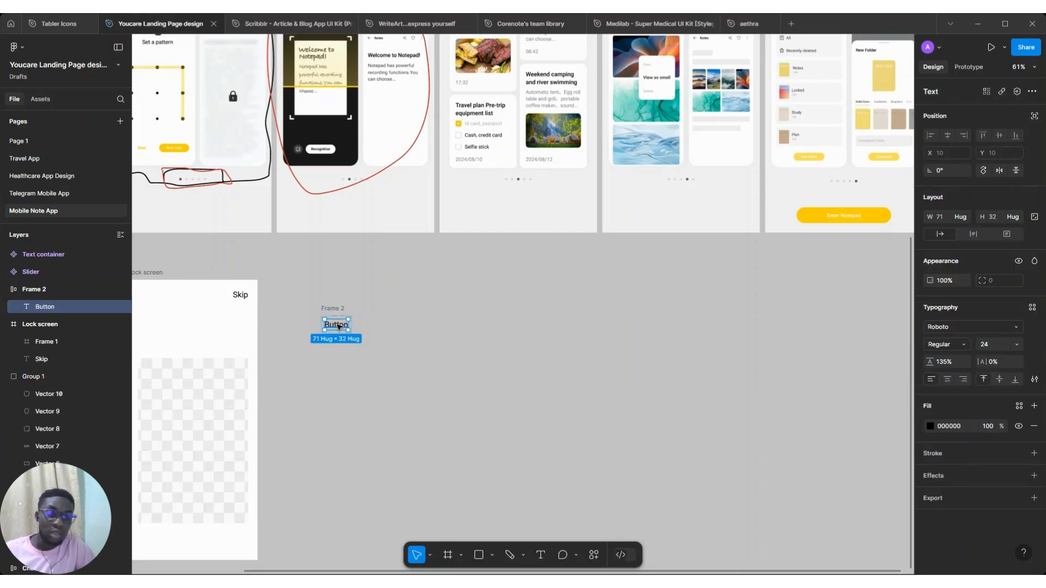
pyautogui.click(1012, 346)
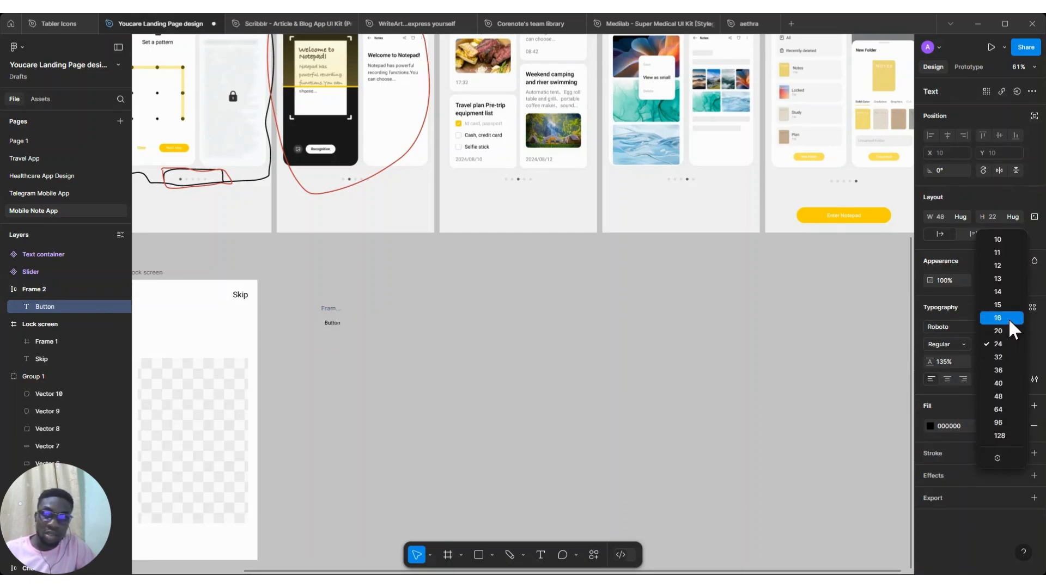
pyautogui.click(1008, 321)
pyautogui.press('Escape')
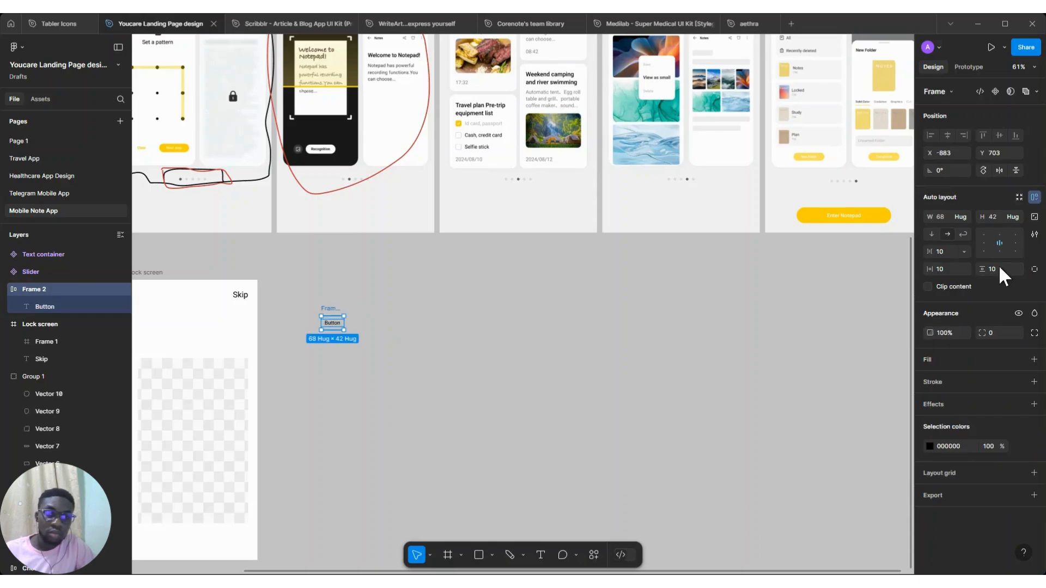
# Set the button frame's vertical padding to 16 and horizontal padding to 24
pyautogui.click(1000, 267)
pyautogui.write('16')
pyautogui.press('Return')
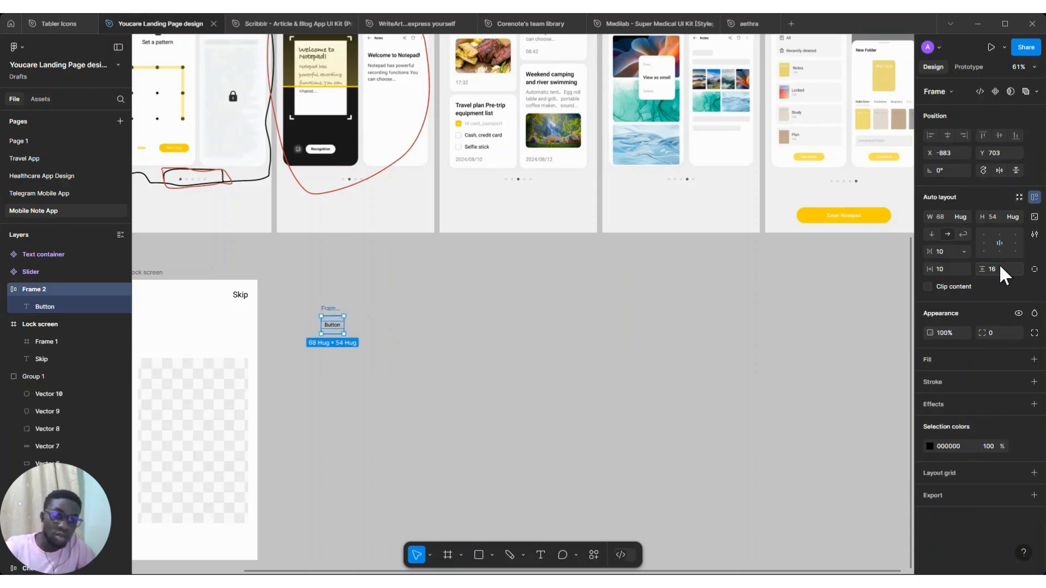
pyautogui.click(952, 267)
pyautogui.write('24')
pyautogui.press('Return')
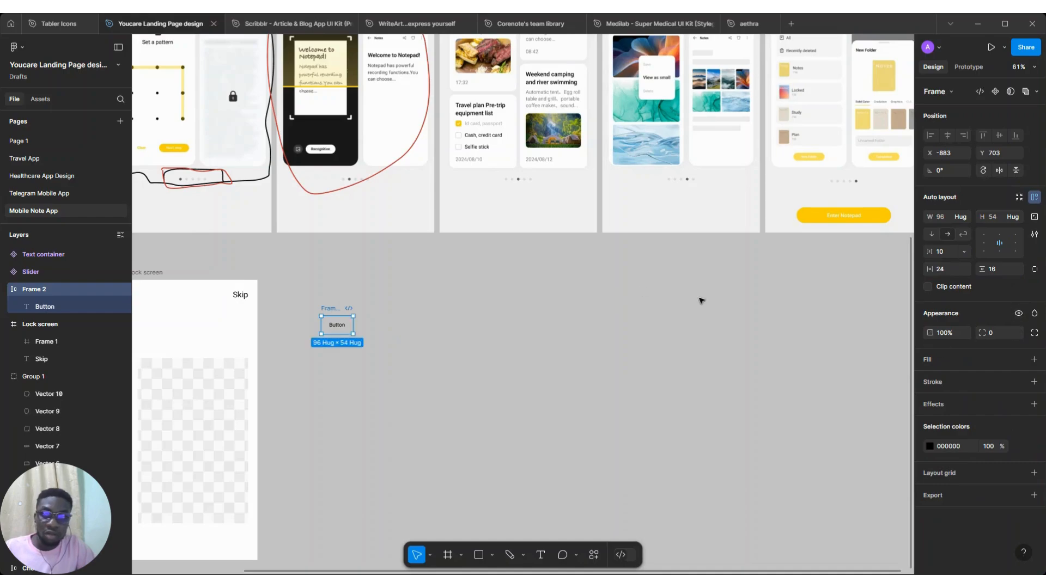
# Give the button frame a white fill and a corner radius of 100
pyautogui.click(1033, 360)
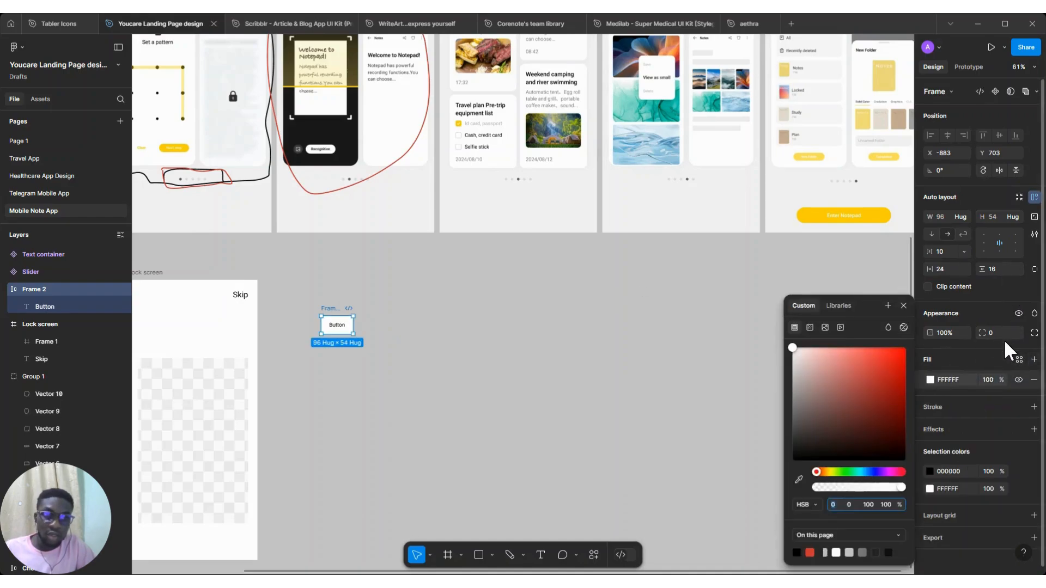
pyautogui.click(1000, 333)
pyautogui.write('100')
pyautogui.press('Return')
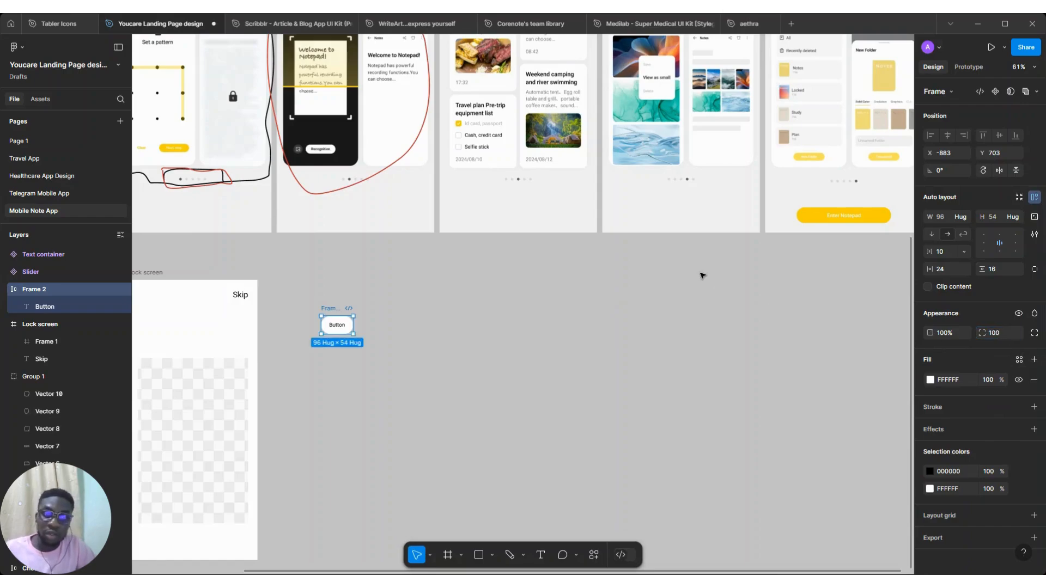
# Set the Button text's line height to 150%
pyautogui.click(336, 327)
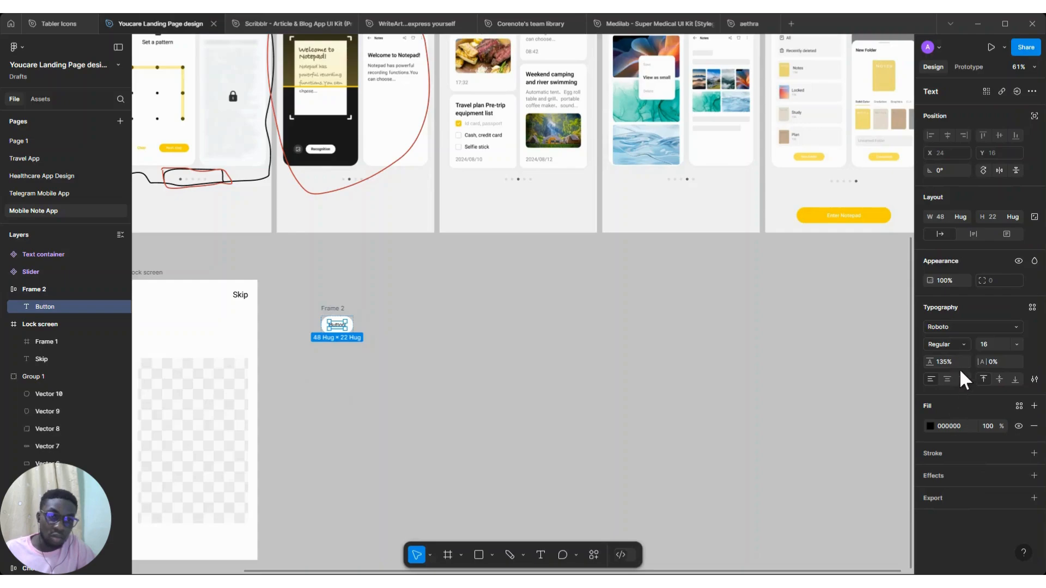
pyautogui.press('Return')
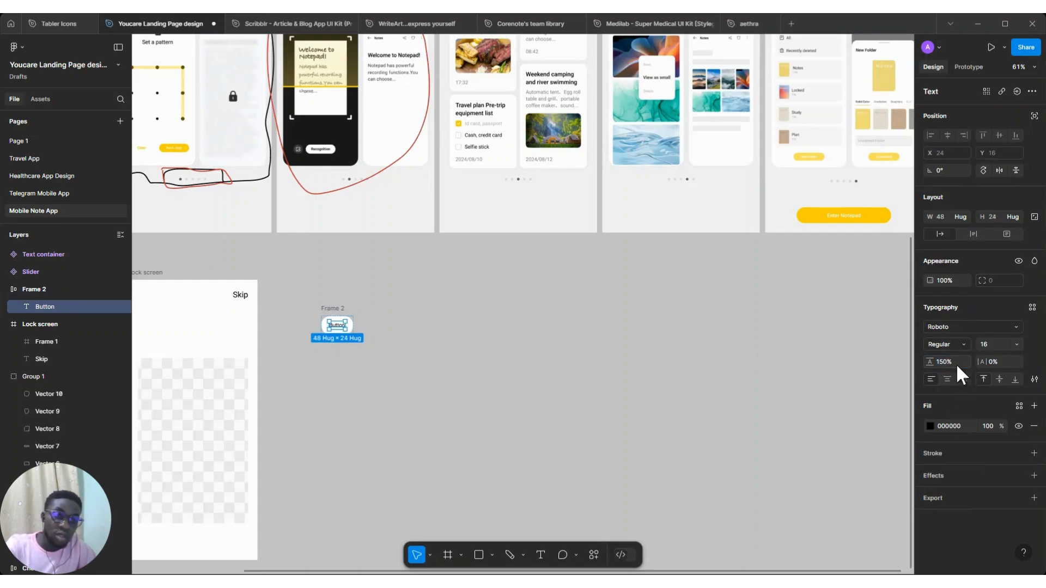
# Rename the button's auto layout frame to Button
pyautogui.click(330, 309)
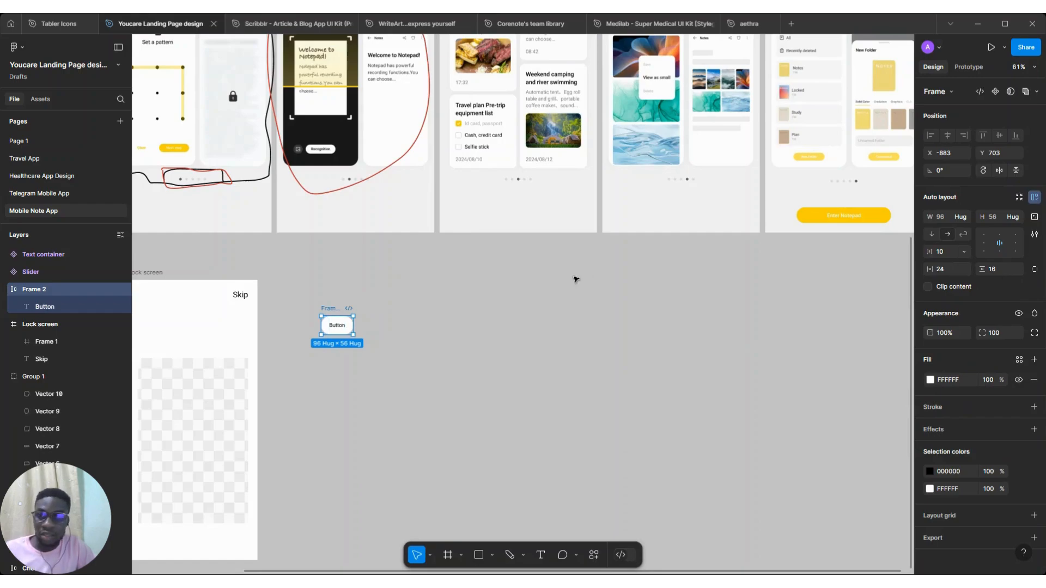
pyautogui.doubleClick(329, 308)
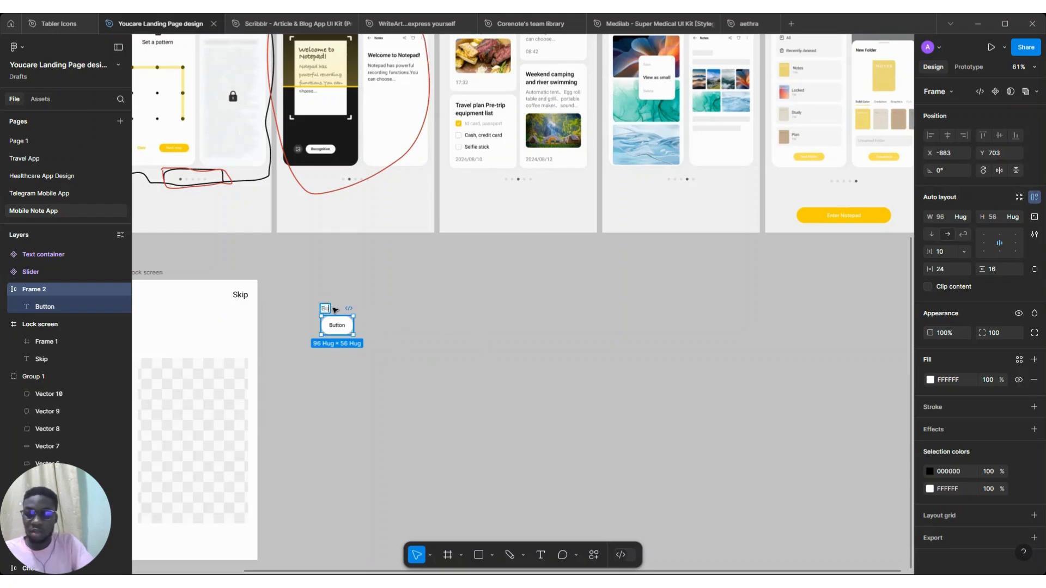
pyautogui.write('Button')
pyautogui.press('Return')
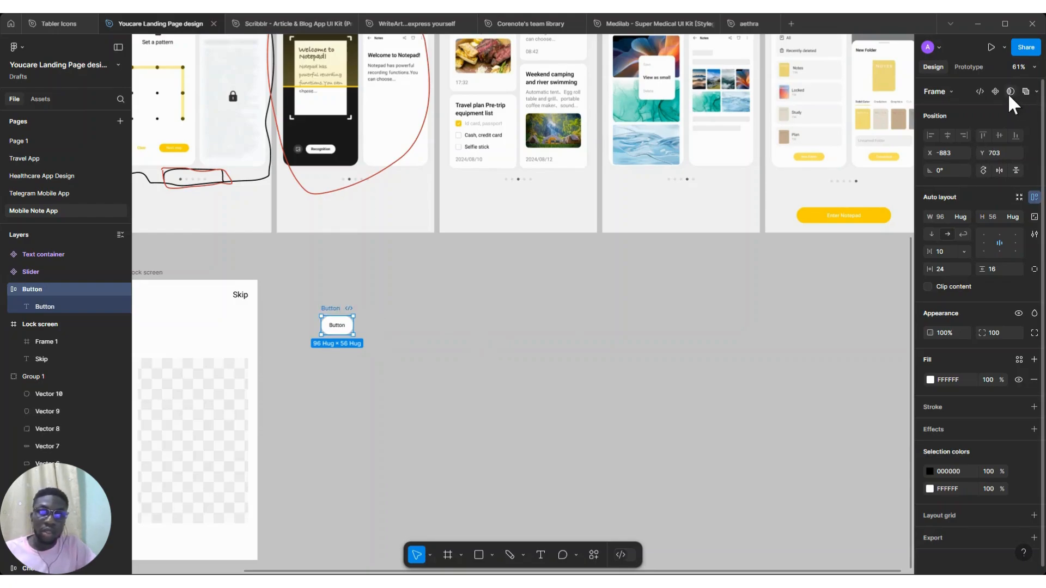
# Set the button's horizontal padding to 40
pyautogui.click(949, 270)
pyautogui.write('36')
pyautogui.press('Return')
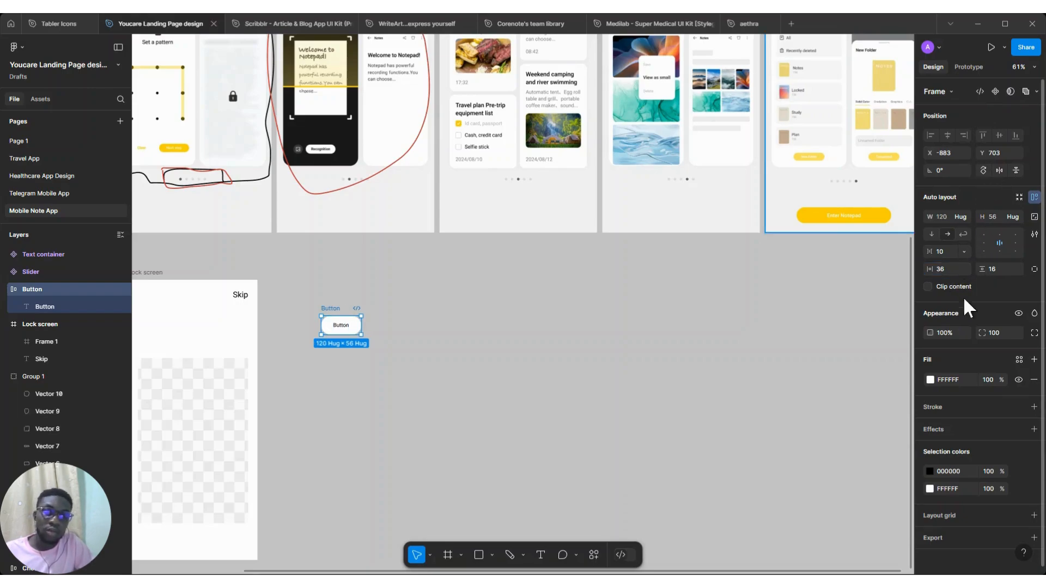
pyautogui.write('40')
pyautogui.press('Return')
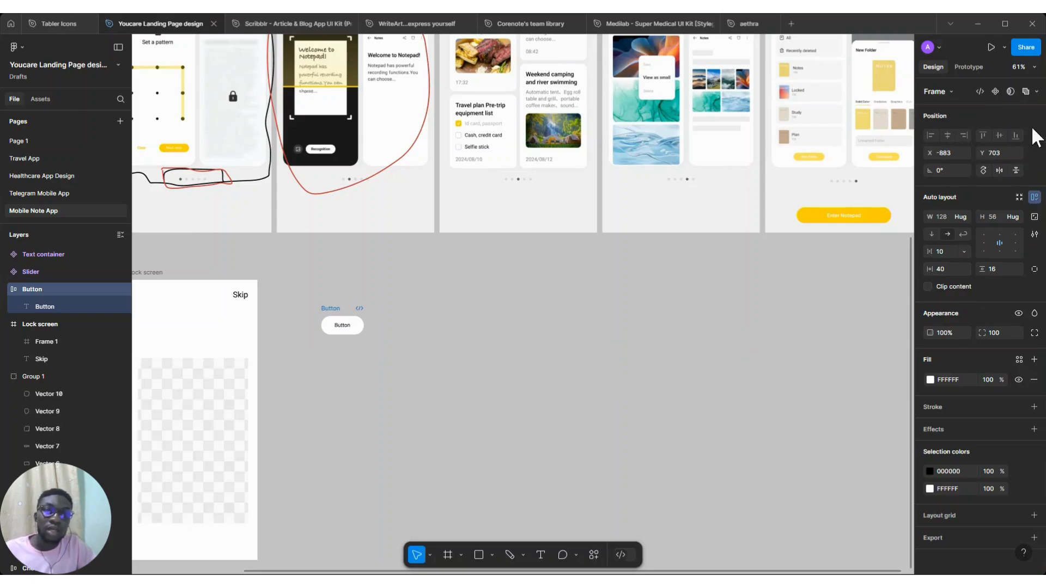
# Turn the Button frame into a component and fill it with the yellow sampled from the Enter Notepad button
pyautogui.click(995, 91)
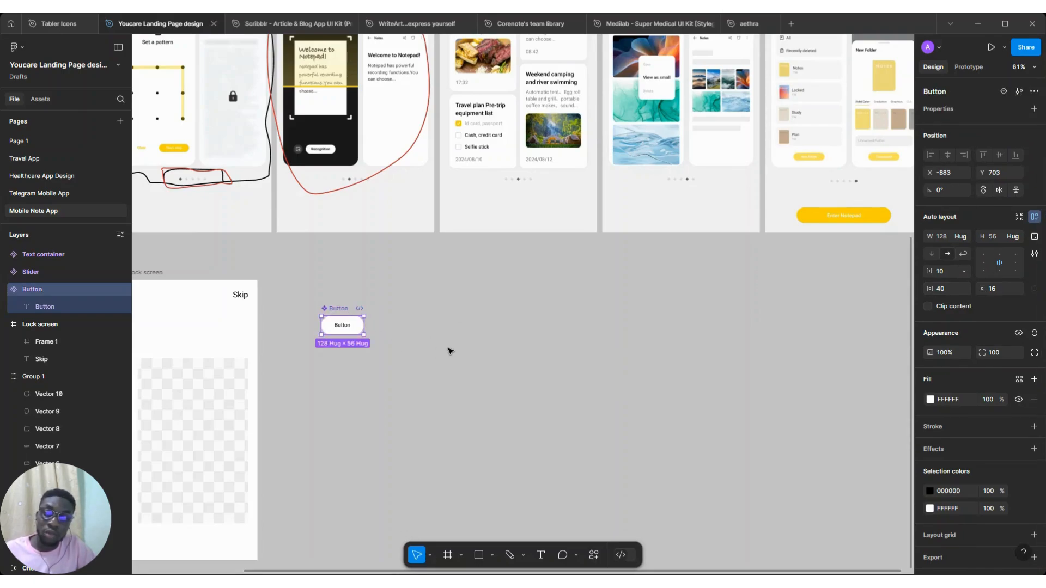
pyautogui.press('i')
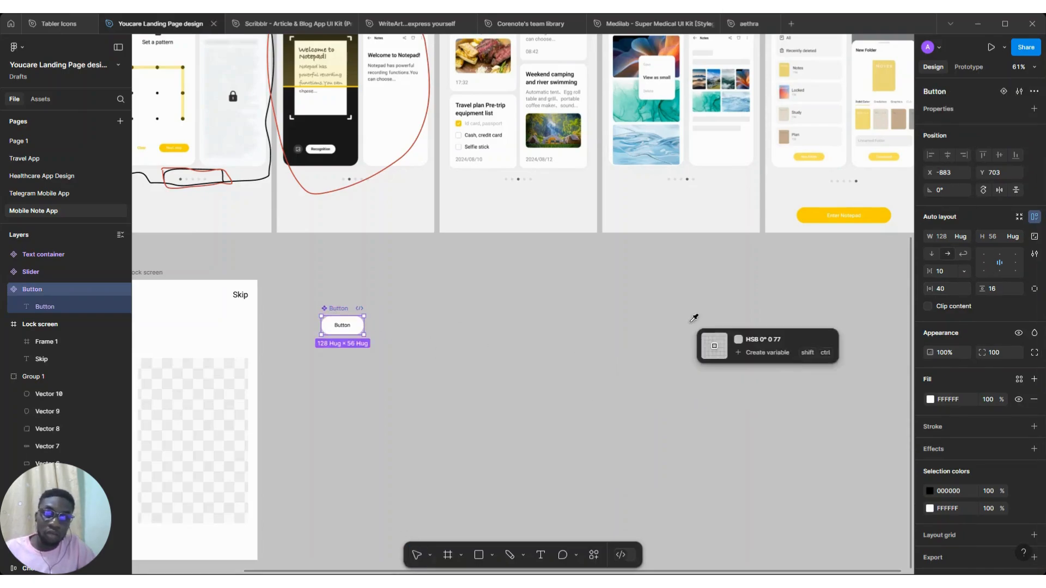
pyautogui.click(822, 213)
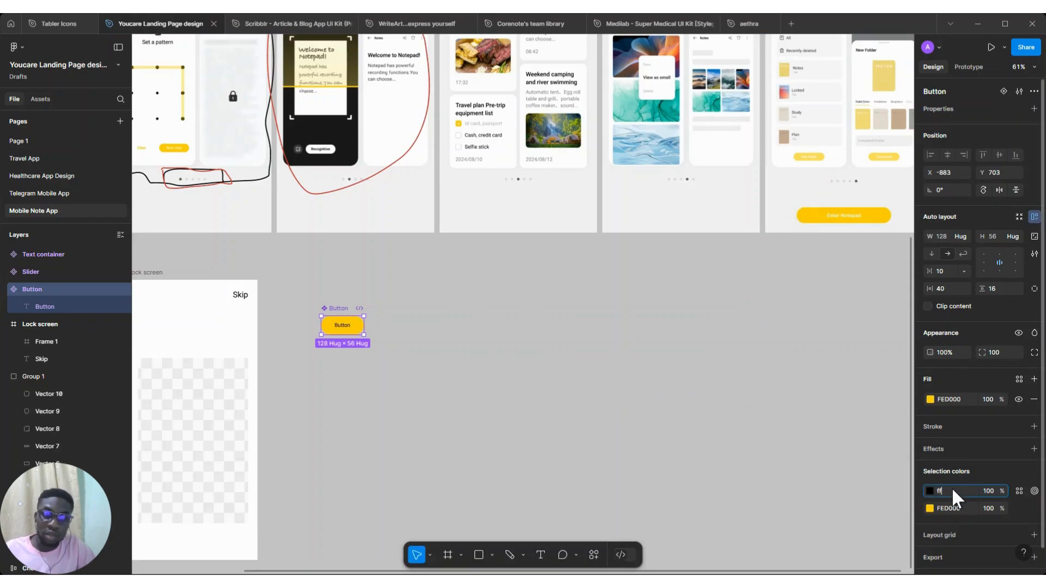
pyautogui.press('Return')
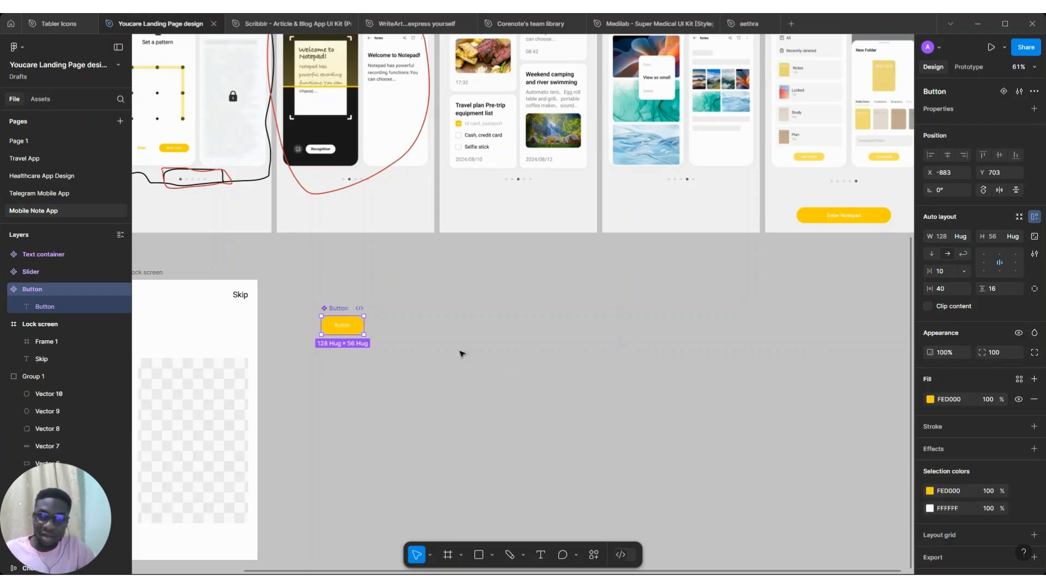
# Adjust the Button component's yellow fill to EDC200 in the color picker
pyautogui.scroll(6, 355, 328)
pyautogui.scroll(-4, 355, 331)
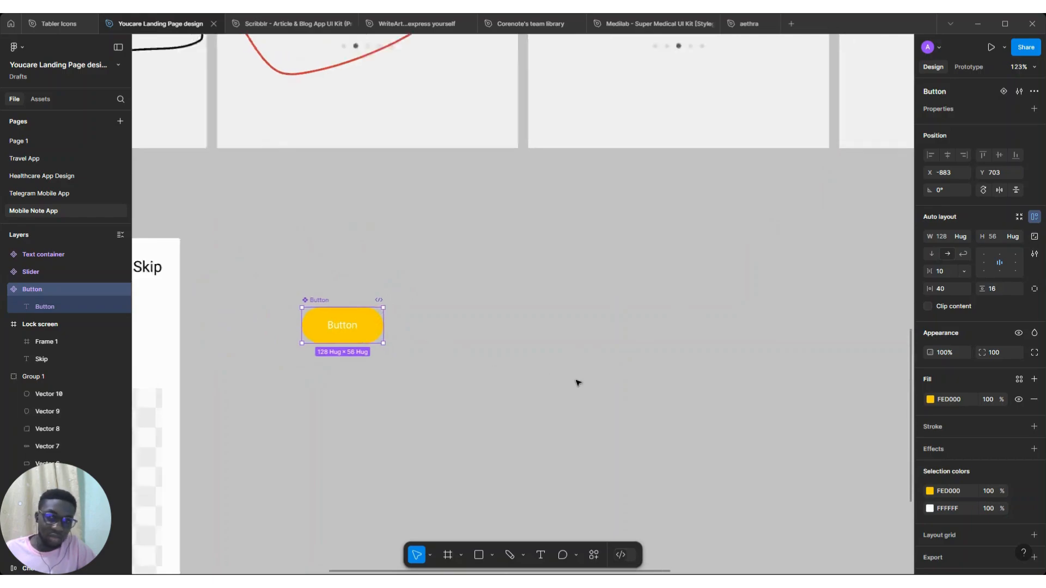
pyautogui.scroll(-2, 577, 380)
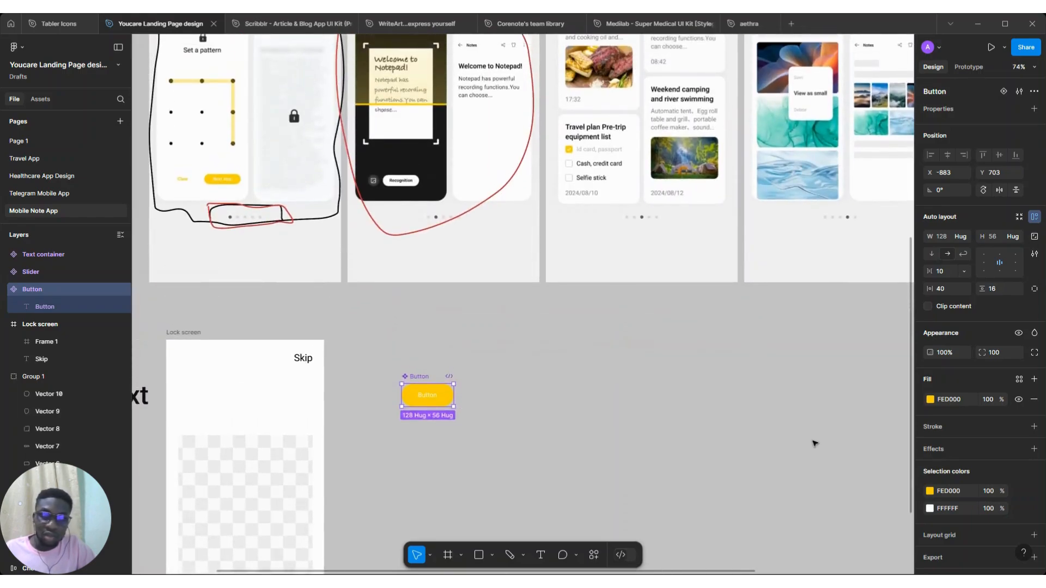
pyautogui.click(929, 399)
pyautogui.moveTo(906, 350); pyautogui.dragTo(907, 355)
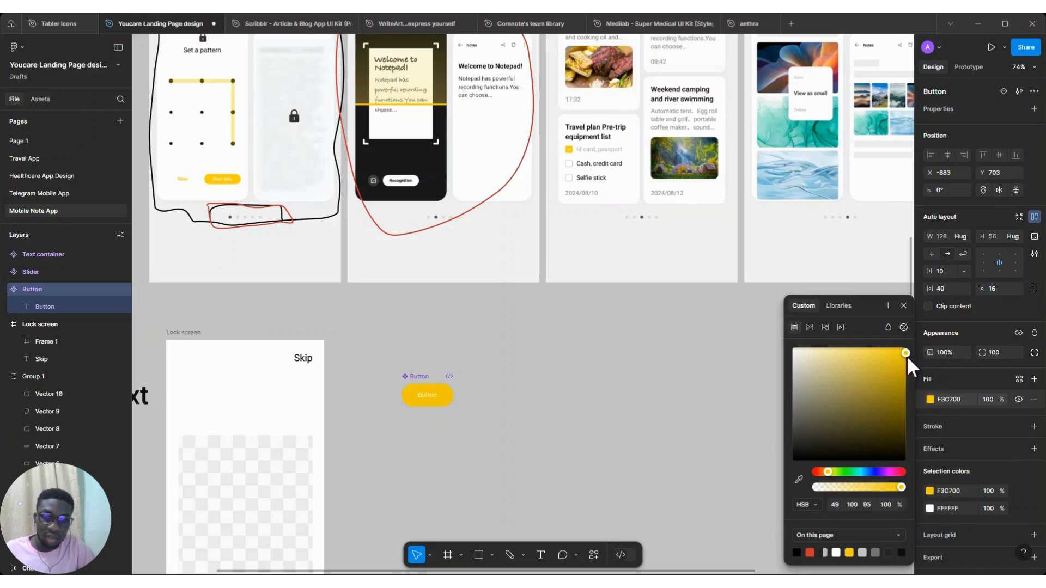
pyautogui.click(903, 306)
# Move the Button component below the Text container, outside the Lock screen frame
pyautogui.scroll(-5, 661, 369)
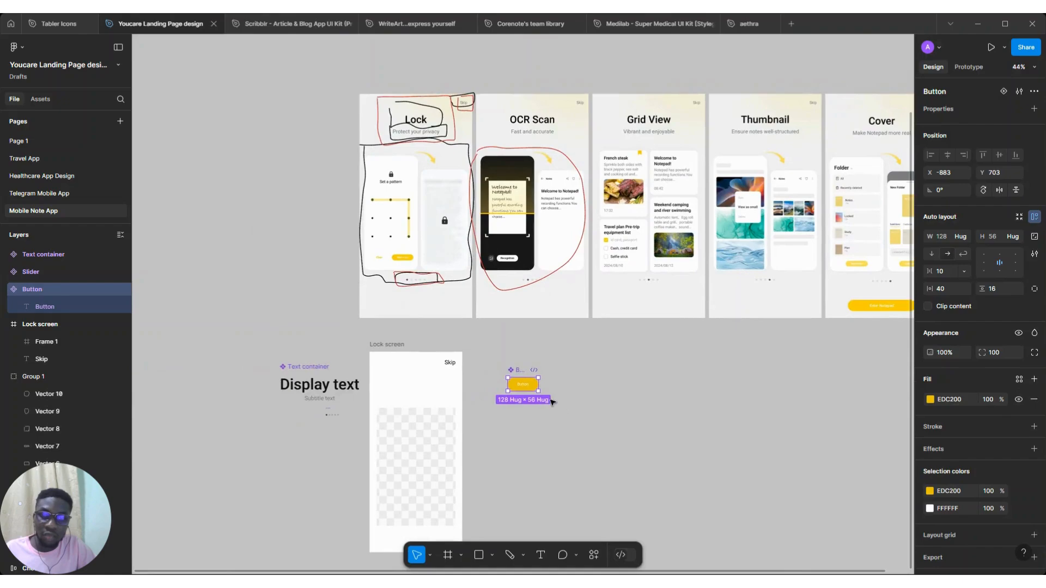
pyautogui.moveTo(523, 384); pyautogui.dragTo(301, 440)
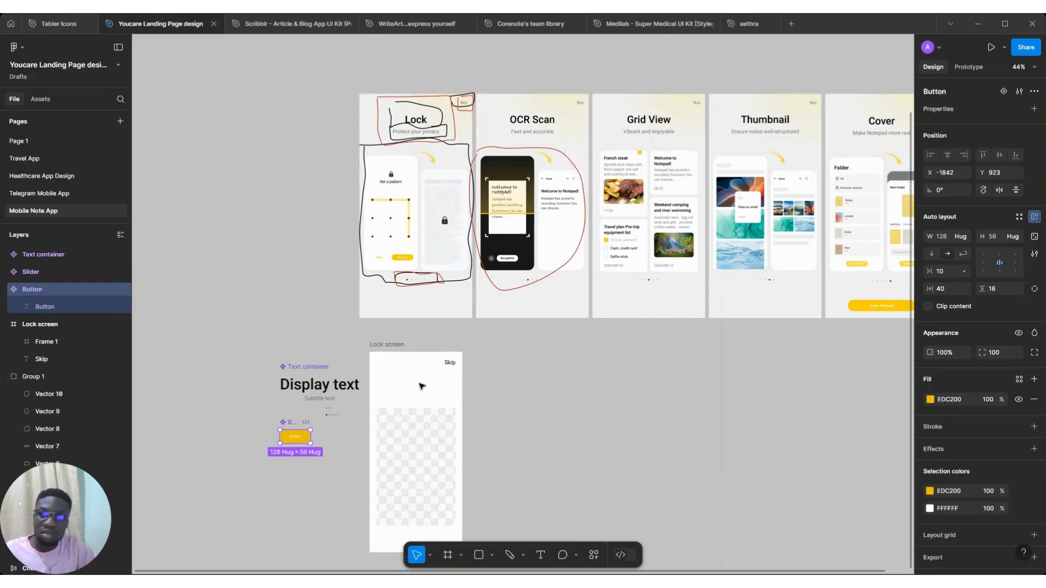
# Place an instance of the Text container near the top of the Lock screen frame and center it horizontally
pyautogui.scroll(-1, 421, 386)
pyautogui.scroll(2, 380, 419)
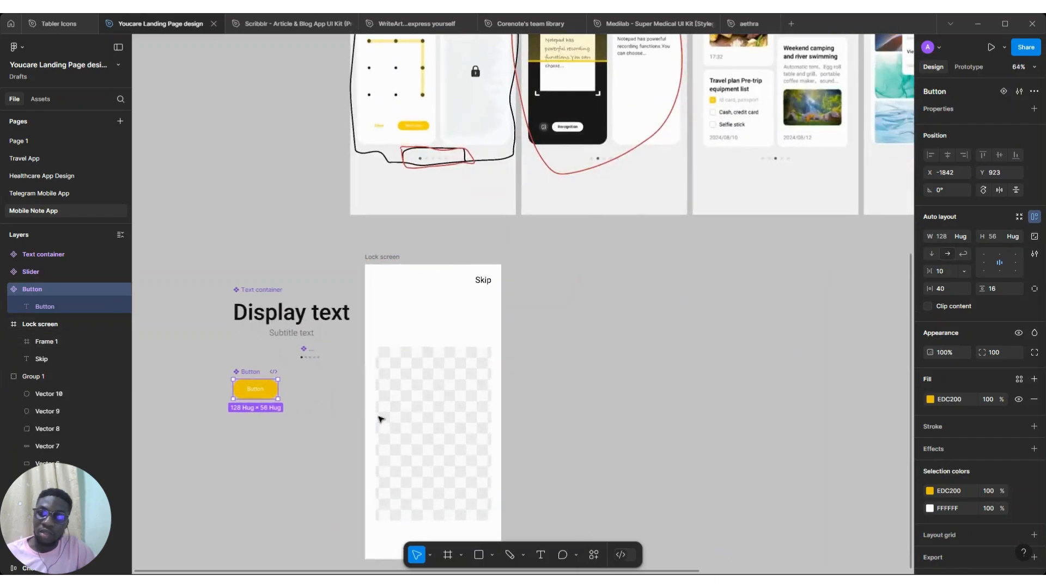
pyautogui.click(267, 321)
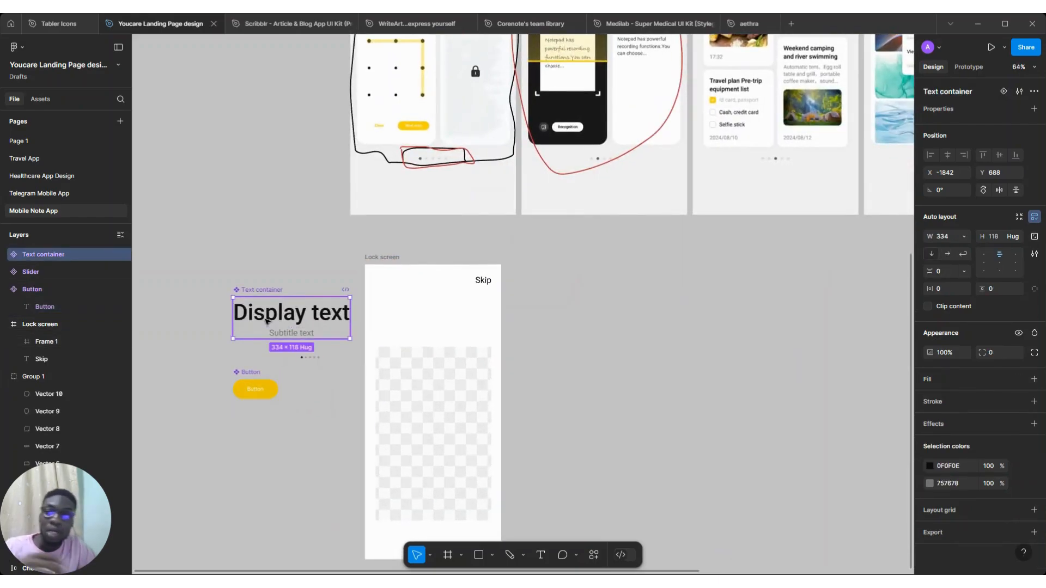
pyautogui.click(297, 322)
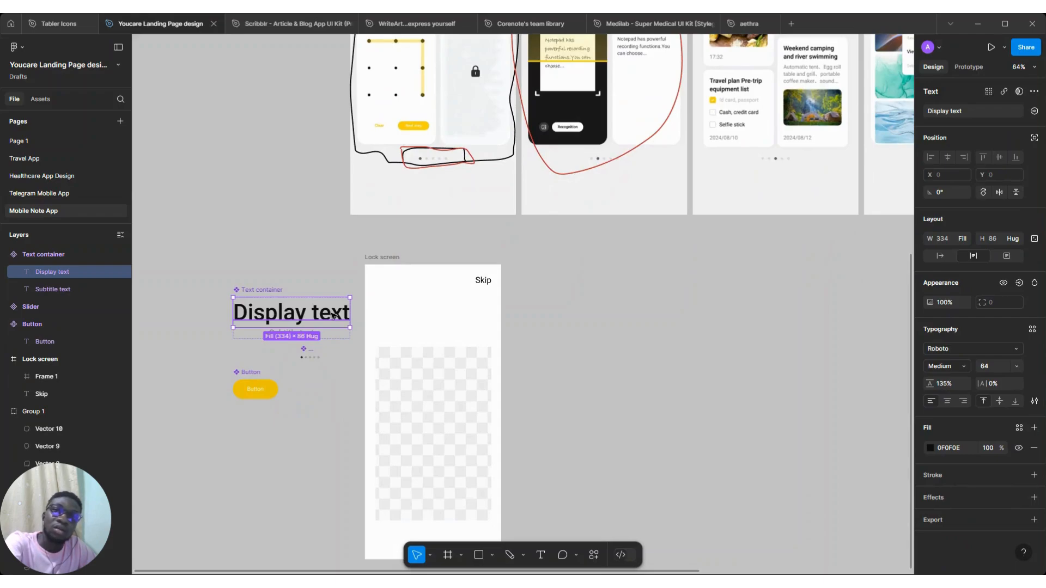
pyautogui.press('Escape')
pyautogui.click(265, 292)
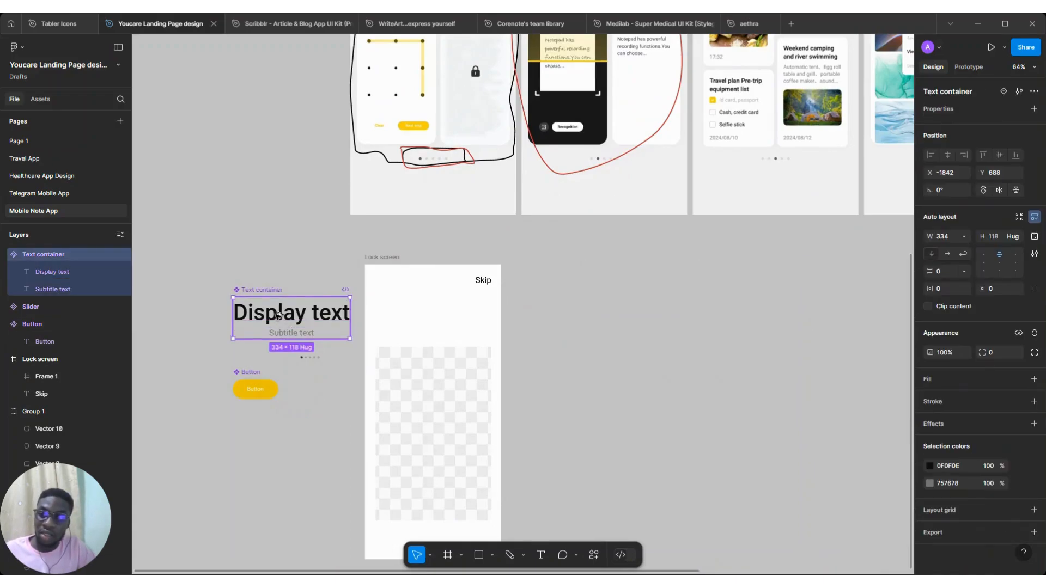
pyautogui.hotkey('ctrl', 'd')
pyautogui.moveTo(426, 307); pyautogui.dragTo(426, 308)
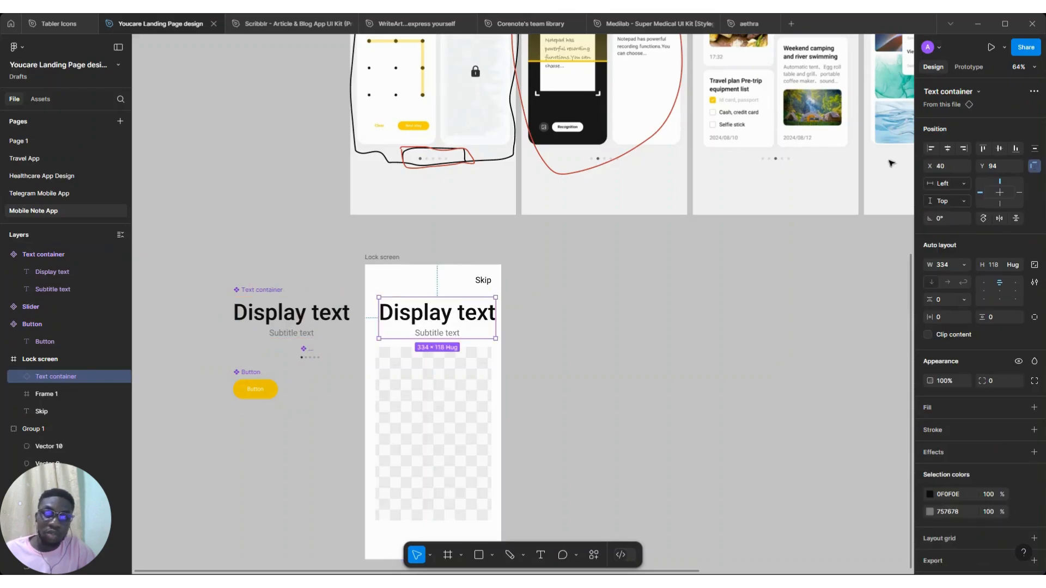
pyautogui.click(948, 148)
# Change the instance's display text to Lock
pyautogui.scroll(5, 448, 322)
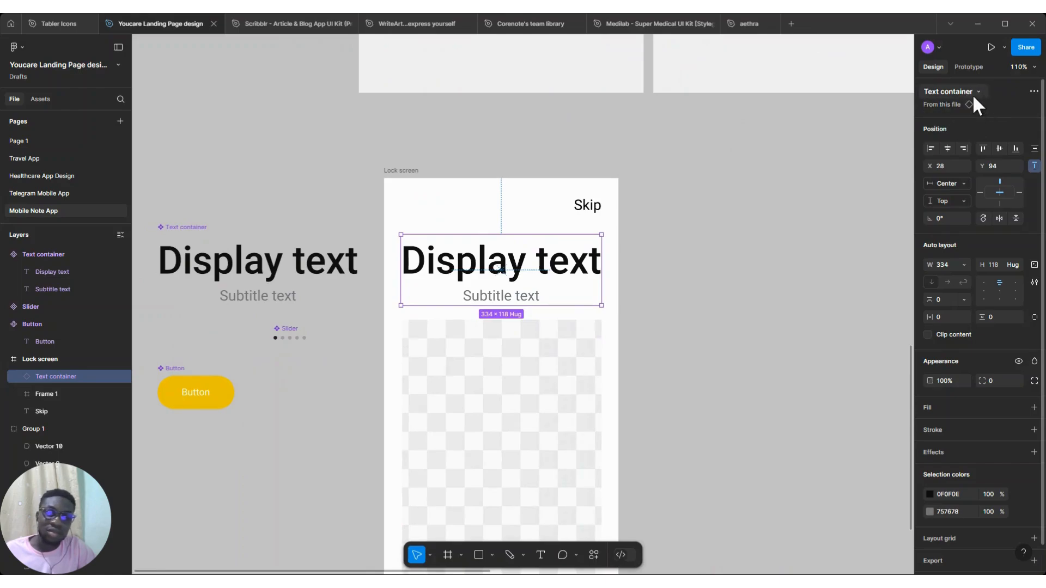
pyautogui.doubleClick(504, 263)
pyautogui.doubleClick(504, 263)
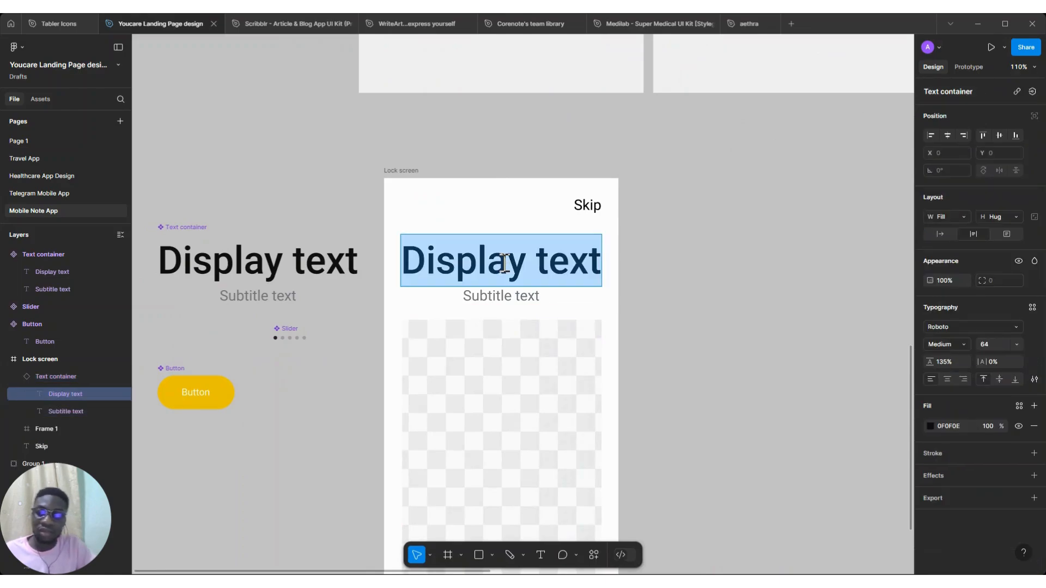
pyautogui.write('Lock')
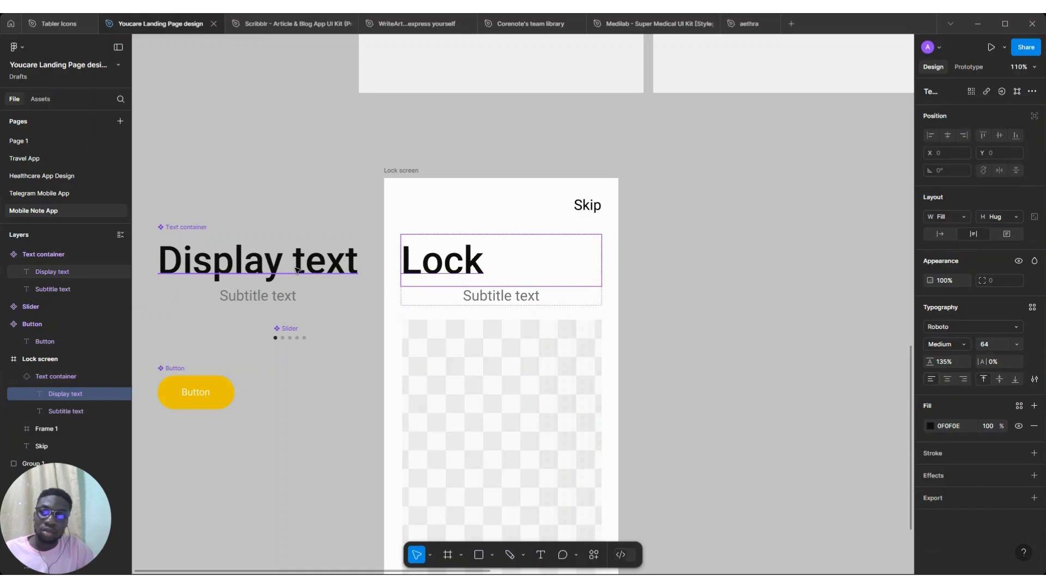
# Center-align the Display text inside the Text container main component
pyautogui.click(297, 270)
pyautogui.click(947, 401)
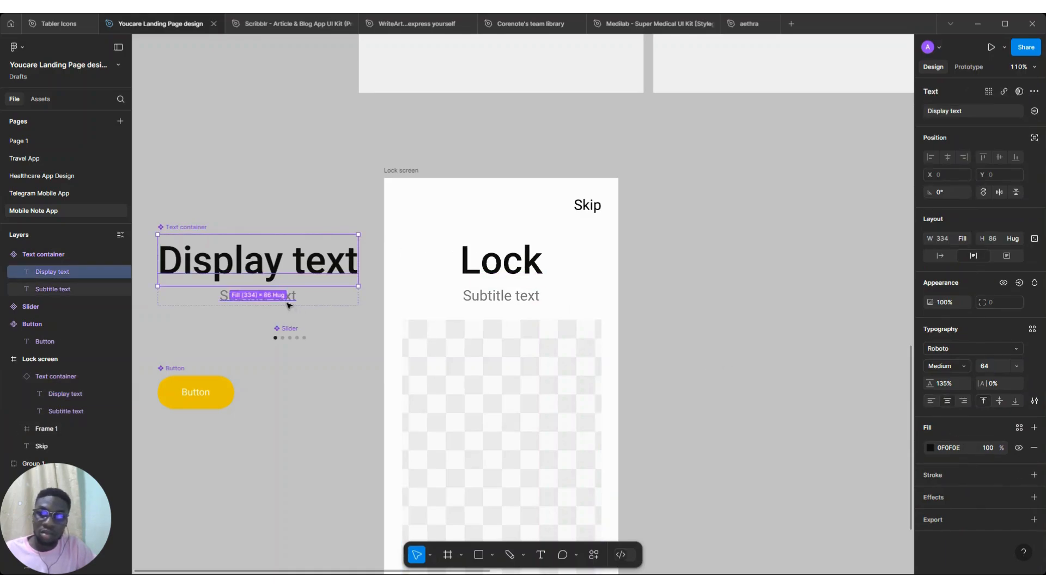
pyautogui.click(290, 305)
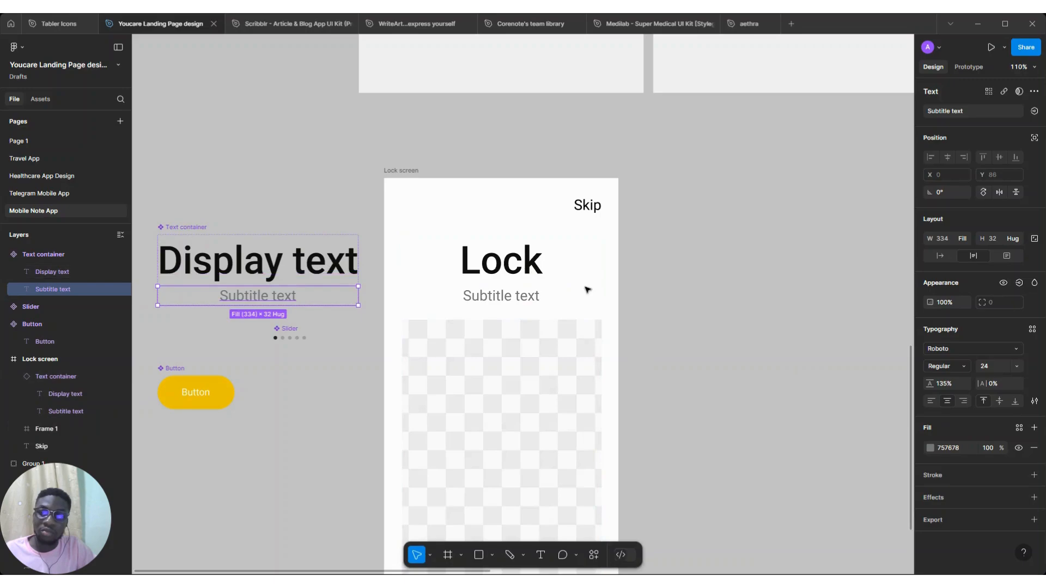
pyautogui.click(332, 259)
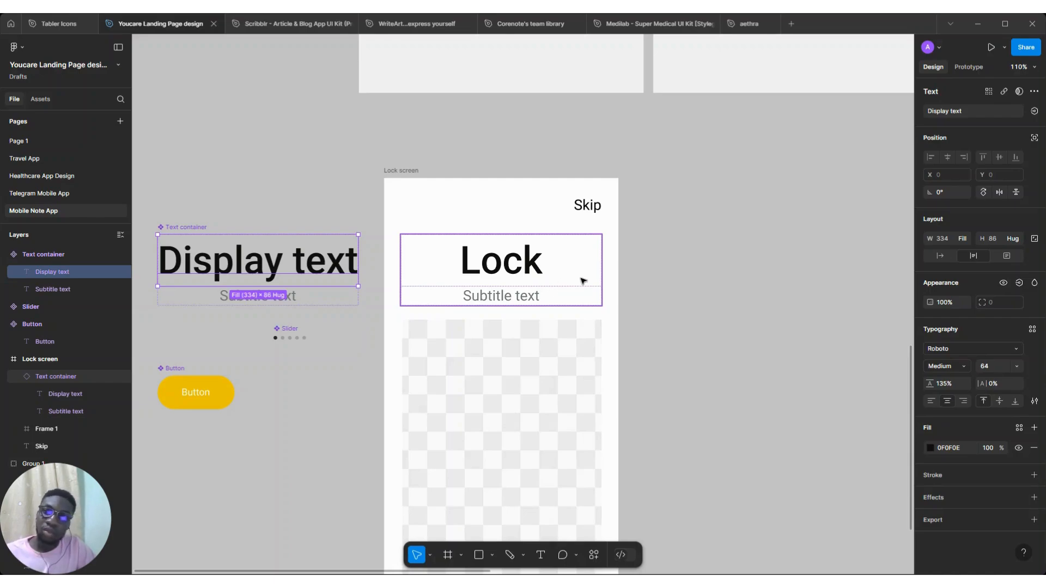
# Inspect the Text container component's Display text layer and its typography properties
pyautogui.scroll(-5, 581, 282)
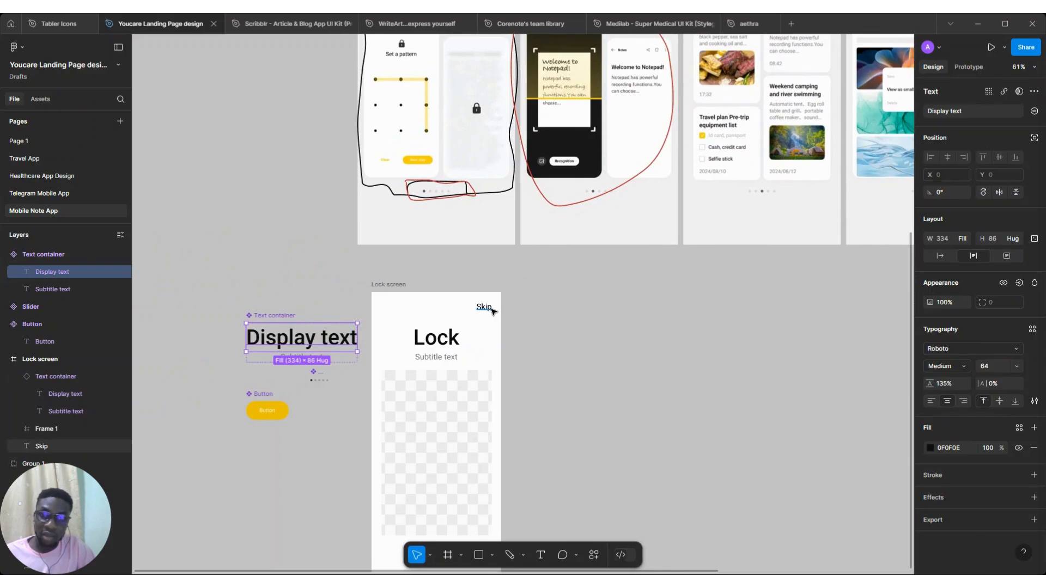
pyautogui.scroll(1, 382, 327)
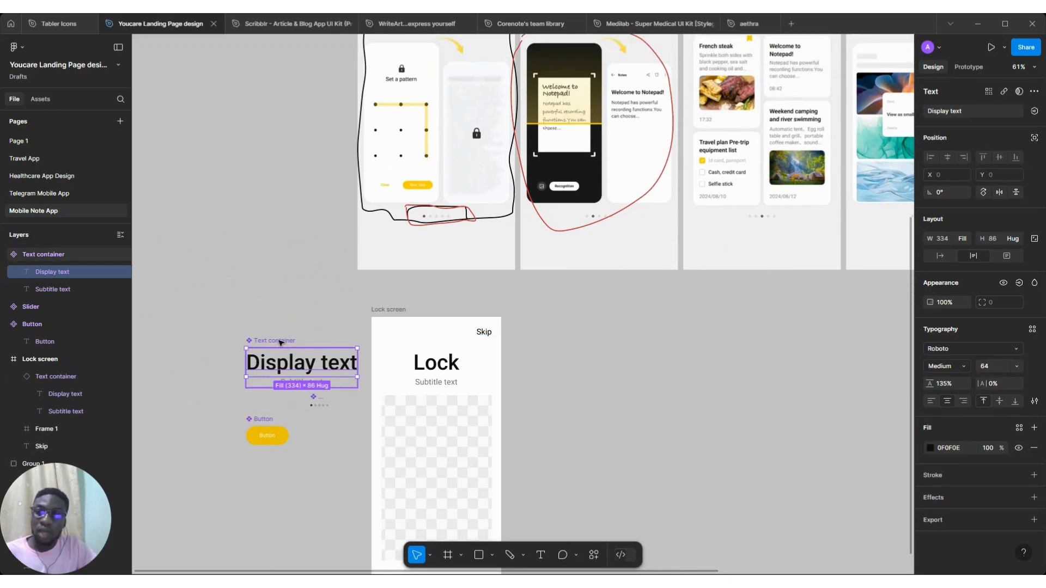
pyautogui.click(281, 340)
pyautogui.click(334, 372)
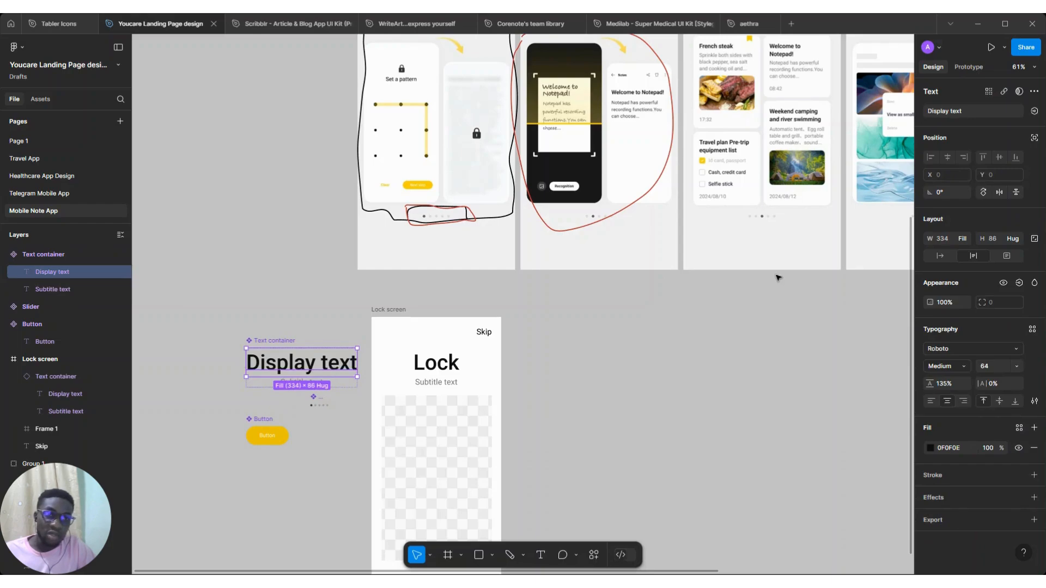
pyautogui.click(267, 343)
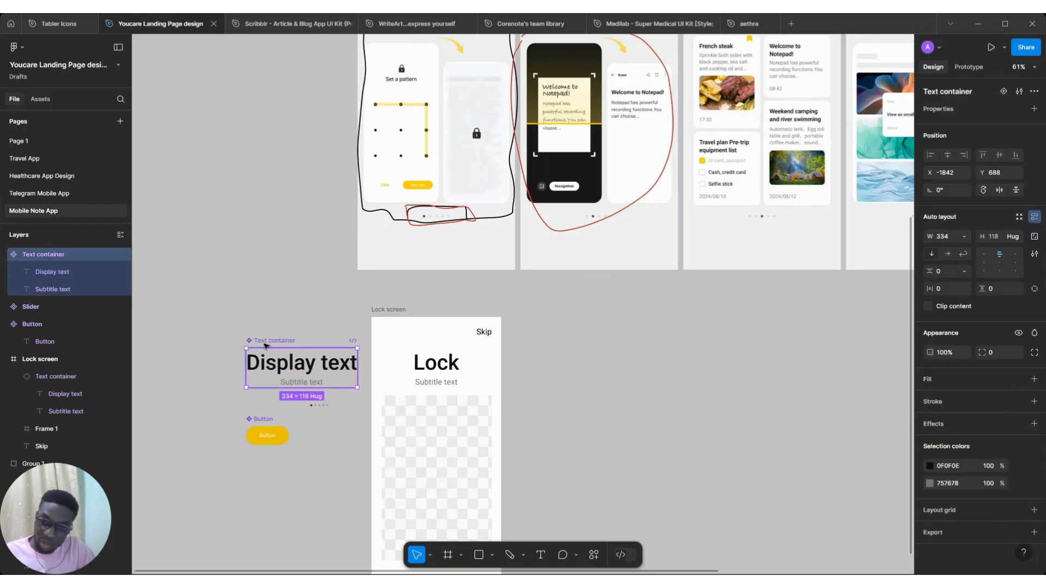
pyautogui.click(295, 370)
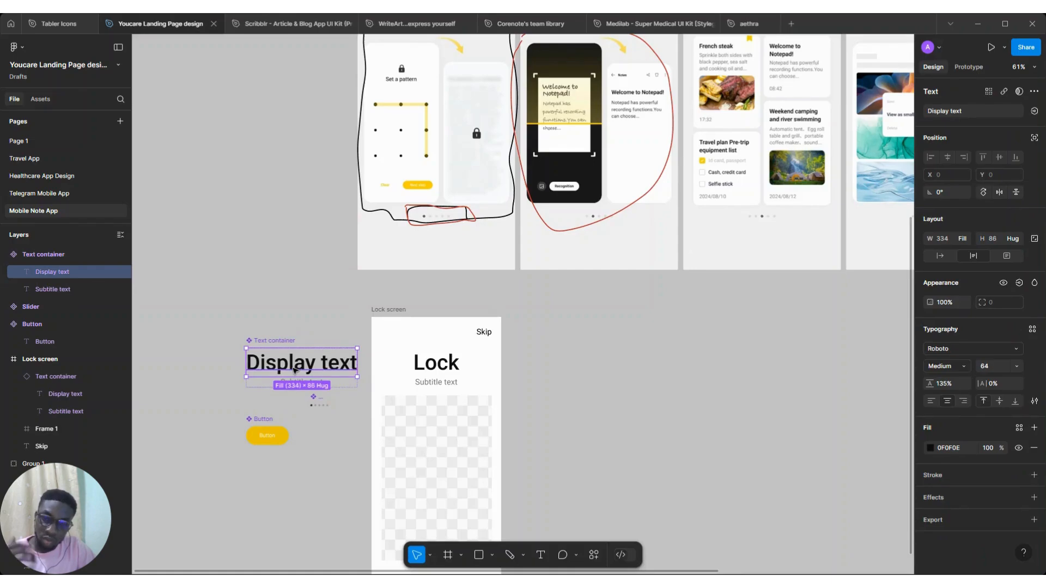
pyautogui.scroll(-5, 294, 370)
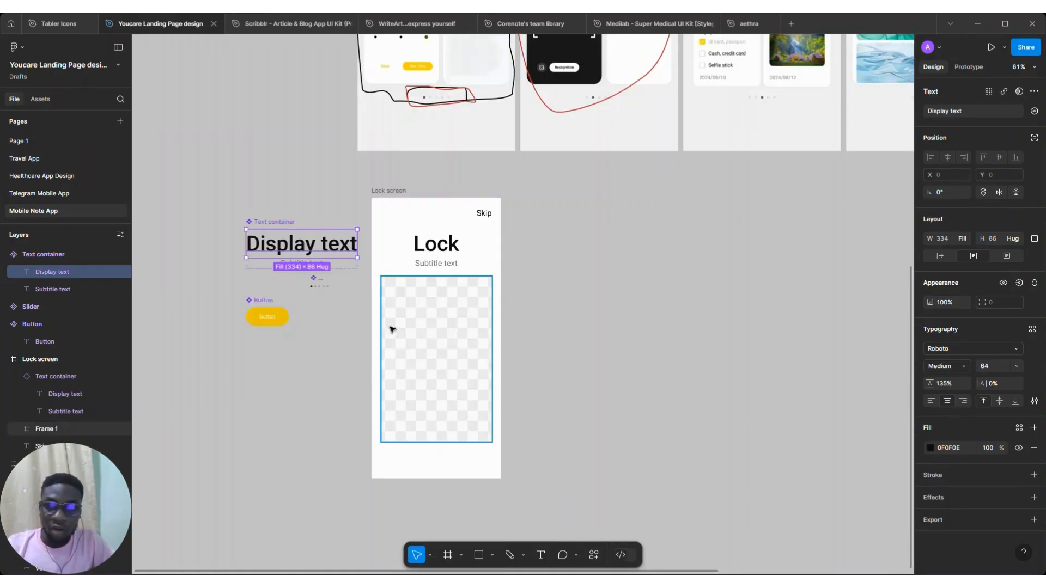
# Add a text component property named Change this text to the Display text layer, keeping Display text as its value
pyautogui.click(1034, 112)
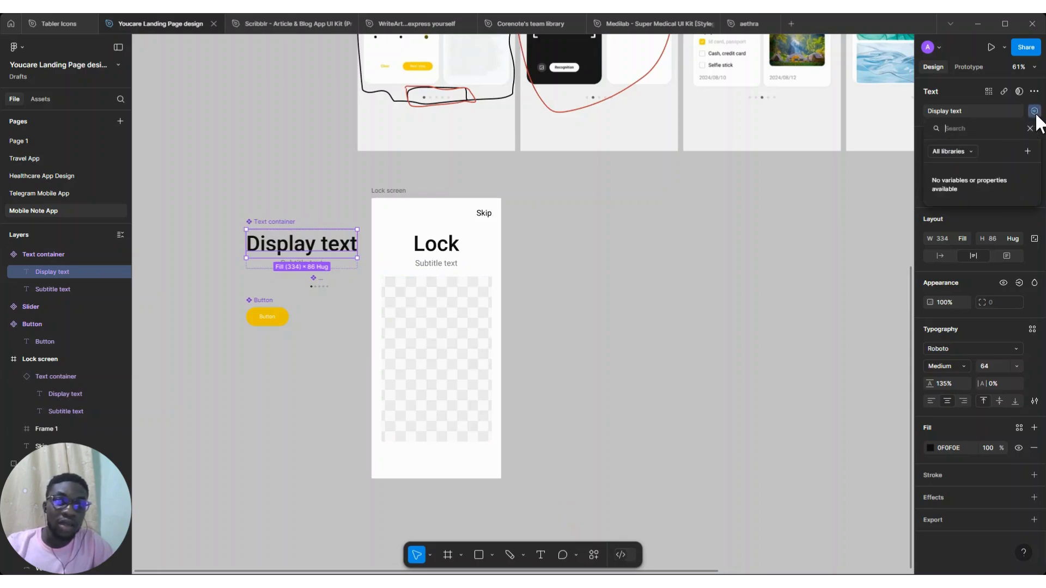
pyautogui.click(1028, 154)
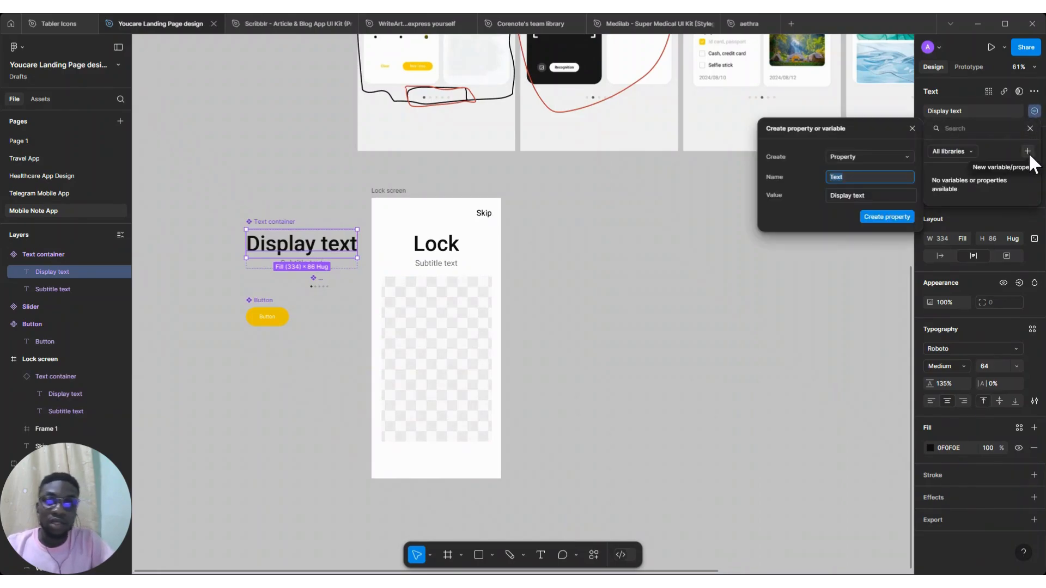
pyautogui.write('Displ')
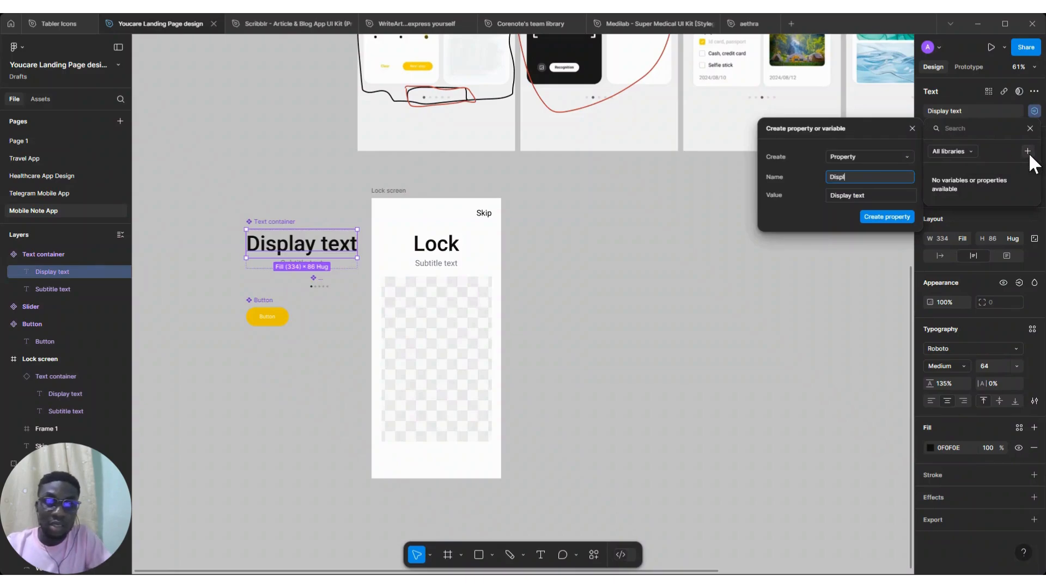
pyautogui.write('ay text')
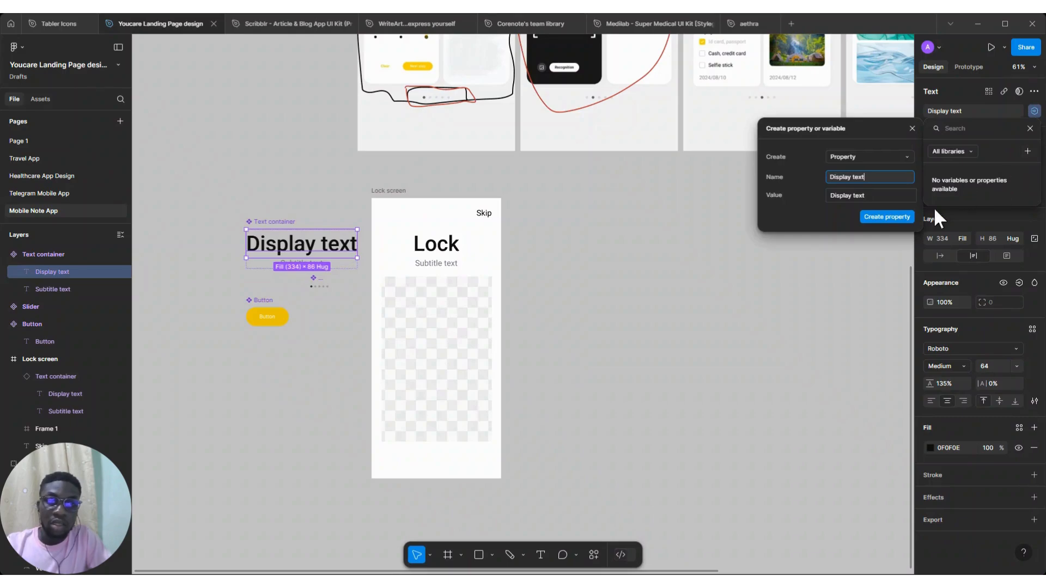
pyautogui.click(869, 195)
pyautogui.write('Change')
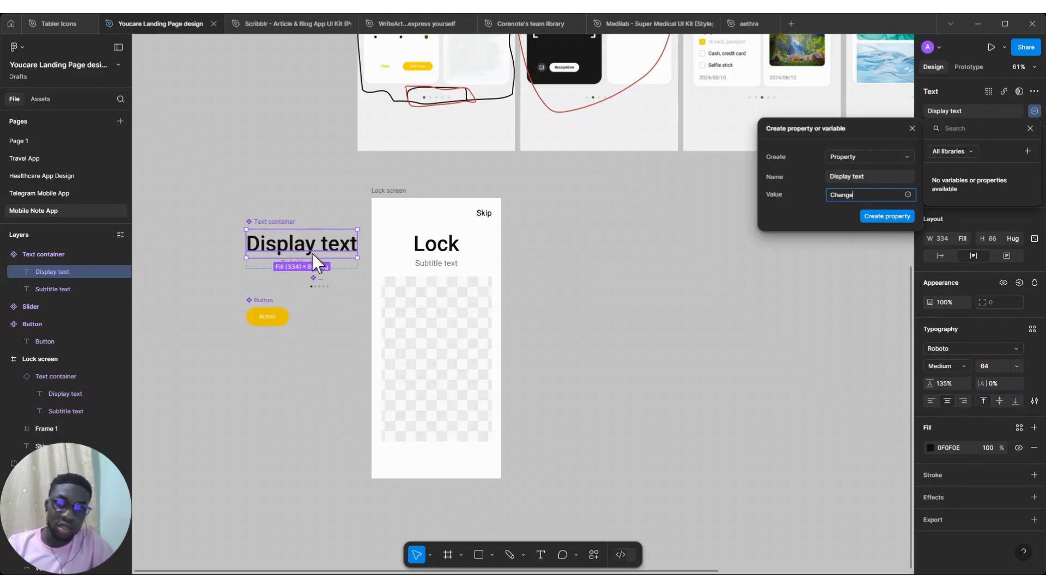
pyautogui.moveTo(859, 195); pyautogui.dragTo(827, 195)
pyautogui.hotkey('ctrl', 'c')
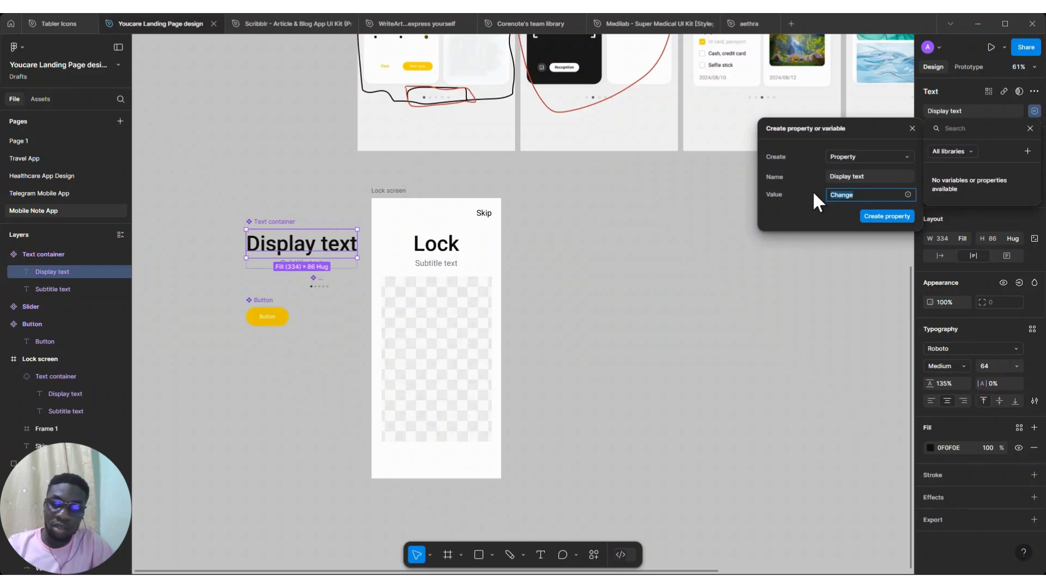
pyautogui.press('BackSpace')
pyautogui.click(829, 175)
pyautogui.hotkey('ctrl', 'v')
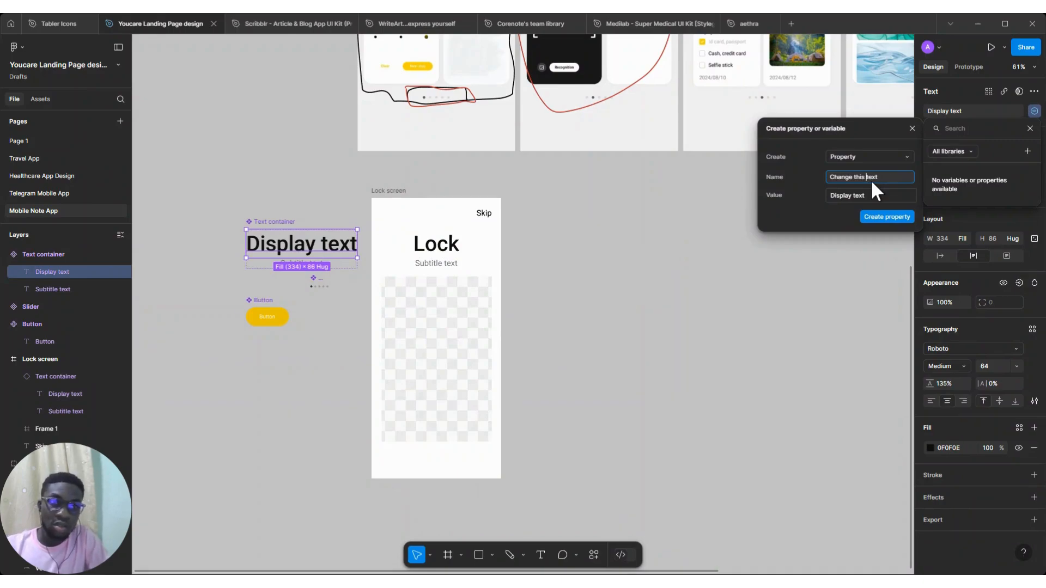
pyautogui.click(878, 216)
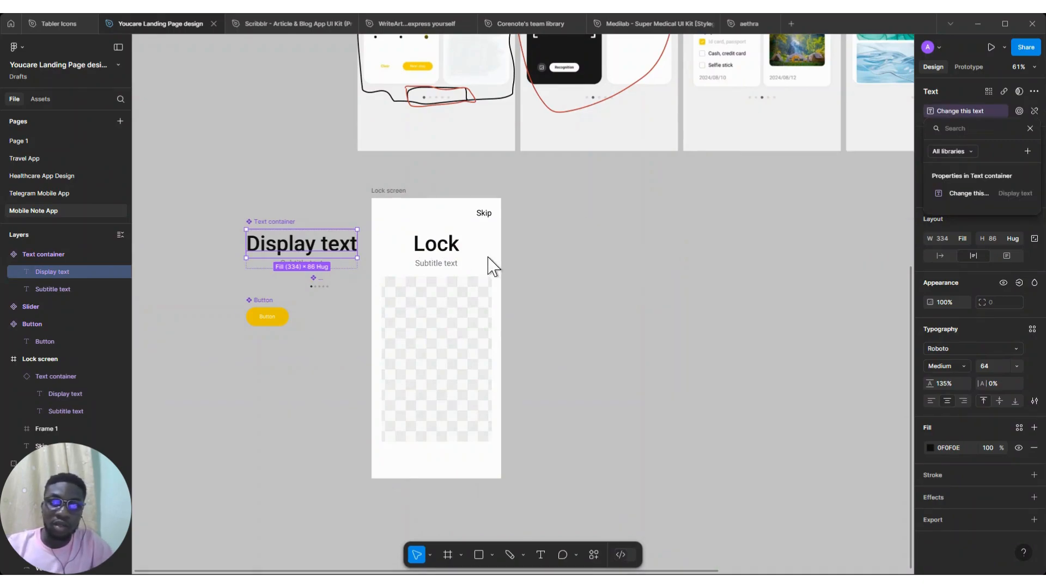
pyautogui.click(719, 194)
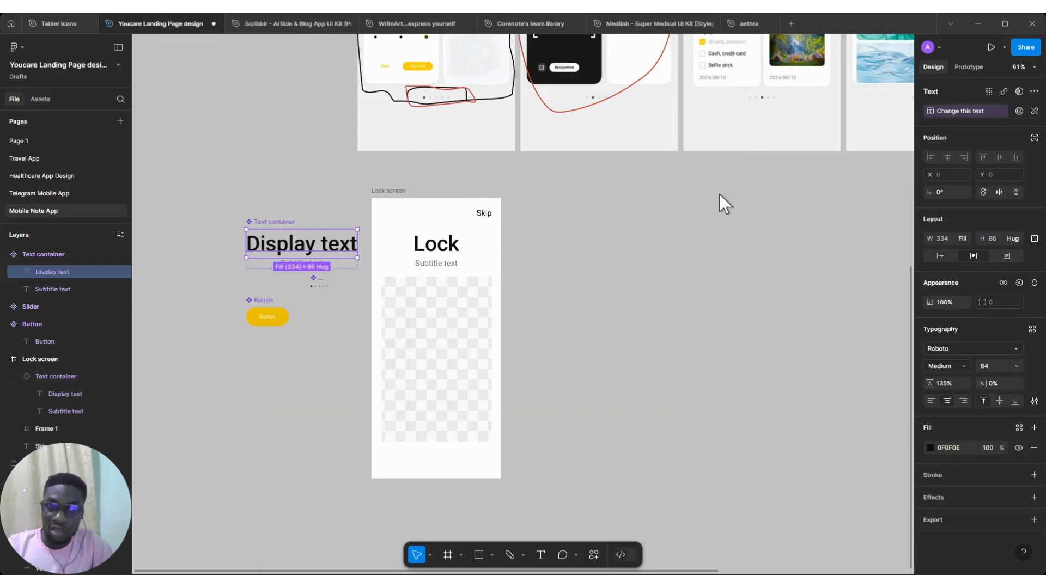
pyautogui.click(663, 204)
pyautogui.click(301, 269)
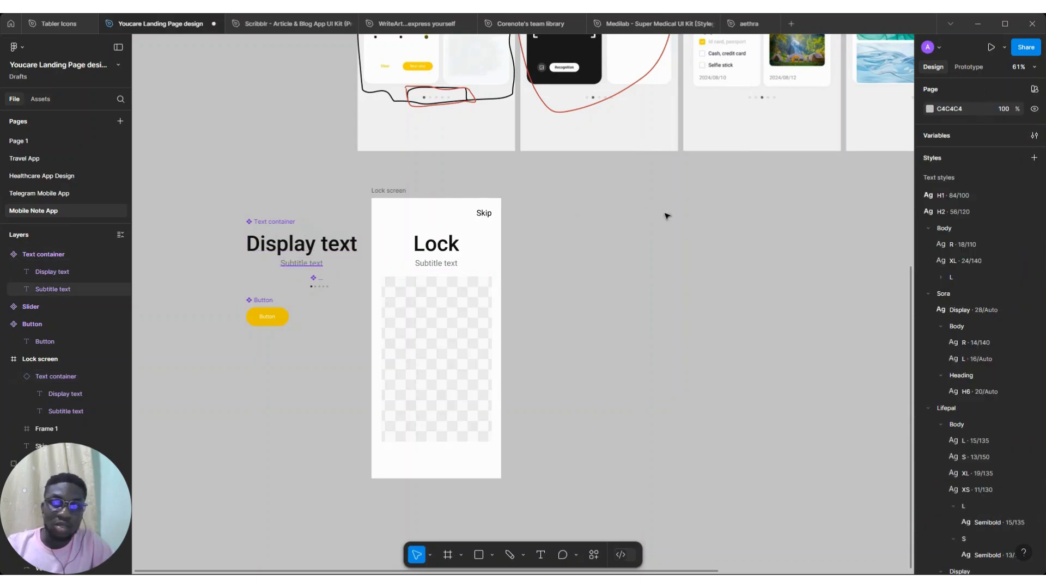
pyautogui.click(1033, 112)
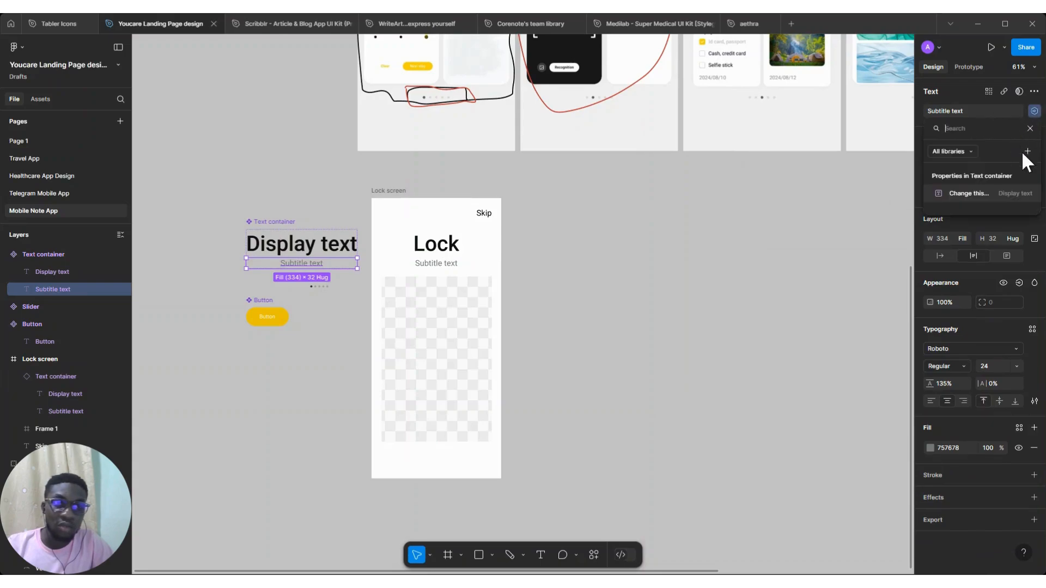
pyautogui.click(517, 287)
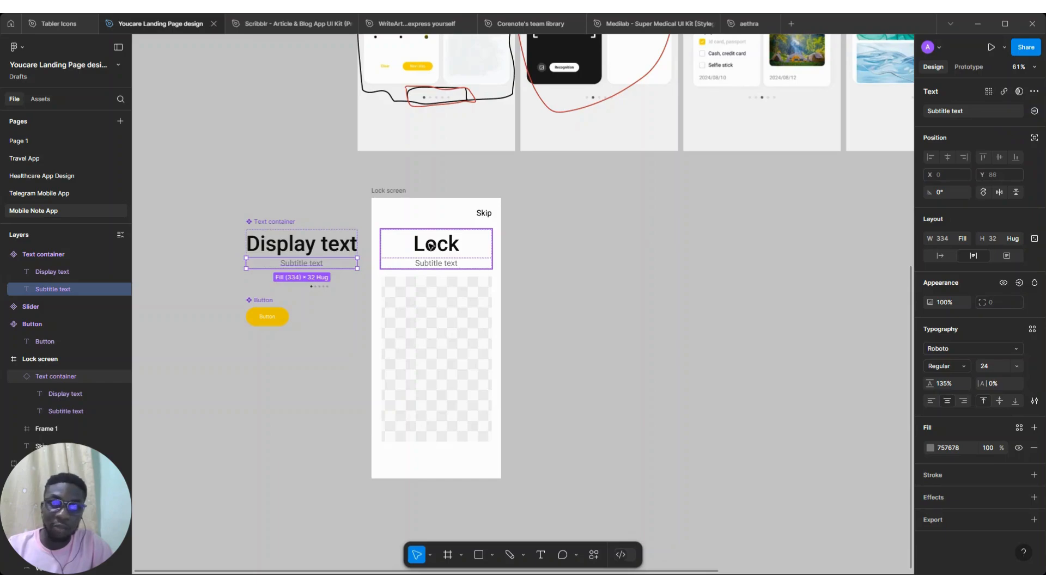
# Test the Lock instance's Change this text property by setting it to Changed and then back to Lock
pyautogui.click(485, 248)
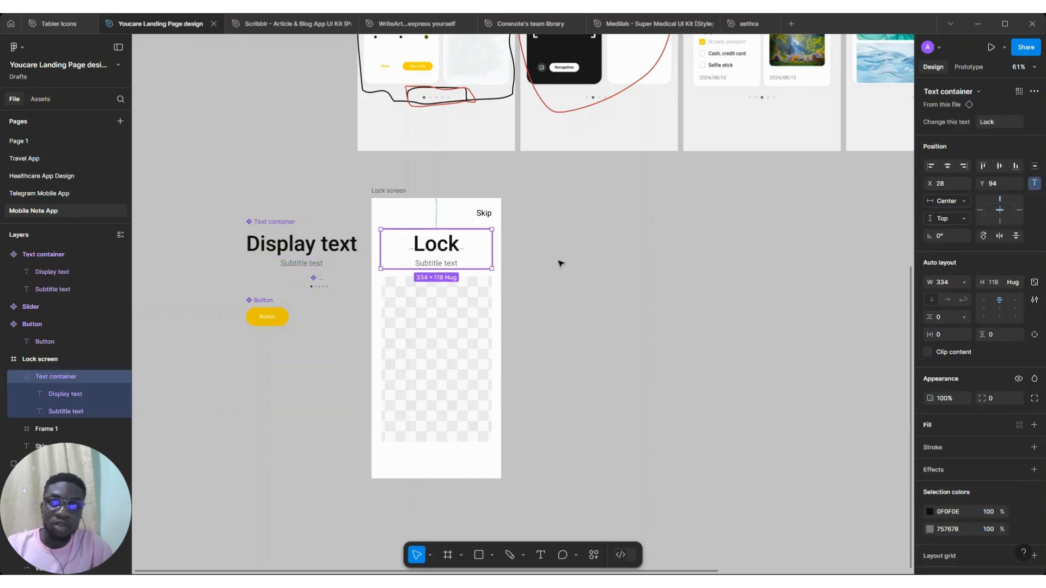
pyautogui.click(443, 246)
pyautogui.doubleClick(443, 246)
pyautogui.press('Escape')
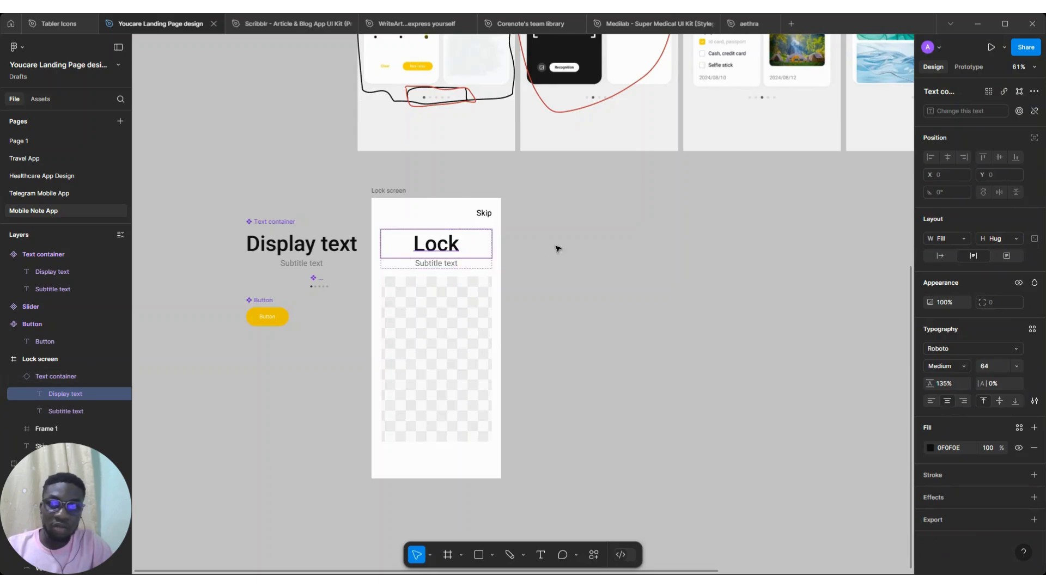
pyautogui.press('Escape')
pyautogui.click(456, 250)
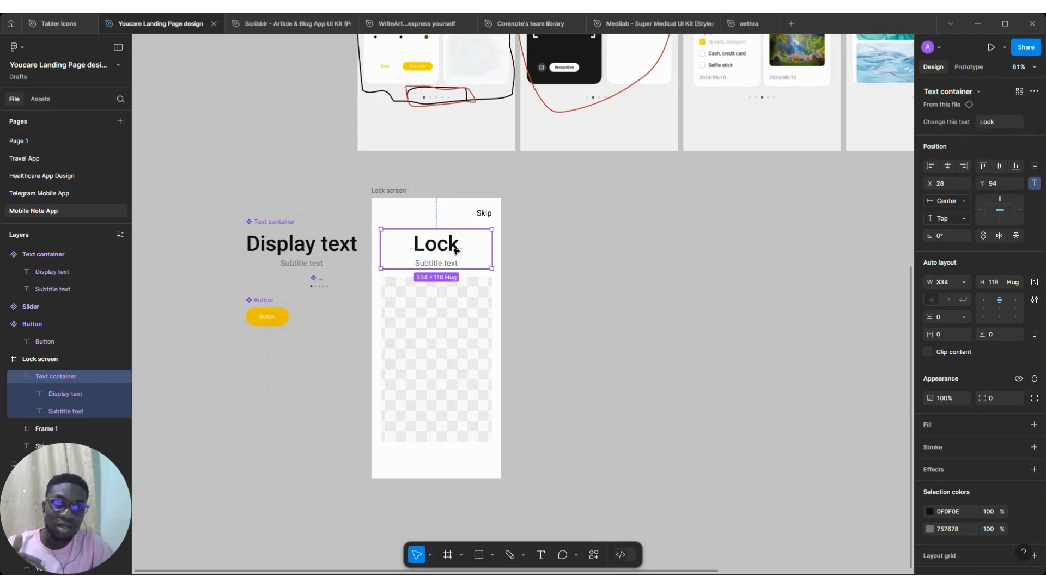
pyautogui.doubleClick(457, 250)
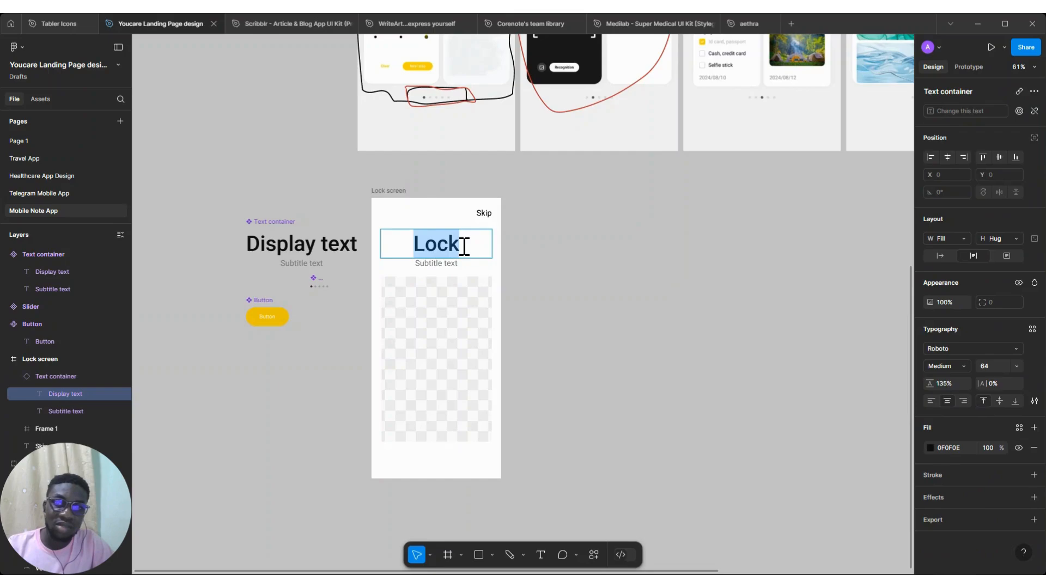
pyautogui.click(562, 264)
pyautogui.click(445, 246)
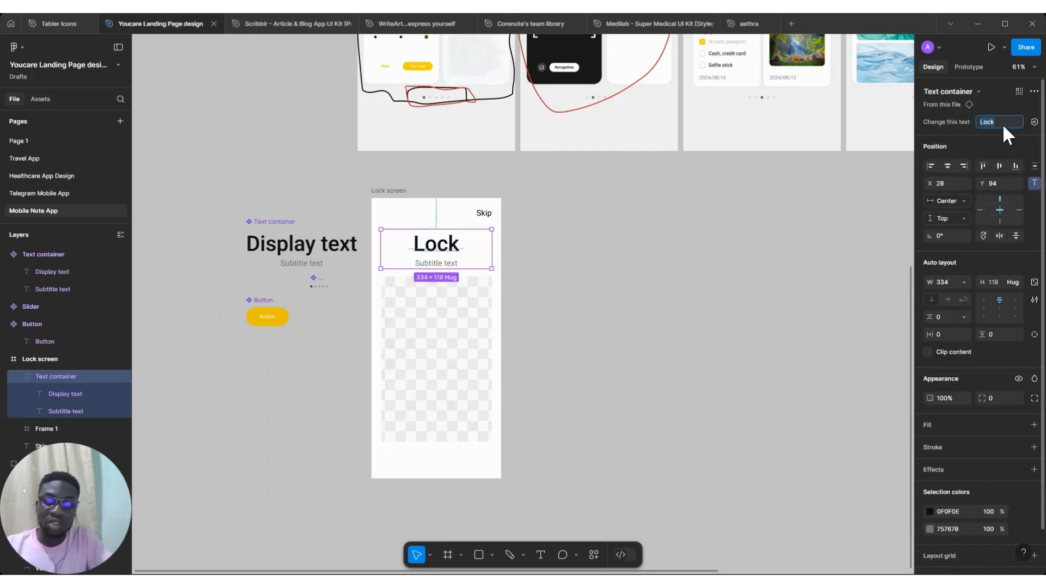
pyautogui.press('Return')
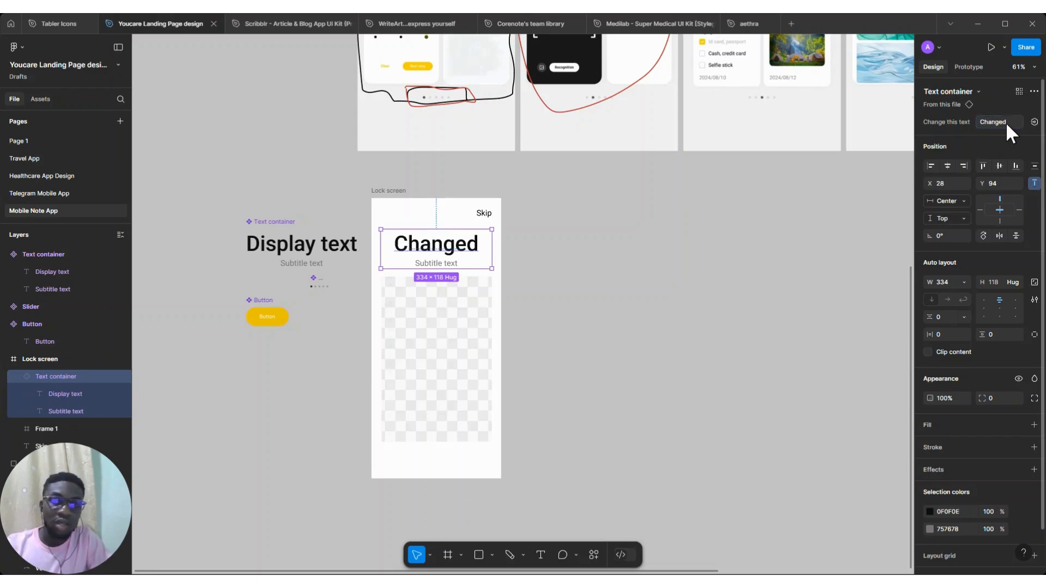
pyautogui.hotkey('ctrl', 'a')
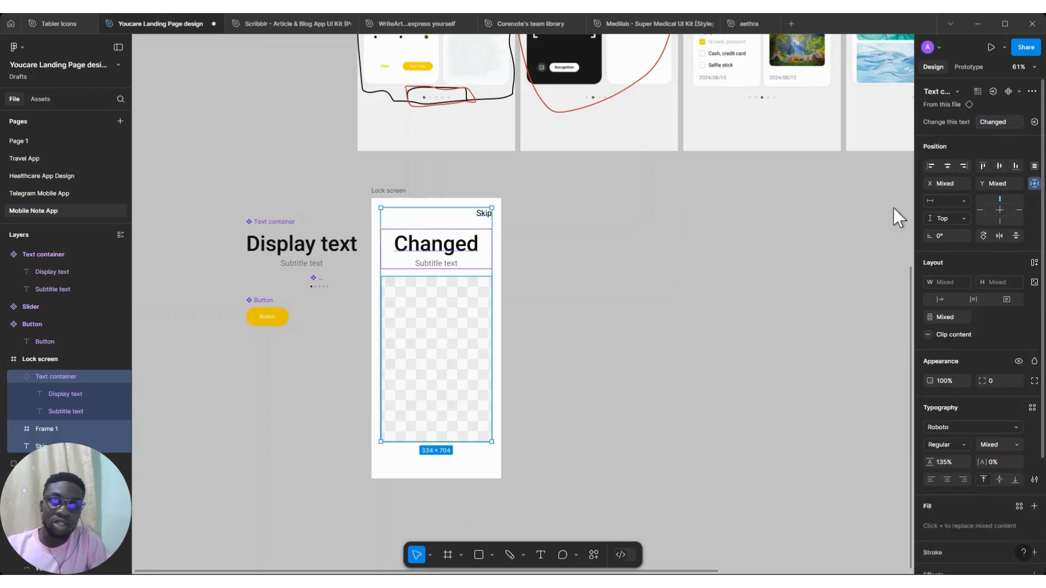
pyautogui.click(443, 264)
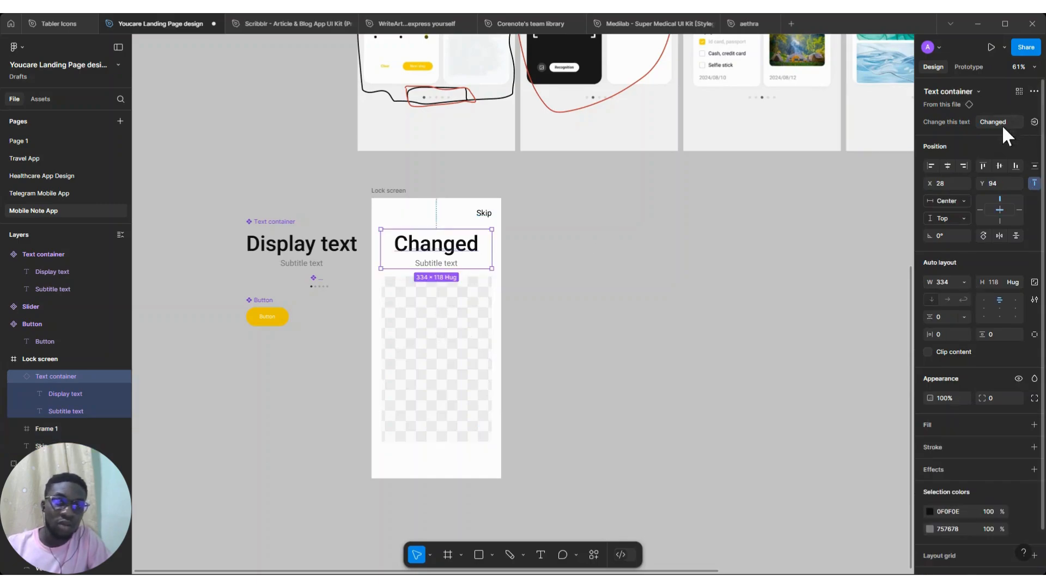
pyautogui.scroll(5, 449, 220)
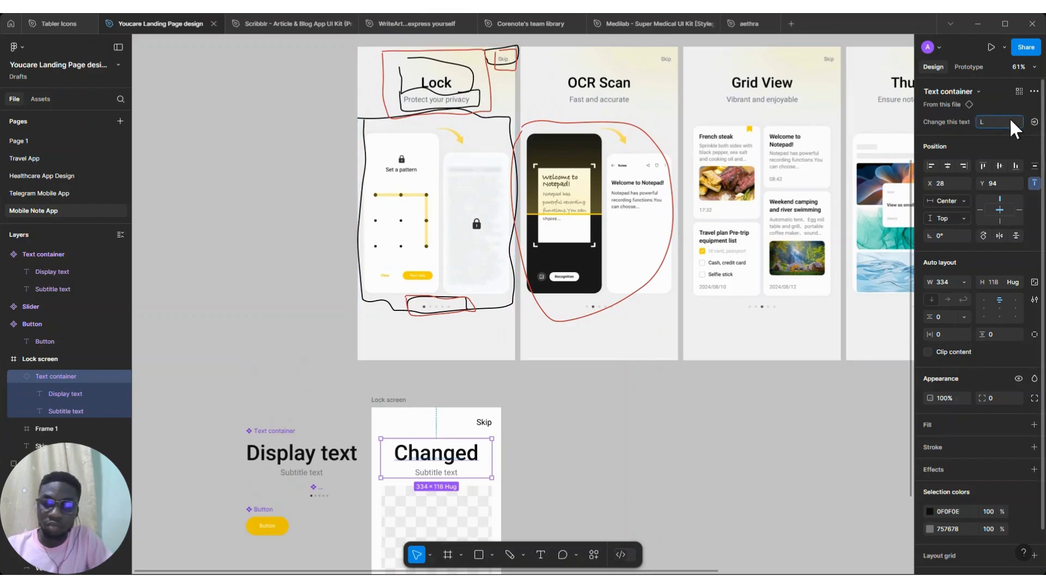
pyautogui.press('Return')
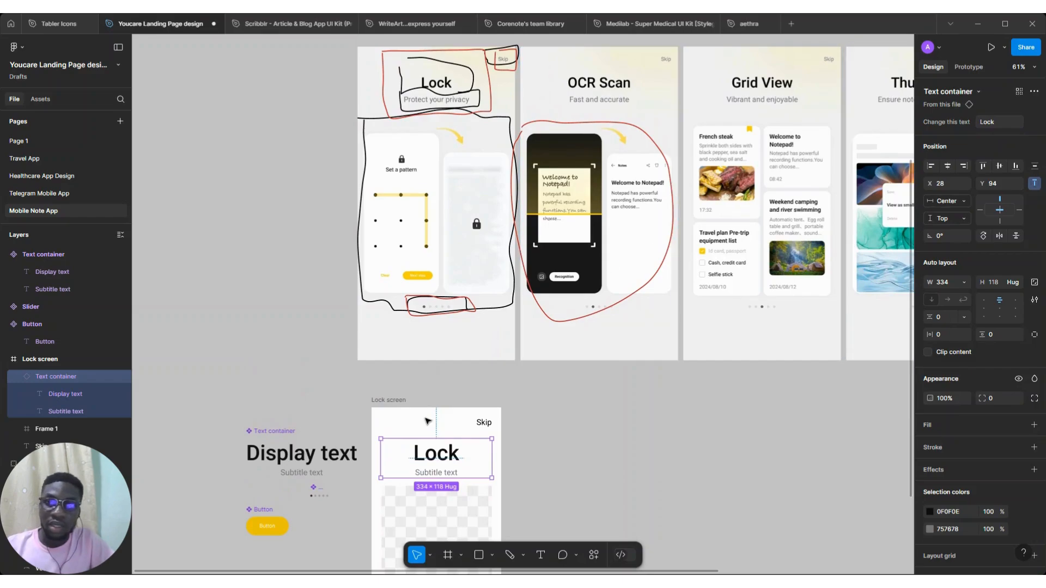
# Set the font size of the Display text in the Text container component to 48
pyautogui.scroll(-2, 398, 315)
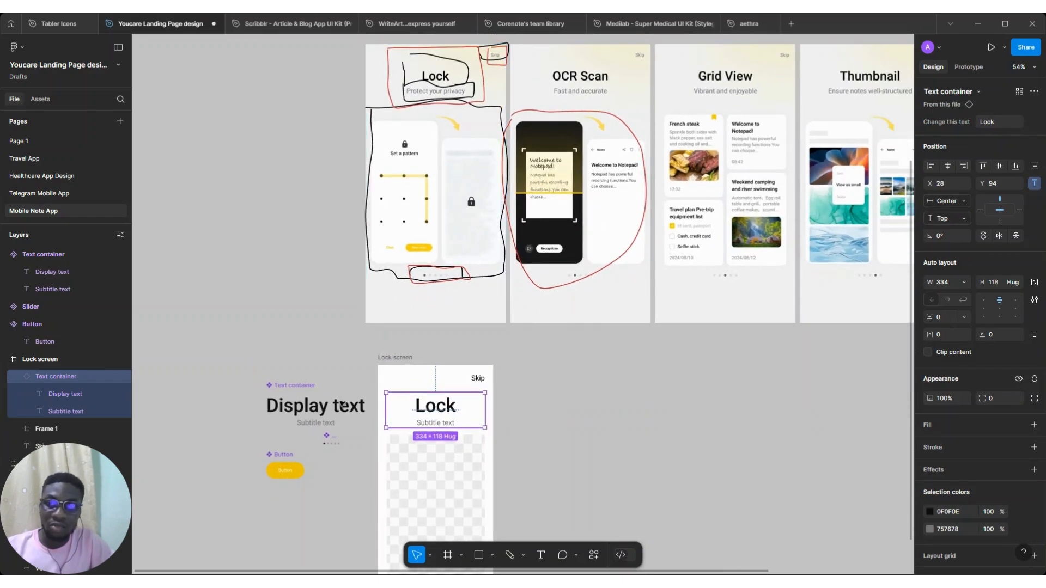
pyautogui.click(341, 403)
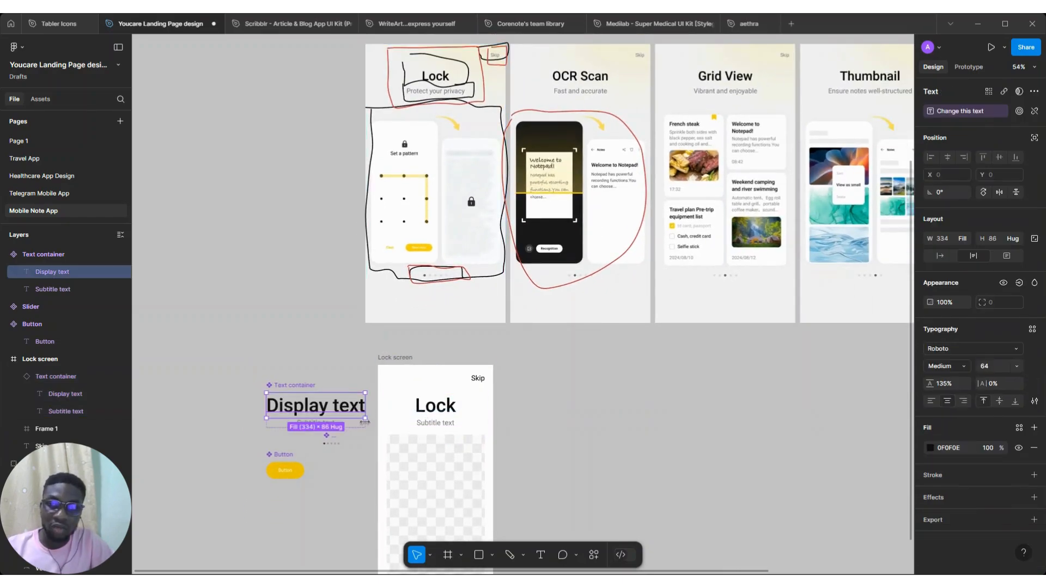
pyautogui.click(1014, 365)
pyautogui.click(995, 364)
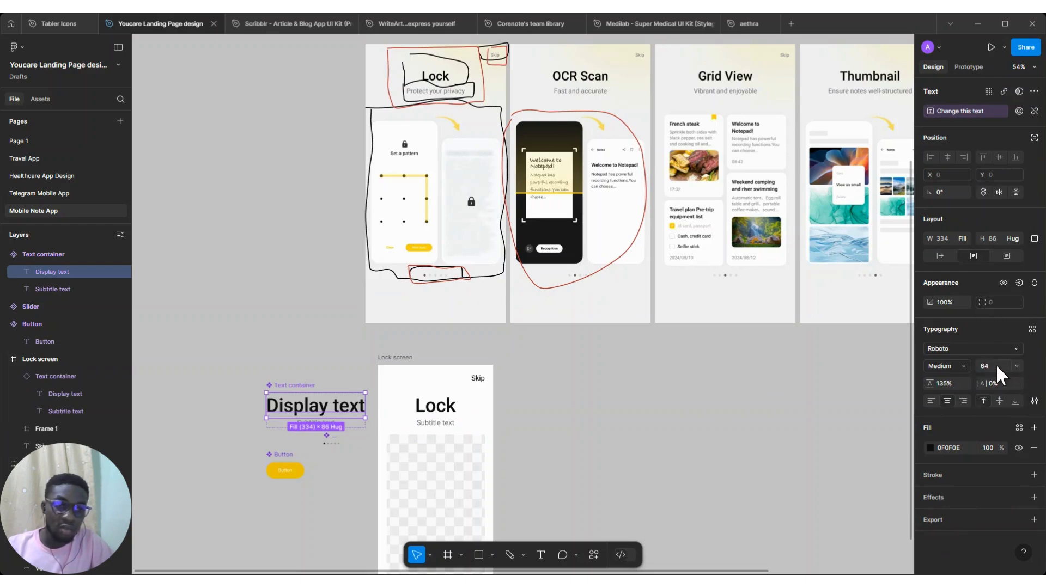
pyautogui.press('Return')
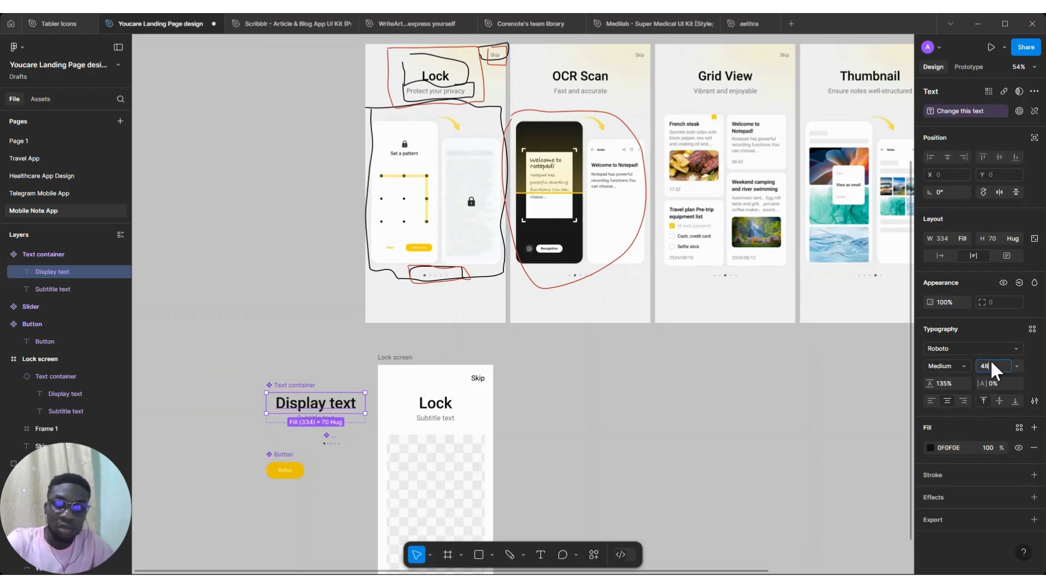
pyautogui.press('Return')
pyautogui.click(439, 418)
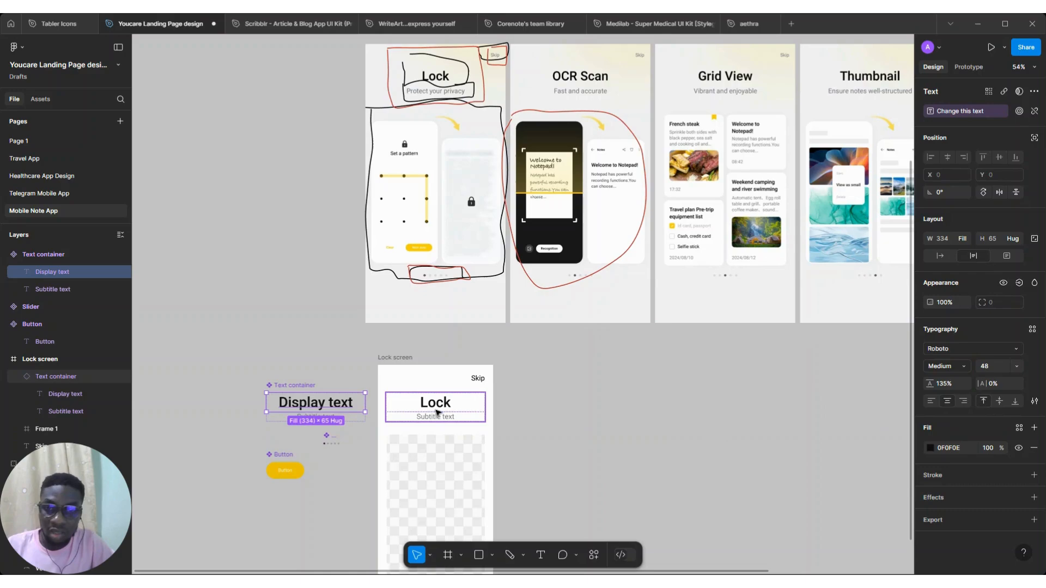
pyautogui.moveTo(439, 404); pyautogui.dragTo(439, 410)
# Add a text component property named Change this text to the Subtitle text layer of the Text container component
pyautogui.scroll(1, 458, 480)
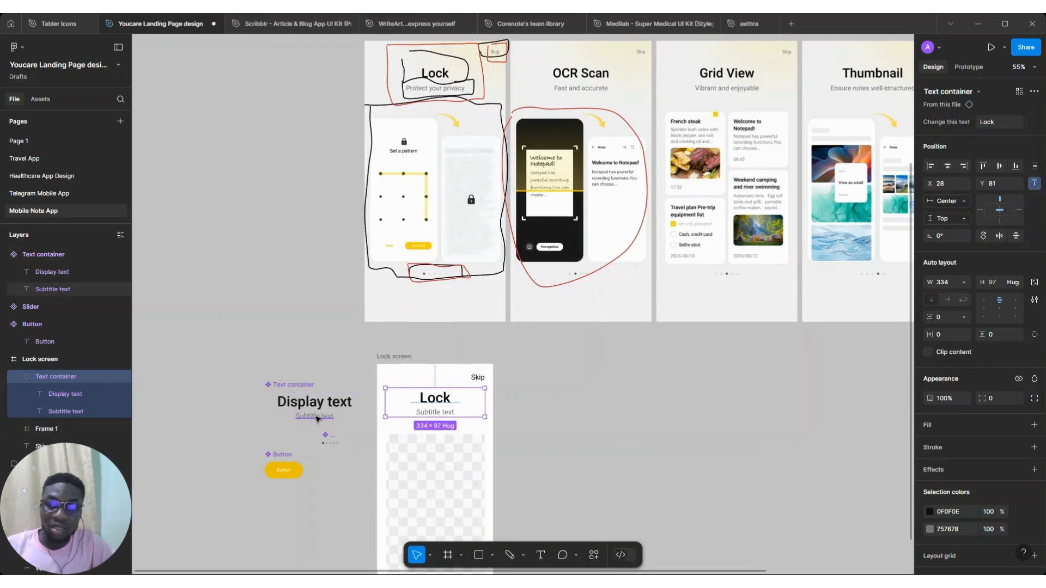
pyautogui.click(322, 417)
pyautogui.click(1034, 110)
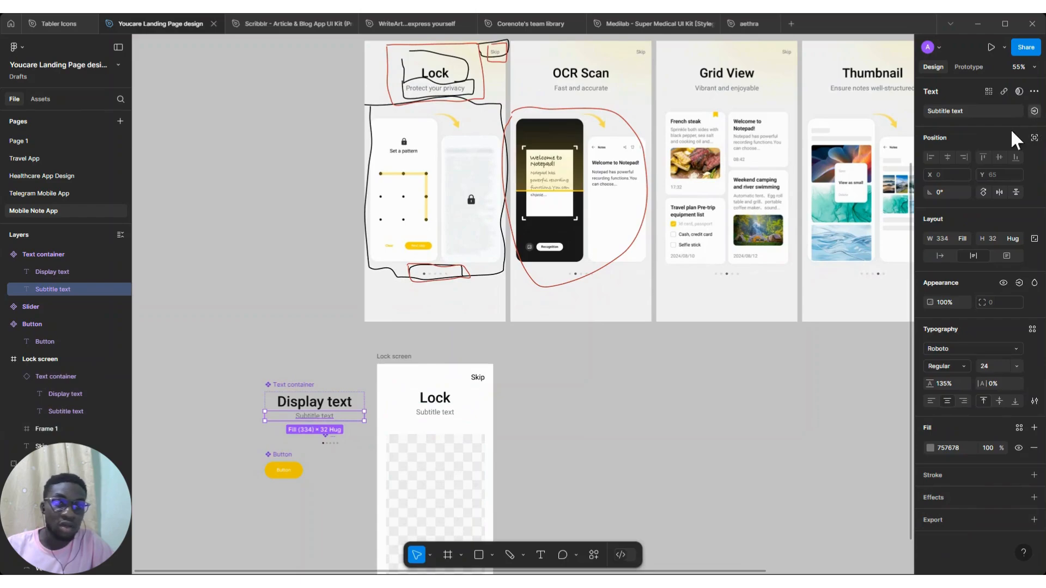
pyautogui.click(1027, 150)
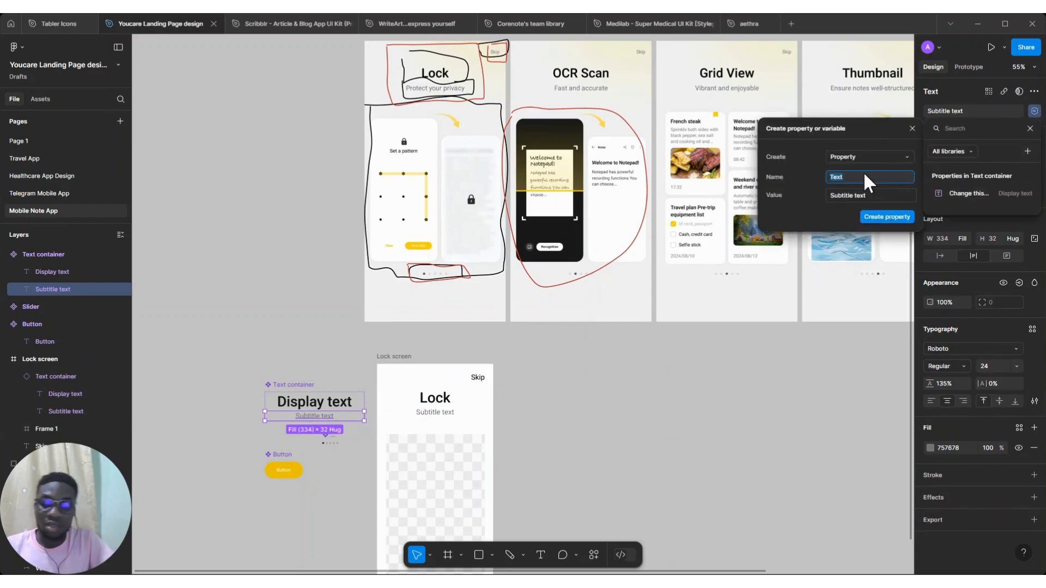
pyautogui.write('Change this t')
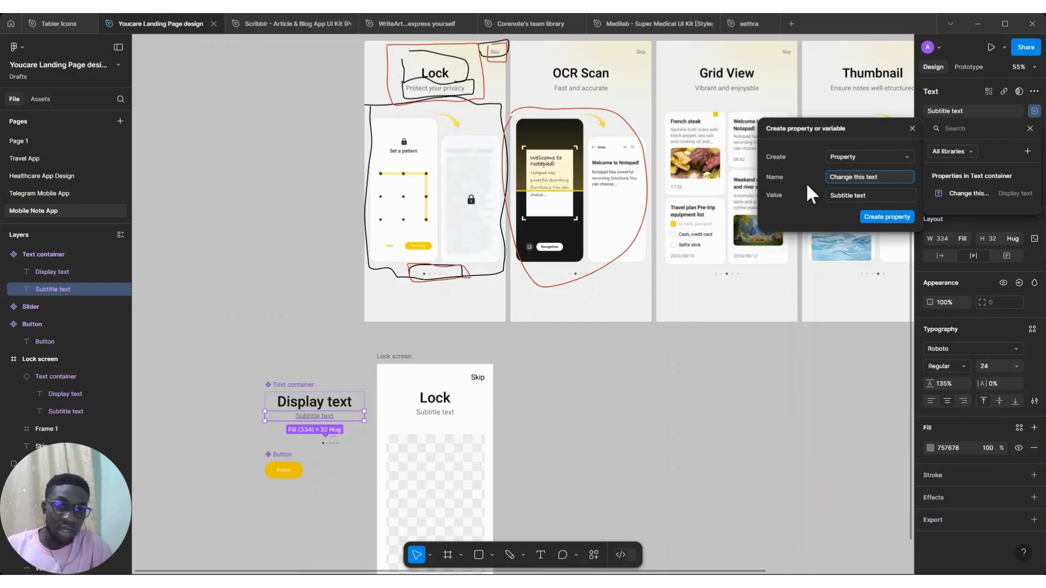
pyautogui.click(879, 223)
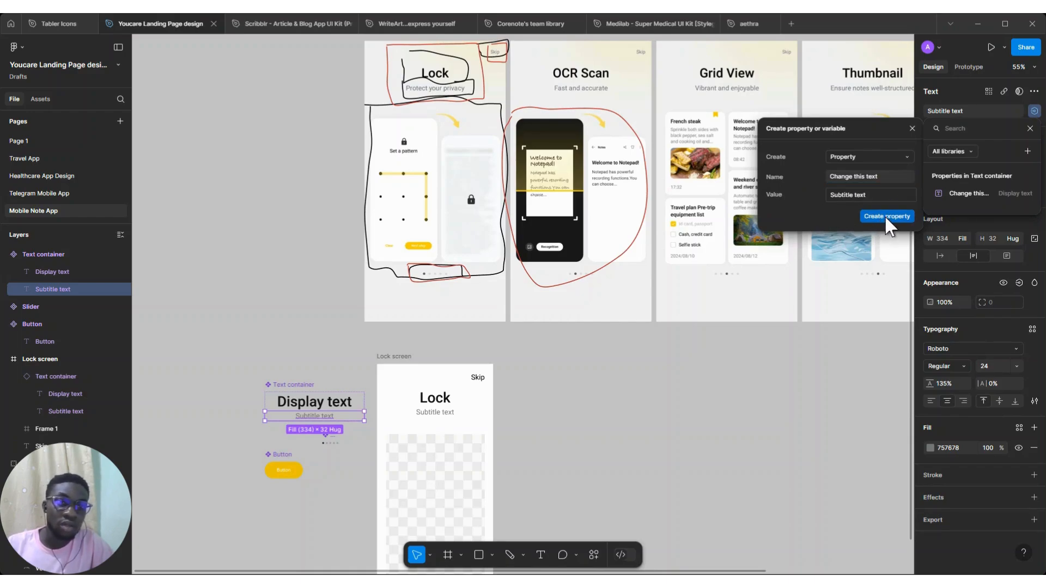
pyautogui.press('Escape')
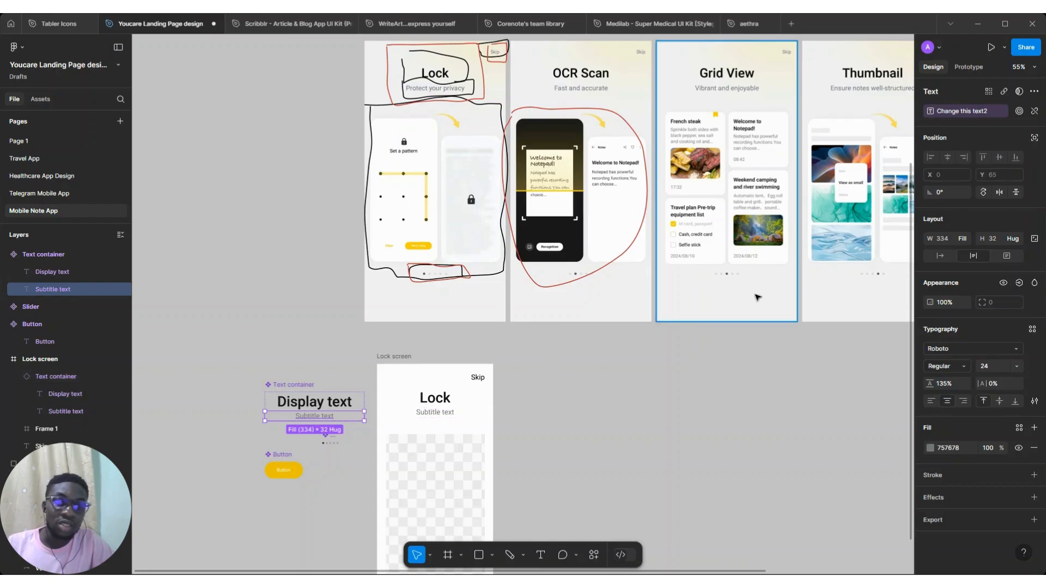
# Set the Lock instance's subtitle text property to Protect your privacy
pyautogui.click(444, 407)
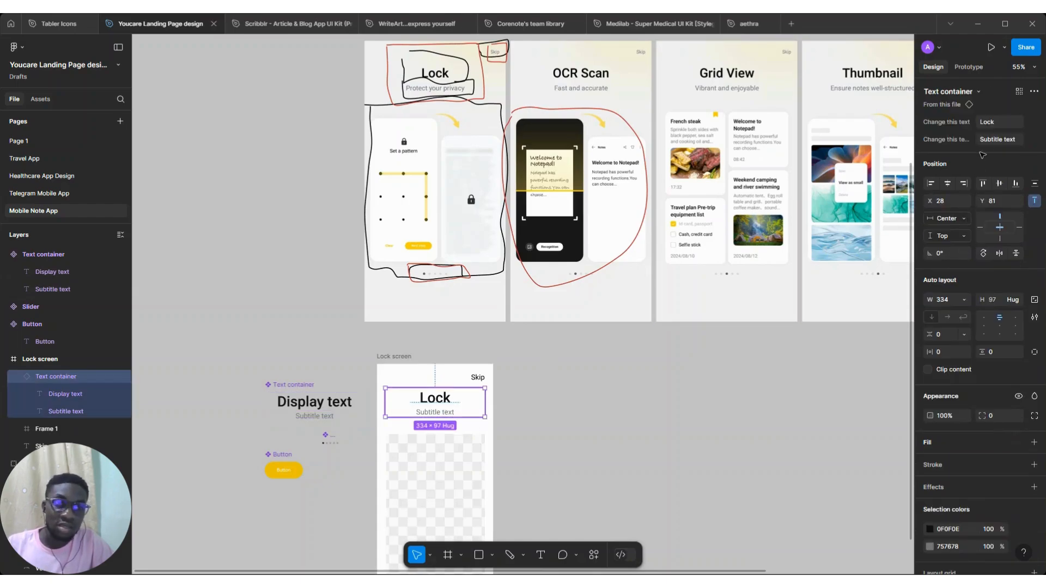
pyautogui.click(1006, 141)
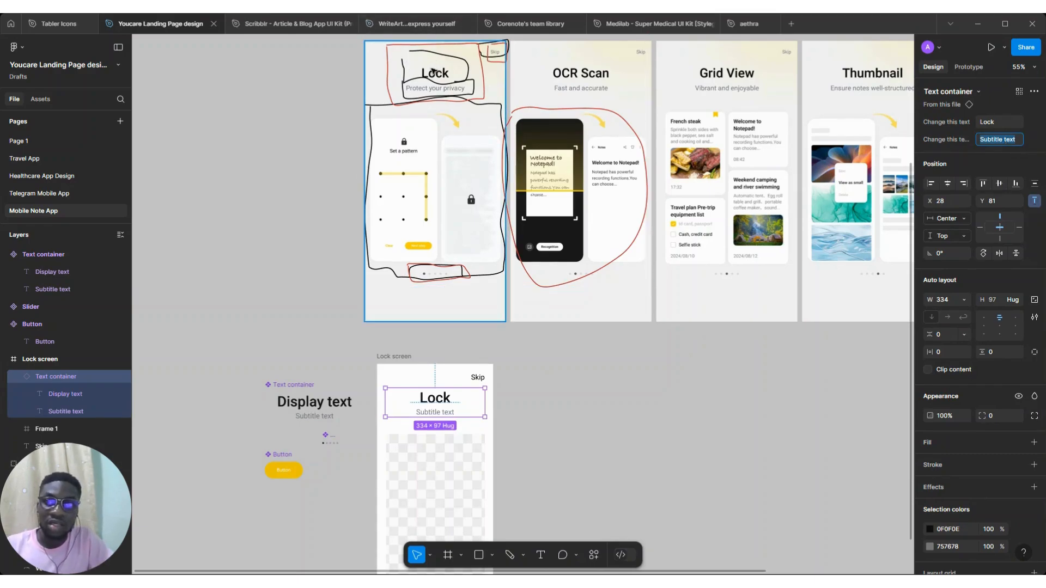
pyautogui.write('P')
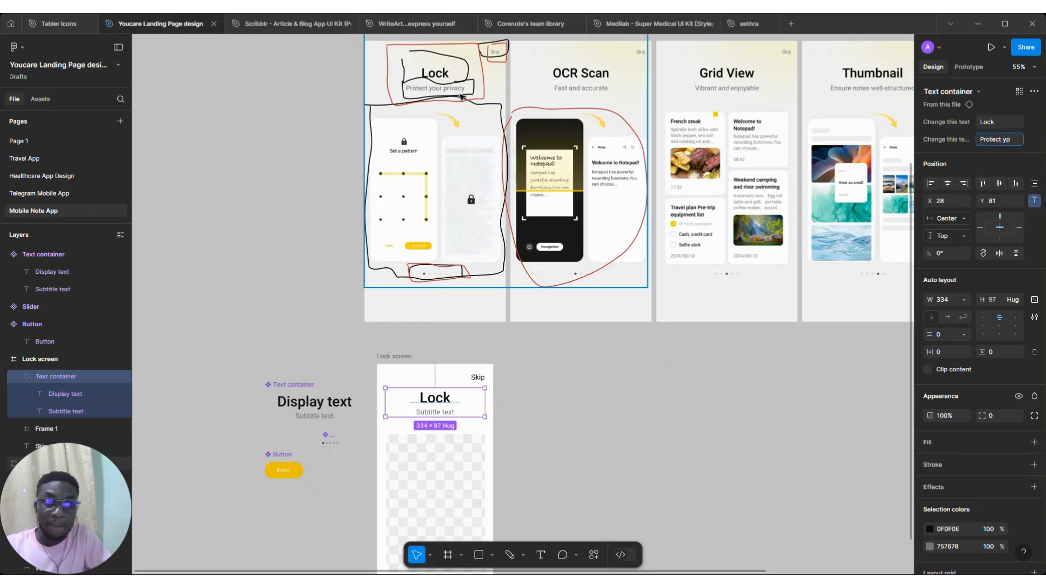
pyautogui.write('rotect your privacy')
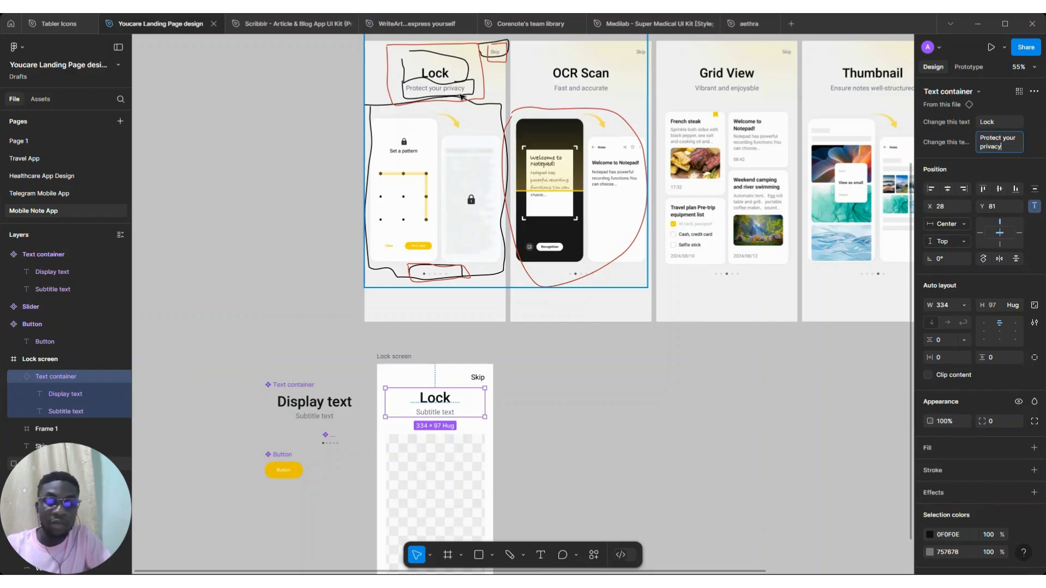
pyautogui.press('Return')
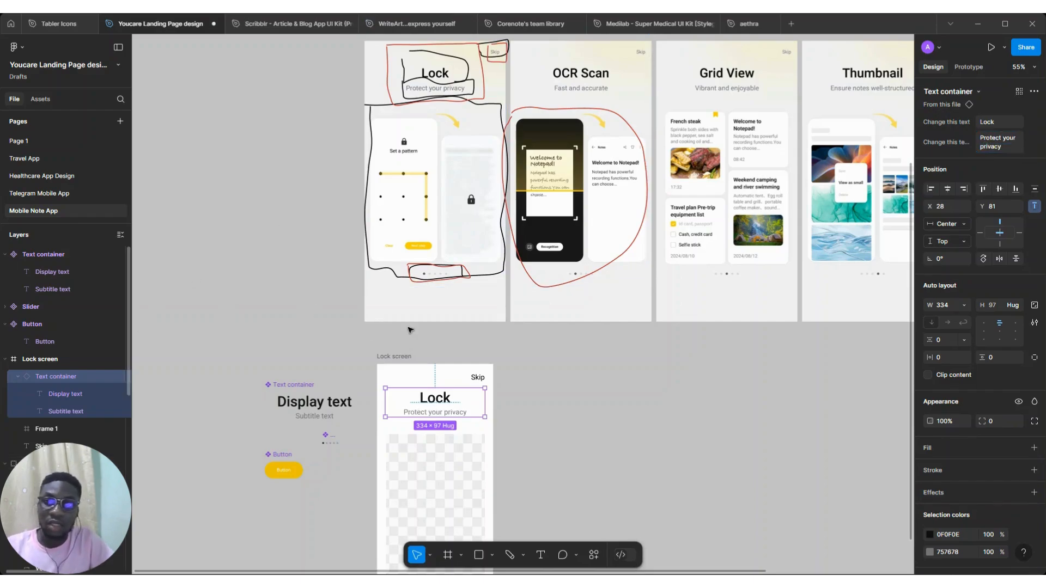
# Create a color style named Note app/Black/100 from the Display text layer's 0F0F0E fill in the Text container component
pyautogui.scroll(-3, 436, 456)
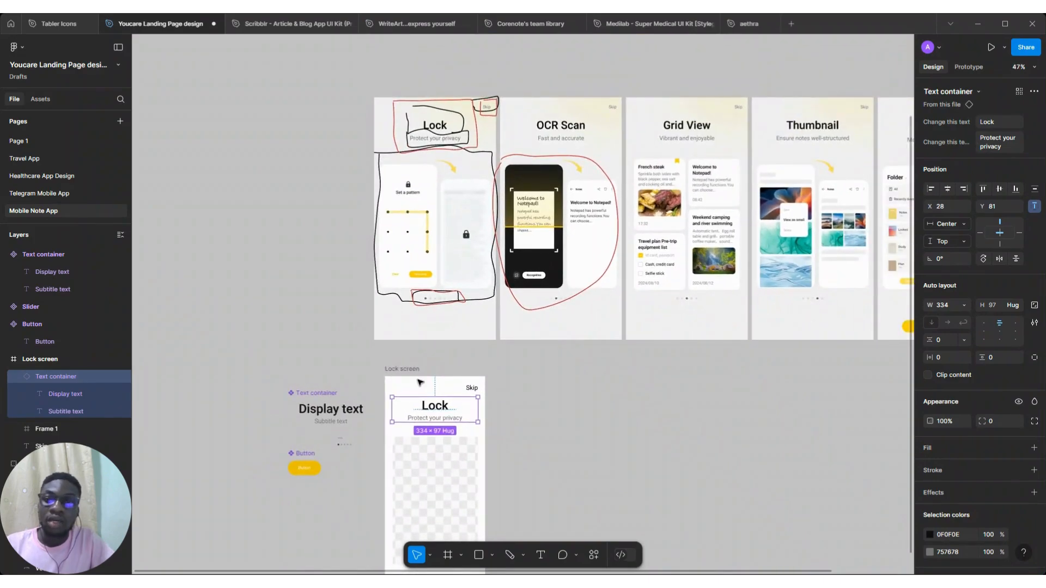
pyautogui.scroll(-1, 434, 381)
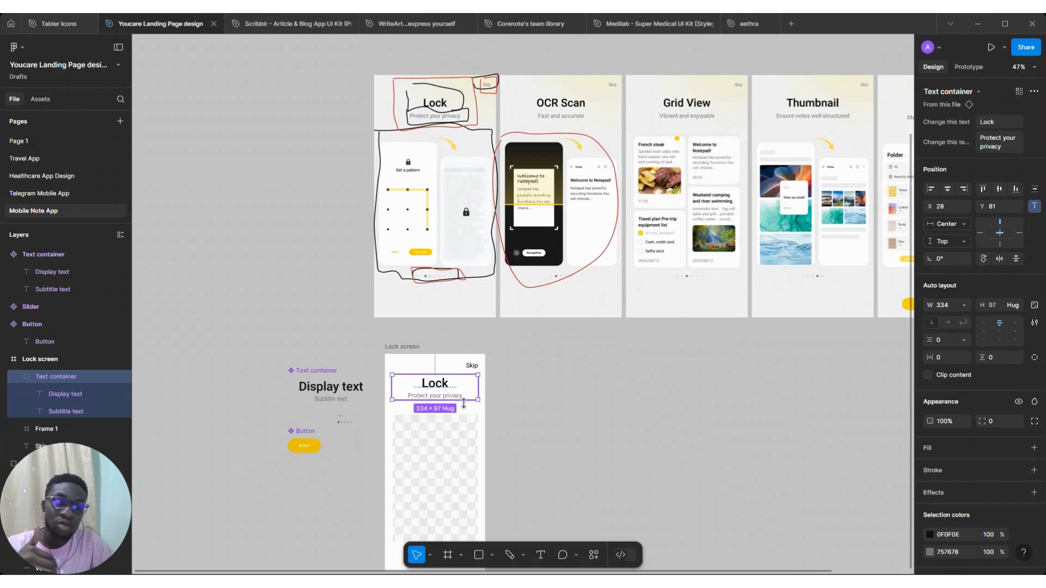
pyautogui.scroll(-1, 458, 399)
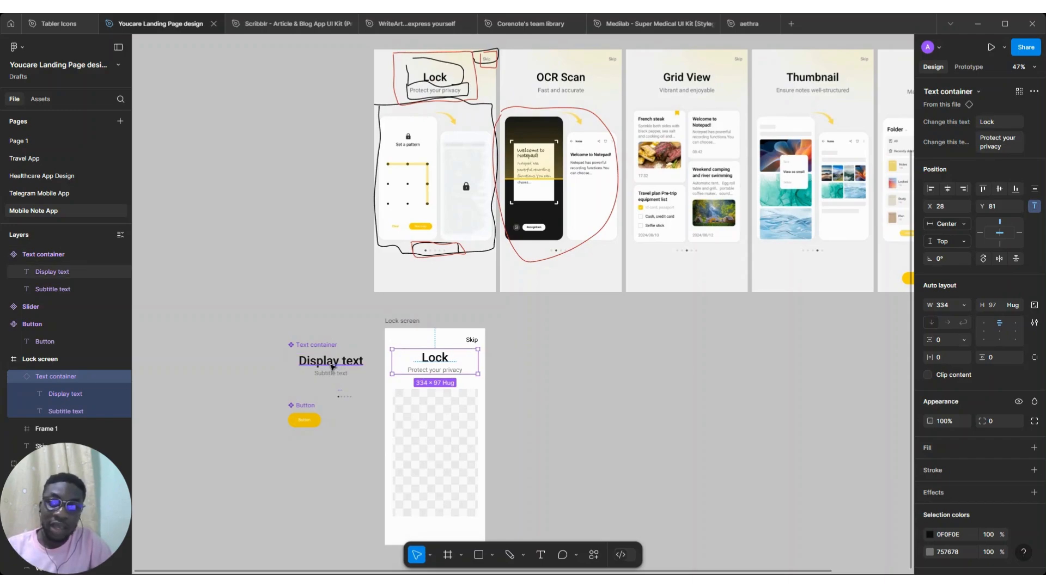
pyautogui.click(332, 368)
pyautogui.click(1019, 428)
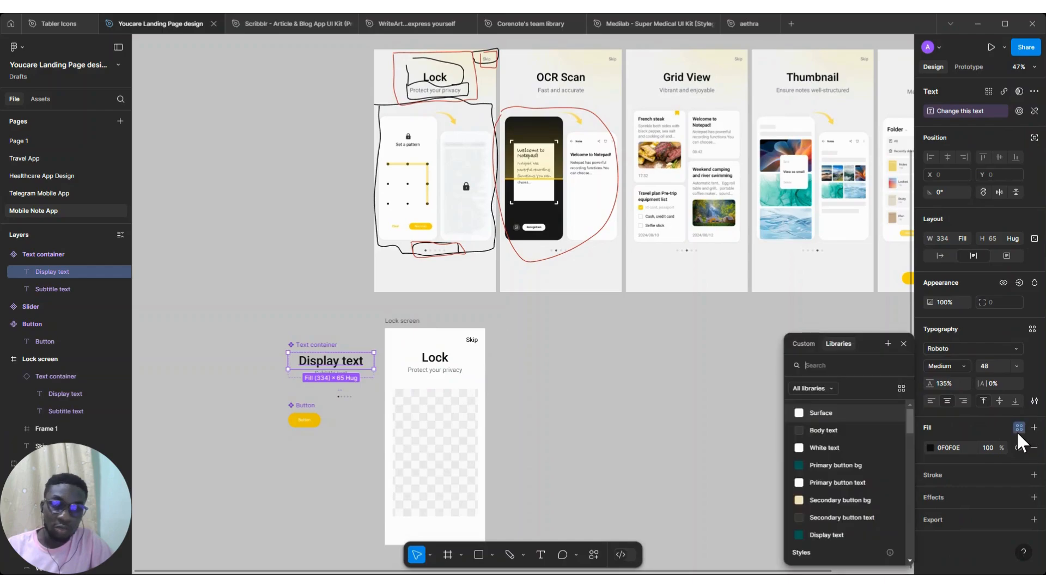
pyautogui.click(886, 343)
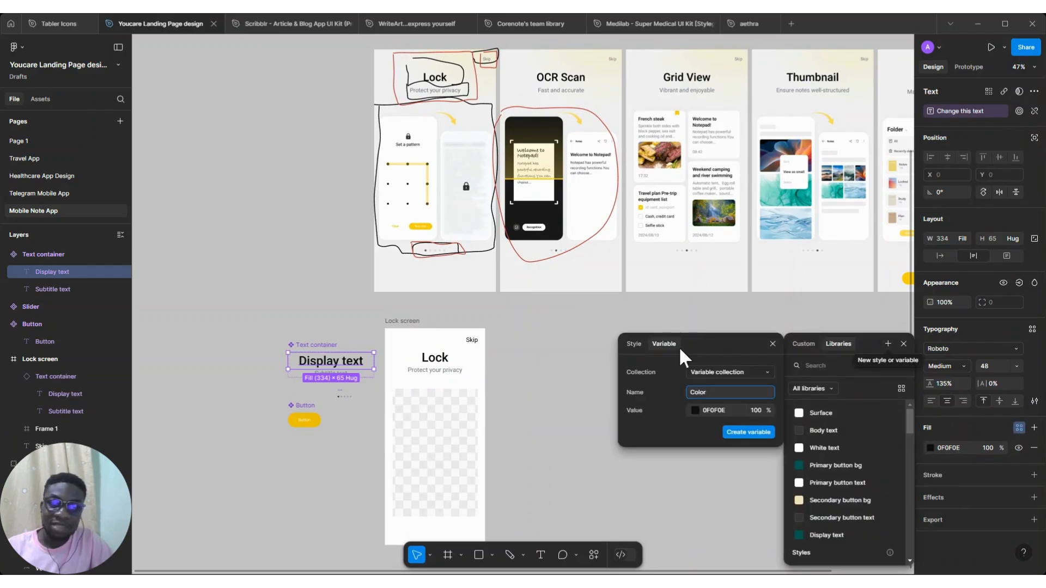
pyautogui.click(638, 345)
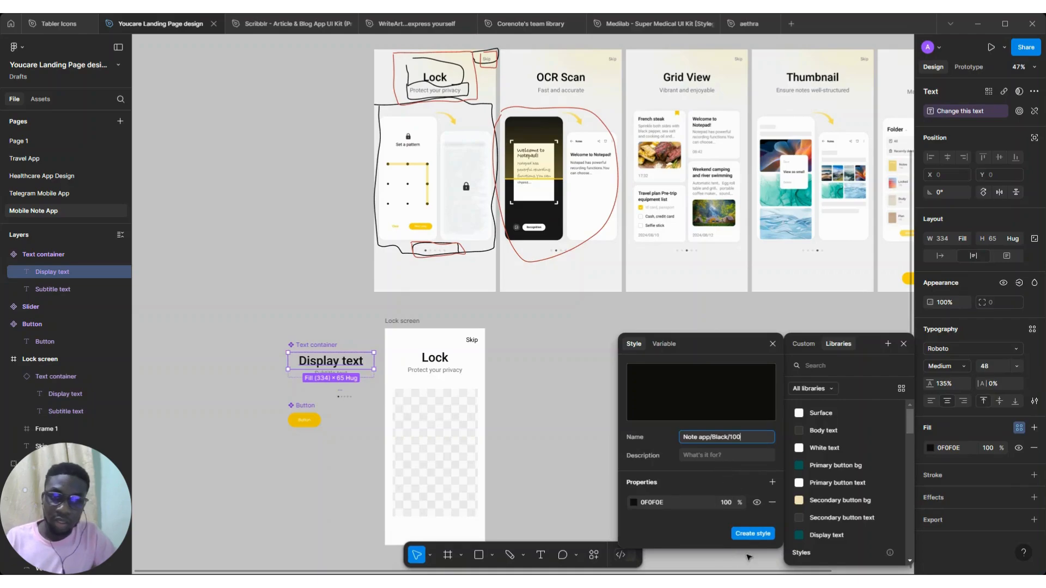
pyautogui.click(751, 533)
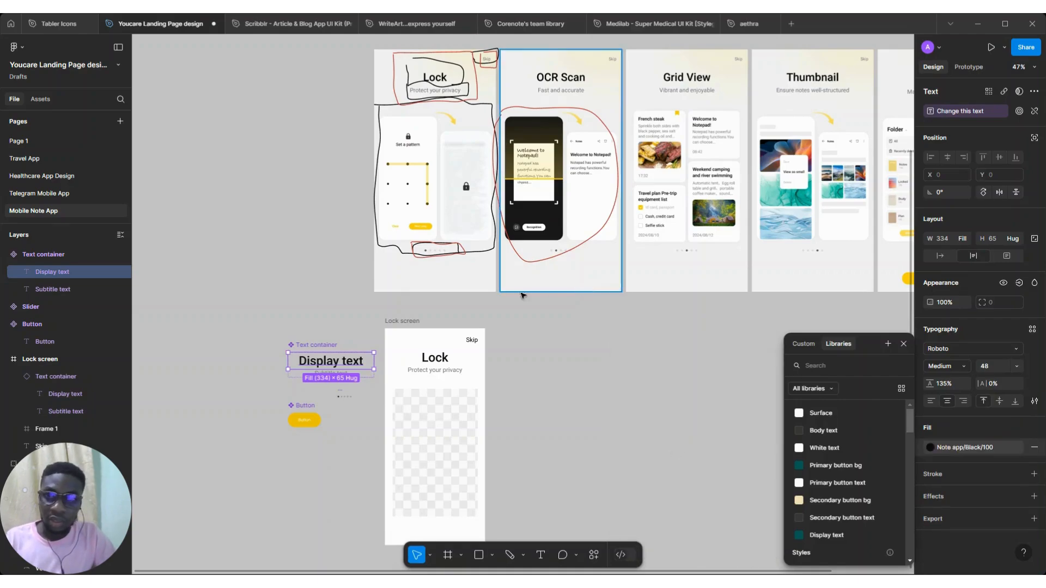
# Create a color style named Note app/Black/Disabled from the Subtitle text layer's 757678 fill
pyautogui.keyDown('ctrl'); pyautogui.scroll(5, 321, 389); pyautogui.keyUp('ctrl')
pyautogui.click(334, 343)
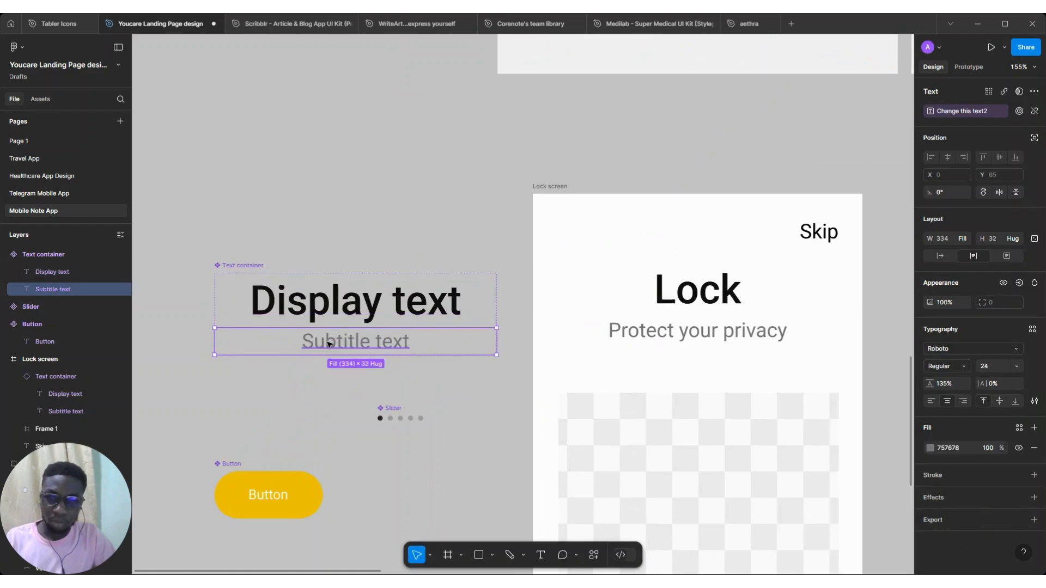
pyautogui.click(1018, 428)
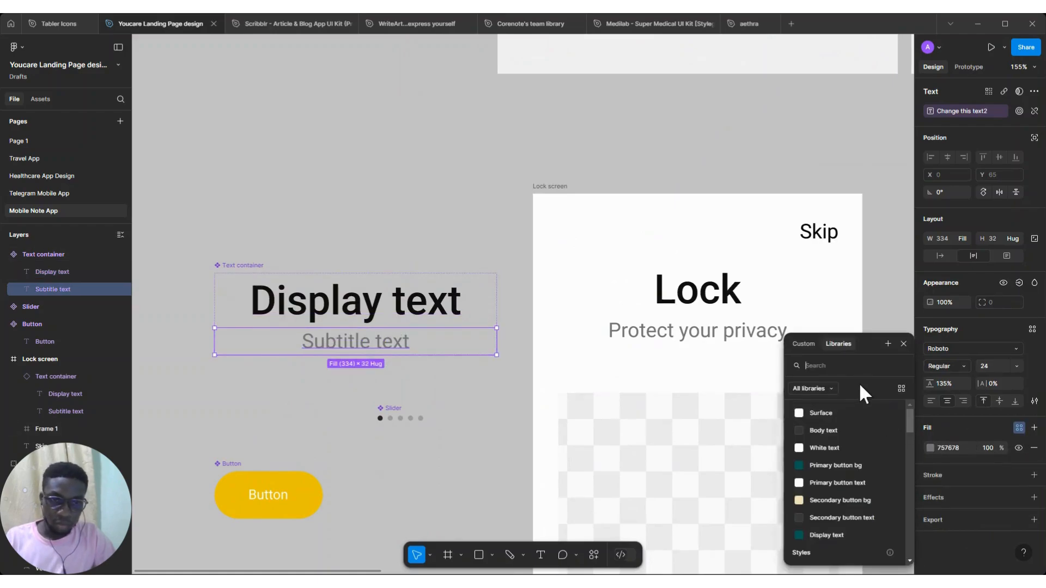
pyautogui.click(887, 342)
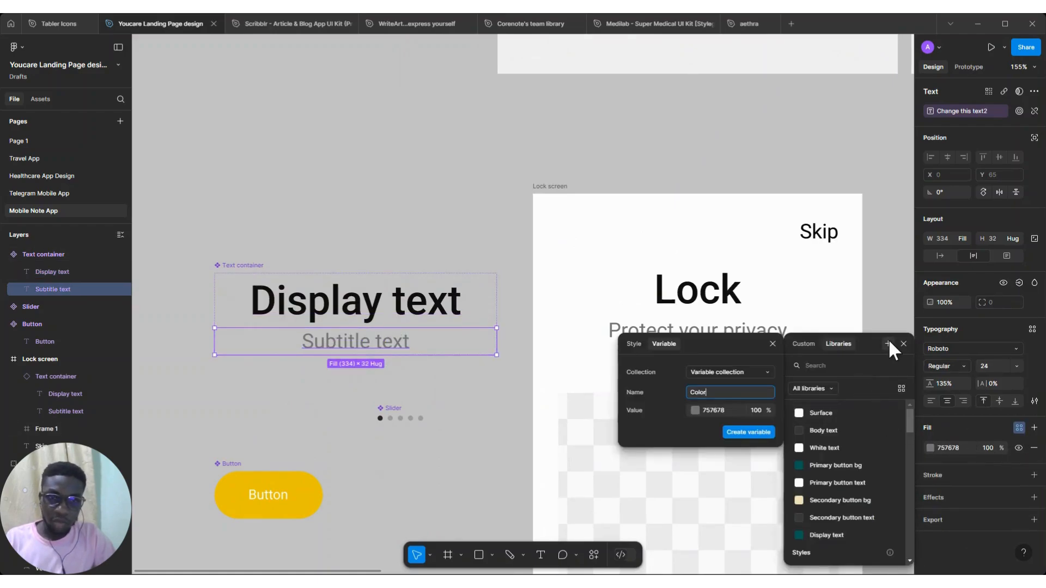
pyautogui.click(635, 343)
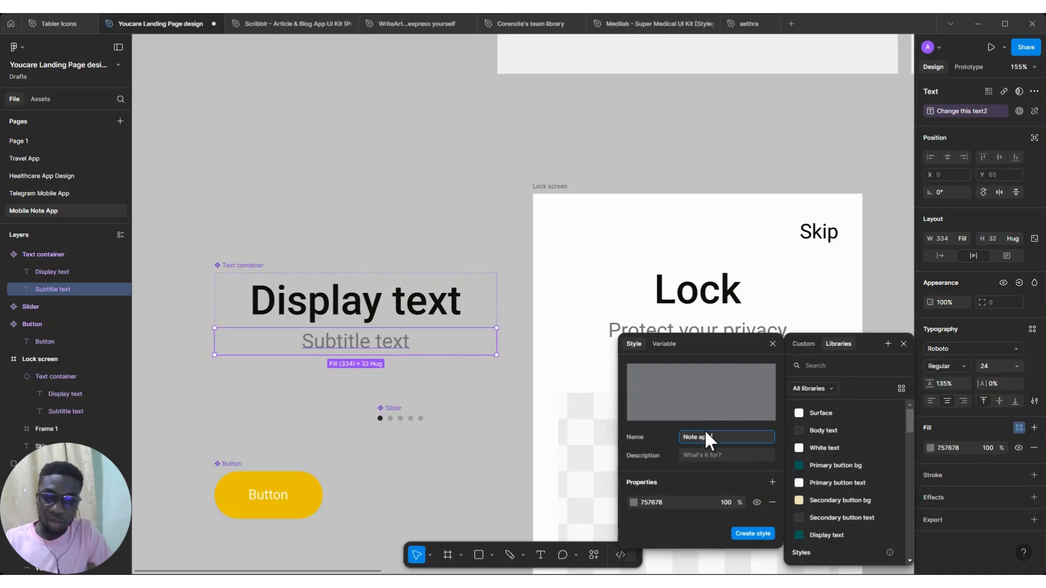
pyautogui.write('k')
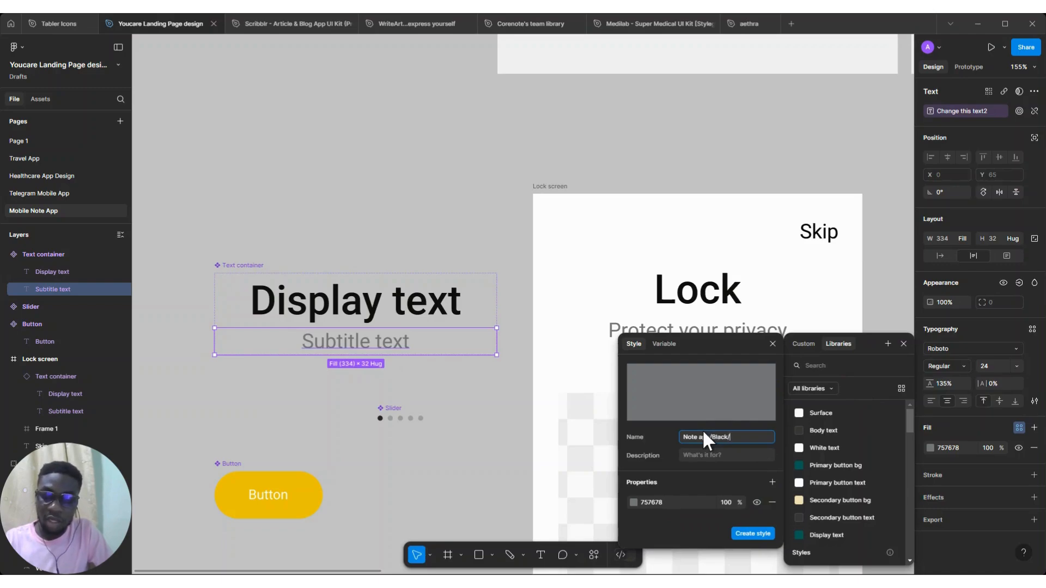
pyautogui.write('/')
pyautogui.write('Disa')
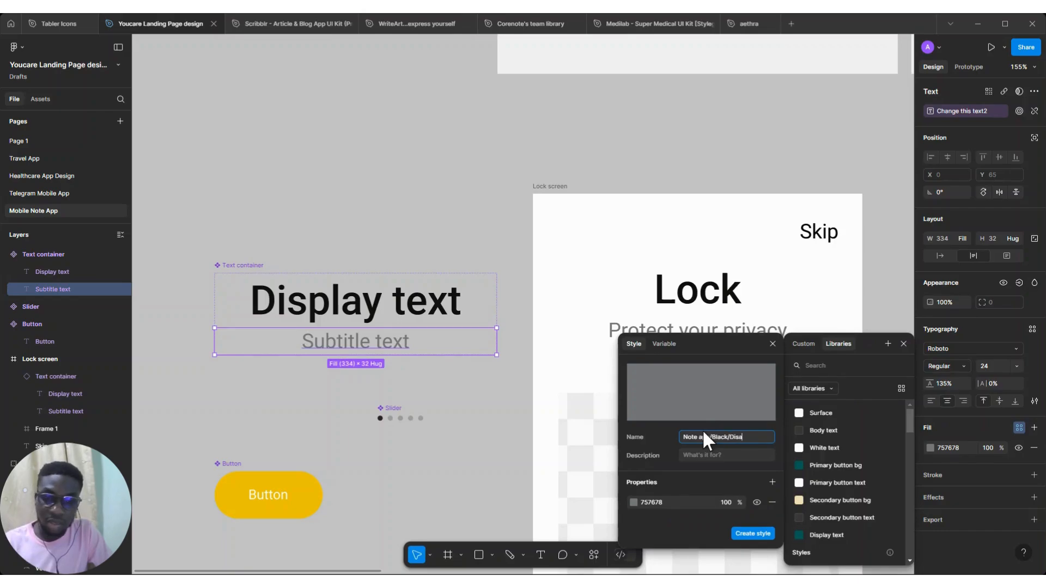
pyautogui.write('nled')
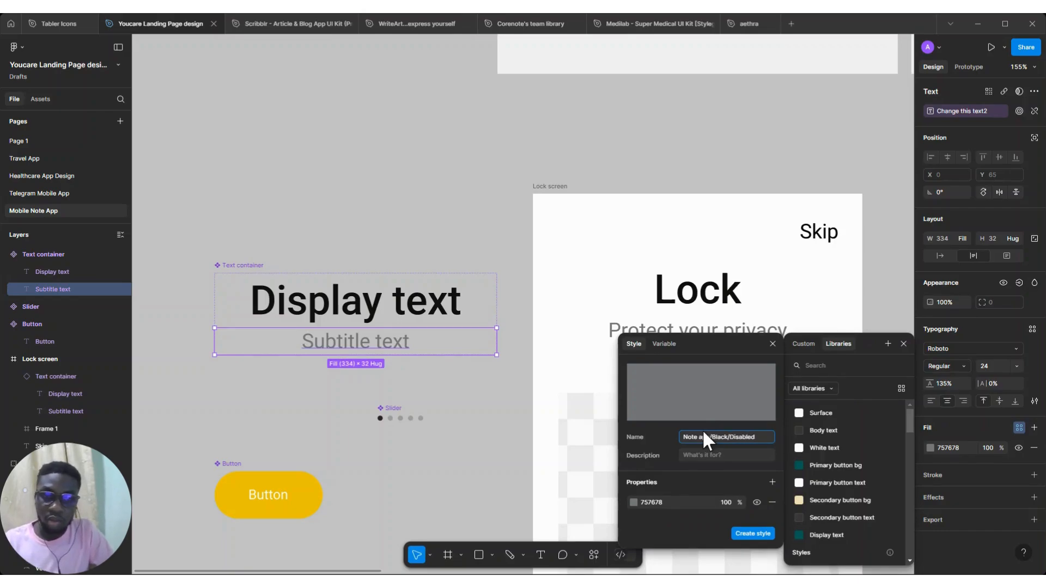
pyautogui.click(748, 540)
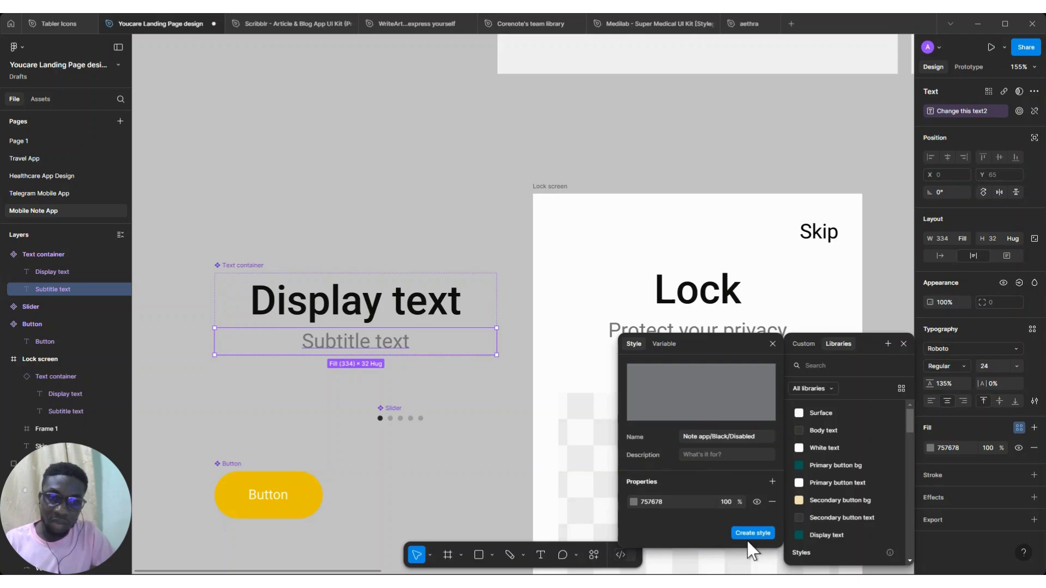
pyautogui.click(758, 439)
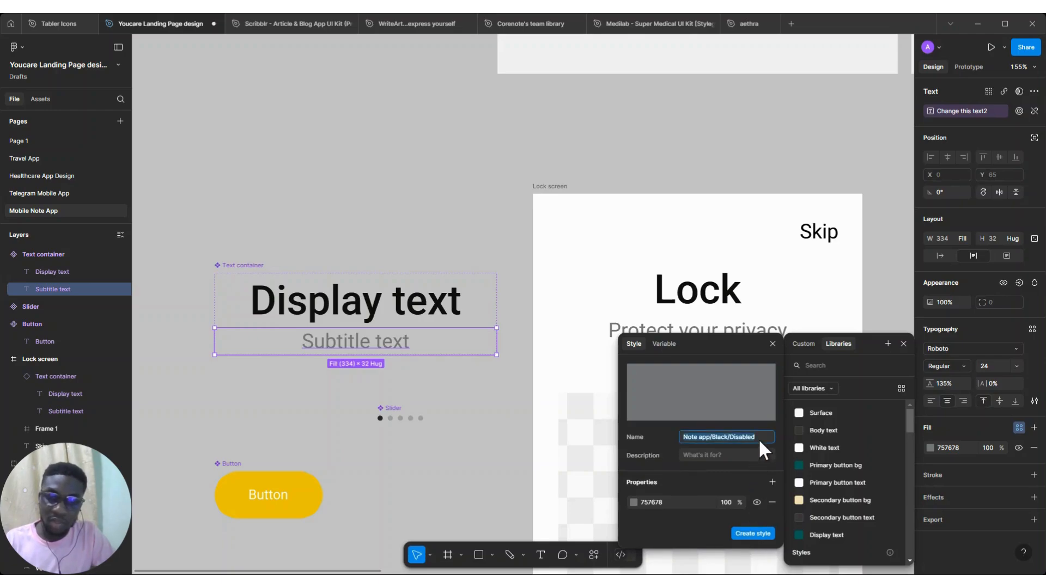
pyautogui.click(746, 534)
# Apply the Note app/Black/100 style to the Slider component's solid dot color
pyautogui.scroll(-5, 703, 367)
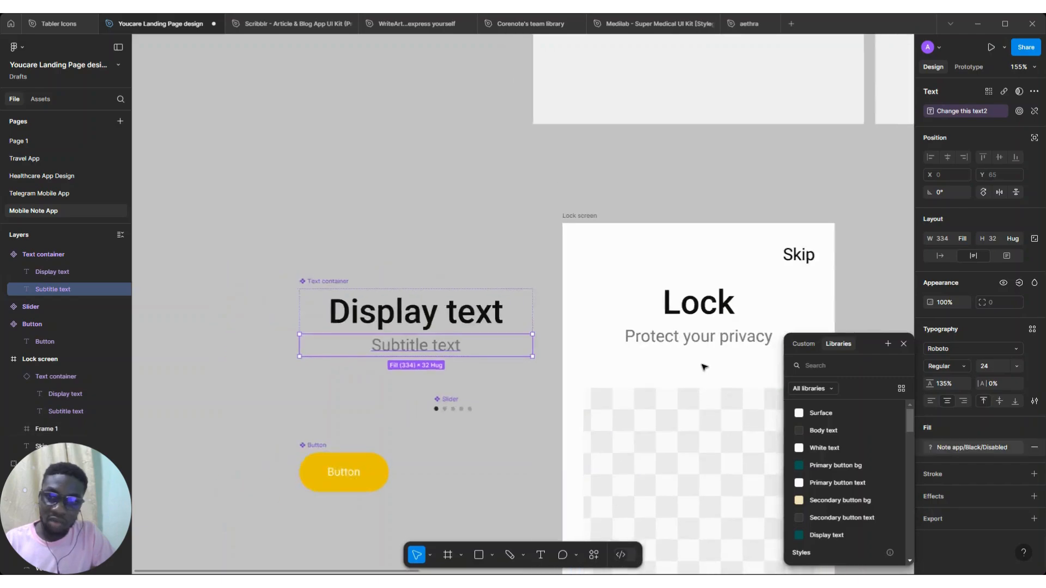
pyautogui.hscroll(3, 704, 367)
pyautogui.scroll(-1, 703, 367)
pyautogui.click(273, 222)
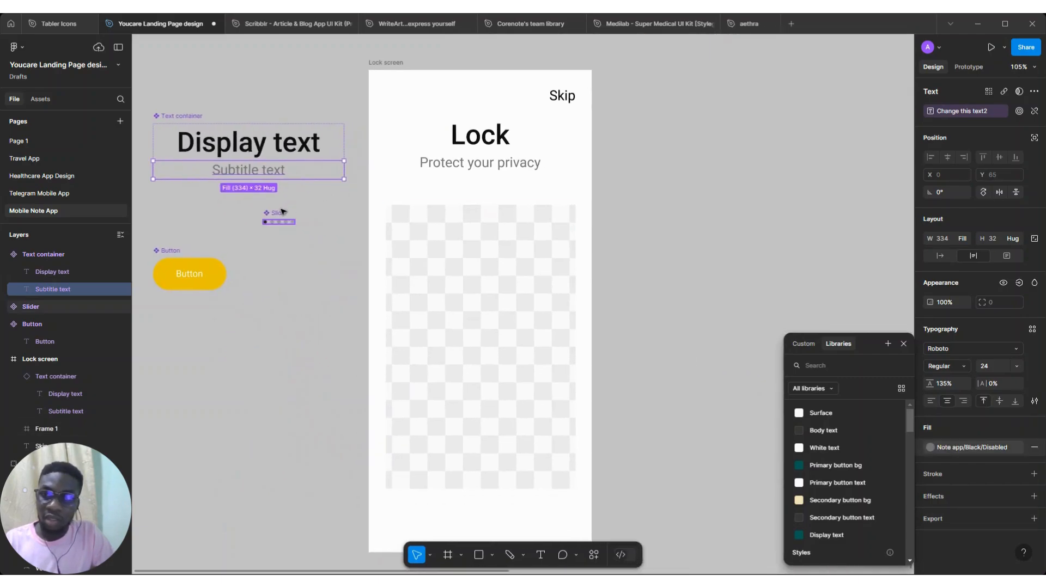
pyautogui.scroll(5, 270, 224)
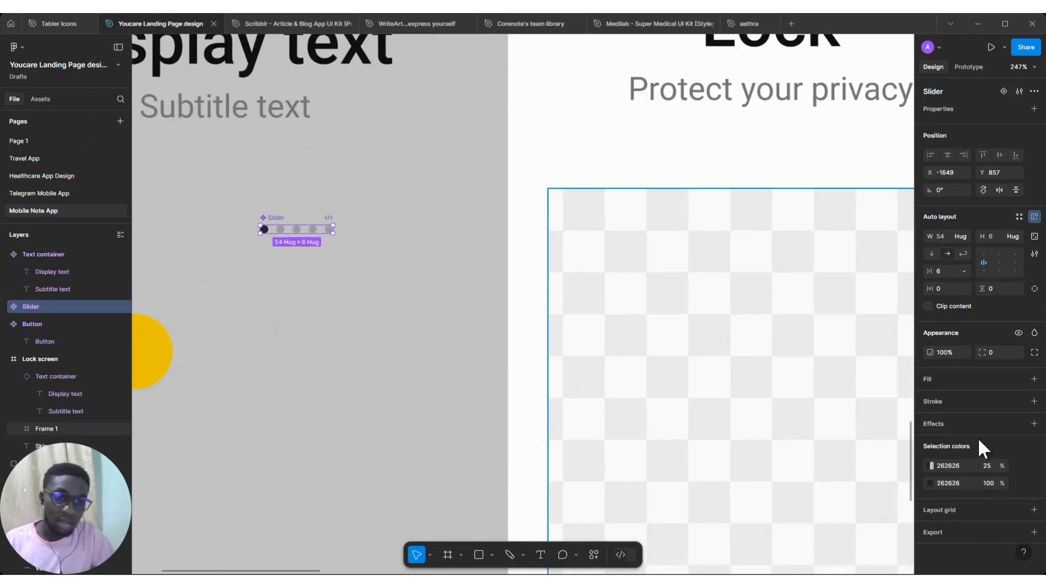
pyautogui.click(1019, 483)
pyautogui.scroll(-8, 877, 485)
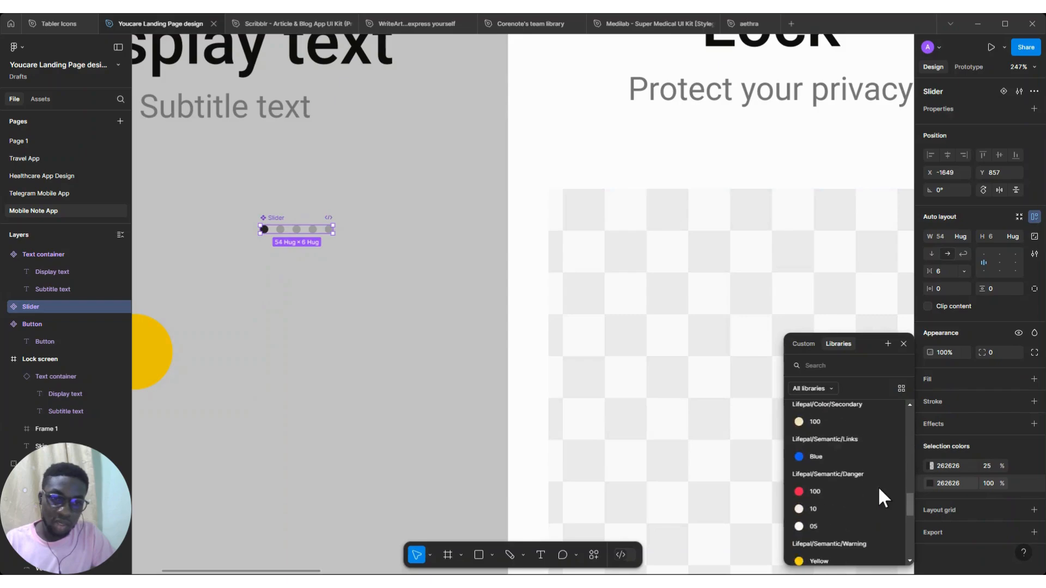
pyautogui.click(830, 533)
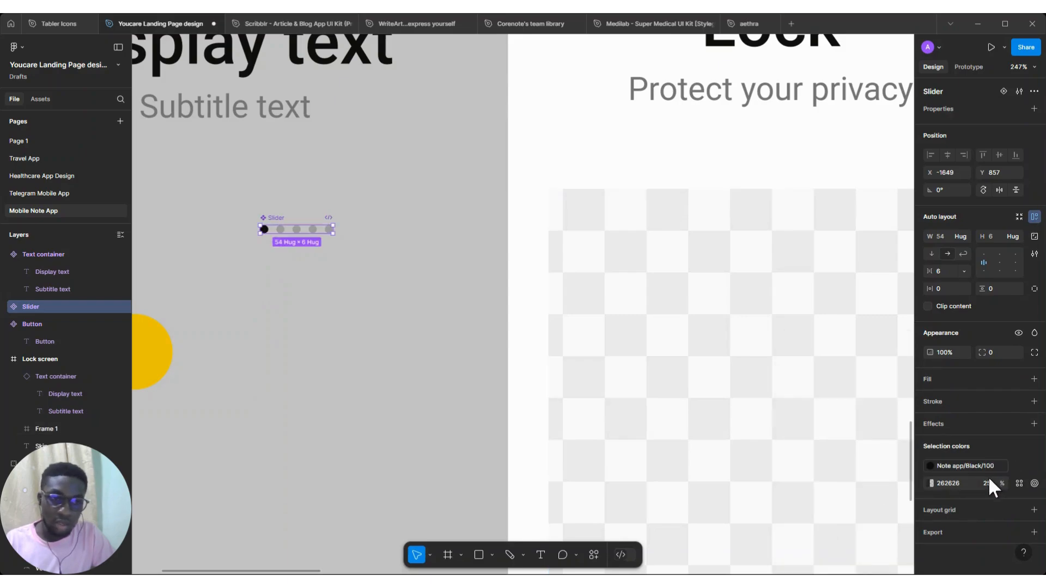
# Apply the Note app/Black/Disabled style to the Slider's faded 25% dot color
pyautogui.click(1019, 483)
pyautogui.scroll(-8, 842, 498)
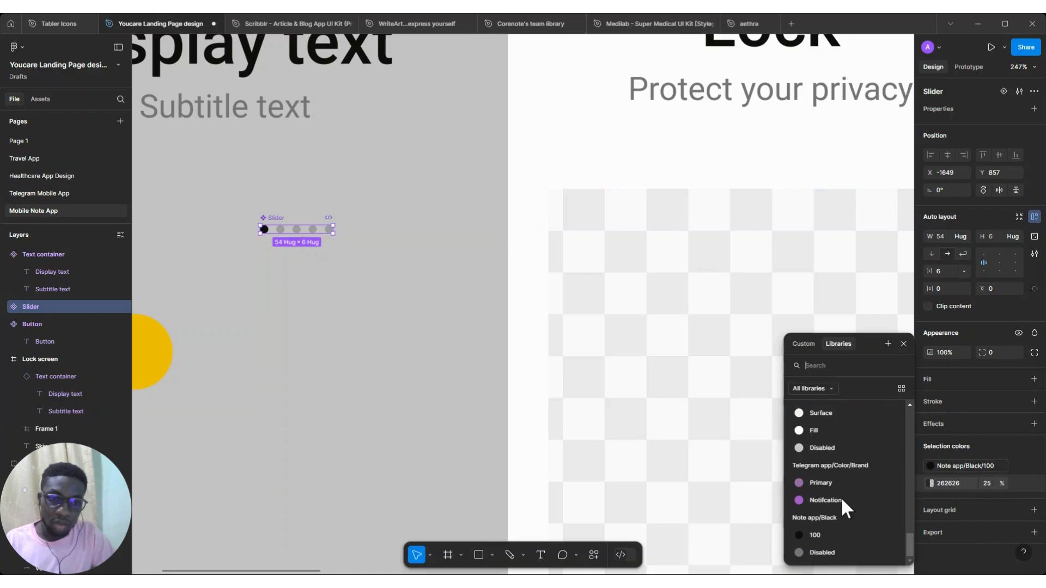
pyautogui.click(822, 552)
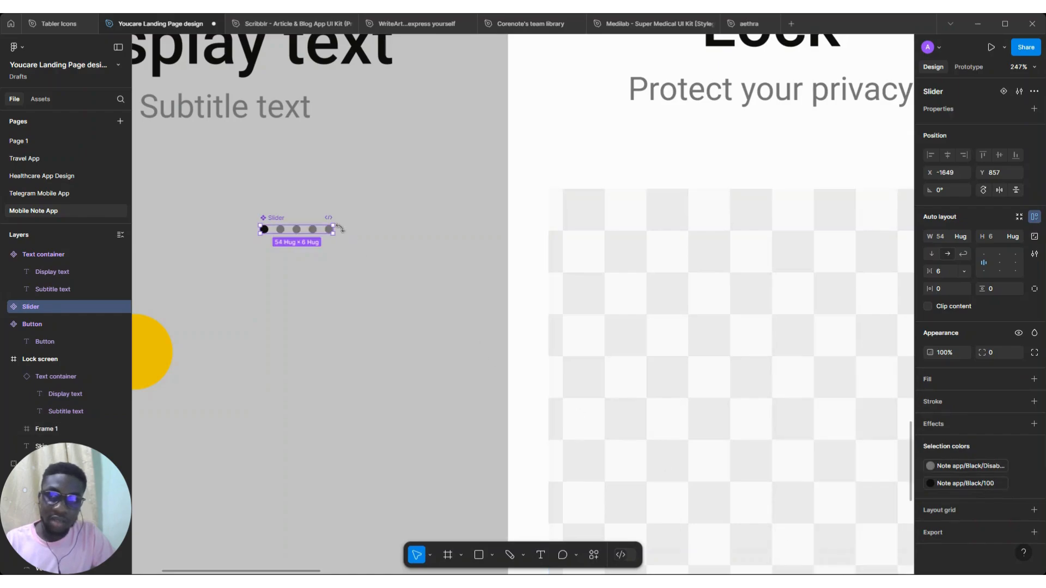
# Start creating a new color style from the Button component's yellow EDC200 fill
pyautogui.scroll(-5, 401, 287)
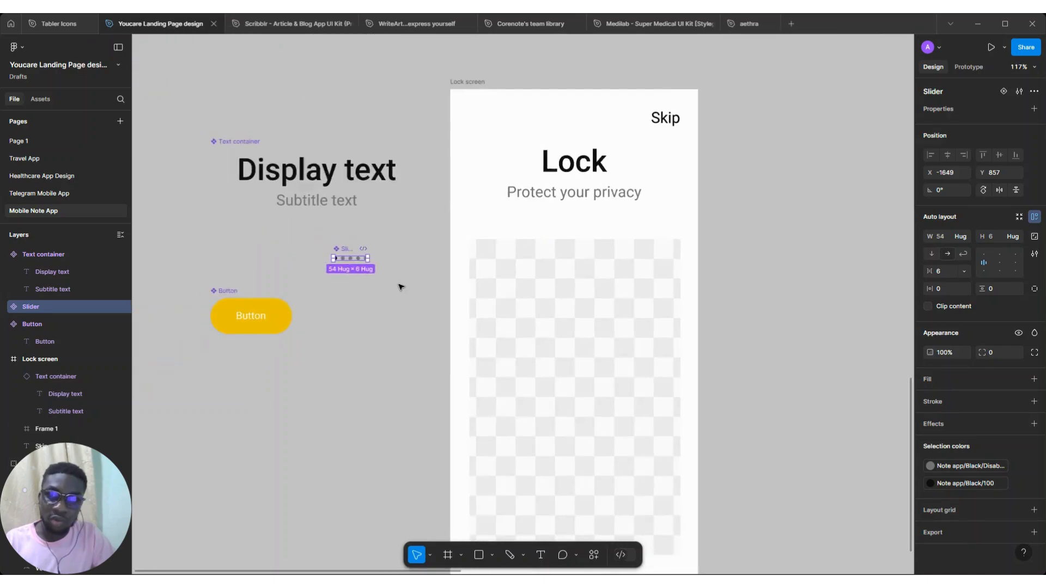
pyautogui.scroll(-3, 401, 287)
pyautogui.scroll(1, 401, 287)
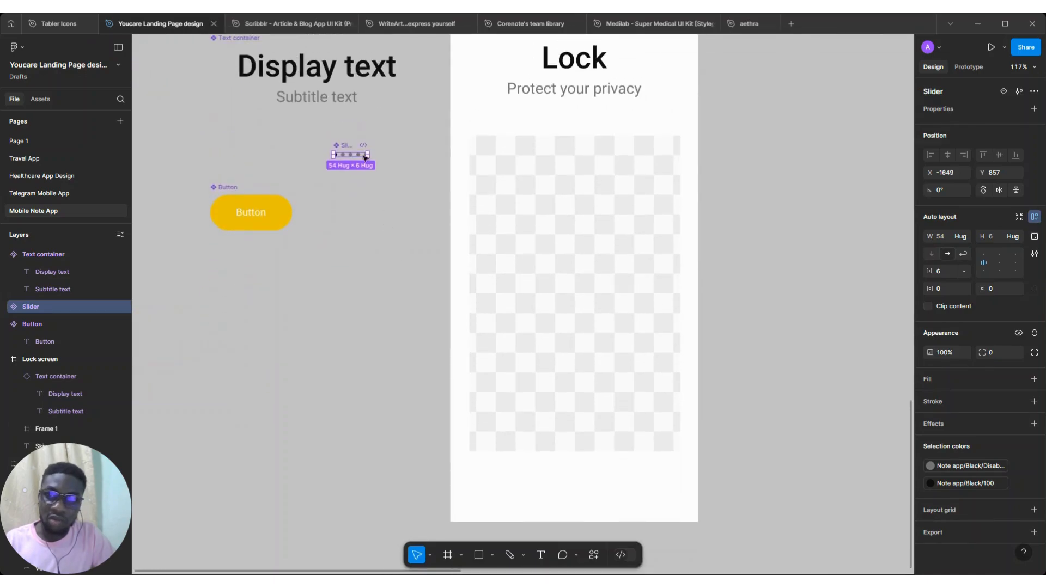
pyautogui.click(230, 199)
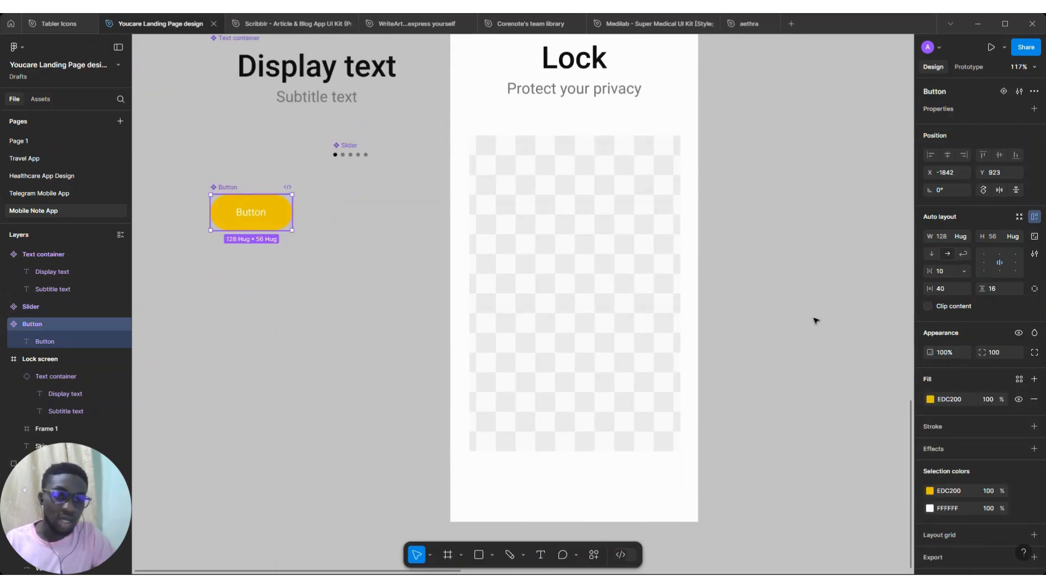
pyautogui.click(1018, 380)
pyautogui.click(887, 343)
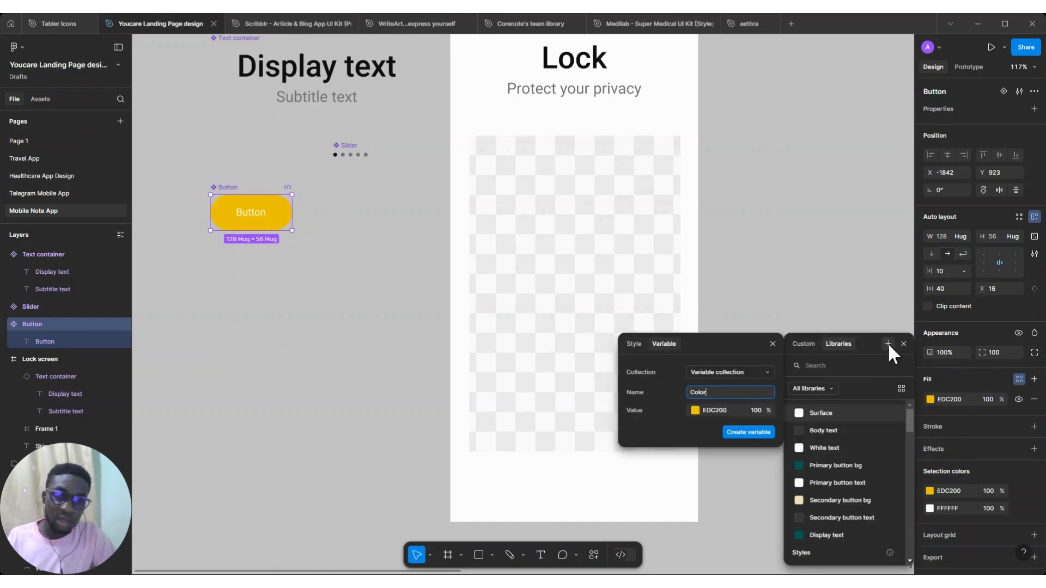
pyautogui.click(632, 343)
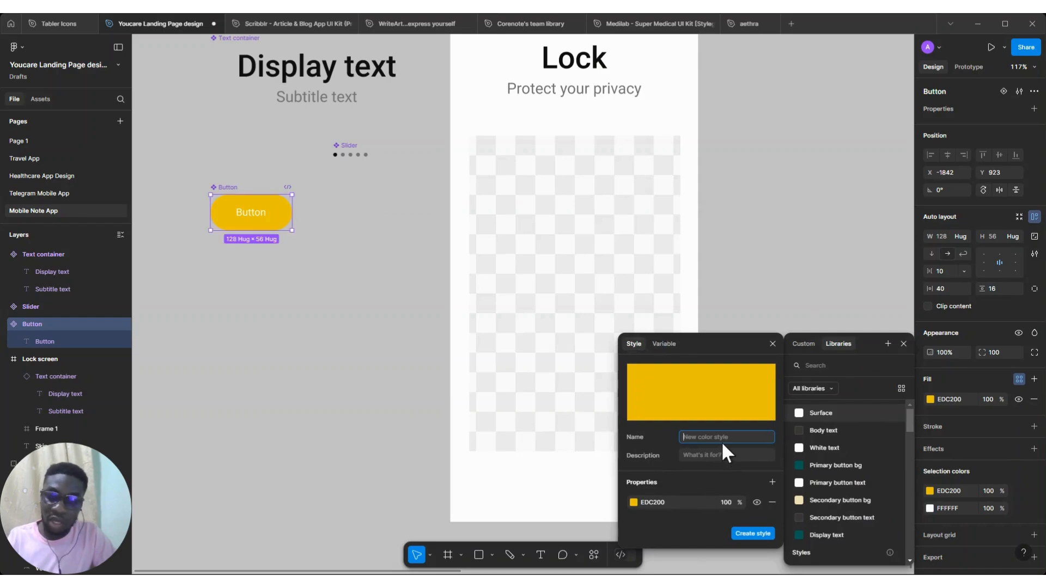
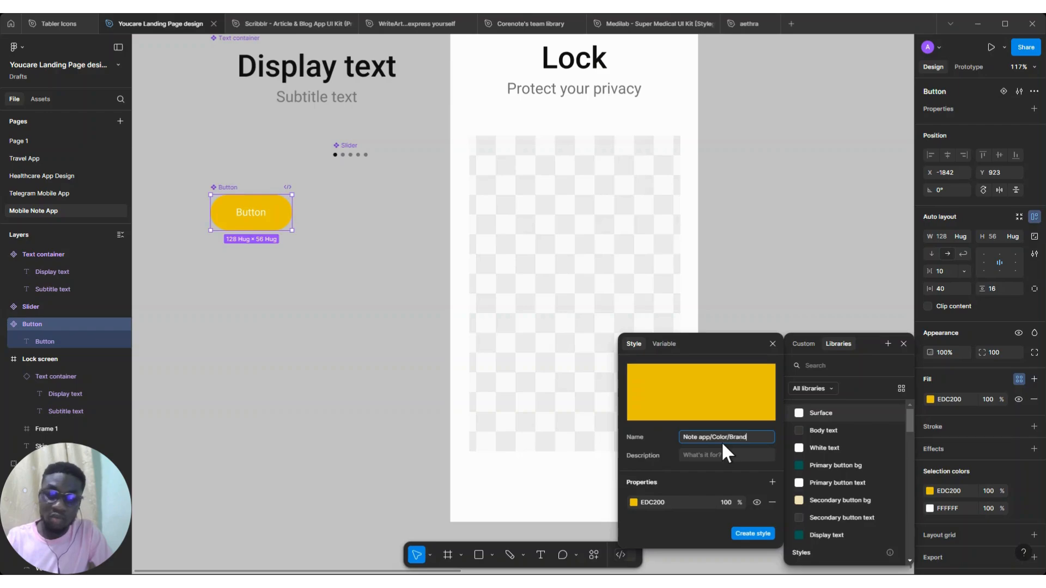
# Create the color style named Note app/Color/Brand from the Button component's EDC200 fill
pyautogui.scroll(-5, 593, 202)
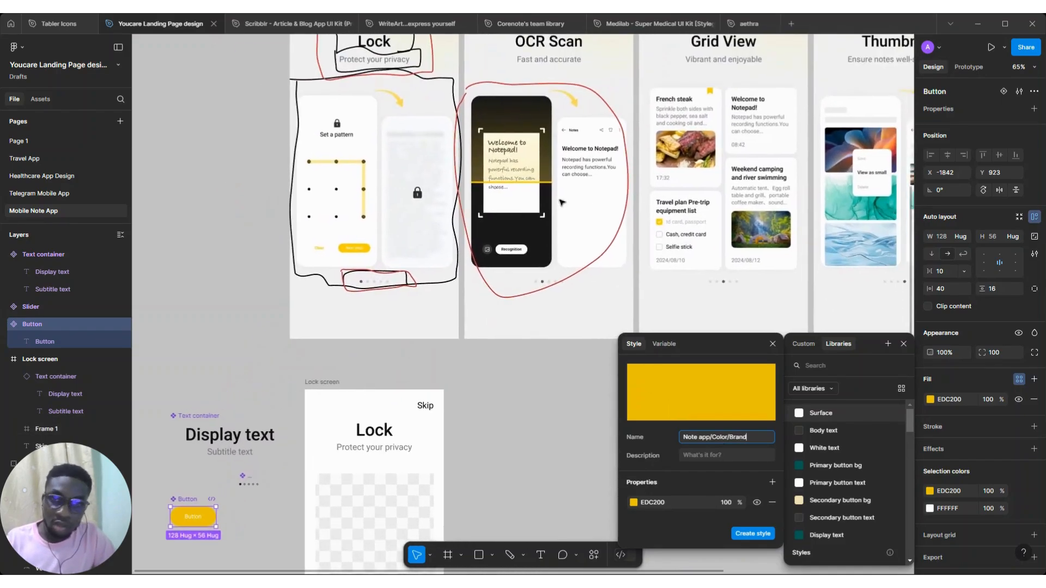
pyautogui.hscroll(8, 561, 203)
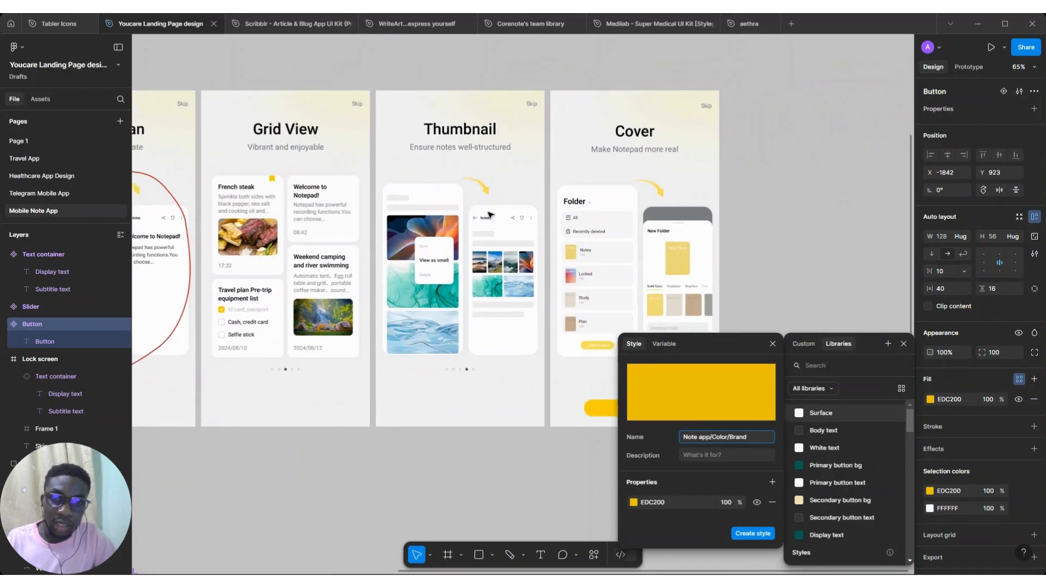
pyautogui.hscroll(-10, 490, 214)
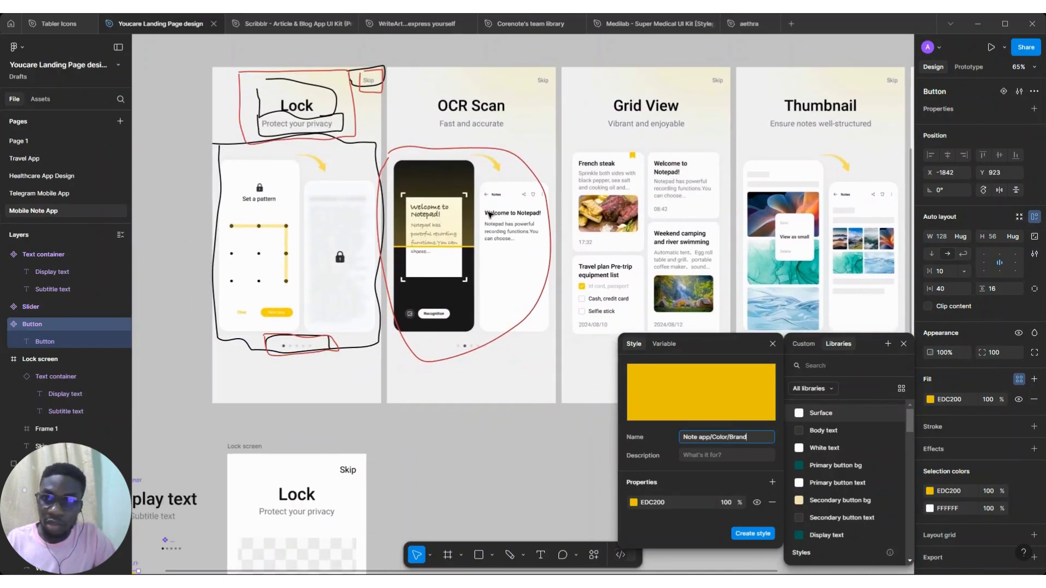
pyautogui.scroll(-6, 491, 214)
pyautogui.hscroll(-2, 490, 214)
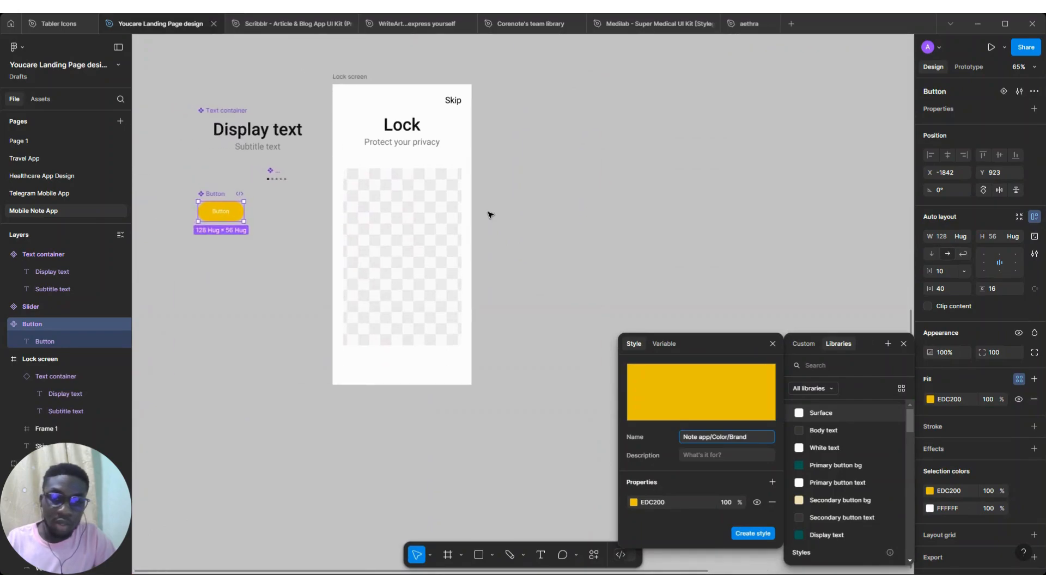
pyautogui.scroll(2, 490, 215)
pyautogui.click(749, 533)
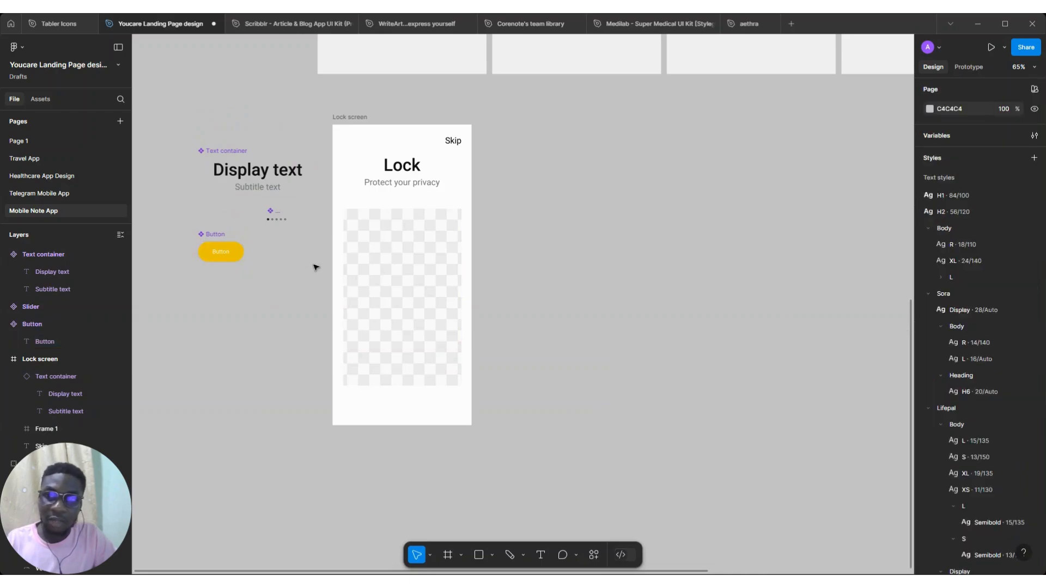
# Select the Text container, Slider and Button components together and align them to the left
pyautogui.moveTo(316, 270); pyautogui.dragTo(178, 118)
pyautogui.click(931, 159)
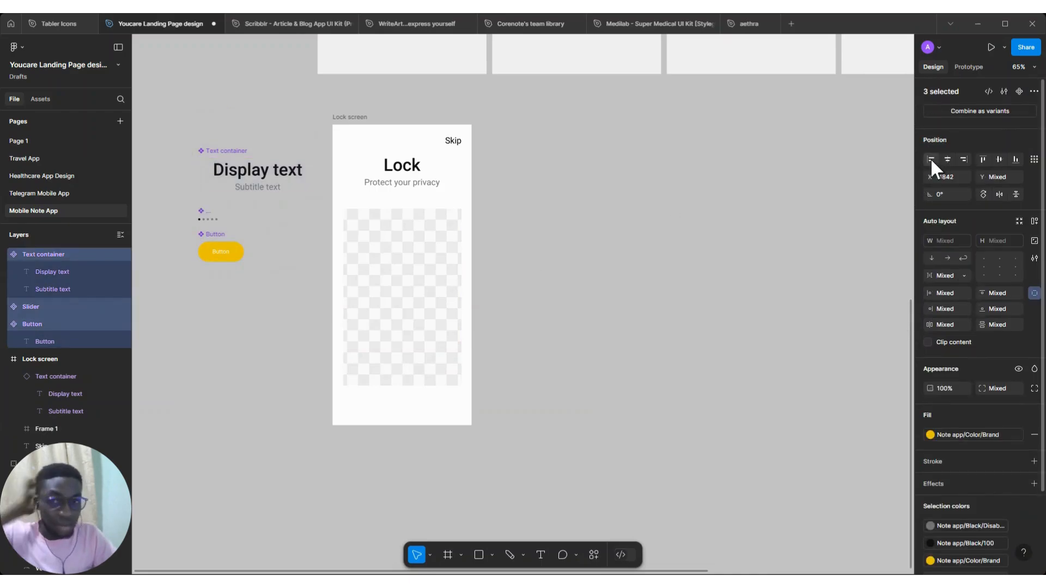
pyautogui.scroll(8, 568, 310)
pyautogui.scroll(6, 568, 311)
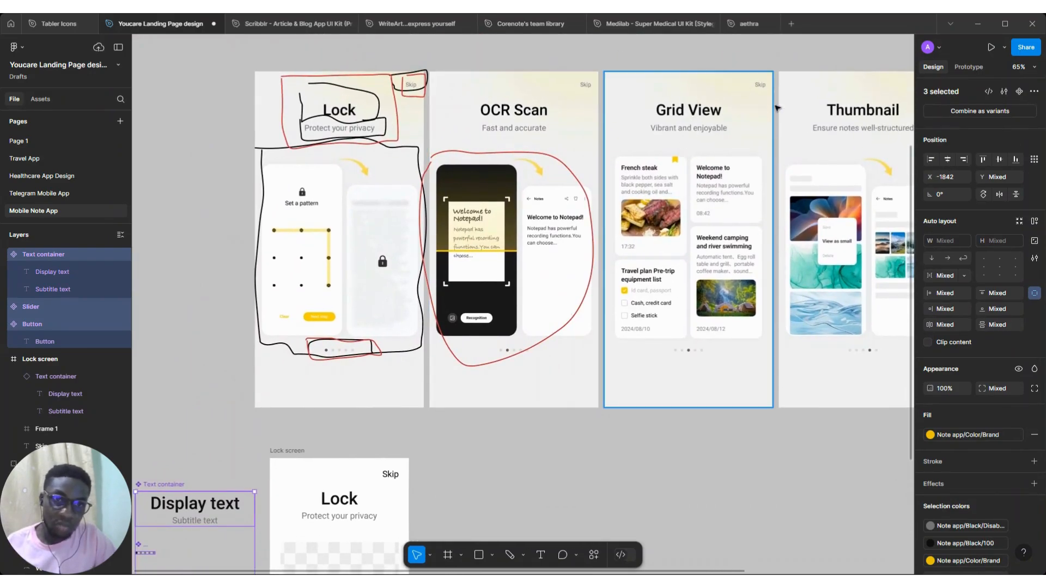
pyautogui.hscroll(4, 745, 157)
pyautogui.hscroll(-3, 670, 245)
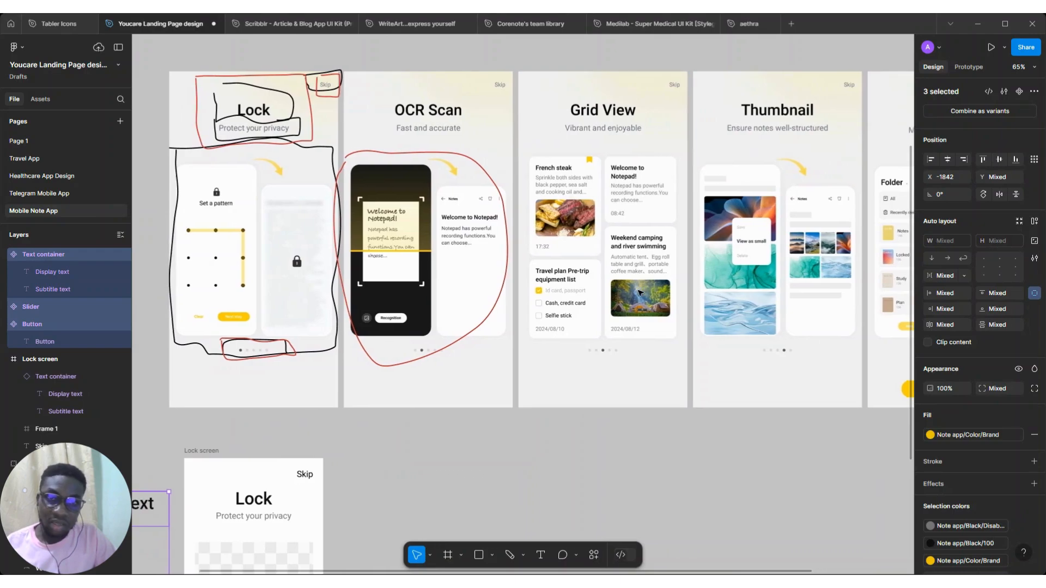
pyautogui.scroll(-6, 640, 293)
pyautogui.hscroll(-3, 639, 293)
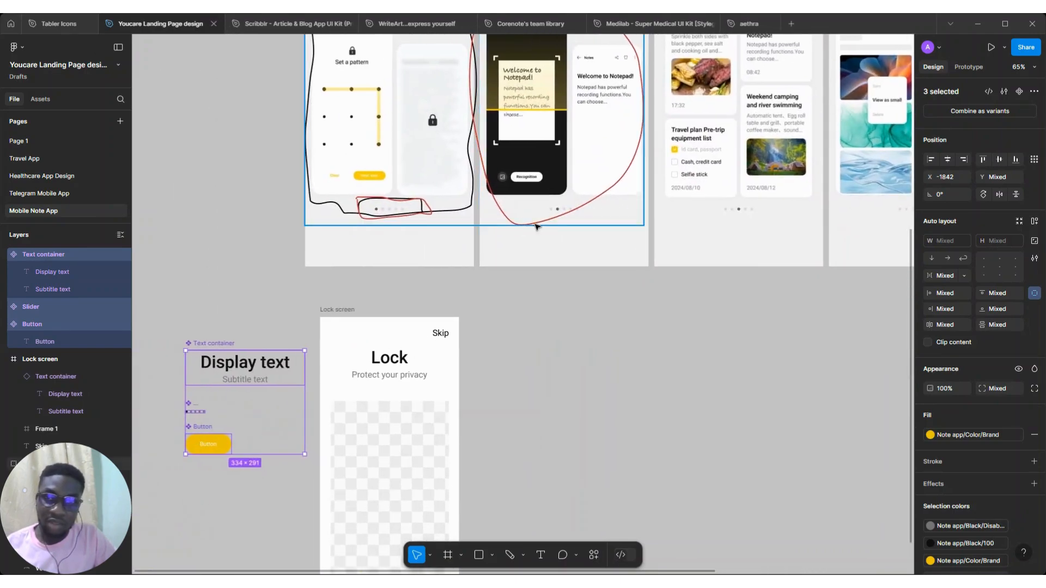
# Detach the Disabled style from the Slider's faded dot color and resample it from the reference dots, adjusting to B5B5B5
pyautogui.click(201, 413)
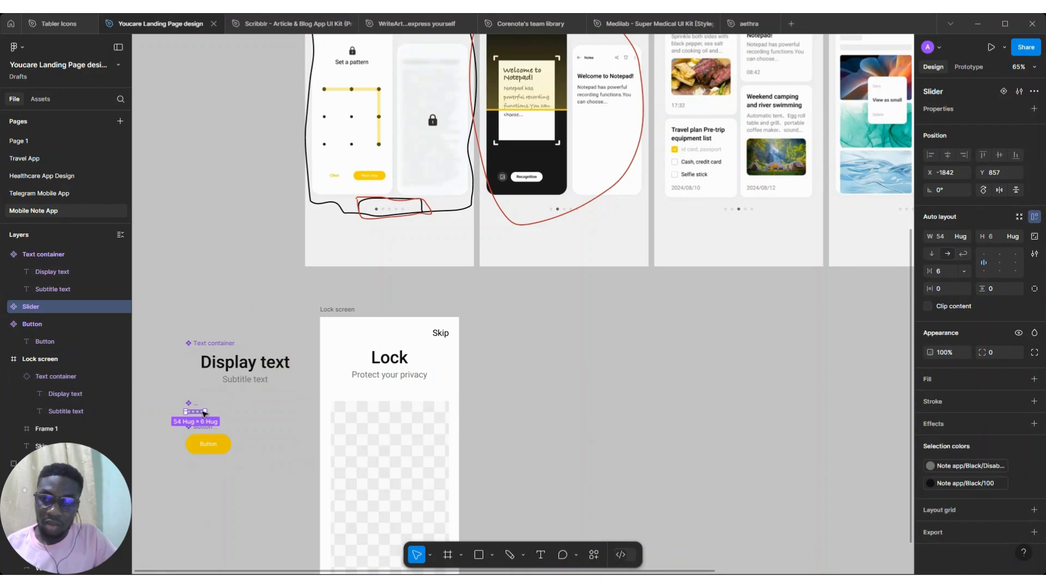
pyautogui.click(1019, 466)
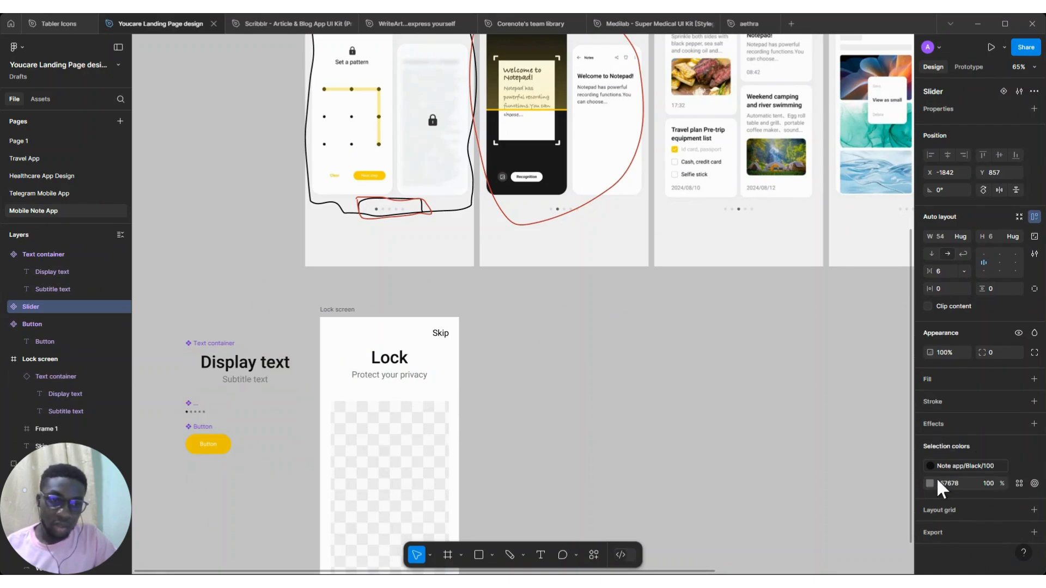
pyautogui.click(929, 483)
pyautogui.click(799, 479)
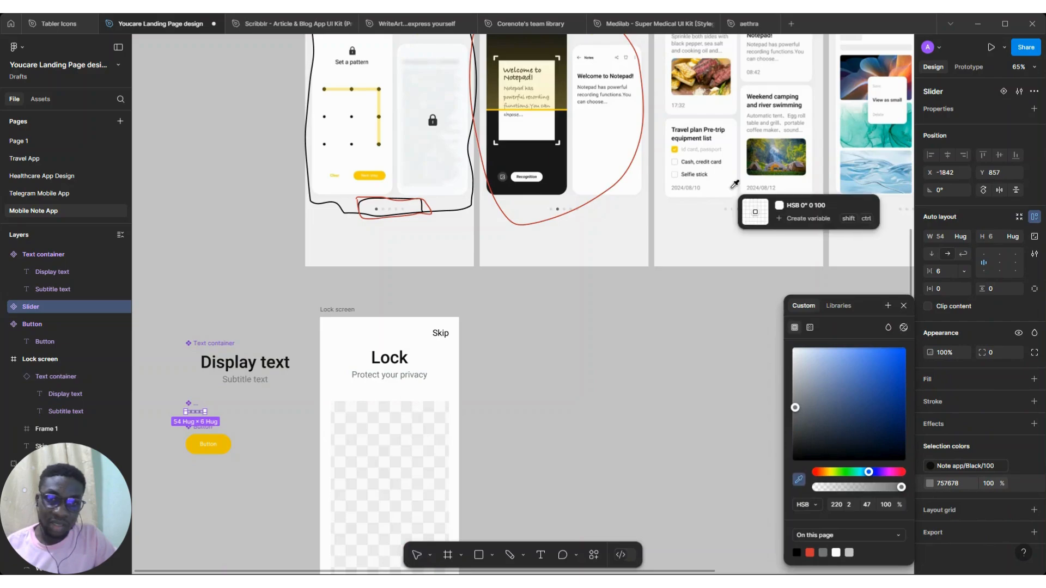
pyautogui.keyDown('ctrl'); pyautogui.scroll(5, 733, 187); pyautogui.keyUp('ctrl')
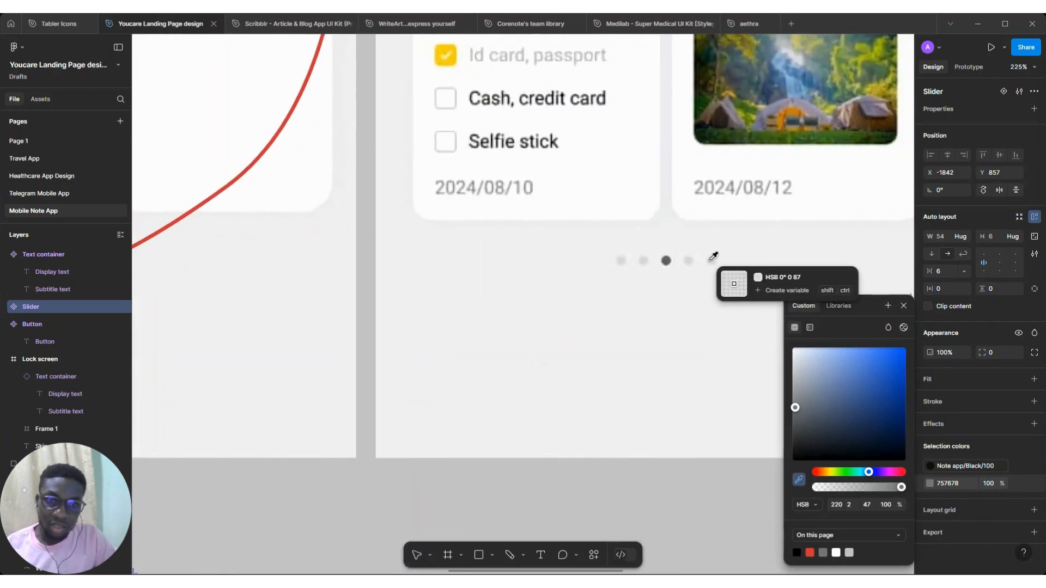
pyautogui.click(710, 260)
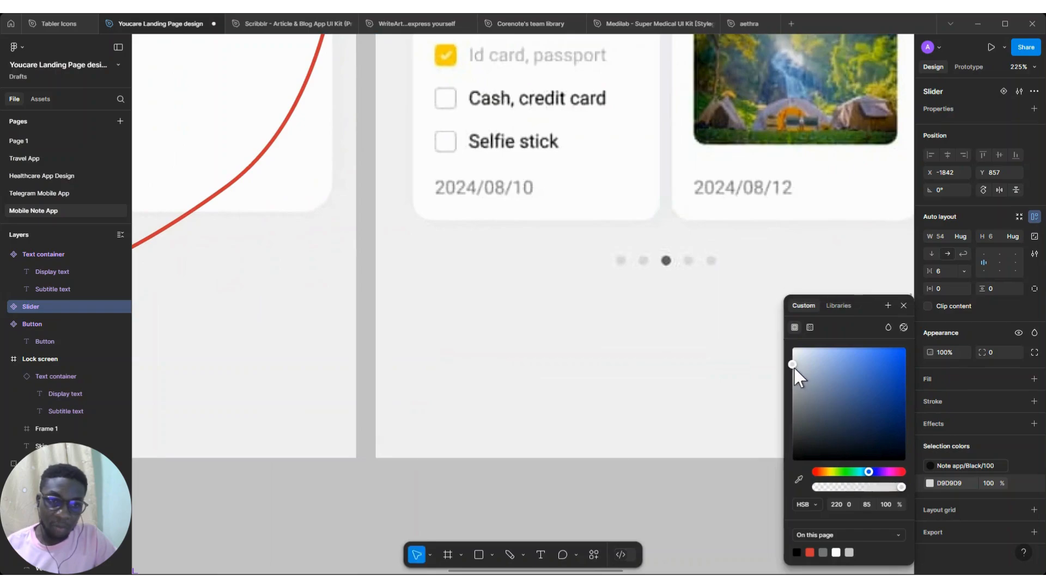
pyautogui.moveTo(793, 368); pyautogui.dragTo(789, 381)
# Create a color style named Note app/Black/Placeholder from the Slider's B5B5B5 dot color
pyautogui.scroll(-1, 531, 356)
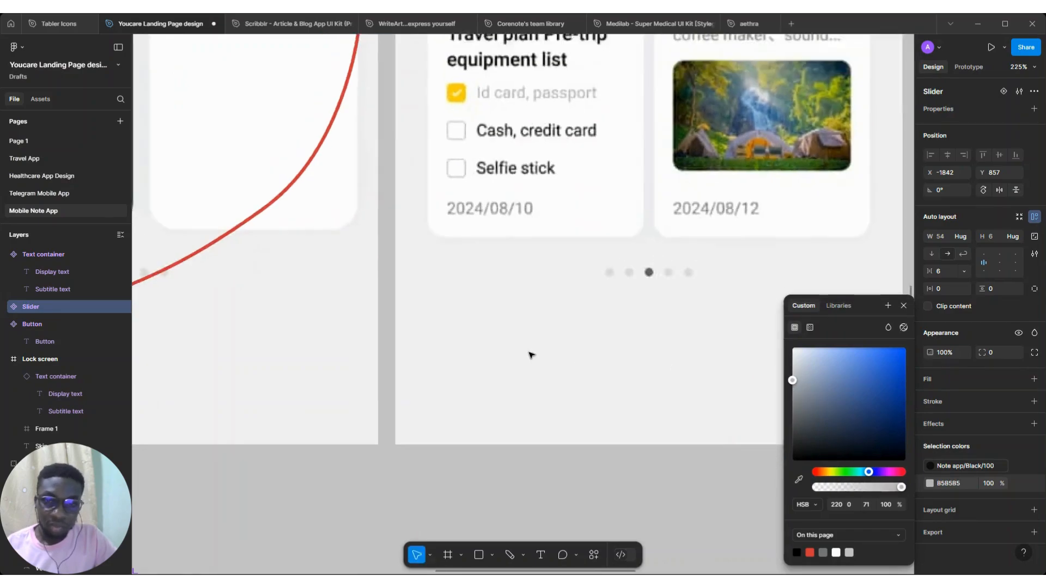
pyautogui.scroll(-9, 531, 355)
pyautogui.hscroll(-8, 531, 355)
pyautogui.scroll(4, 317, 355)
pyautogui.scroll(-2, 316, 355)
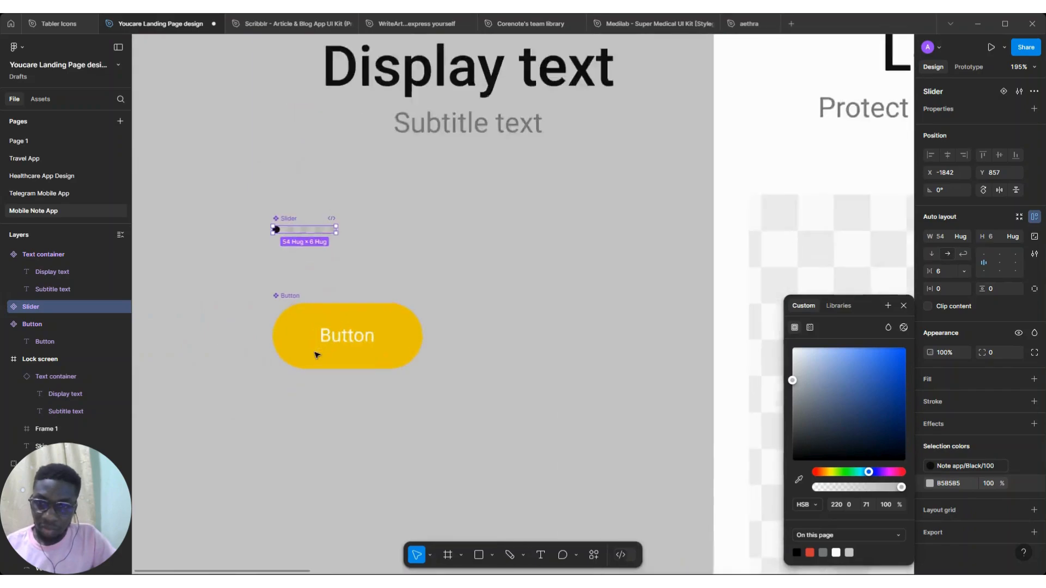
pyautogui.scroll(1, 316, 355)
pyautogui.scroll(-1, 316, 355)
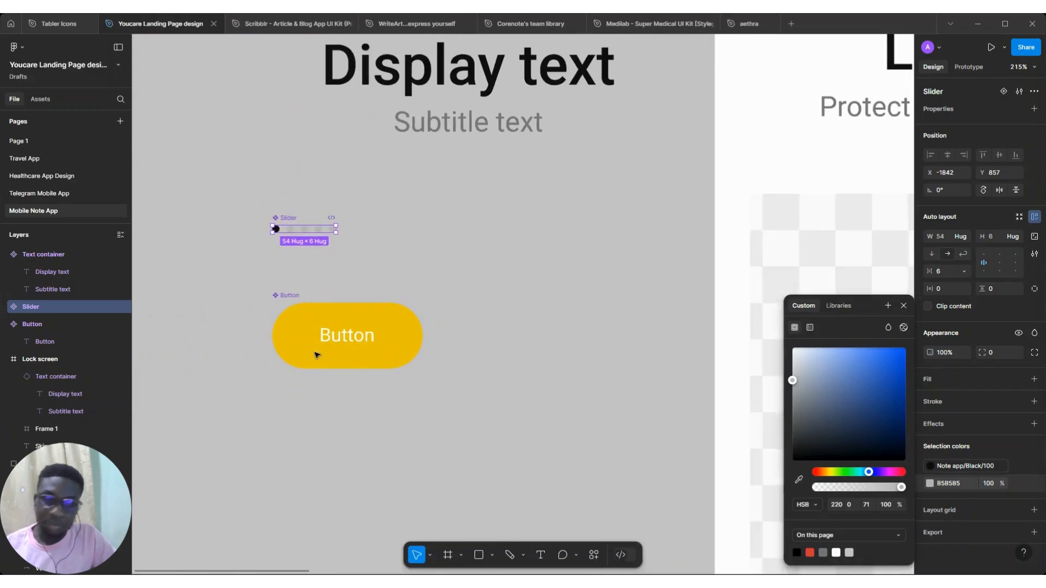
pyautogui.click(1021, 484)
pyautogui.click(1019, 483)
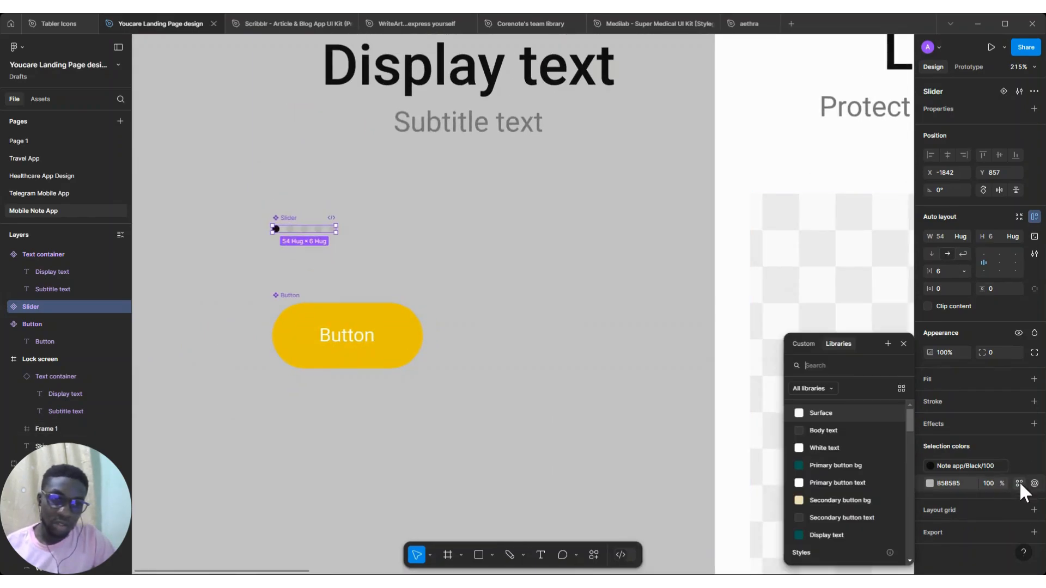
pyautogui.click(887, 343)
pyautogui.click(632, 345)
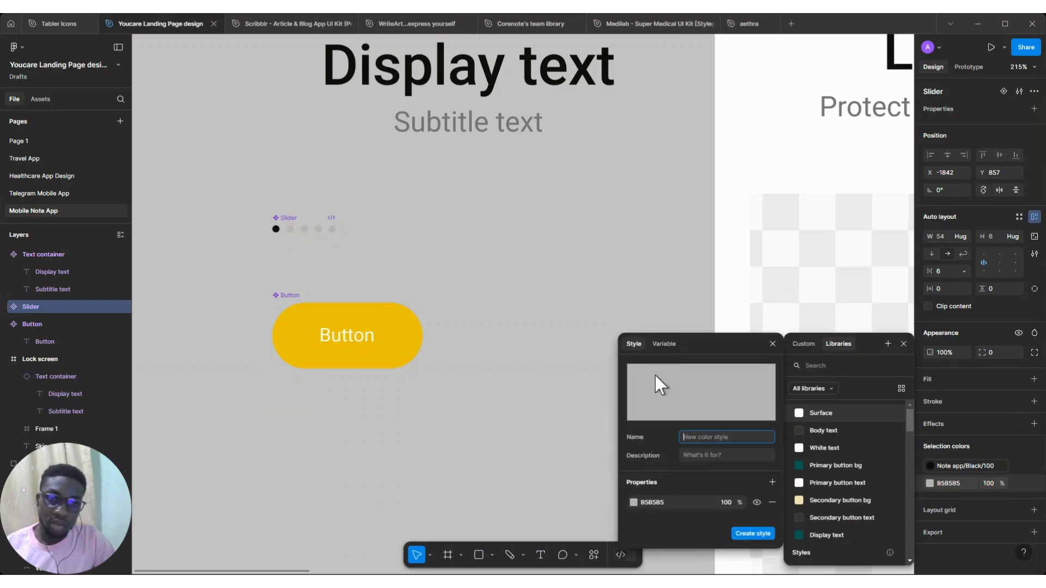
pyautogui.write('Note app/Black/Disabled')
pyautogui.press('BackSpace')
pyautogui.press('BackSpace')
pyautogui.press('BackSpace')
pyautogui.press('BackSpace')
pyautogui.press('BackSpace')
pyautogui.press('BackSpace')
pyautogui.press('BackSpace')
pyautogui.press('BackSpace')
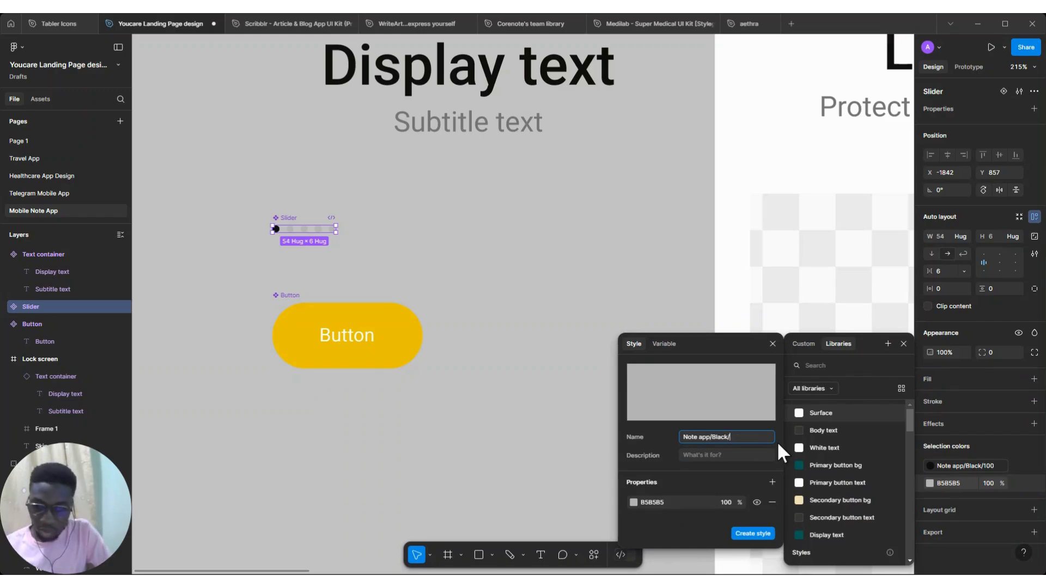
pyautogui.write('Placeholder')
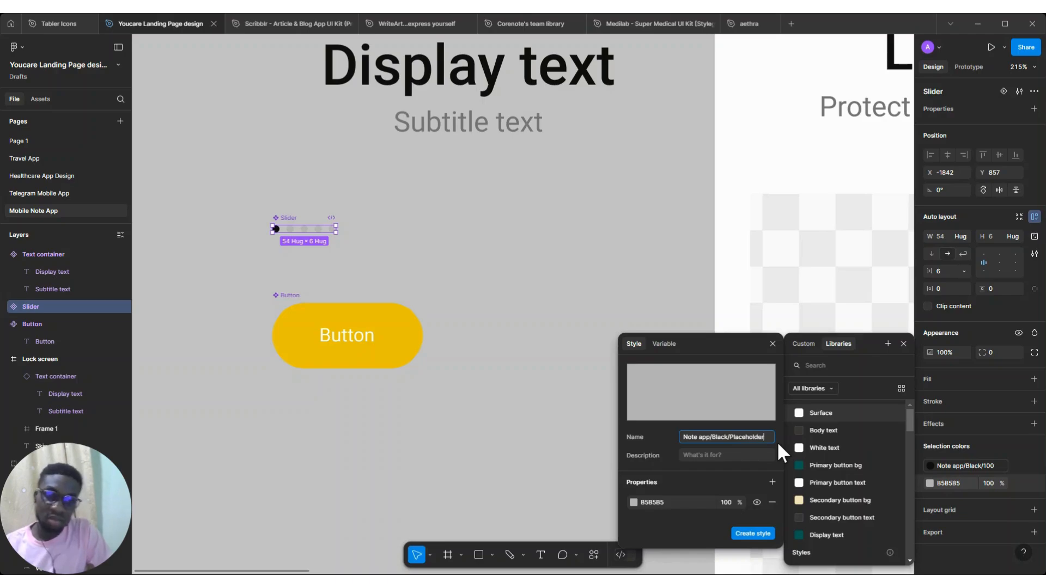
pyautogui.click(752, 534)
# Select the Lock screen frame and duplicate it beside the original
pyautogui.scroll(-6, 357, 313)
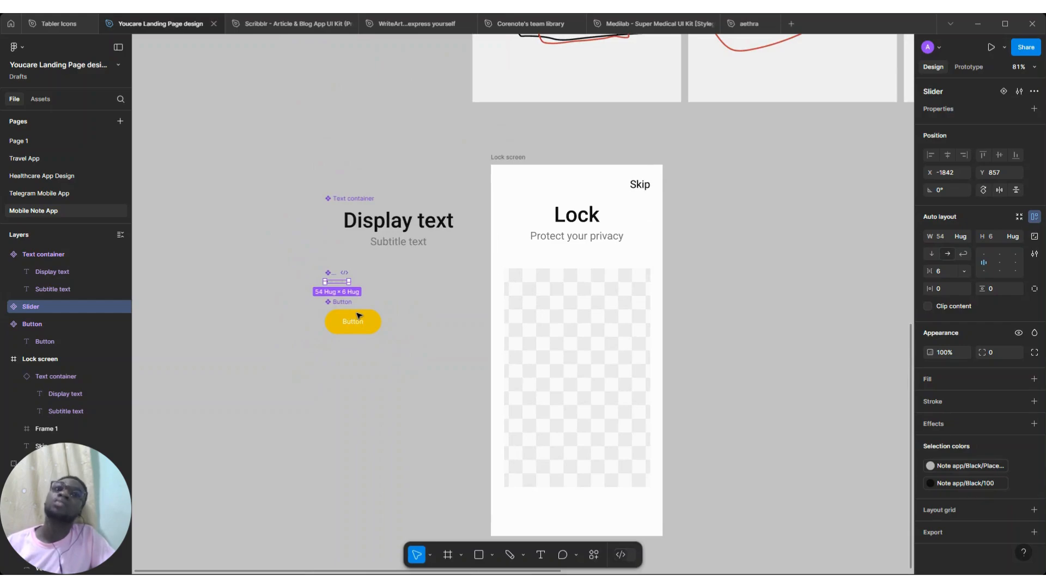
pyautogui.scroll(-3, 358, 315)
pyautogui.scroll(-1, 357, 315)
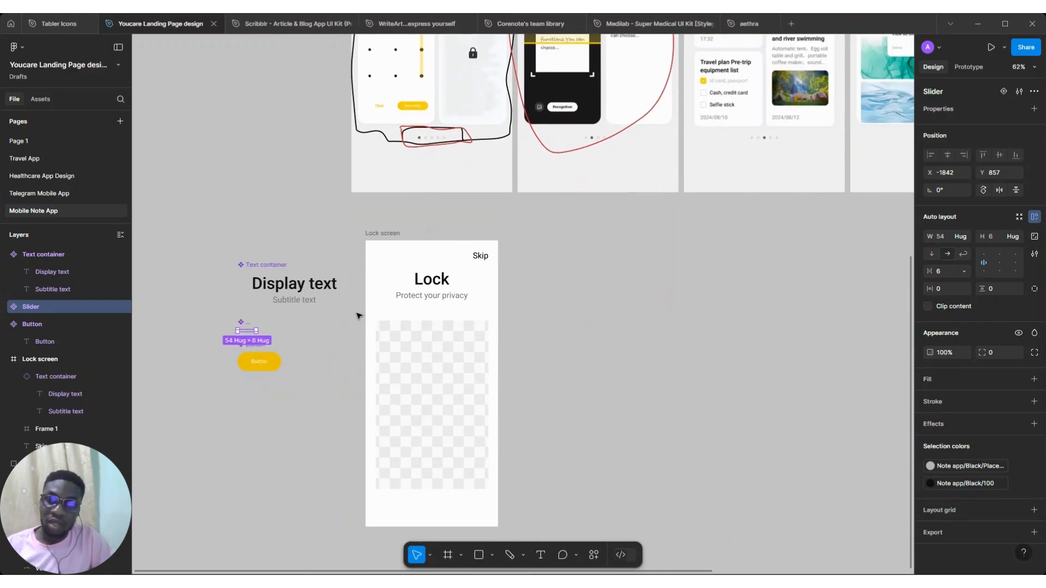
pyautogui.click(376, 235)
pyautogui.scroll(-1, 376, 236)
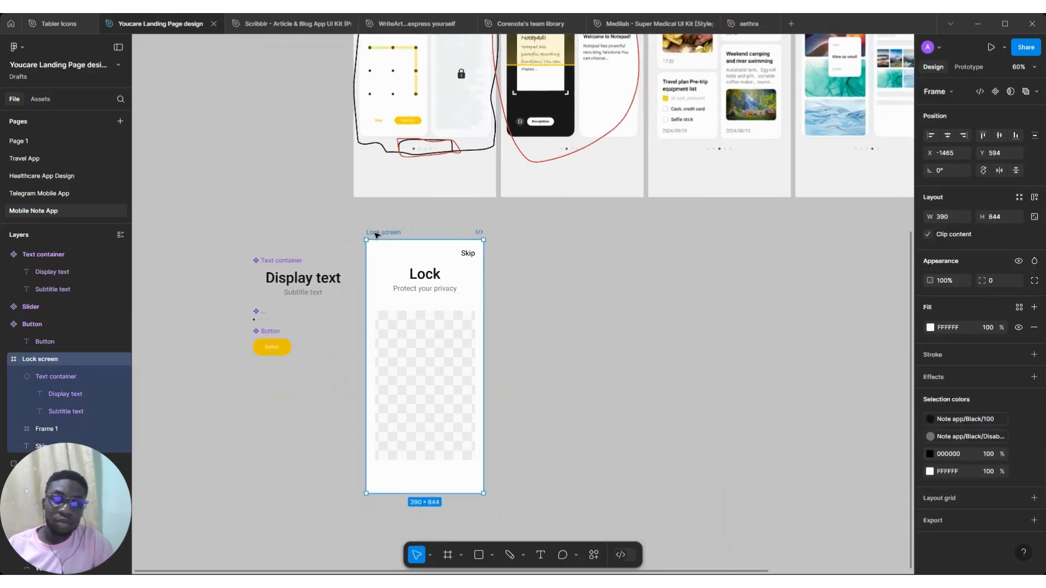
pyautogui.scroll(2, 377, 235)
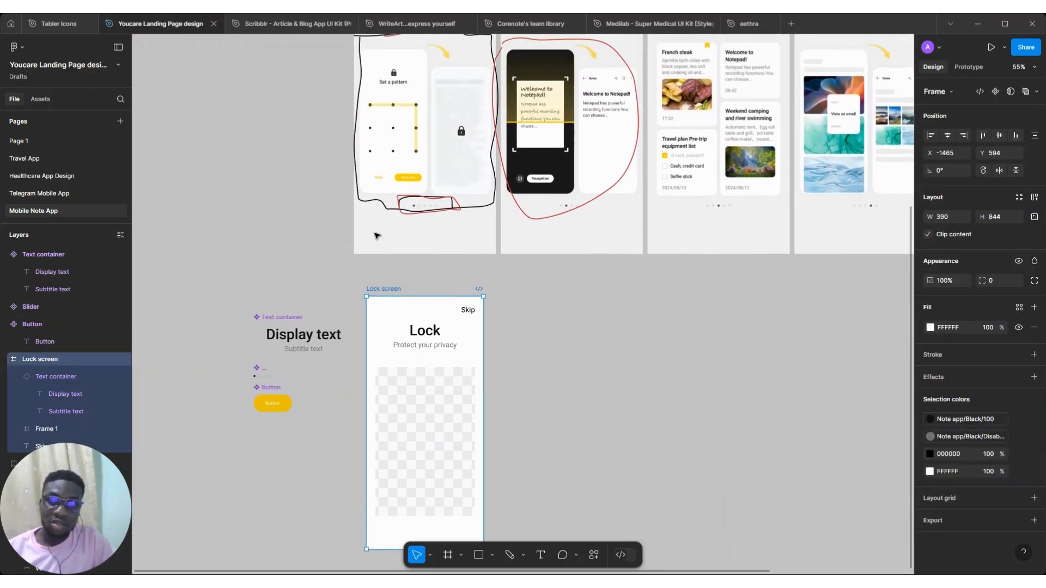
pyautogui.hotkey('ctrl', 'd')
# Change the duplicate's text container title to OCR Scan and its subtitle to Fast and accurate
pyautogui.hscroll(3, 507, 299)
pyautogui.scroll(2, 506, 299)
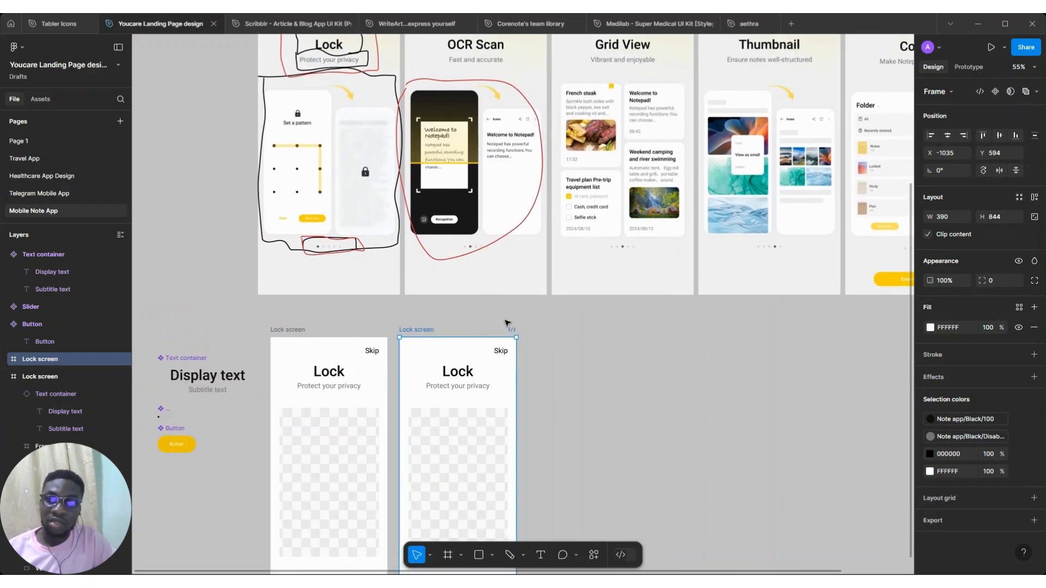
pyautogui.scroll(1, 507, 323)
pyautogui.click(458, 396)
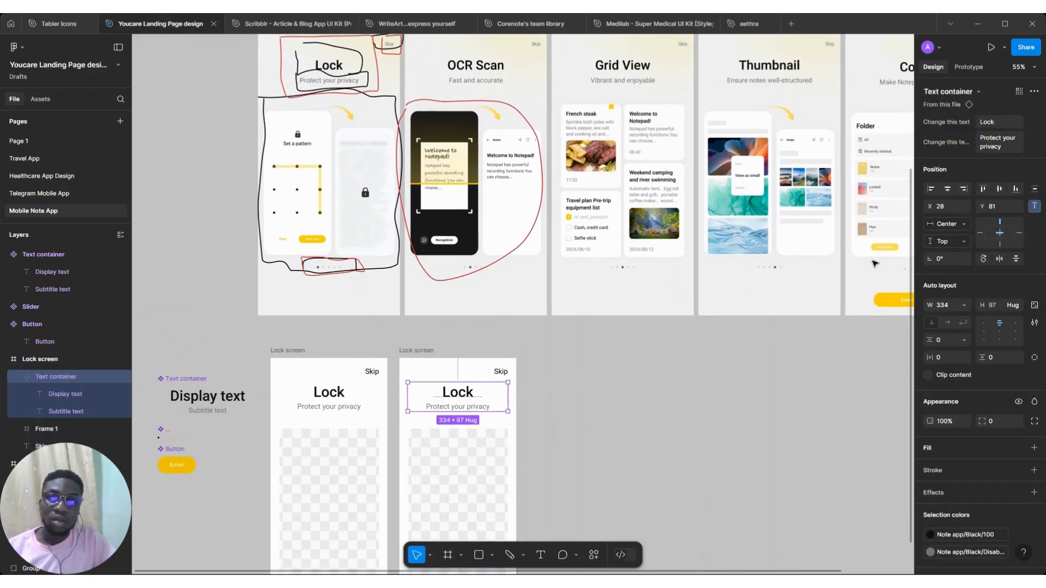
pyautogui.click(1004, 118)
pyautogui.write('OCR')
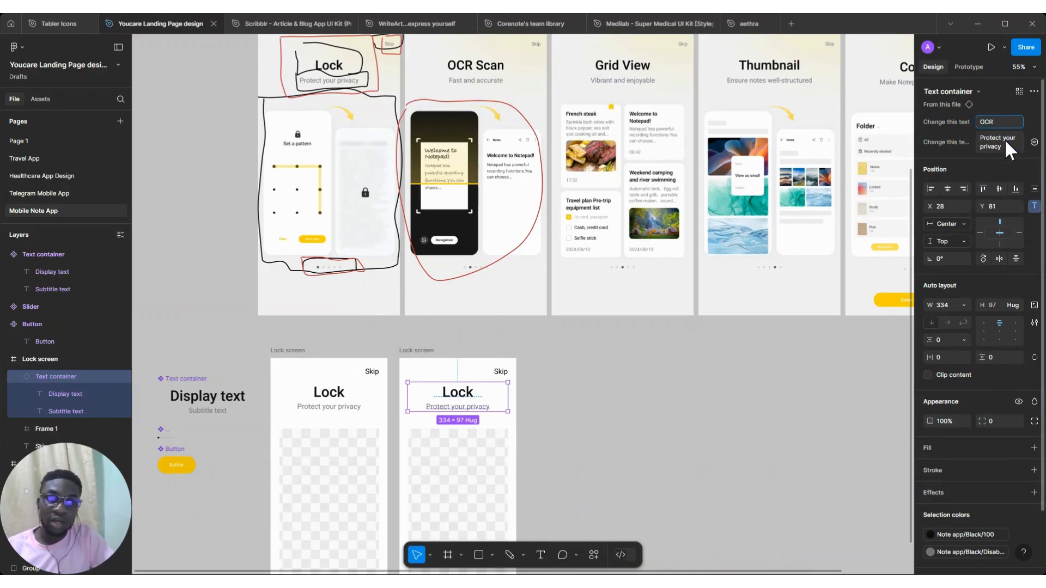
pyautogui.click(1005, 142)
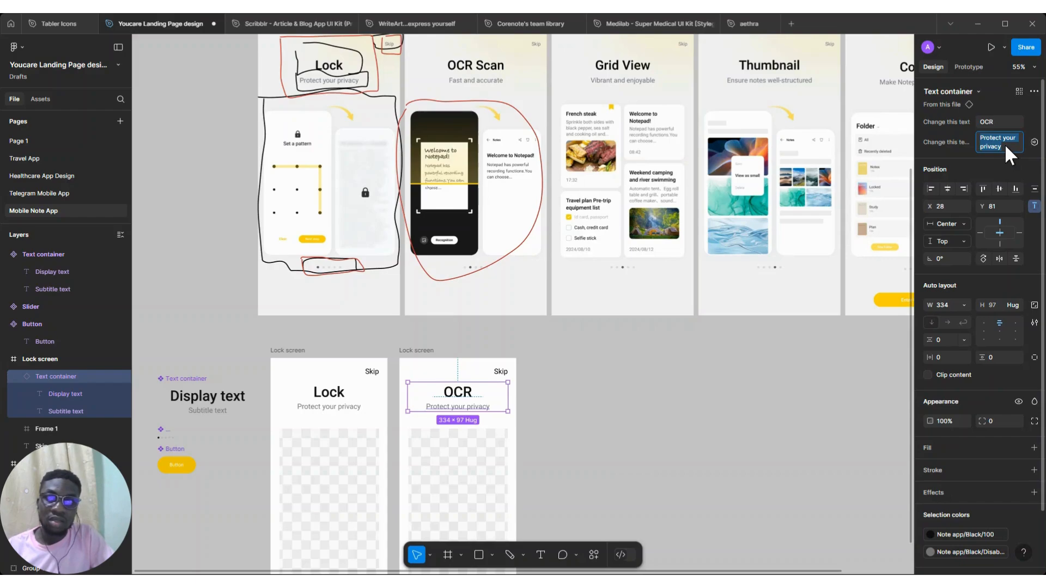
pyautogui.write('Fast')
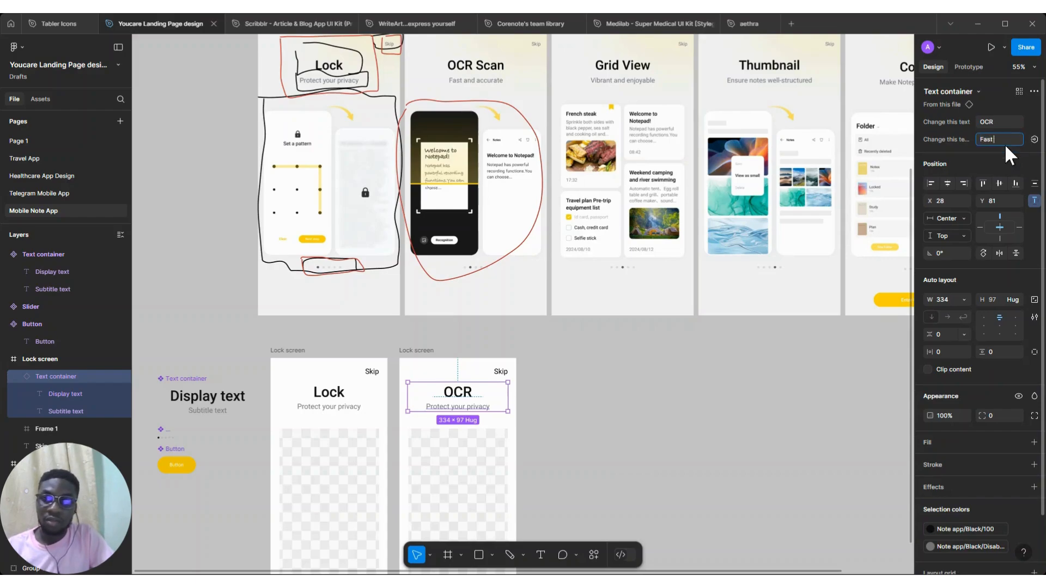
pyautogui.write(' aand accur')
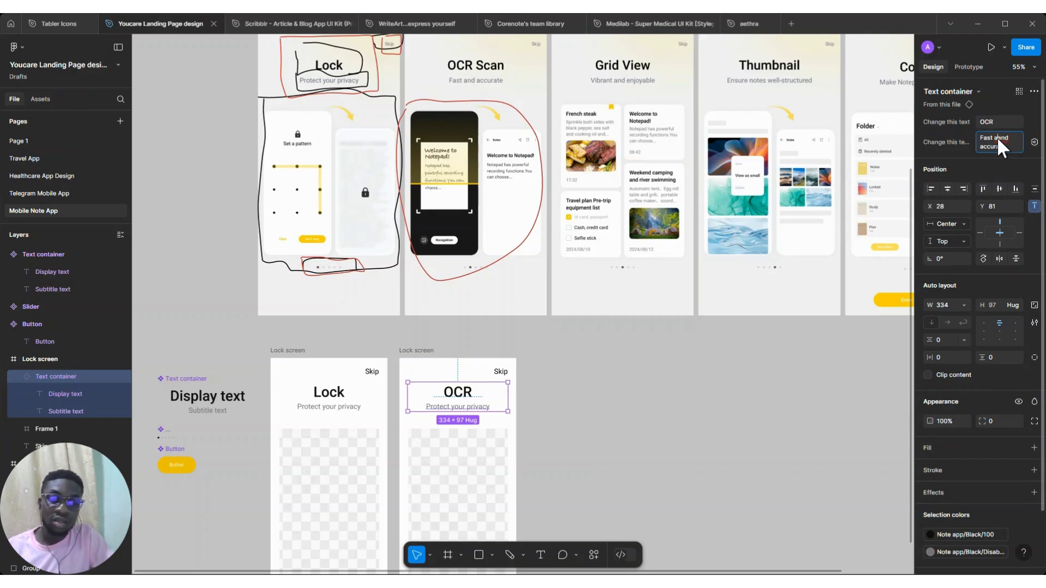
pyautogui.press('BackSpace')
pyautogui.click(999, 122)
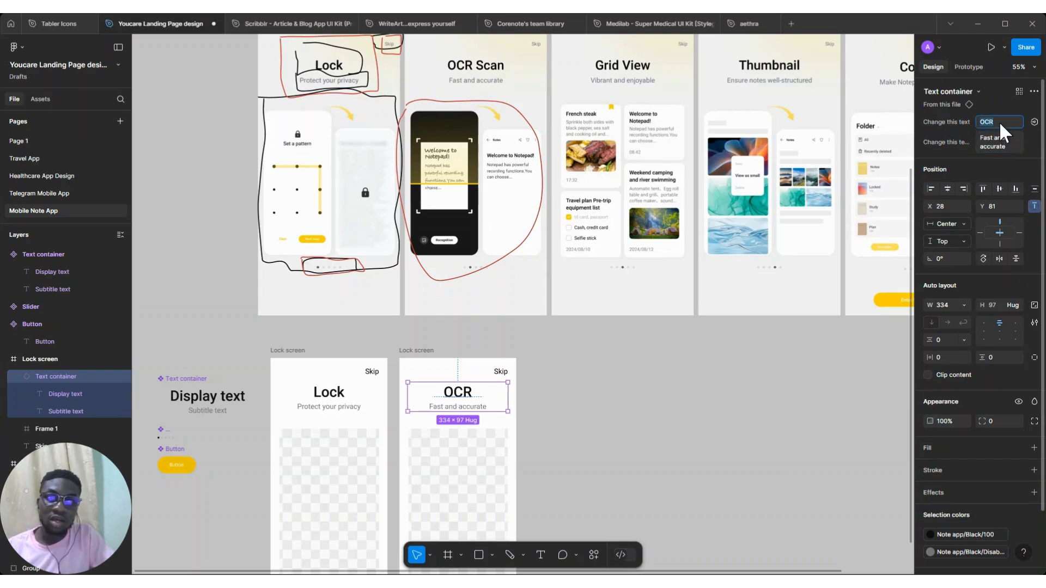
pyautogui.write('Scan')
pyautogui.press('Return')
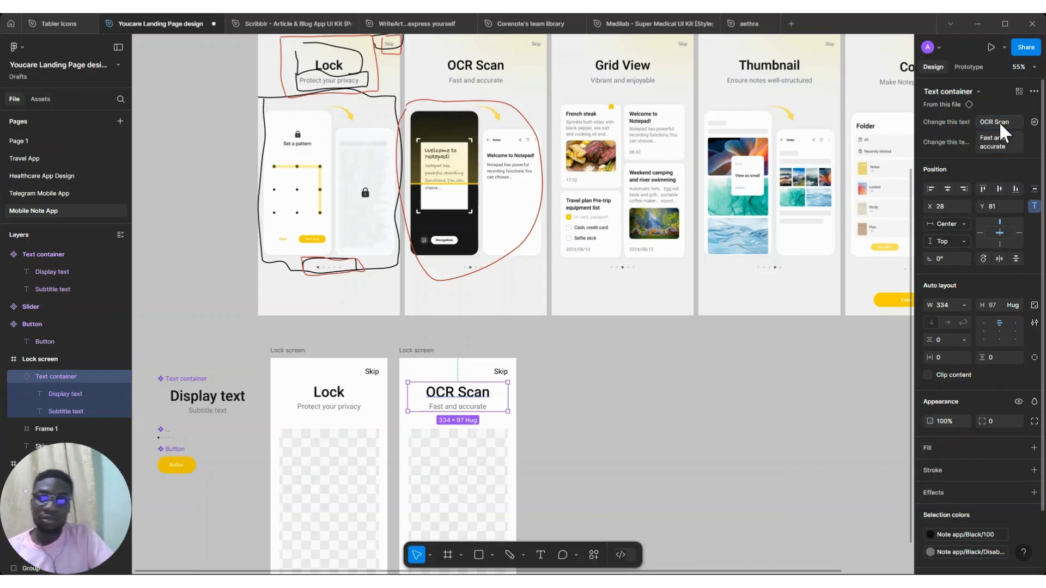
# Set the Lock screen's Skip text size to 16 and move it slightly down and right
pyautogui.click(372, 372)
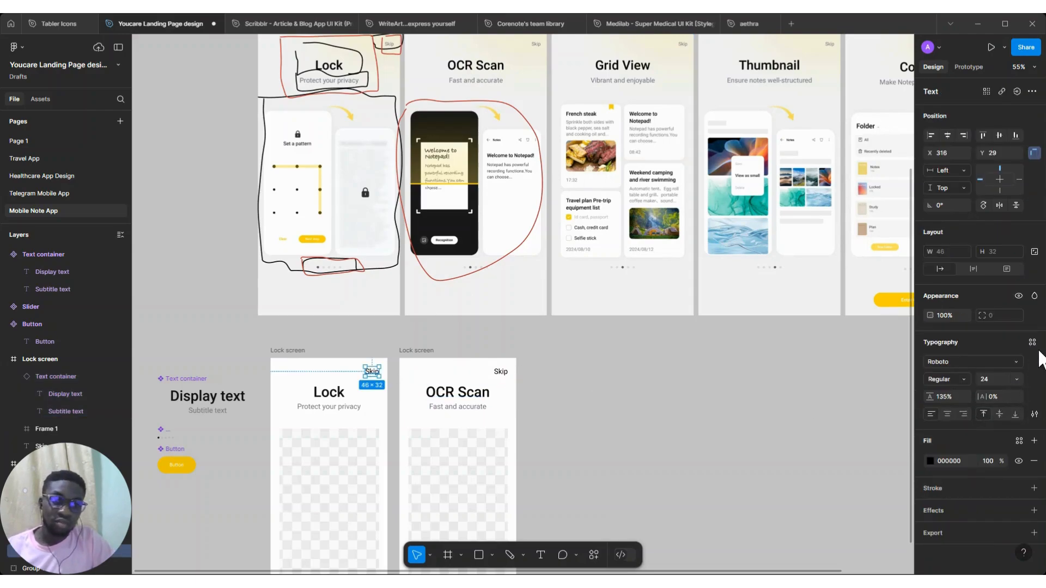
pyautogui.click(1016, 379)
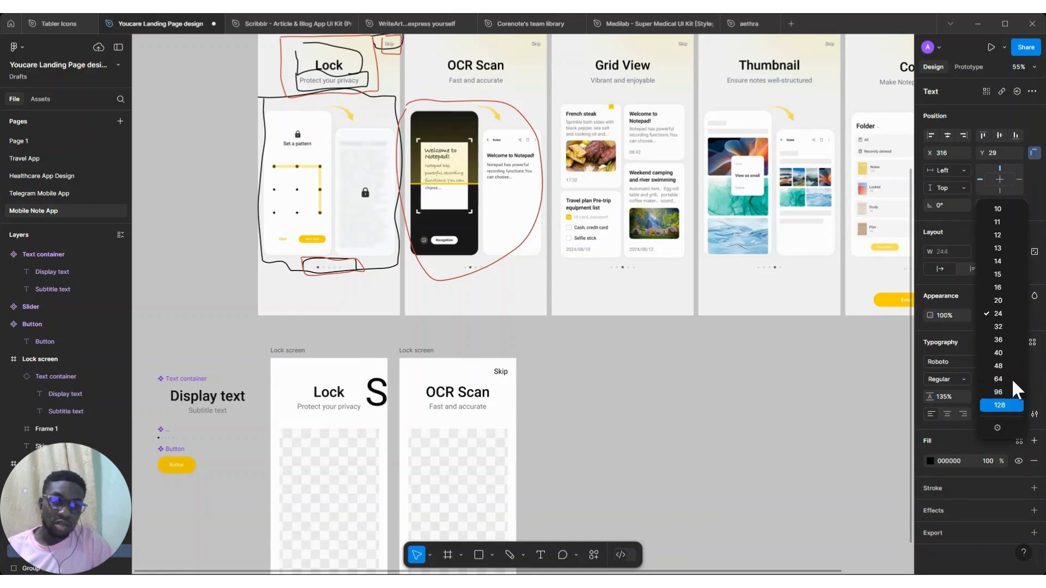
pyautogui.click(1008, 285)
pyautogui.scroll(5, 348, 378)
pyautogui.scroll(2, 431, 364)
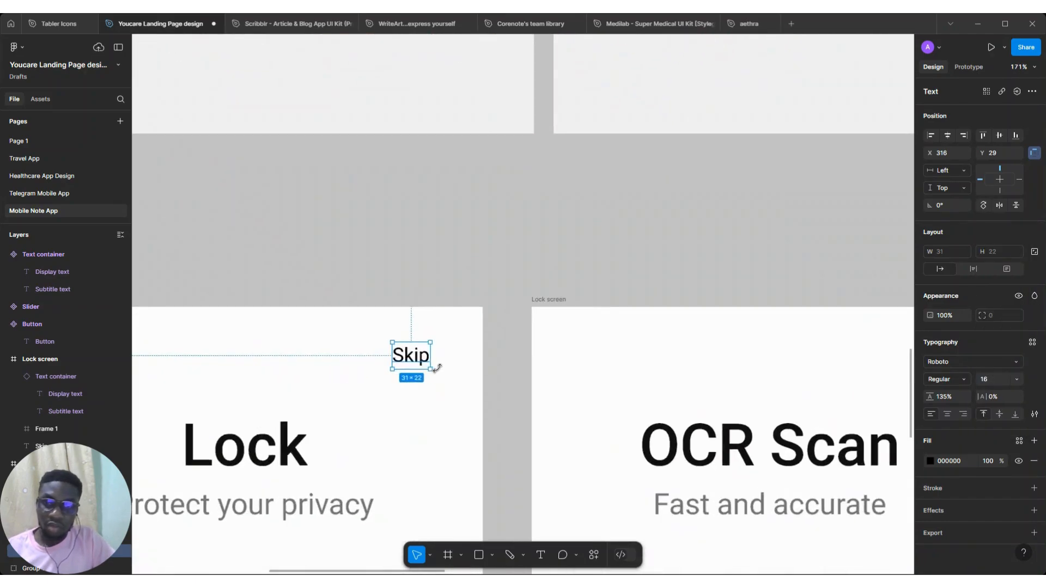
pyautogui.moveTo(426, 368); pyautogui.dragTo(440, 382)
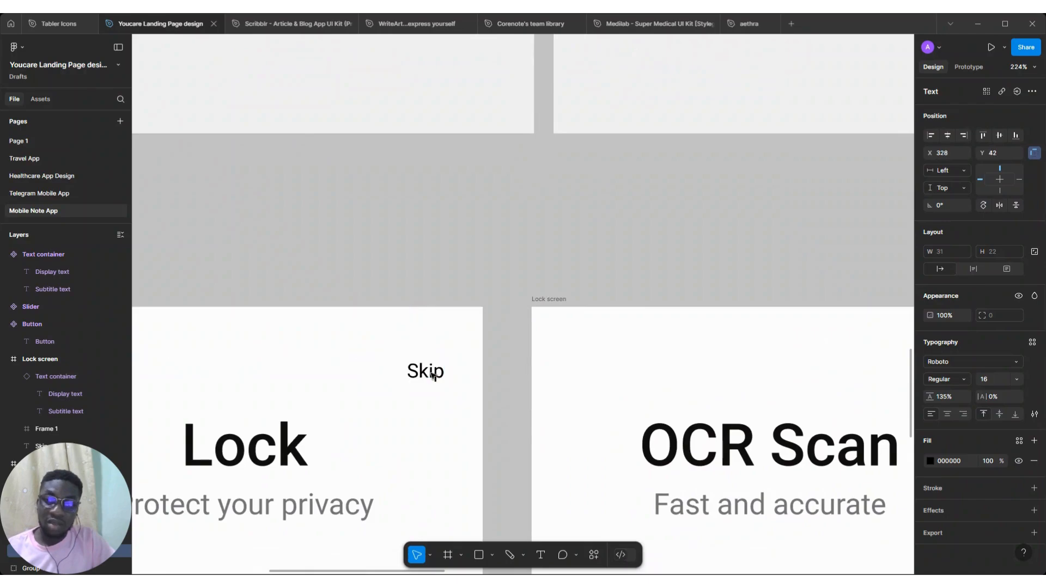
# Apply the Mobile grid layout grid style to the Lock screen frame
pyautogui.scroll(-5, 433, 376)
pyautogui.scroll(-3, 433, 375)
pyautogui.scroll(-4, 433, 375)
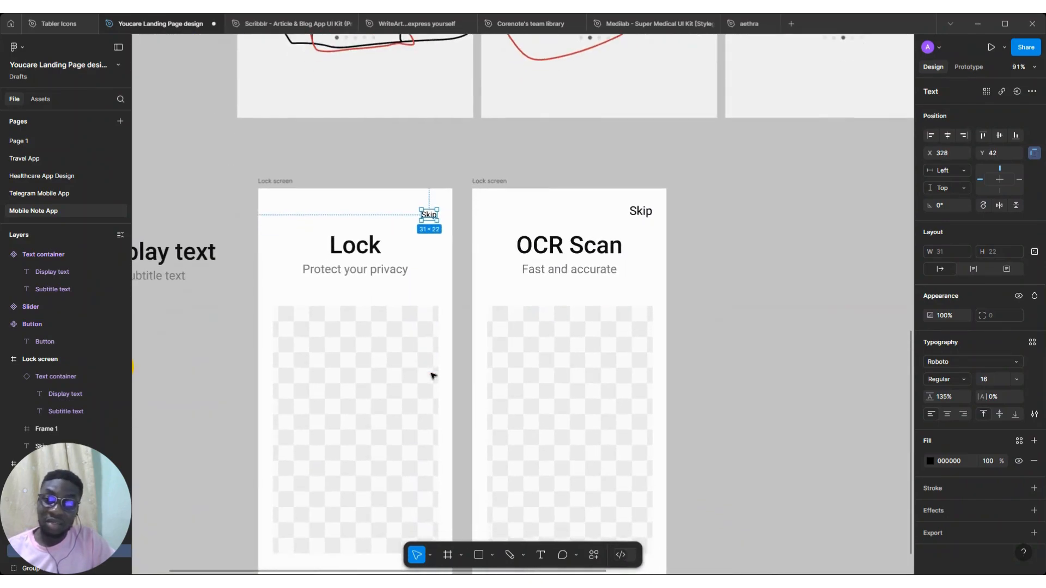
pyautogui.scroll(-2, 430, 371)
pyautogui.hscroll(1, 430, 371)
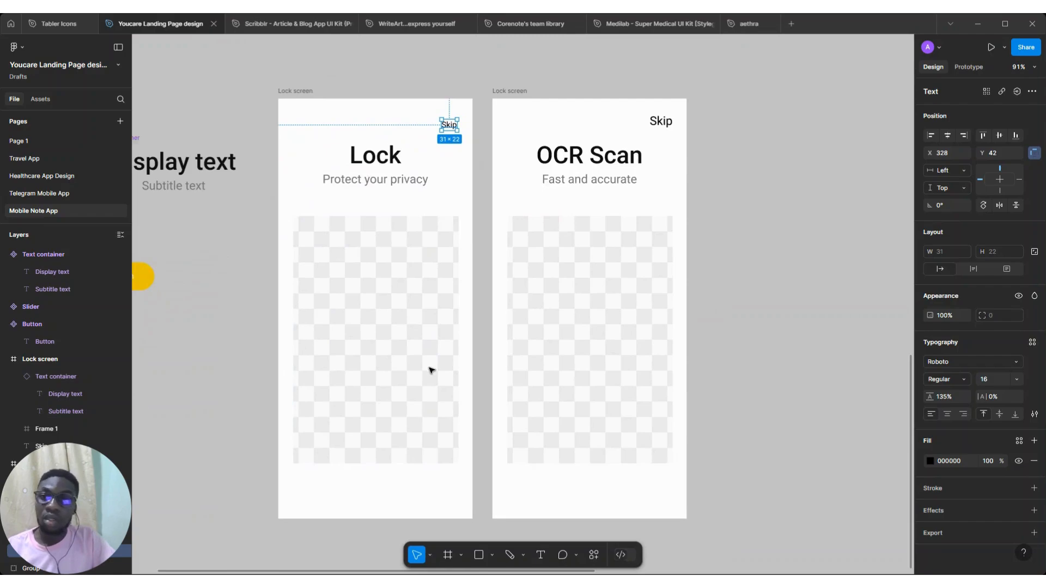
pyautogui.click(272, 91)
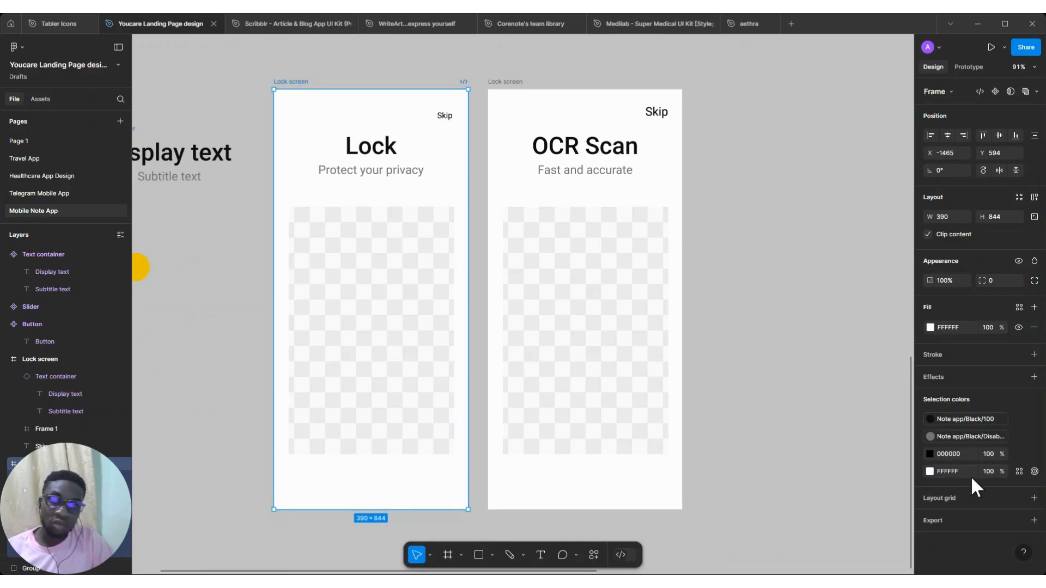
pyautogui.click(1018, 498)
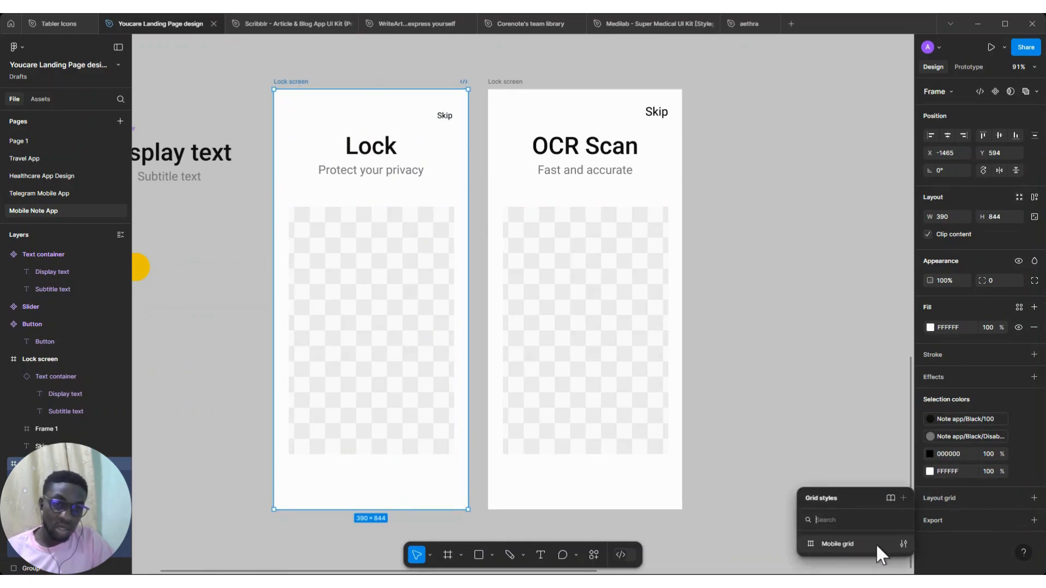
pyautogui.click(875, 544)
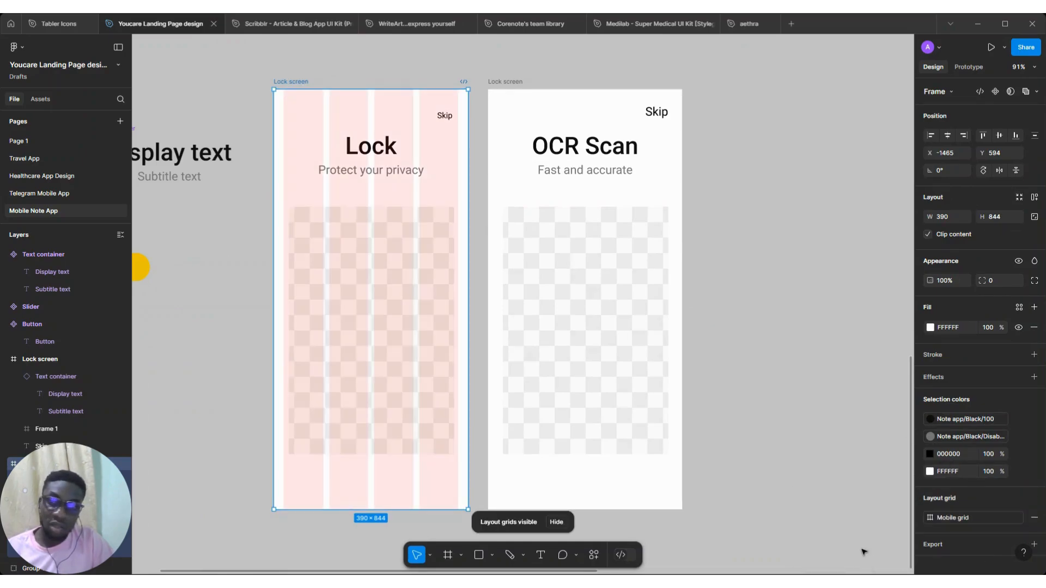
# Widen the Lock screen's image placeholder to 350 wide so it fills the grid columns
pyautogui.click(298, 278)
pyautogui.moveTo(285, 289); pyautogui.dragTo(282, 297)
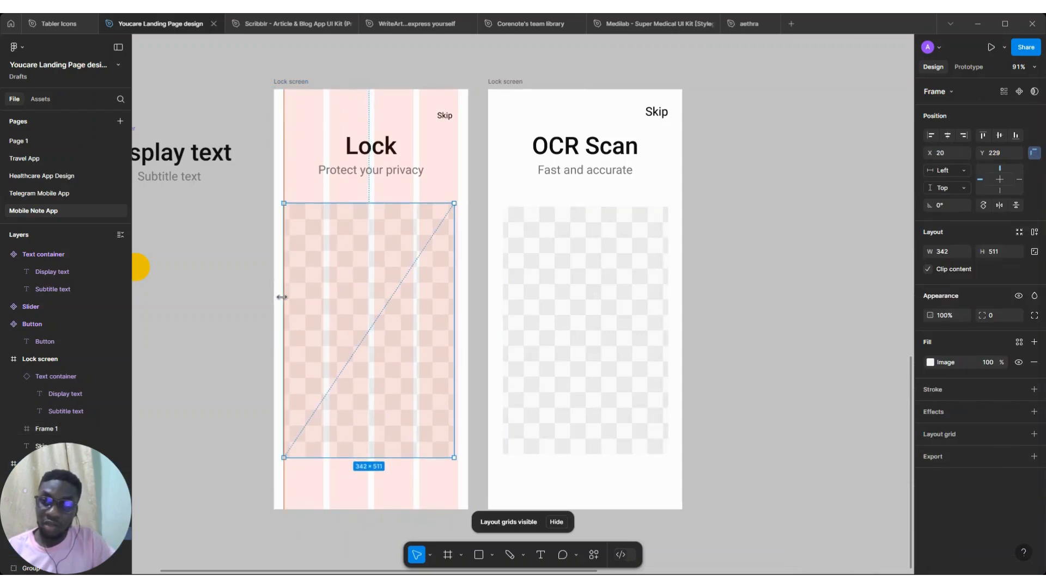
pyautogui.moveTo(455, 280); pyautogui.dragTo(459, 280)
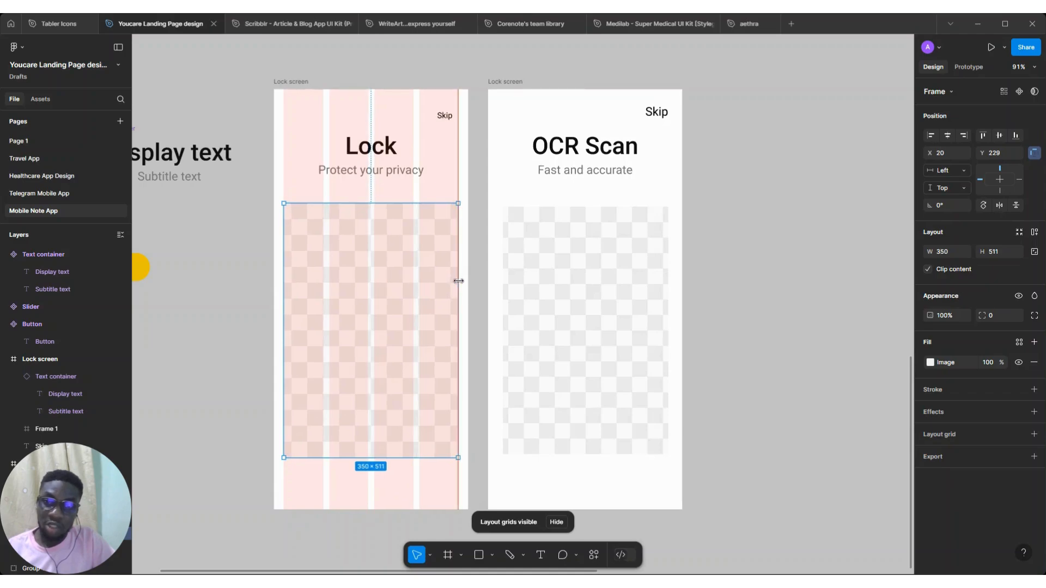
# Move the Skip text to align with the grid edge and apply the Note app/Black/Disabled fill style
pyautogui.click(448, 118)
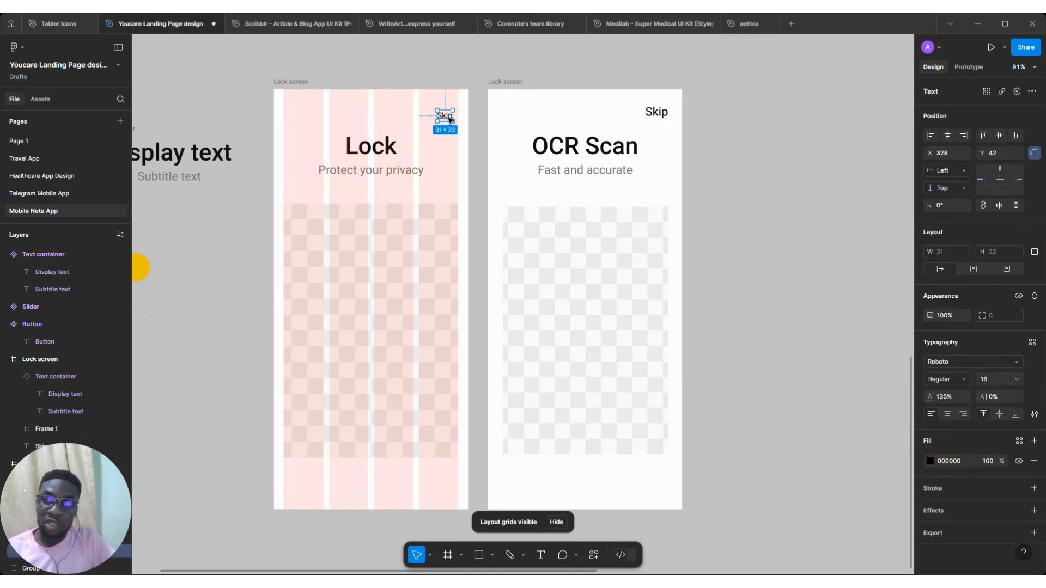
pyautogui.moveTo(450, 120); pyautogui.dragTo(455, 120)
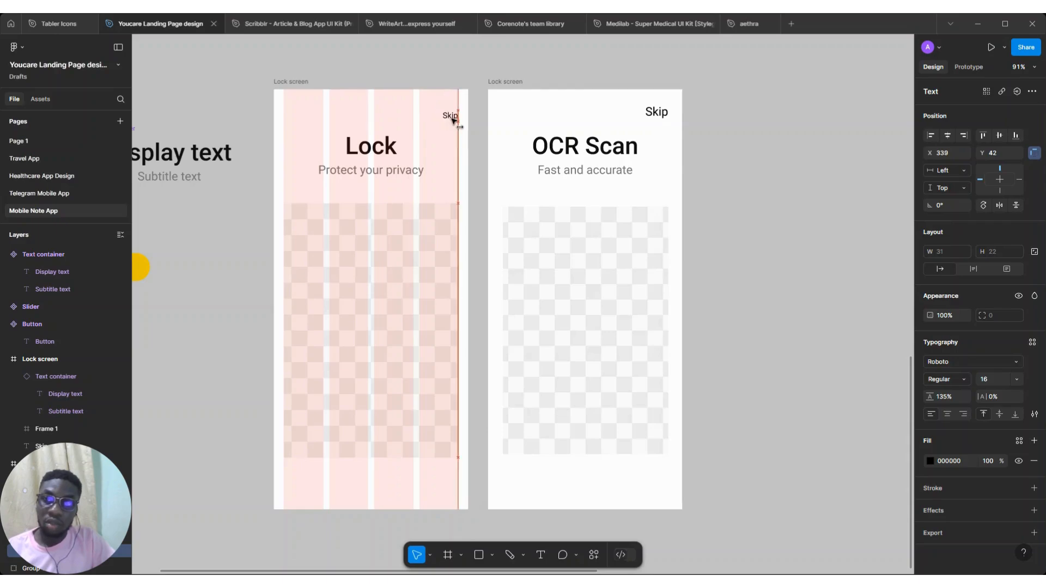
pyautogui.click(1017, 440)
pyautogui.scroll(-10, 822, 514)
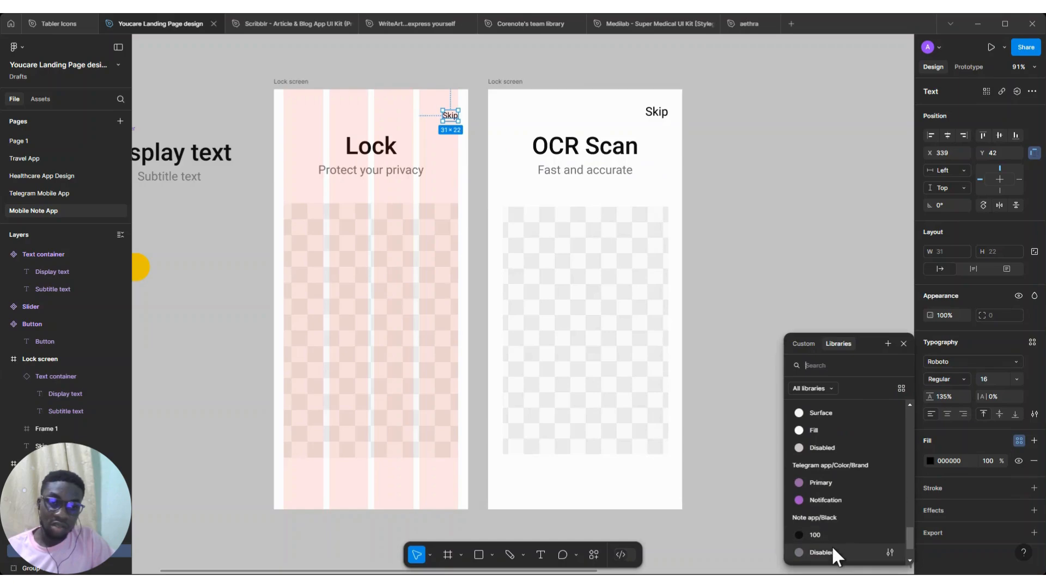
pyautogui.click(832, 551)
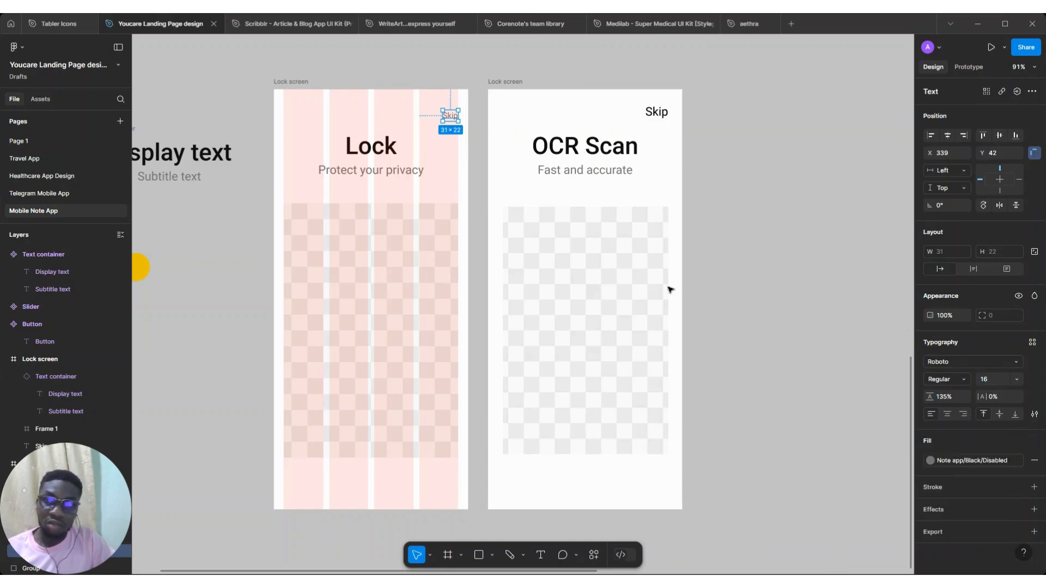
# Replace the OCR Scan frame's Skip text with a copy of the Lock screen's Skip text
pyautogui.click(656, 112)
pyautogui.press('Delete')
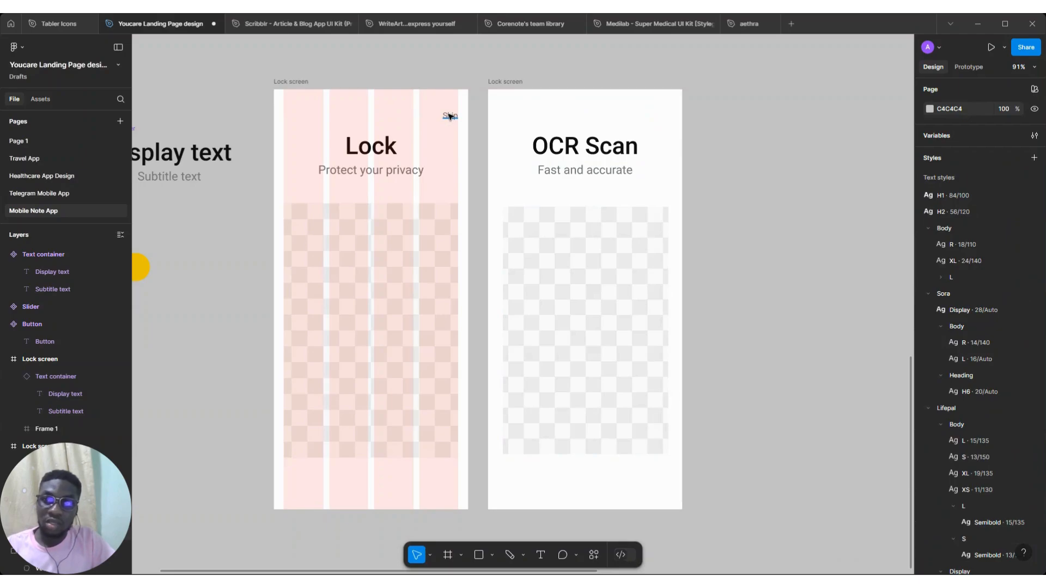
pyautogui.click(449, 116)
pyautogui.click(490, 85)
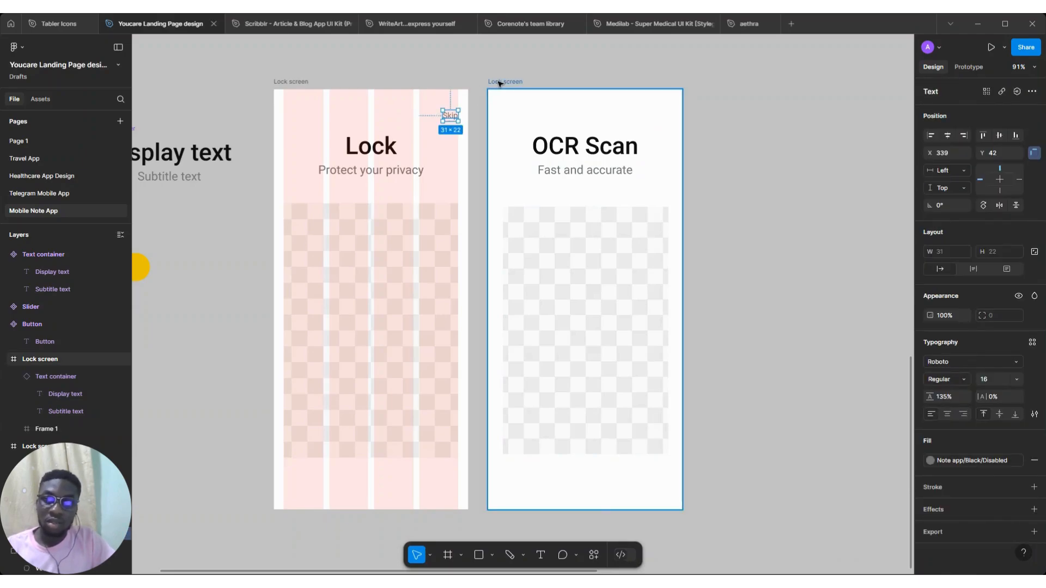
pyautogui.hotkey('ctrl', 'v')
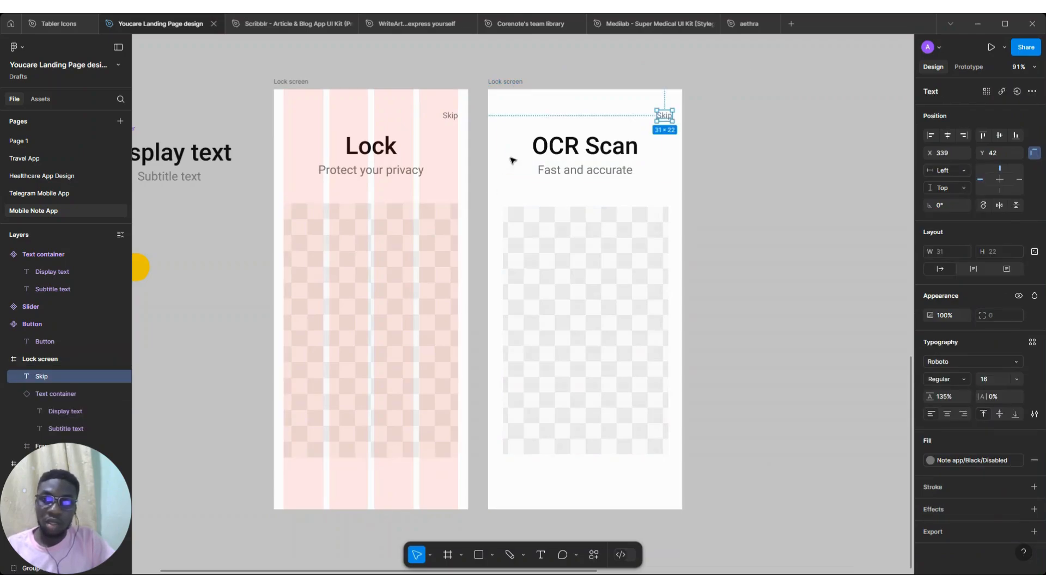
# Apply the Mobile grid layout grid style to the OCR Scan frame
pyautogui.click(499, 83)
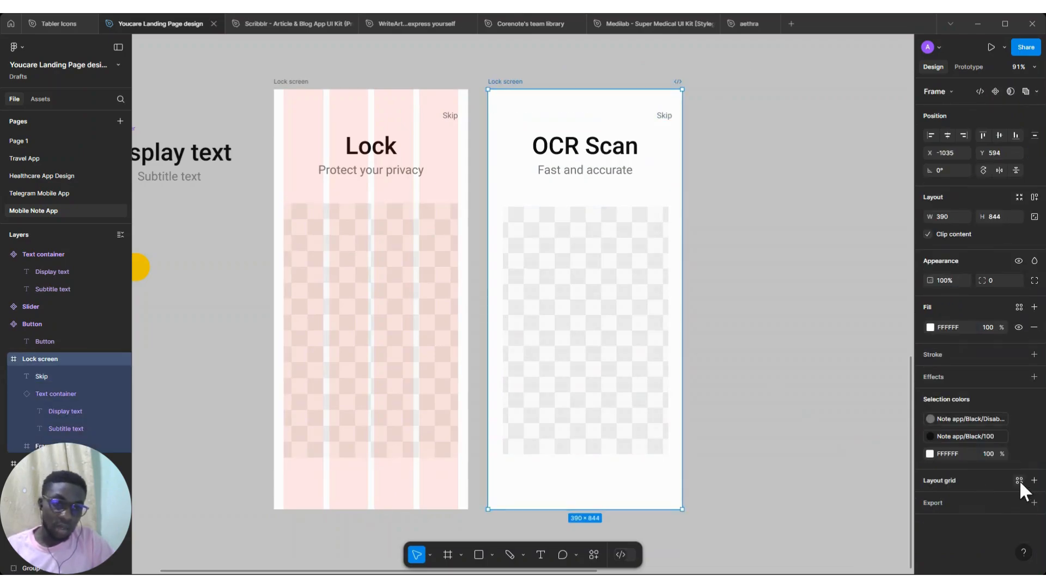
pyautogui.click(1019, 480)
pyautogui.click(837, 519)
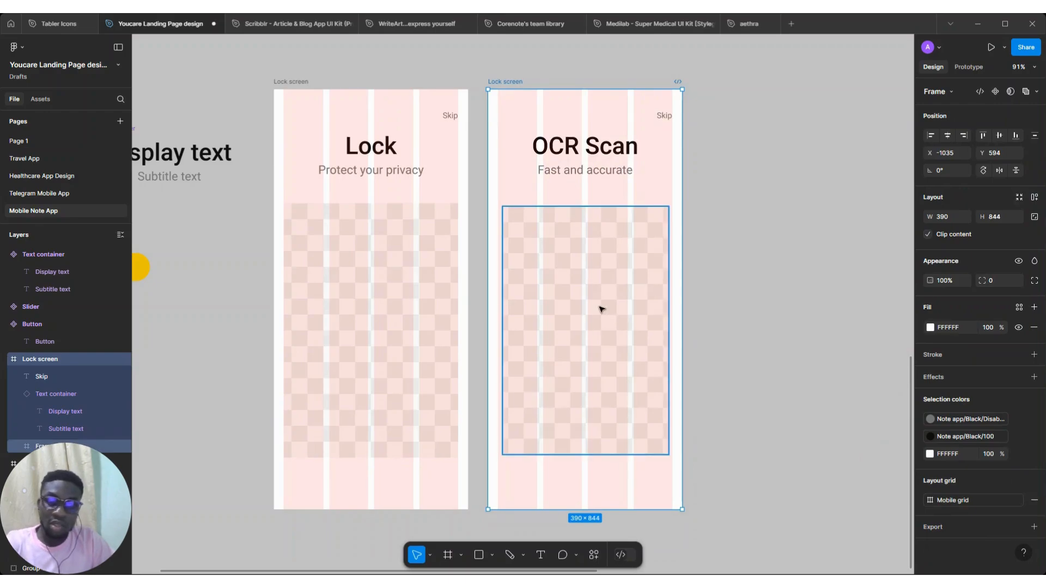
# Replace the OCR Scan frame's image placeholder with a copy of the Lock screen's resized placeholder
pyautogui.click(601, 309)
pyautogui.press('Delete')
pyautogui.click(384, 287)
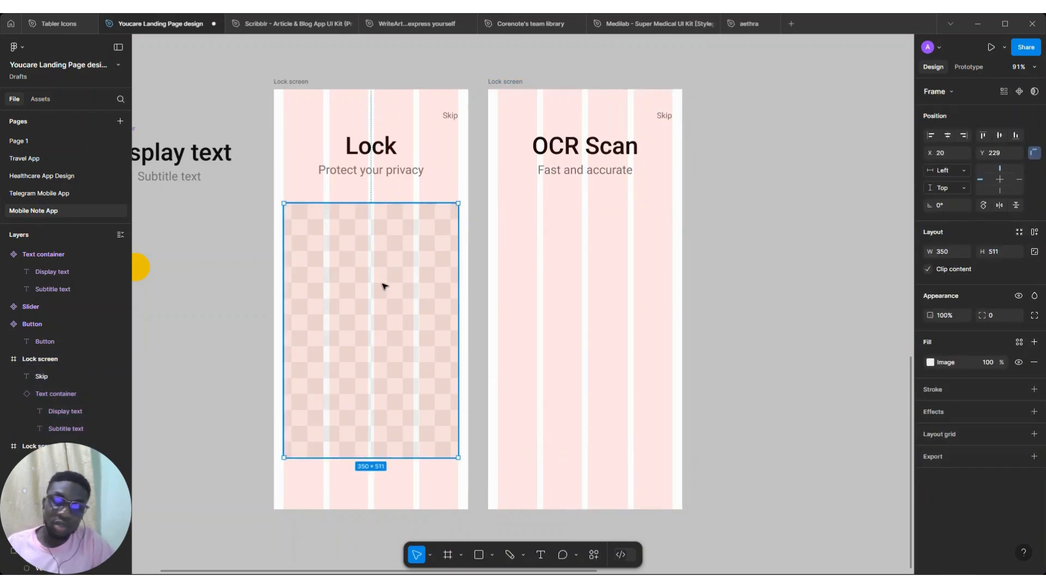
pyautogui.click(506, 82)
pyautogui.hotkey('ctrl', 'v')
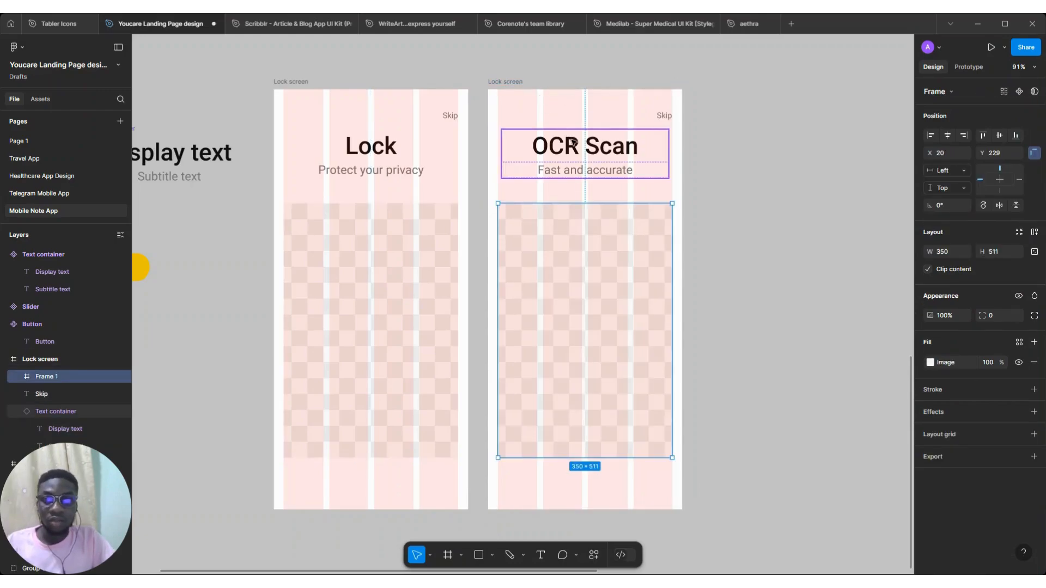
# Rename the duplicate frame to OCR Scan screen
pyautogui.click(573, 142)
pyautogui.doubleClick(571, 142)
pyautogui.hotkey('ctrl', 'a')
pyautogui.hotkey('ctrl', 'c')
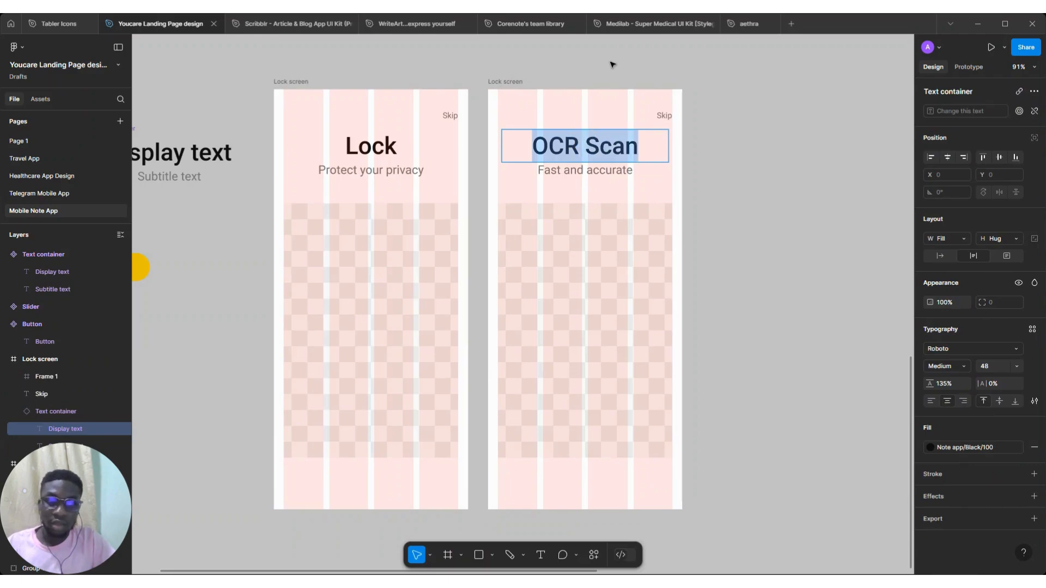
pyautogui.press('Escape')
pyautogui.press('Escape')
pyautogui.doubleClick(506, 82)
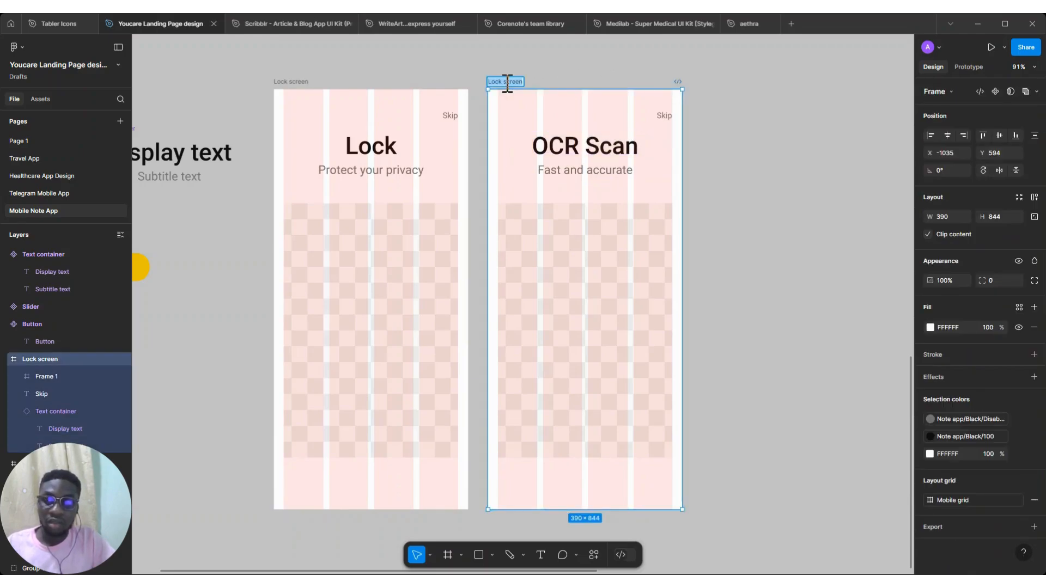
pyautogui.hotkey('ctrl', 'v')
pyautogui.write('screen')
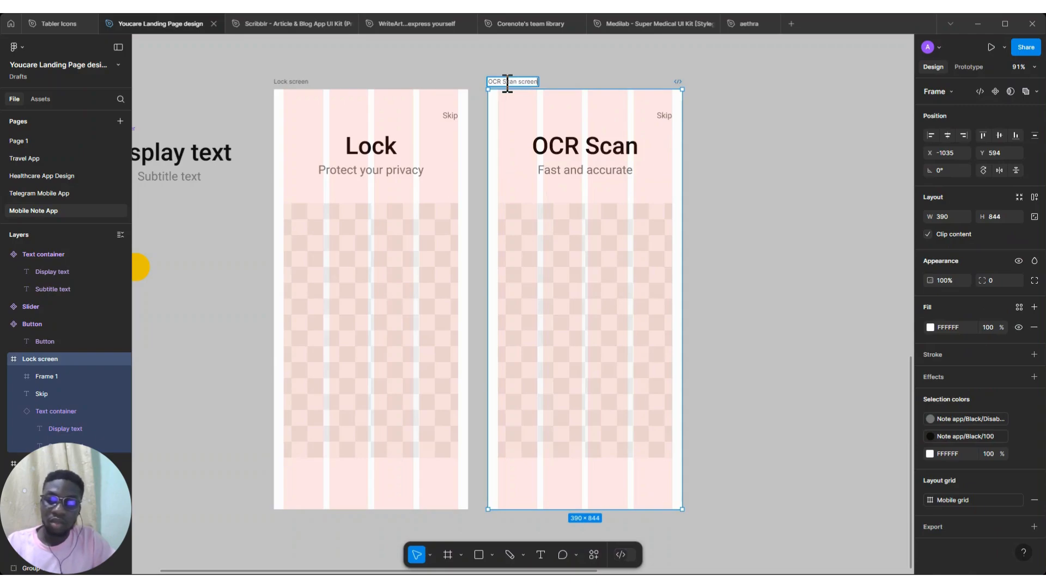
pyautogui.press('Return')
# Place a Slider component instance at the bottom centre of the Lock screen
pyautogui.scroll(-3, 622, 238)
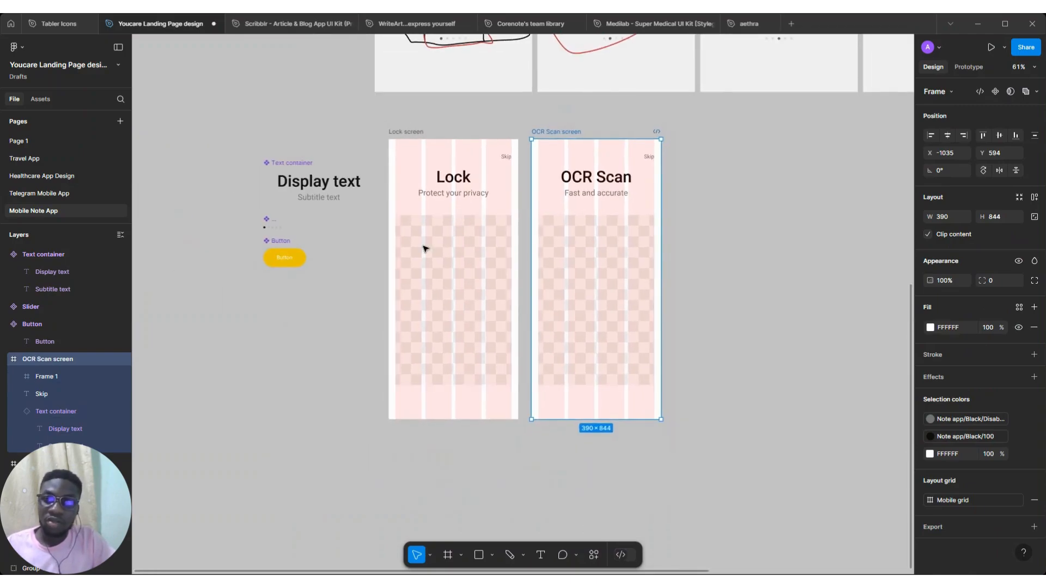
pyautogui.hscroll(1, 381, 240)
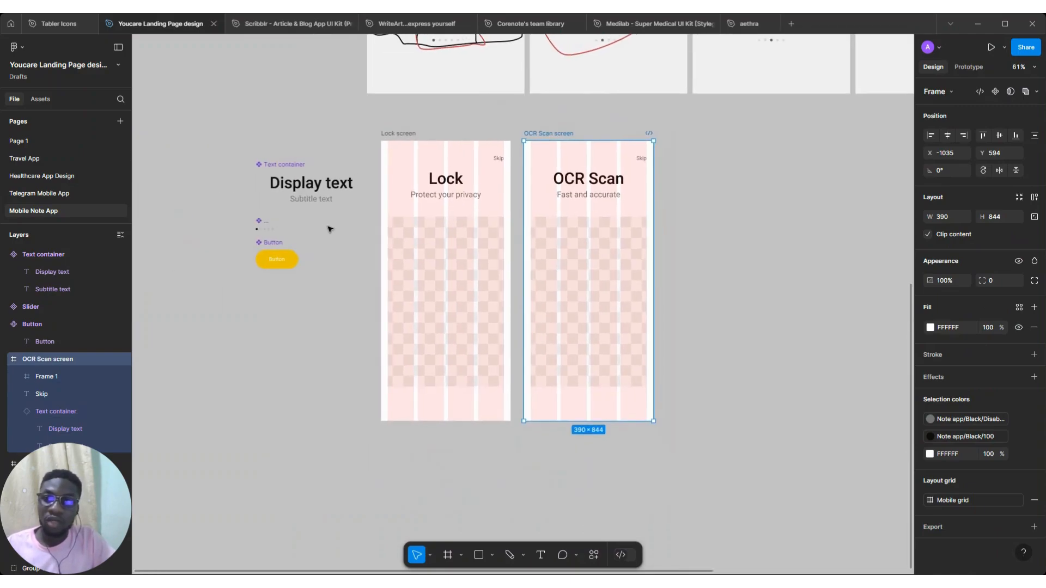
pyautogui.click(263, 229)
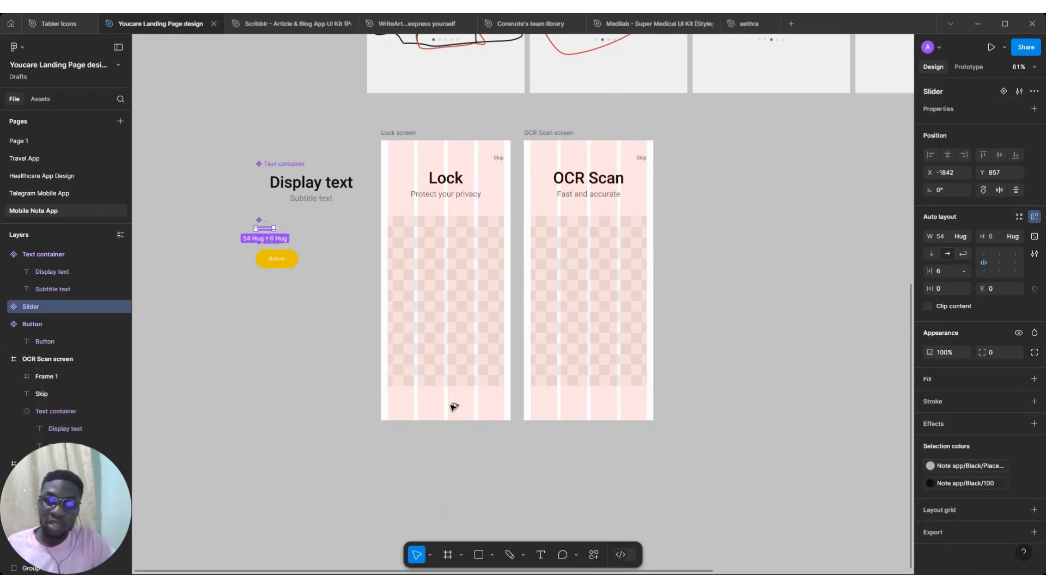
pyautogui.keyDown('alt'); pyautogui.moveTo(448, 401); pyautogui.dragTo(447, 401); pyautogui.keyUp('alt')
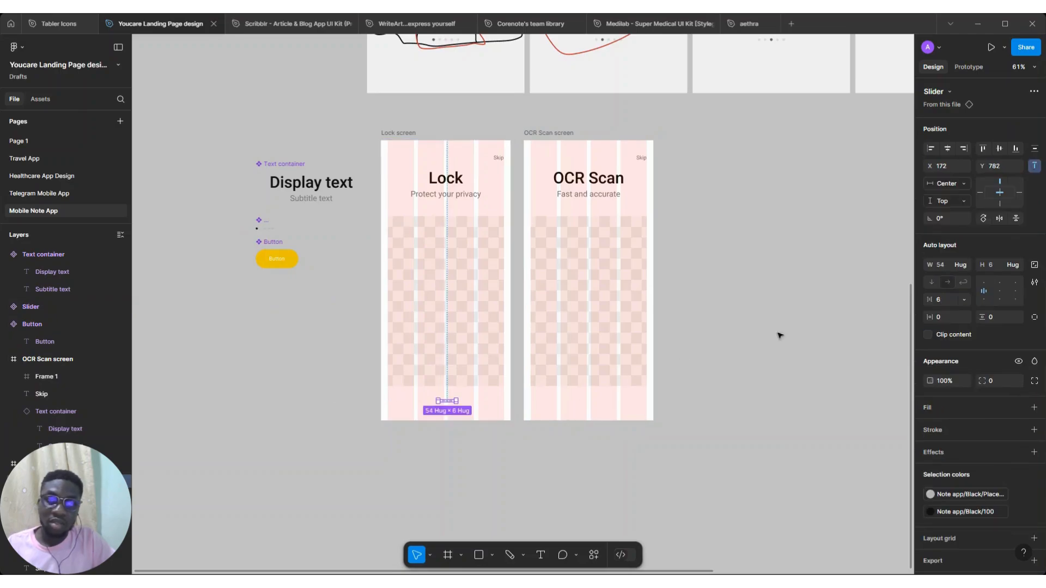
# Set the Slider component's spacing to 12 and resize its five dots to 8 by 8
pyautogui.scroll(3, 450, 460)
pyautogui.scroll(-5, 450, 461)
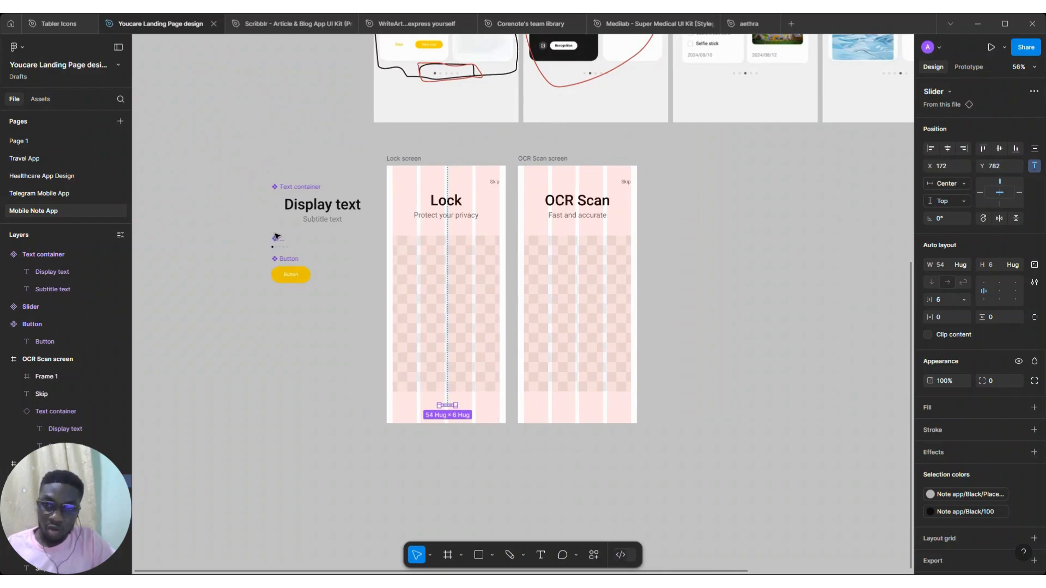
pyautogui.click(275, 242)
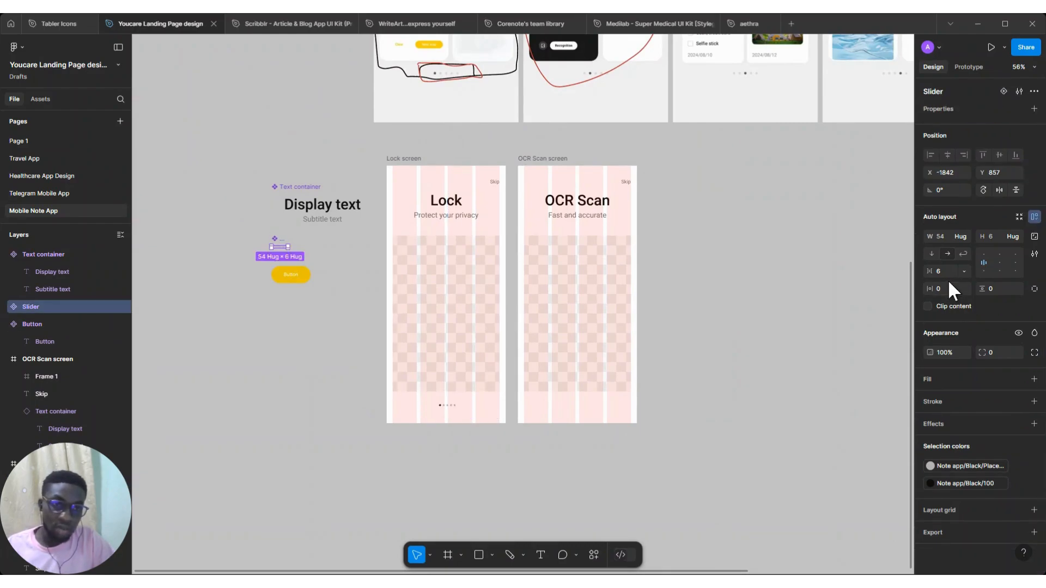
pyautogui.click(946, 269)
pyautogui.write('12')
pyautogui.press('Return')
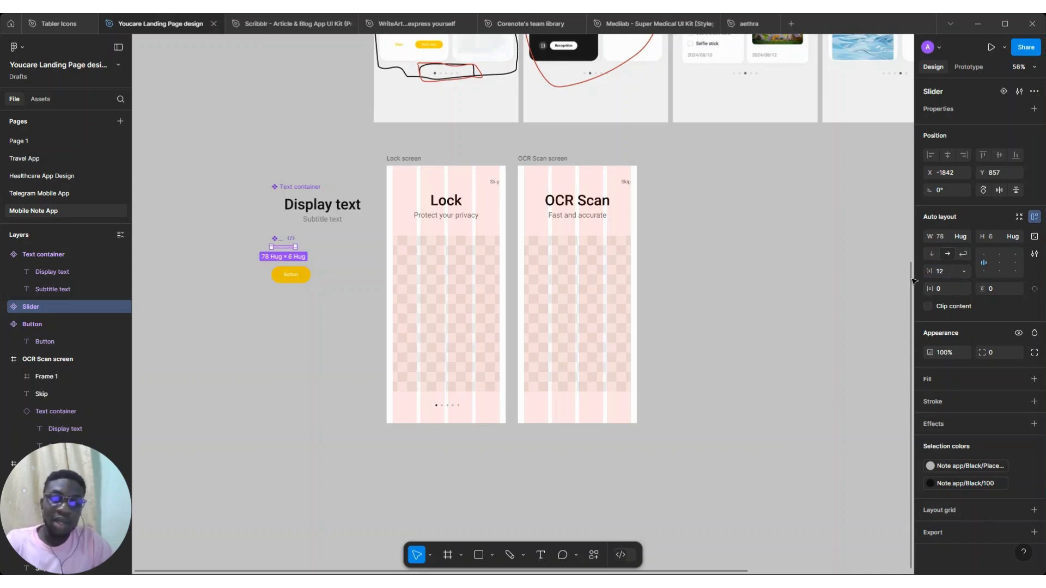
pyautogui.press('Return')
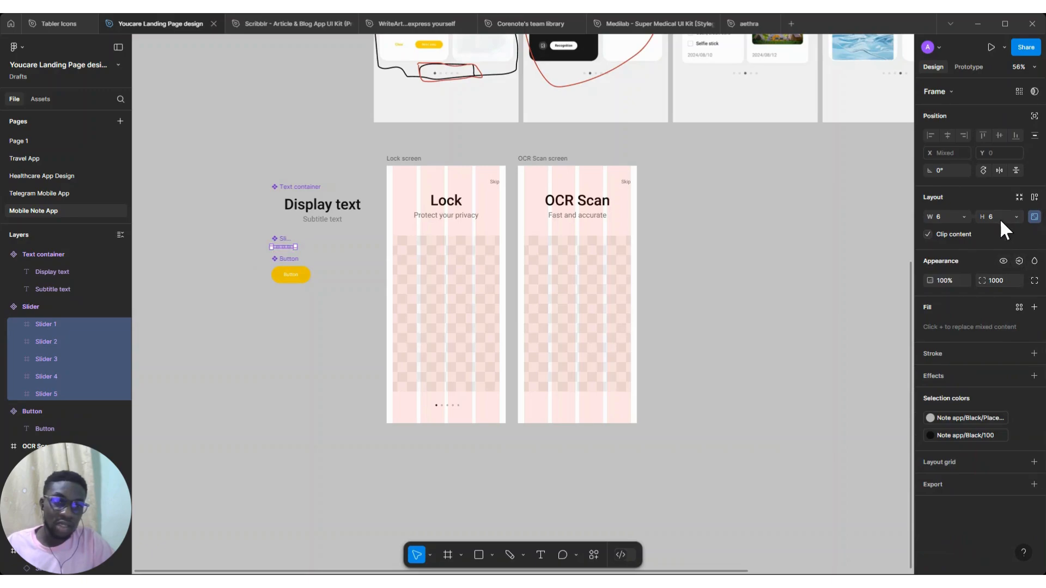
pyautogui.click(997, 217)
pyautogui.write('8')
pyautogui.press('Return')
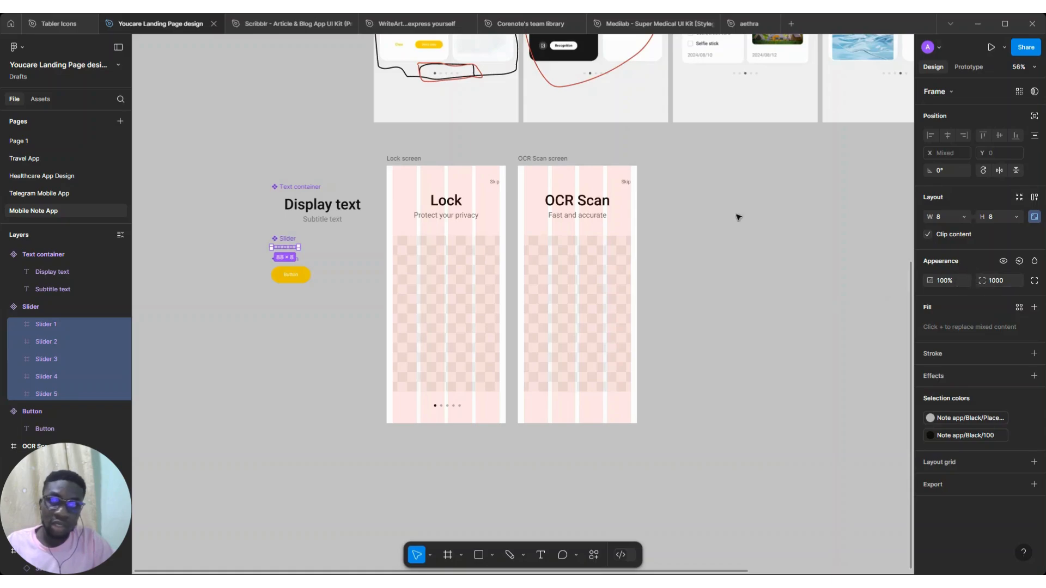
pyautogui.hotkey('shift', 'a')
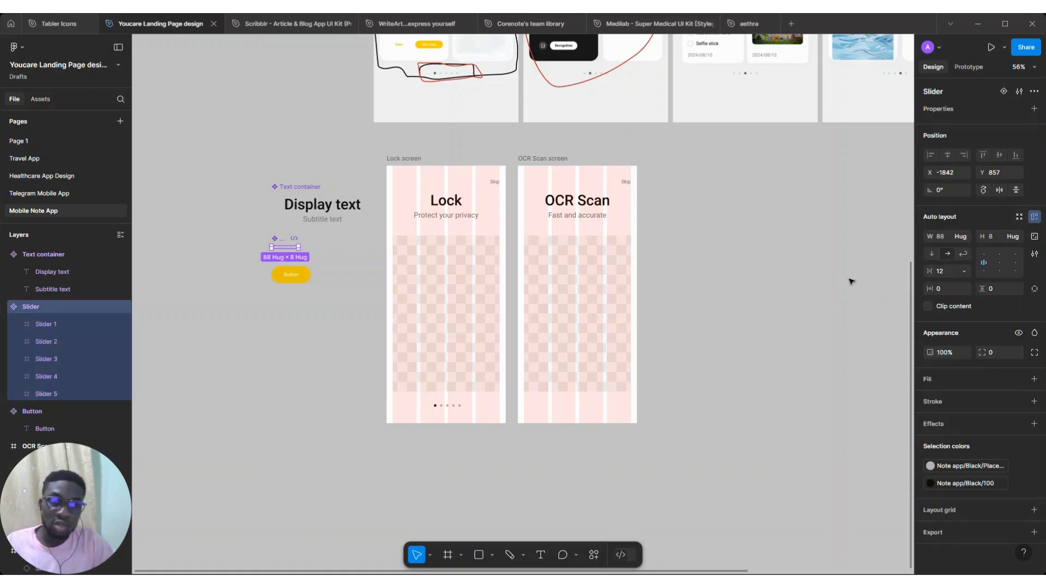
# Try changing the Slider component's item spacing to 10
pyautogui.click(948, 272)
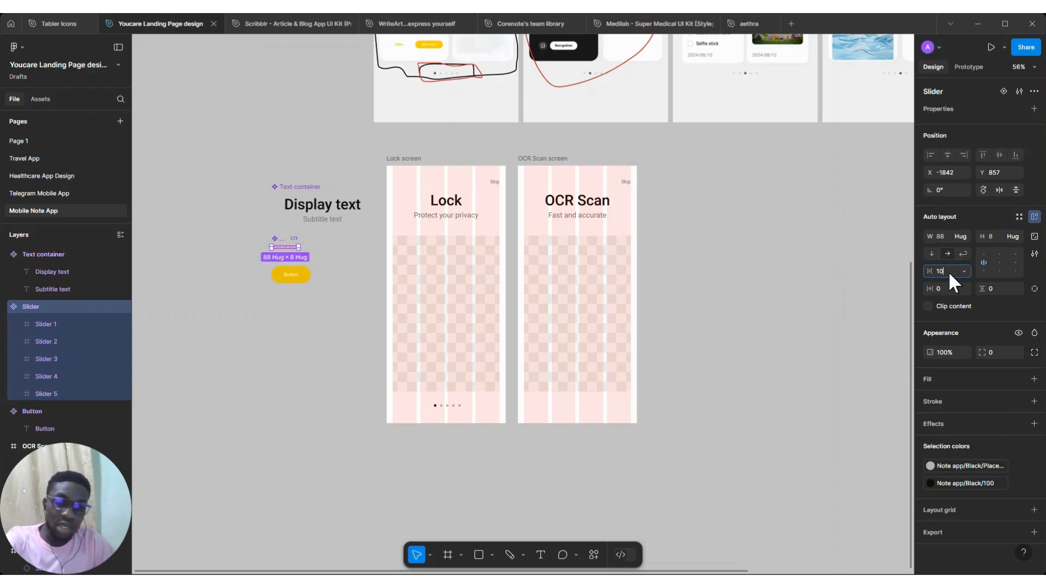
pyautogui.press('Return')
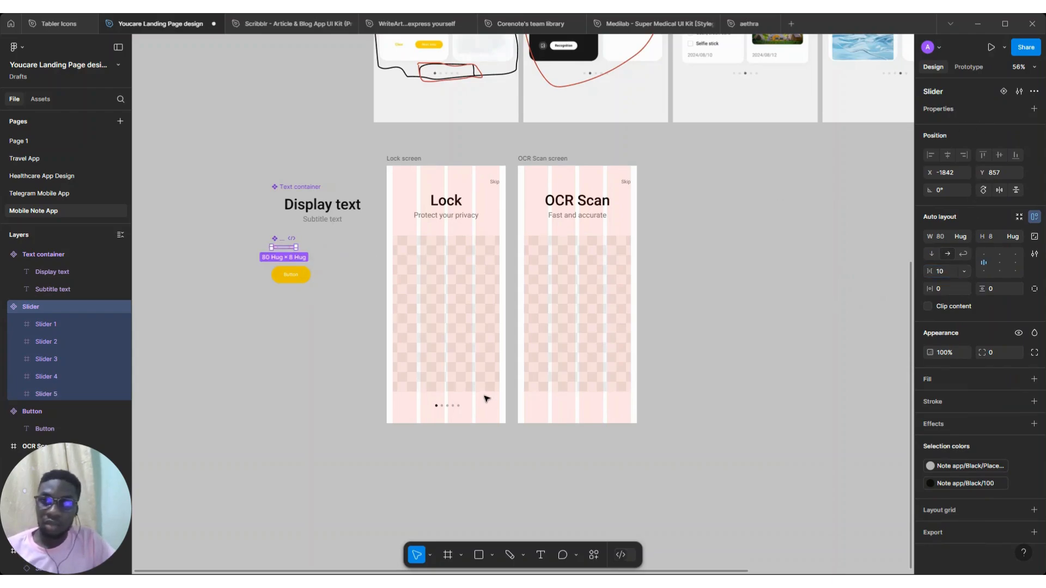
pyautogui.hotkey('ctrl', 'z')
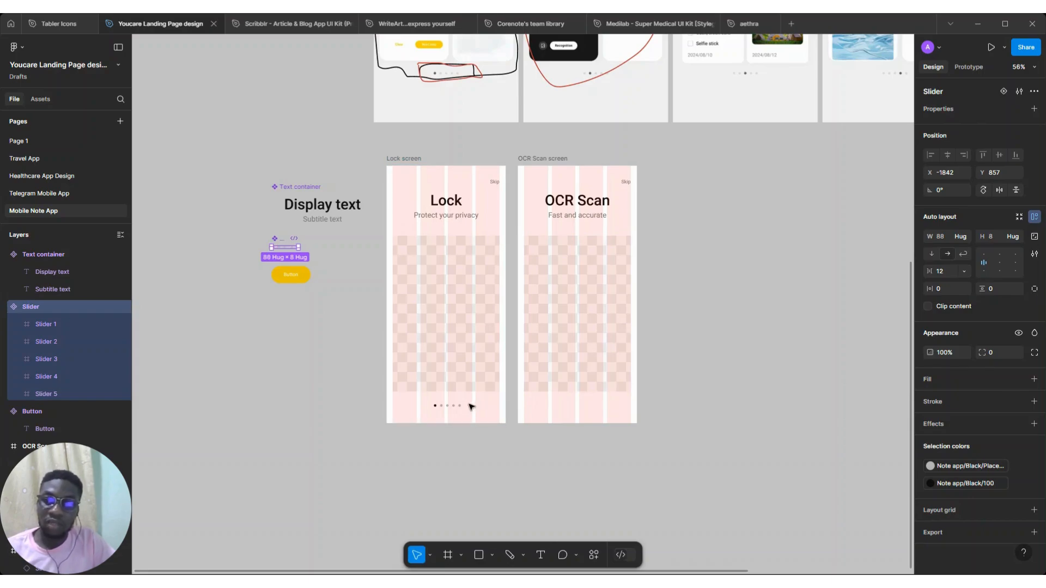
# Nudge the Lock screen's slider slightly upward and paste a copy of it into the OCR Scan screen
pyautogui.click(453, 406)
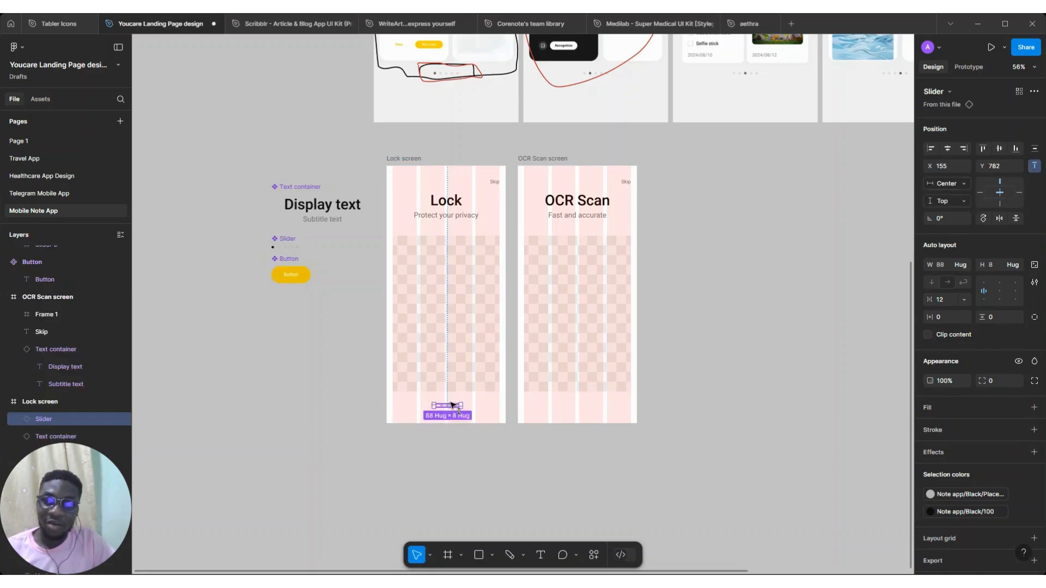
pyautogui.moveTo(451, 403); pyautogui.dragTo(451, 407)
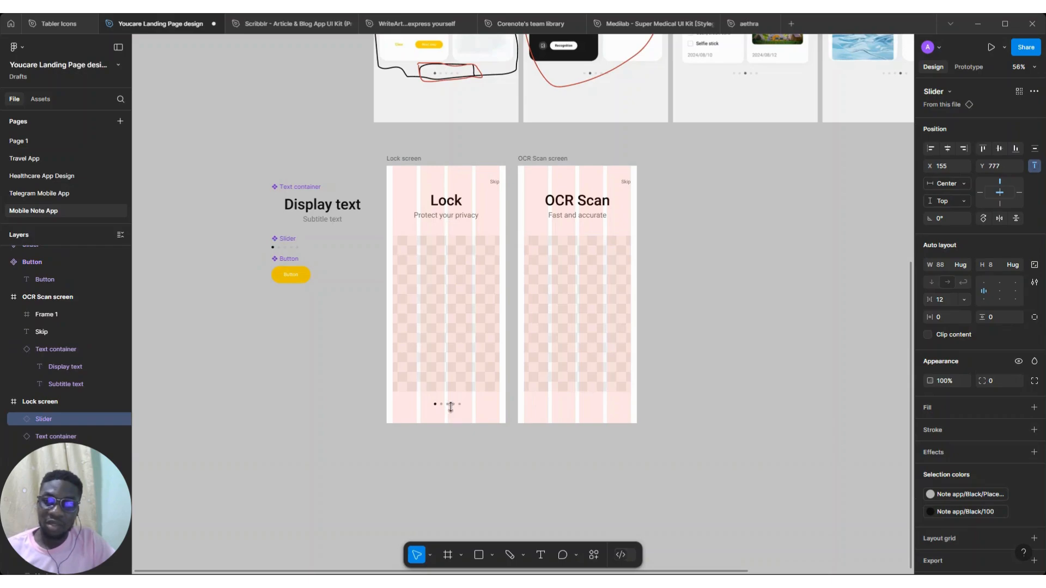
pyautogui.click(547, 160)
pyautogui.hotkey('ctrl', 'v')
pyautogui.hotkey('ctrl', 'v')
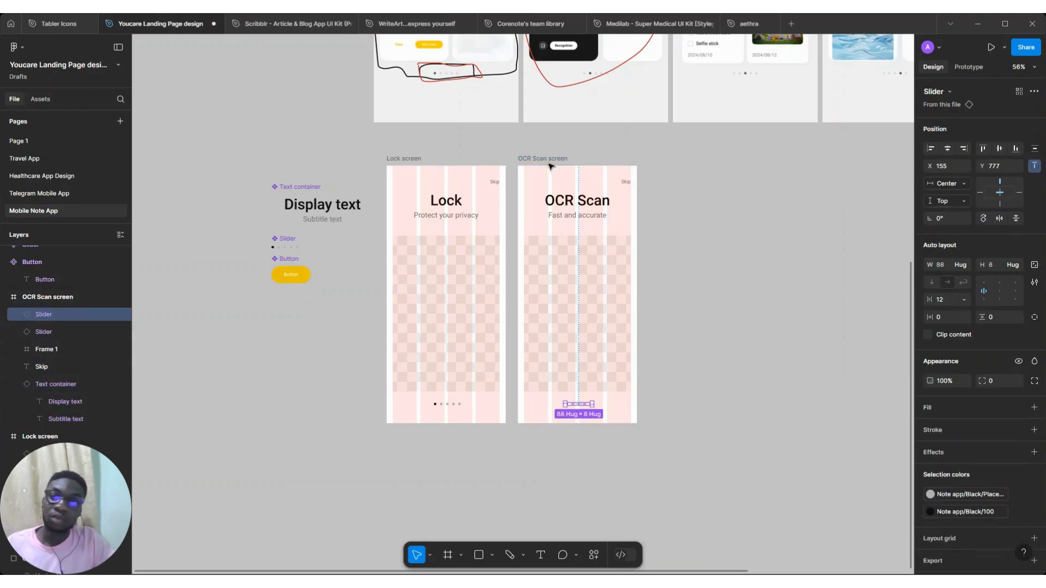
pyautogui.hotkey('ctrl', 'z')
# Duplicate the OCR Scan screen frame three times to make three more onboarding frames
pyautogui.scroll(5, 546, 160)
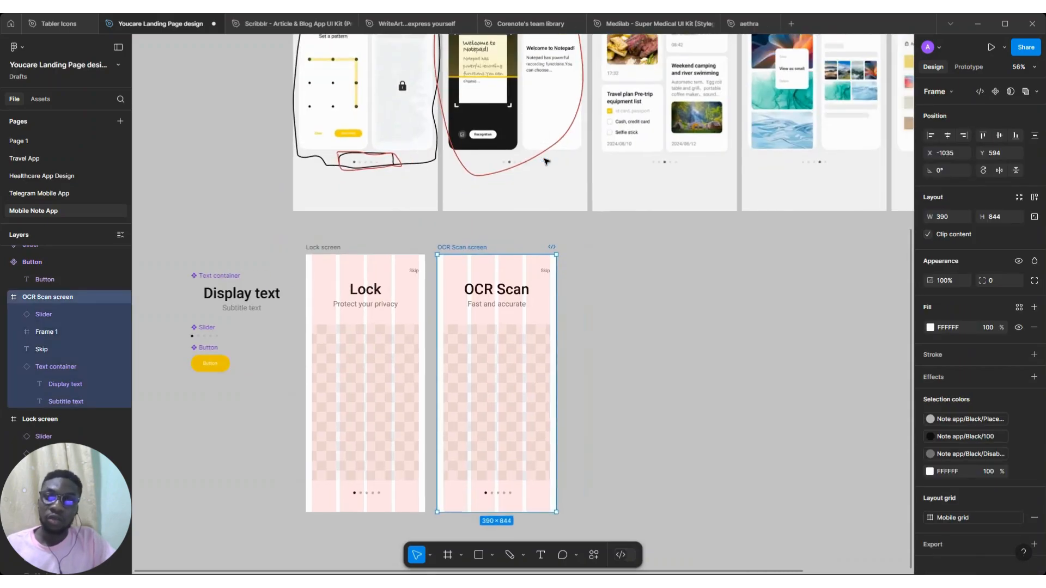
pyautogui.scroll(-3, 546, 160)
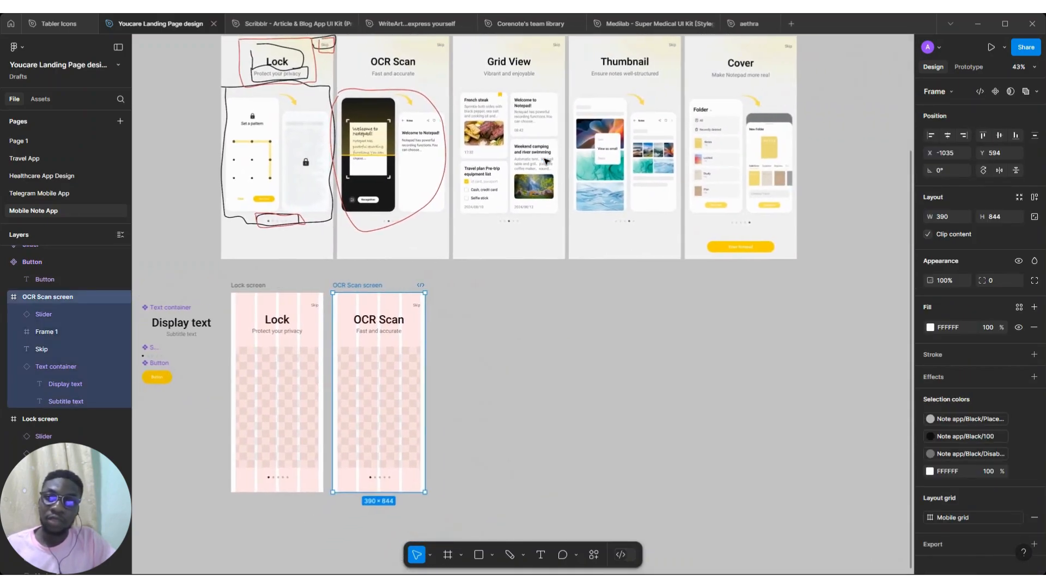
pyautogui.hotkey('ctrl', 'd')
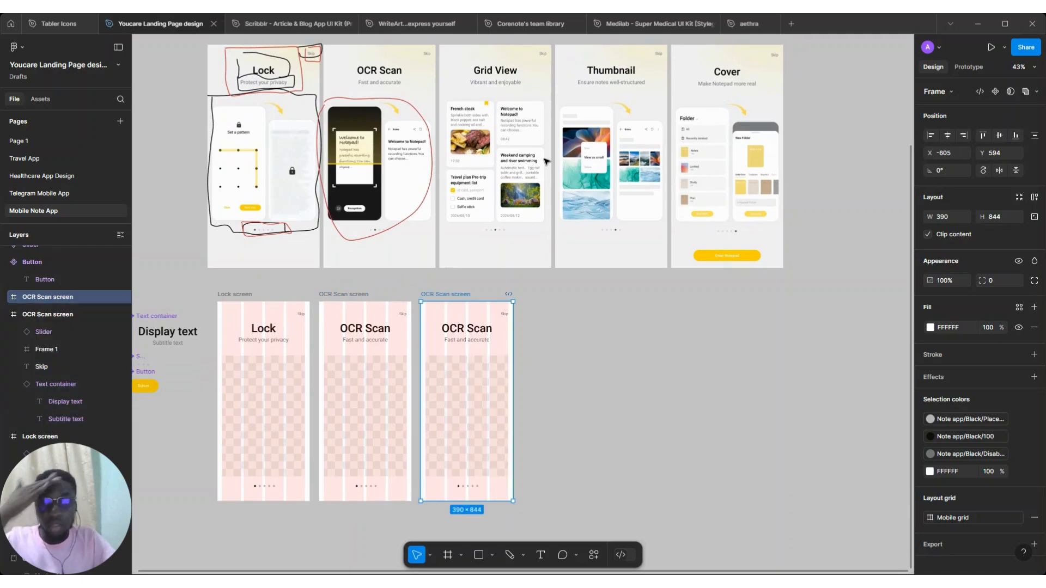
pyautogui.hotkey('ctrl', 'd')
pyautogui.hotkey('ctrl', 'd')
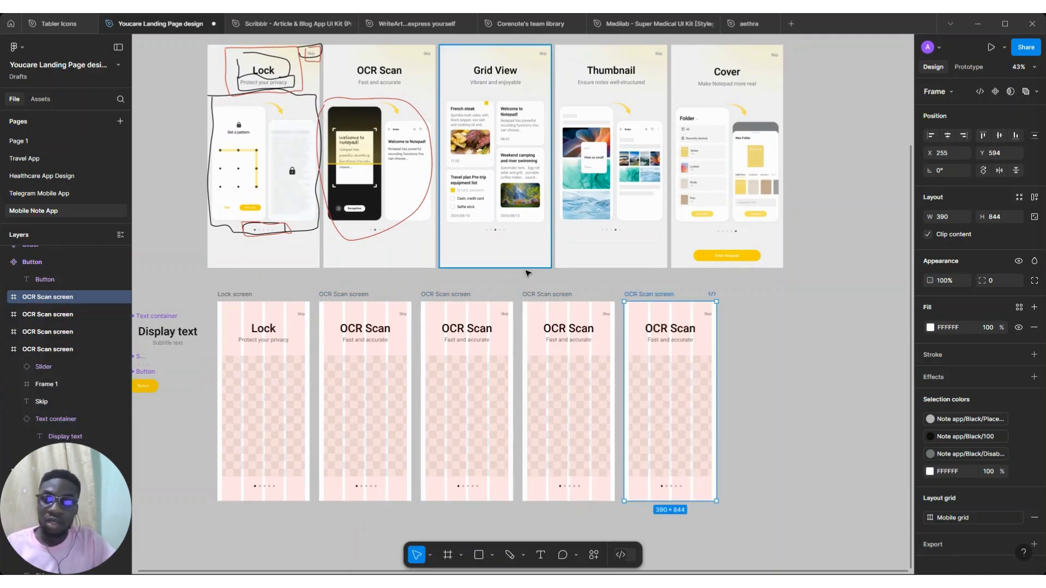
# Set the third frame's text container title to Grid View and subtitle to Vibrant and enjoyable
pyautogui.click(472, 331)
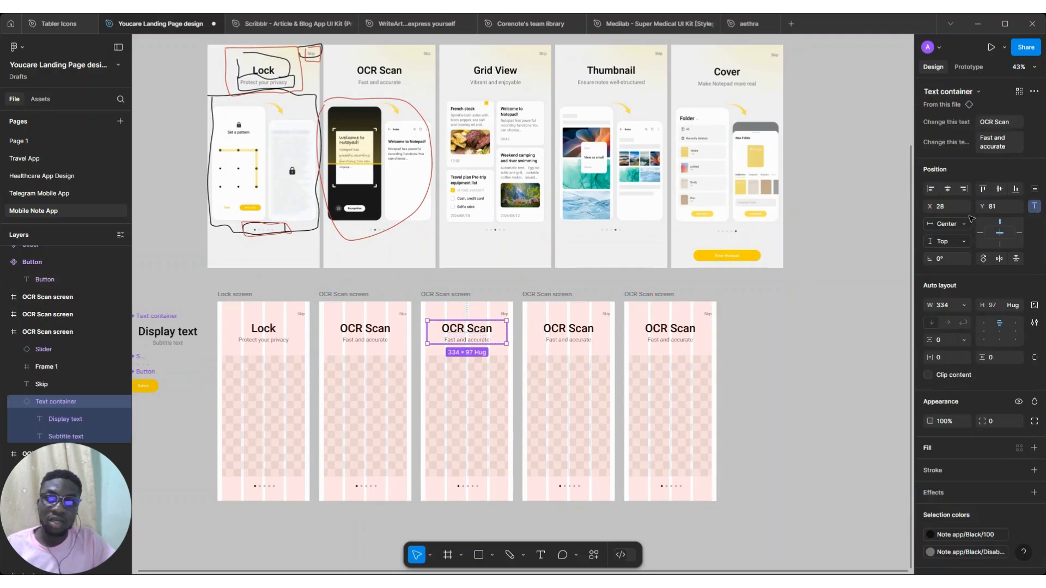
pyautogui.click(1006, 120)
pyautogui.write('Grid View')
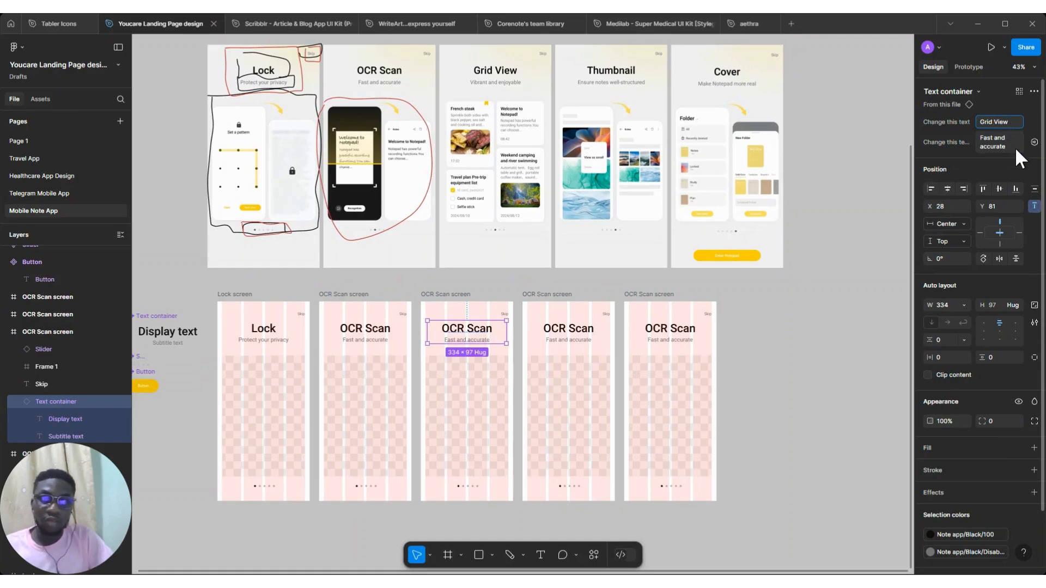
pyautogui.click(1006, 139)
pyautogui.write('Vib')
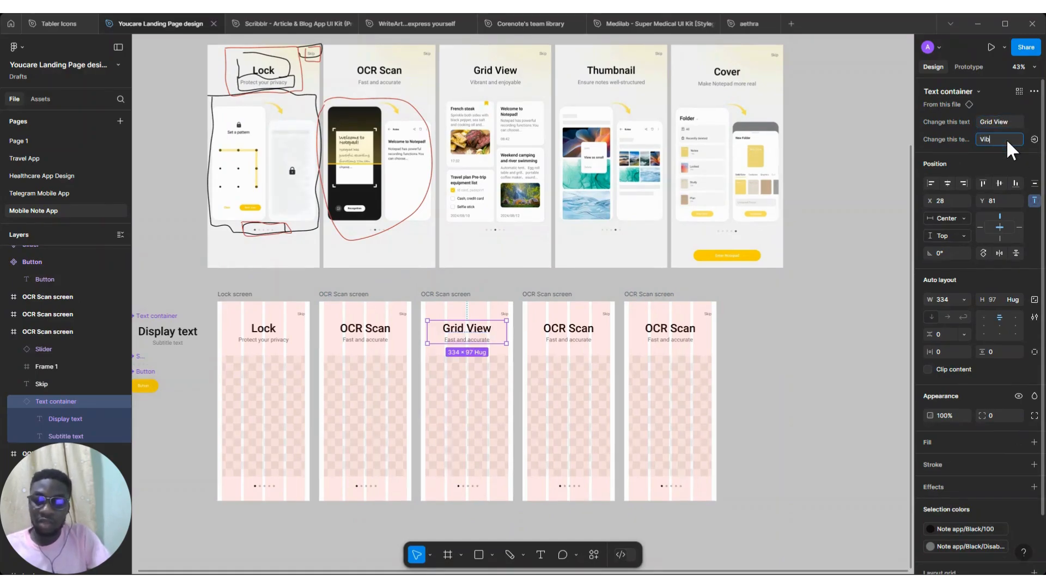
pyautogui.write('rant and enjoyable')
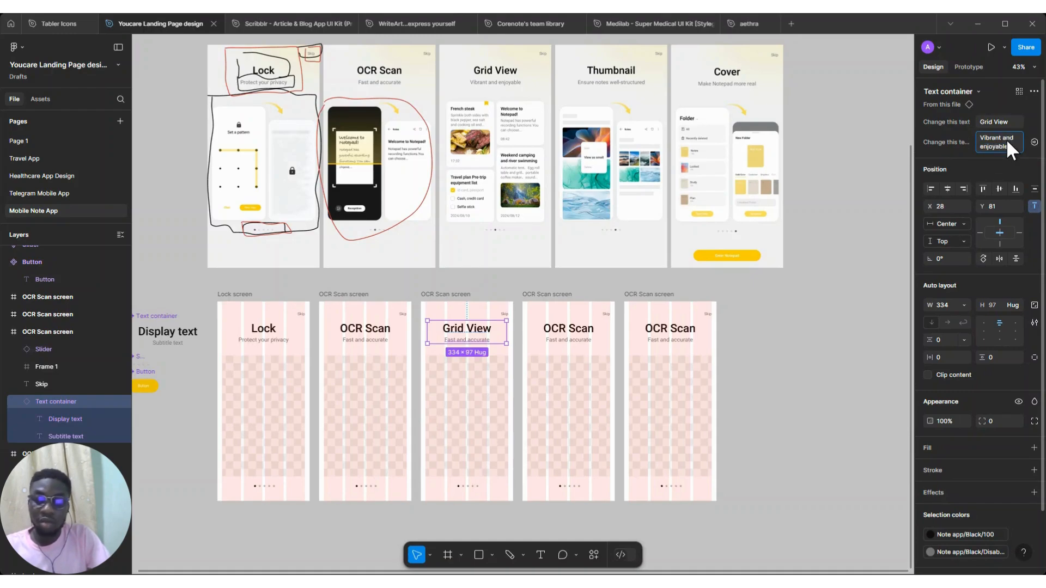
pyautogui.press('Return')
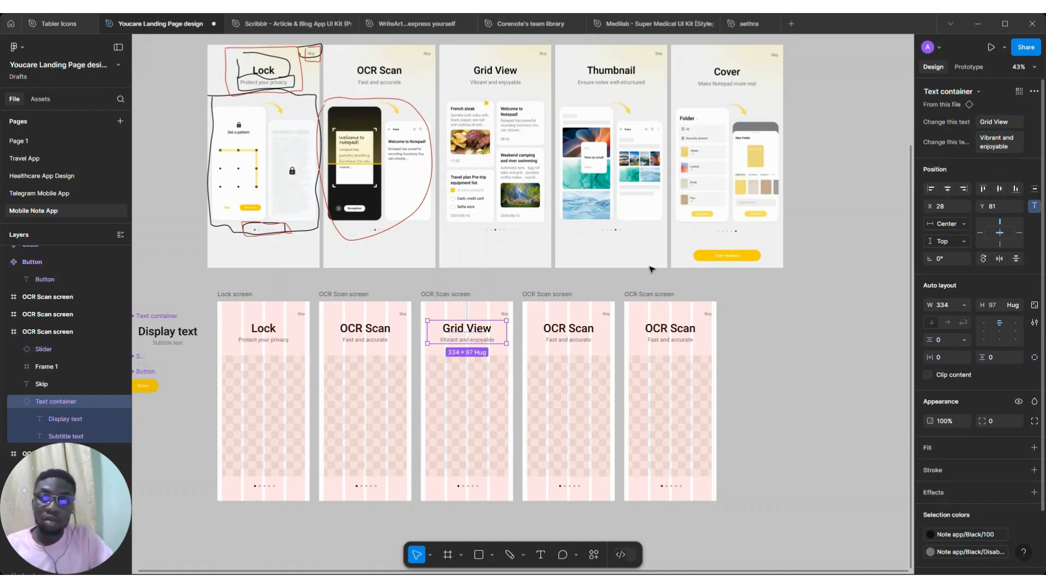
# Set the fourth frame's title to Thumbnail and subtitle to Ensure notes well-structured
pyautogui.click(1016, 122)
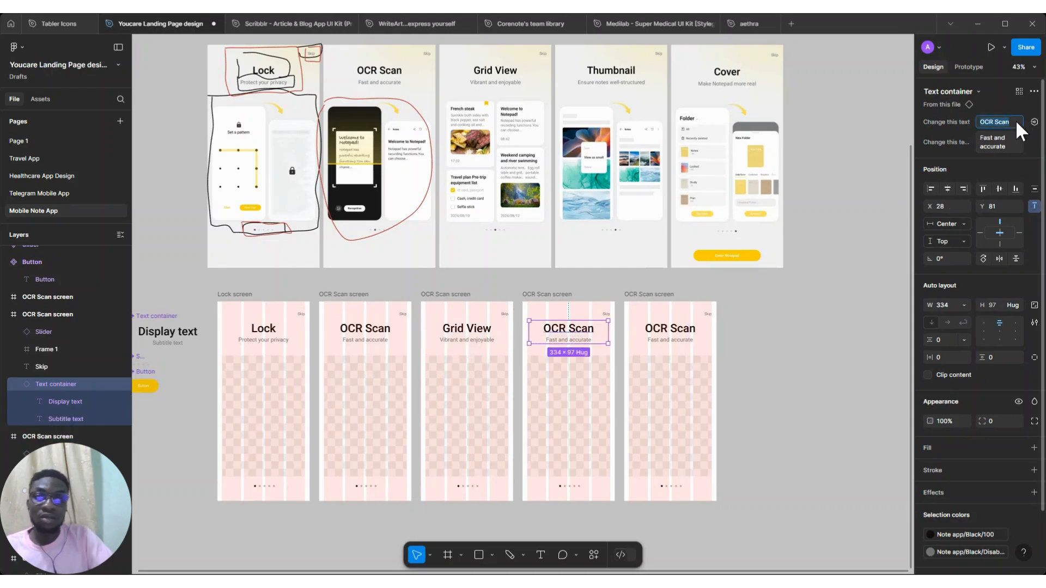
pyautogui.write('Thumbnail')
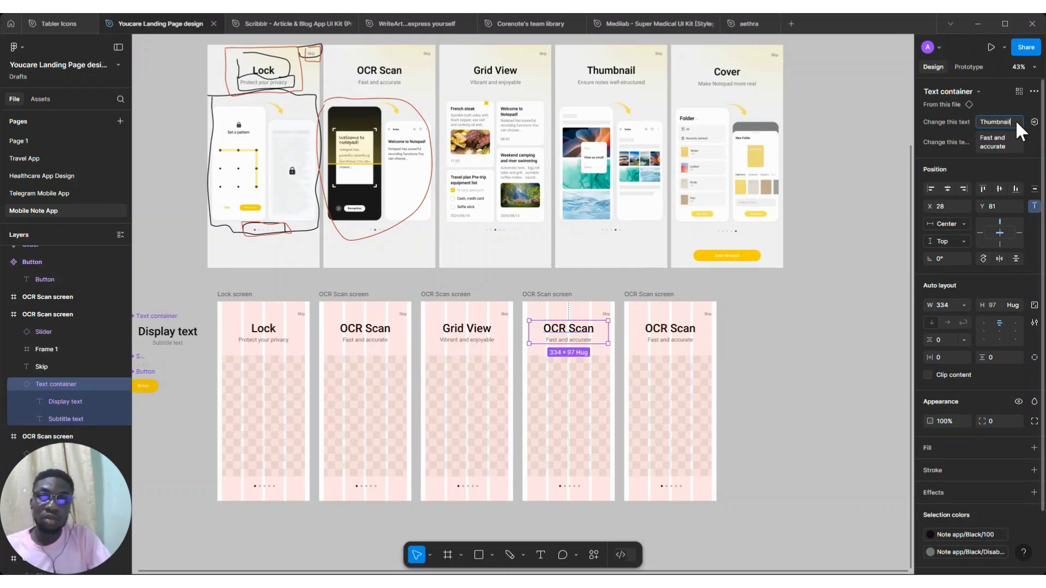
pyautogui.click(994, 139)
pyautogui.write('Ensur')
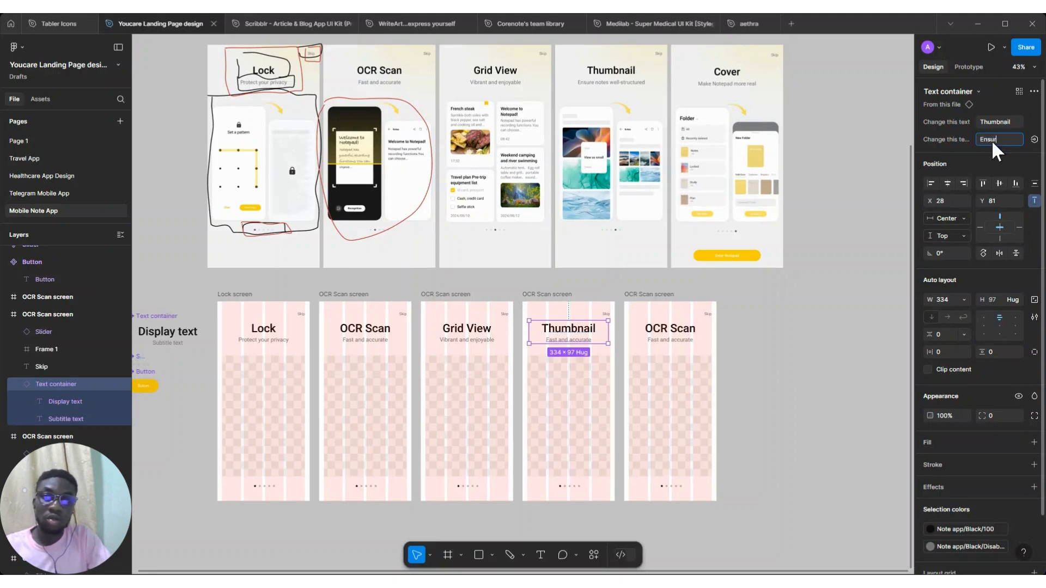
pyautogui.write('e notes well stru')
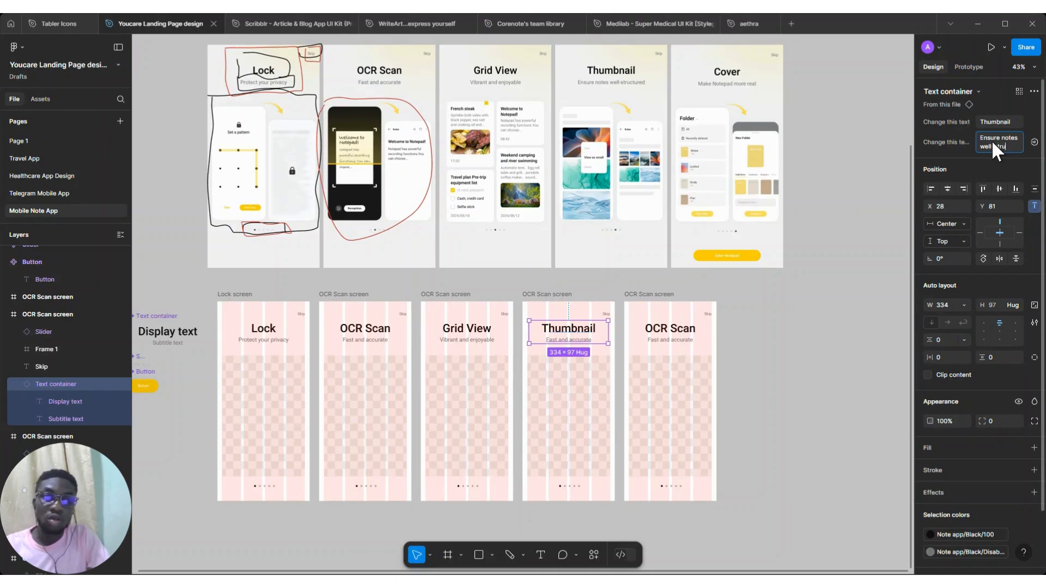
pyautogui.write('ll-structt')
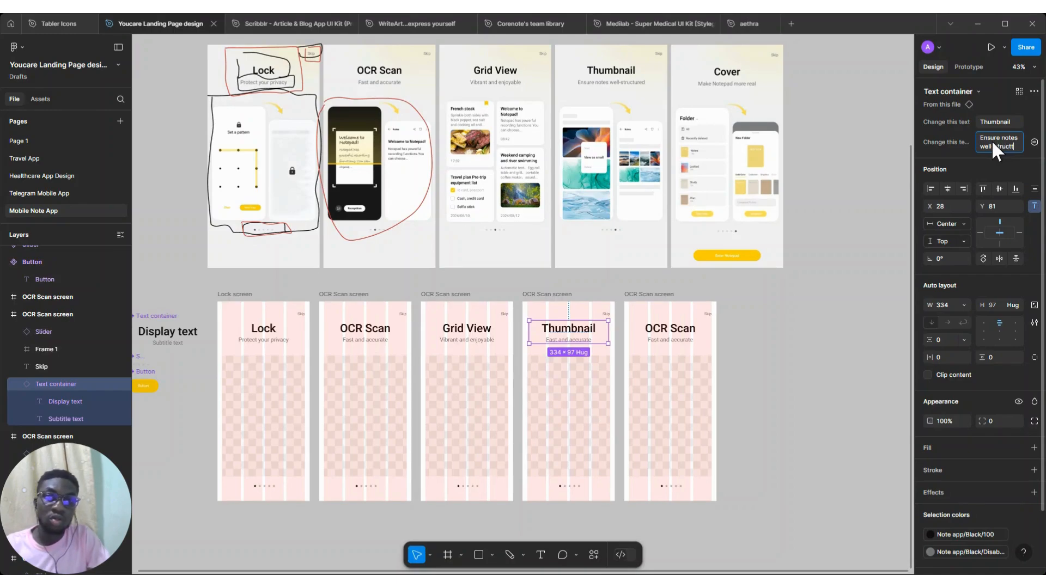
pyautogui.write('ed')
pyautogui.press('Return')
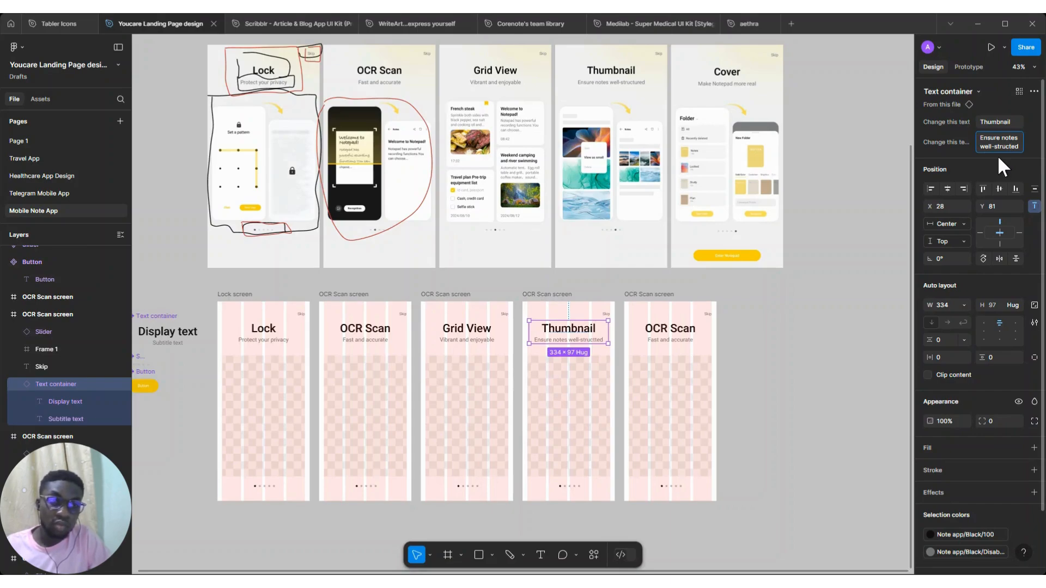
pyautogui.click(998, 155)
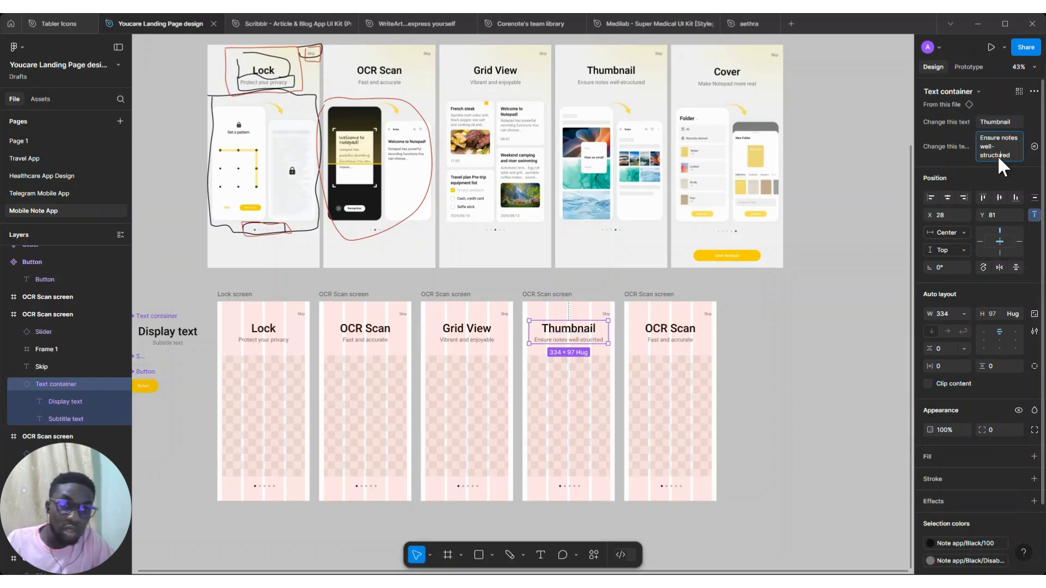
pyautogui.press('Return')
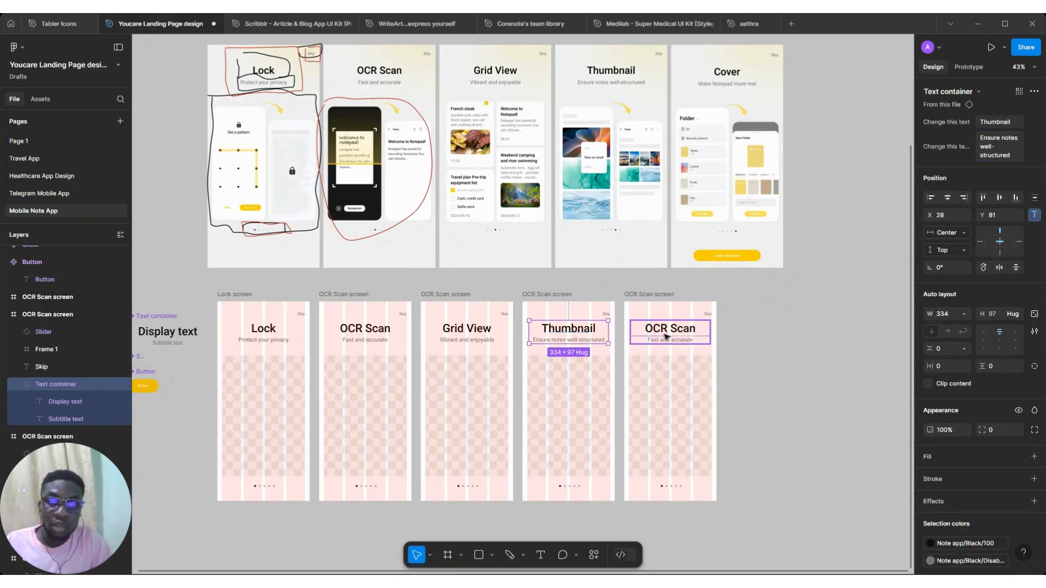
# Set the fifth frame's title to Cover and subtitle to Make Notepad more real
pyautogui.click(670, 332)
pyautogui.click(1013, 126)
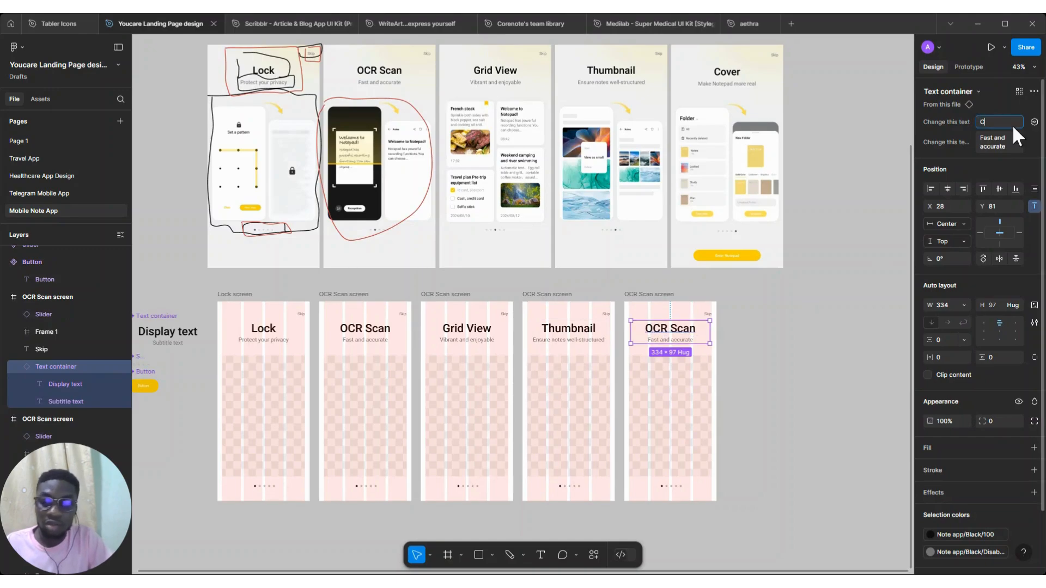
pyautogui.write('Cover')
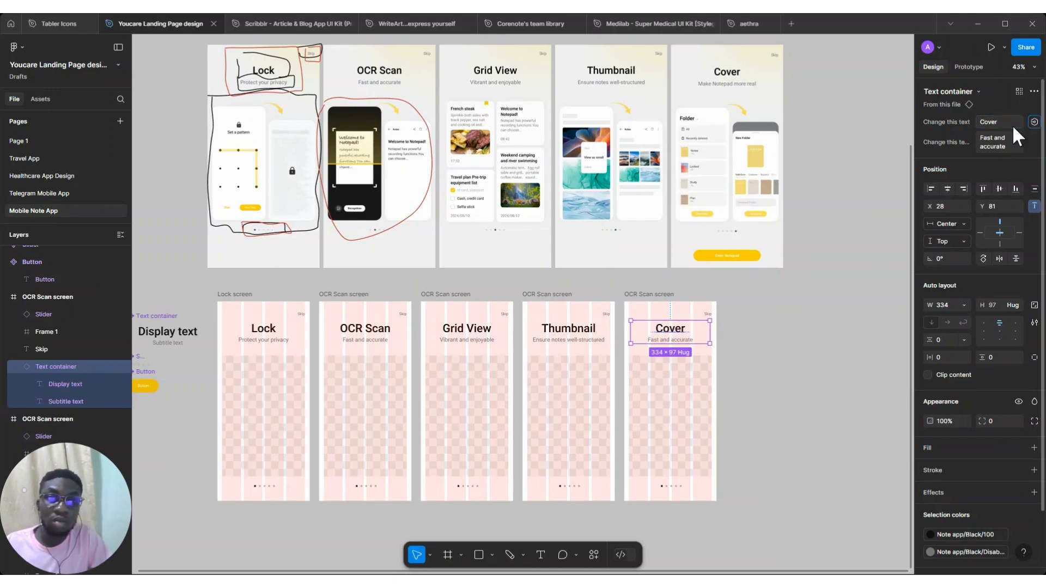
pyautogui.press('Tab')
pyautogui.write('M')
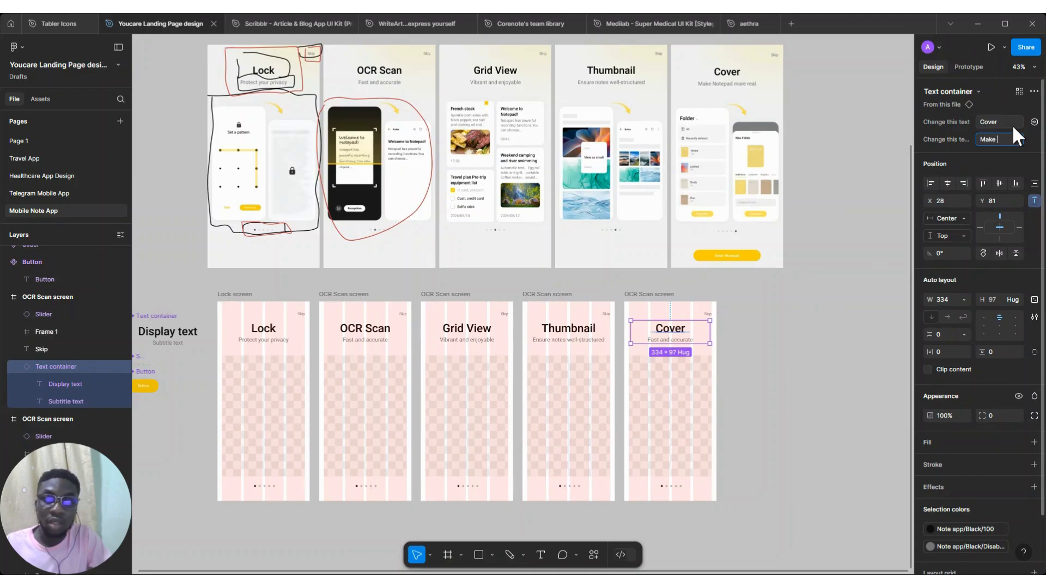
pyautogui.write('ake Notepad mo')
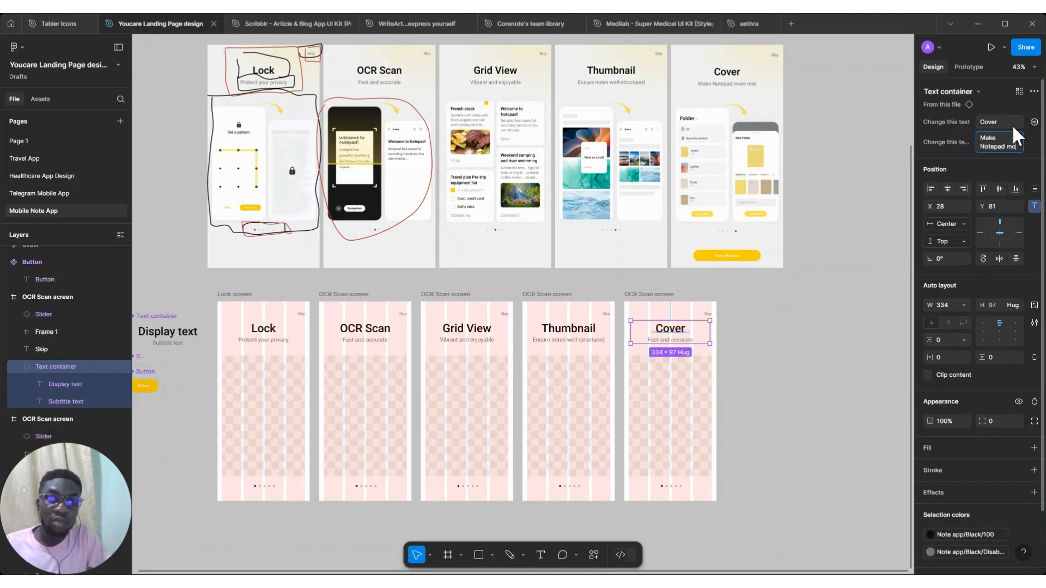
pyautogui.write('re real')
pyautogui.click(1012, 125)
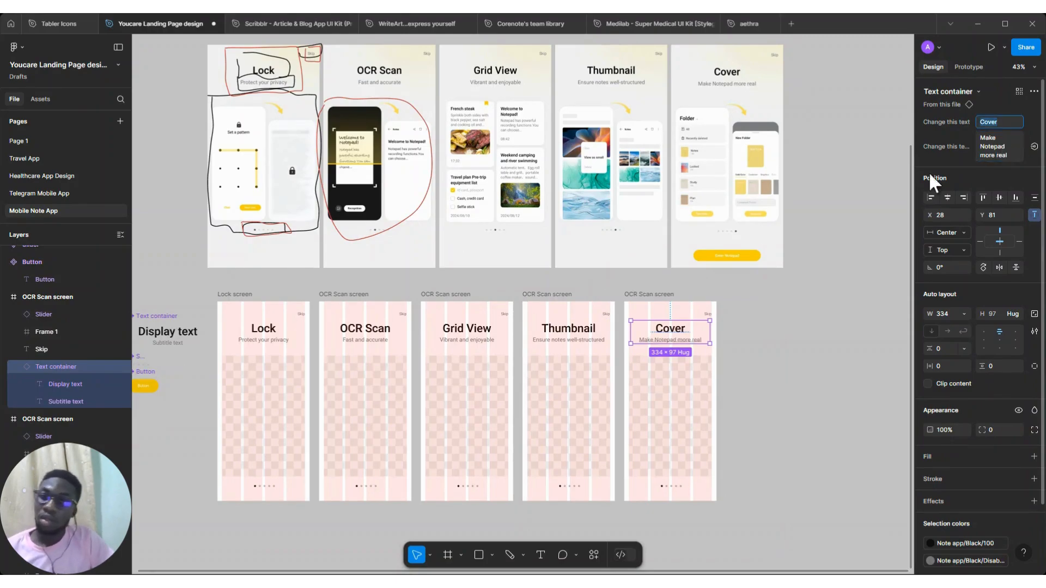
pyautogui.hscroll(-1, 694, 350)
pyautogui.scroll(-2, 695, 351)
pyautogui.hscroll(-1, 694, 350)
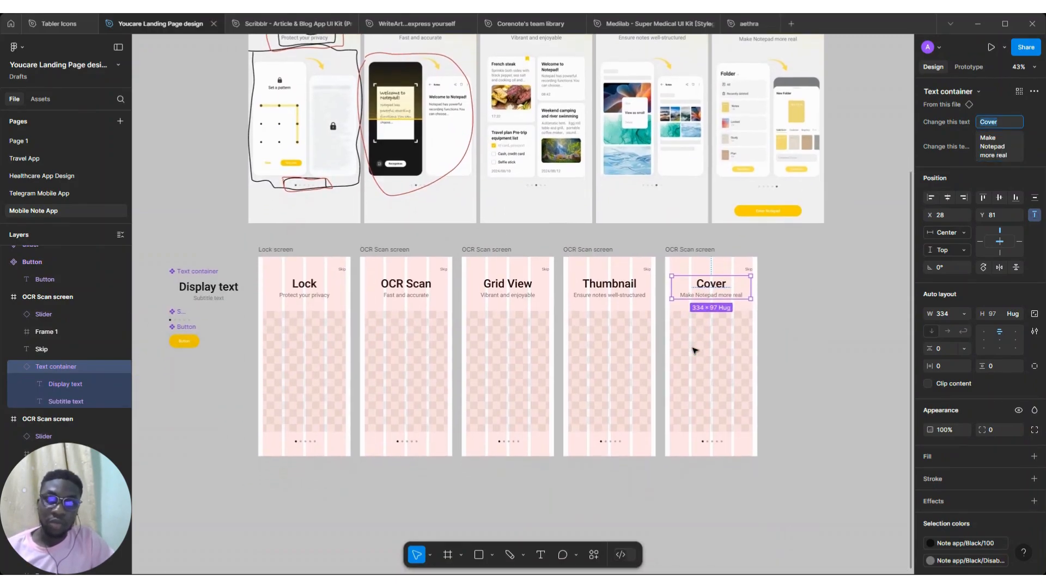
pyautogui.click(838, 308)
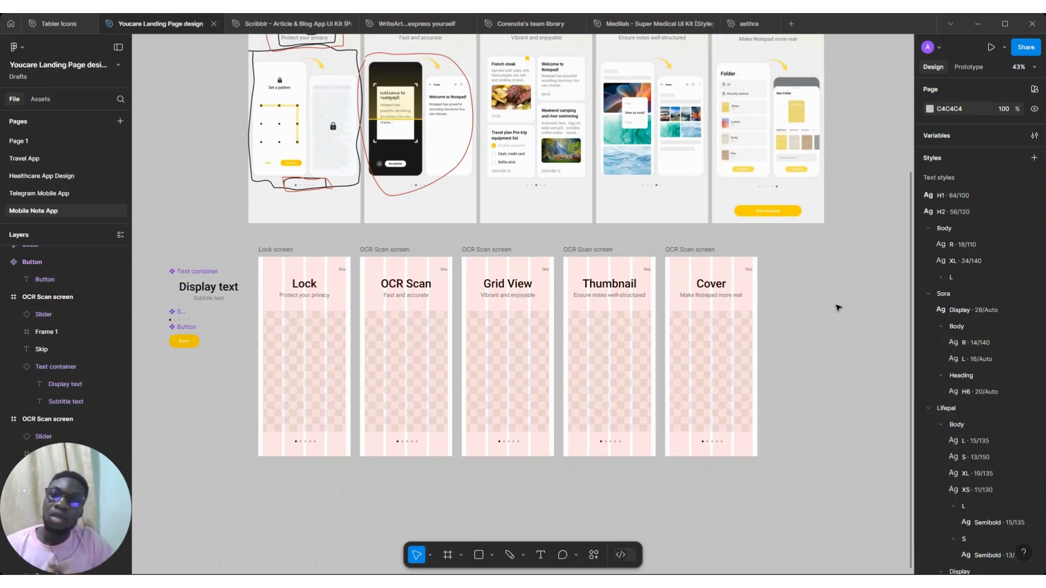
pyautogui.scroll(-2, 721, 294)
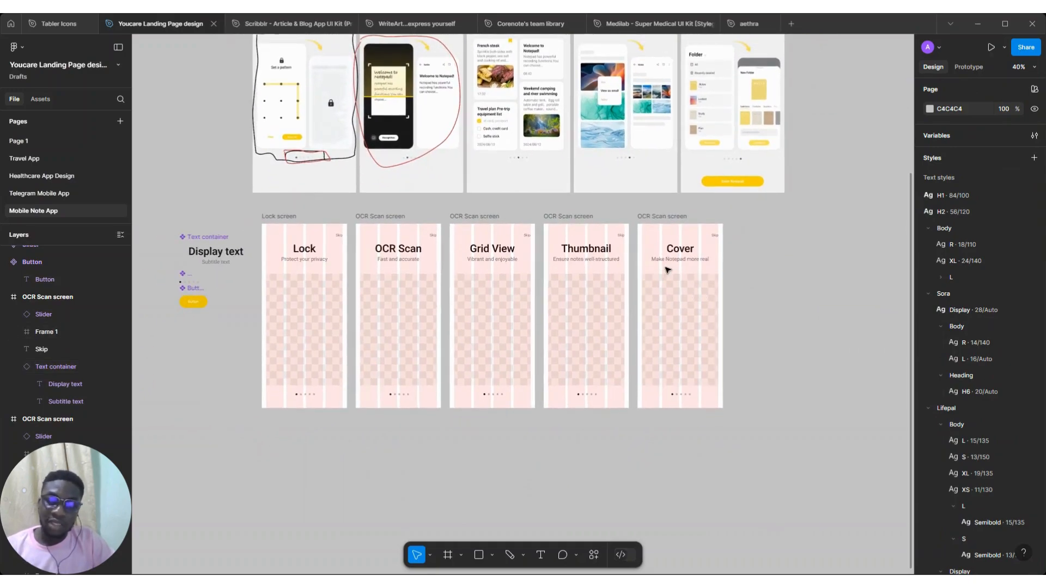
# Create a color style named Note app/Black/Disabled from the subtitle text's fill
pyautogui.scroll(2, 667, 269)
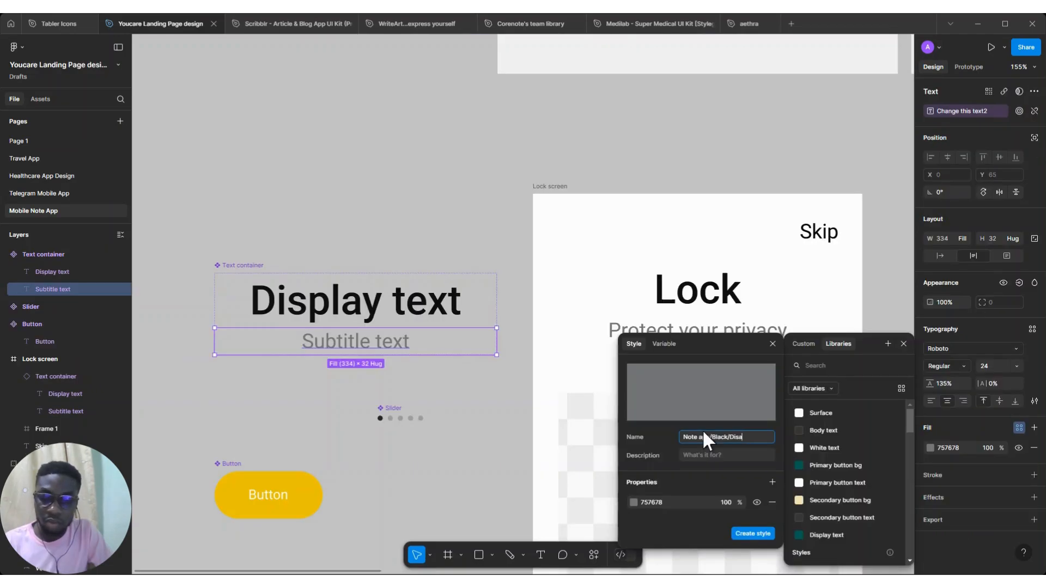
pyautogui.write('led')
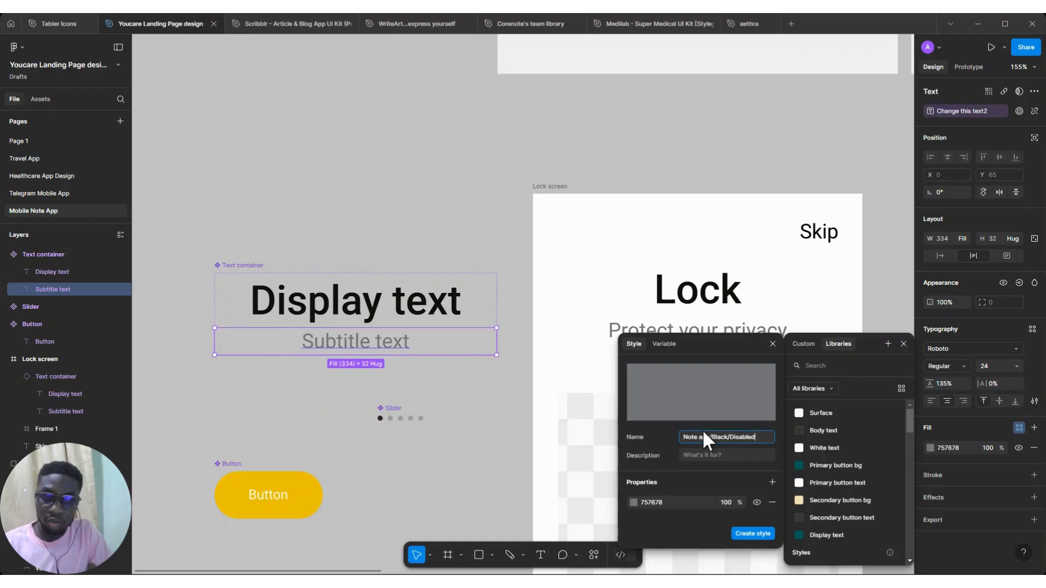
pyautogui.click(743, 533)
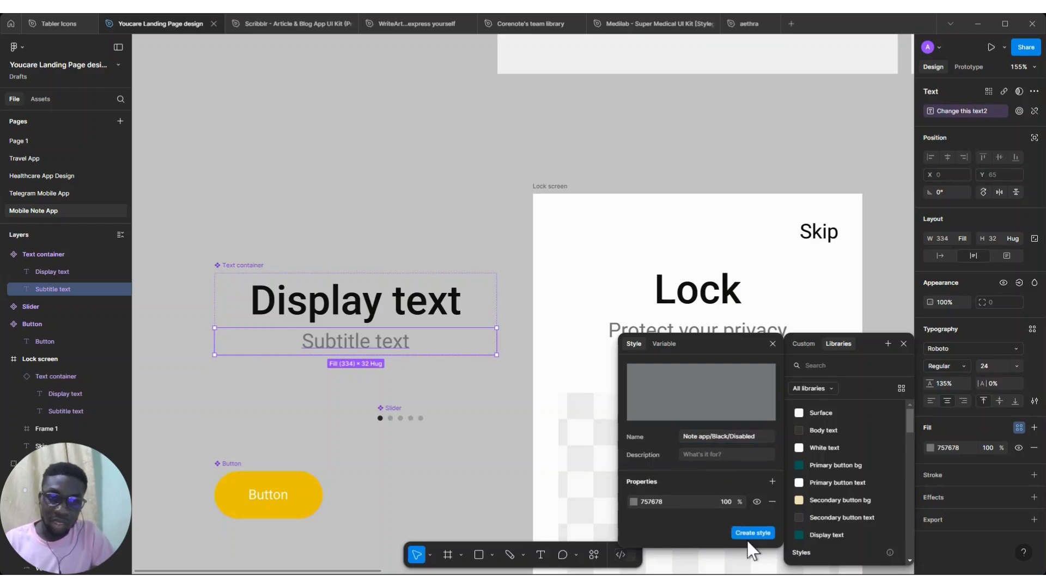
pyautogui.click(758, 439)
pyautogui.hotkey('ctrl', 'c')
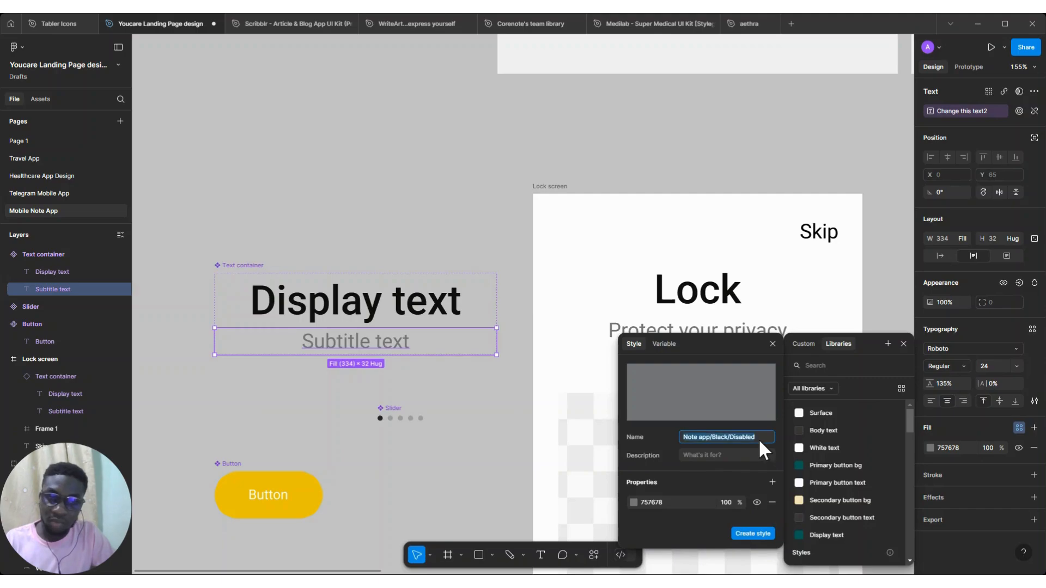
pyautogui.click(751, 533)
# Apply the Note app/Black/100 and Note app/Black/Disabled color styles to the slider component's two colors
pyautogui.scroll(-5, 702, 367)
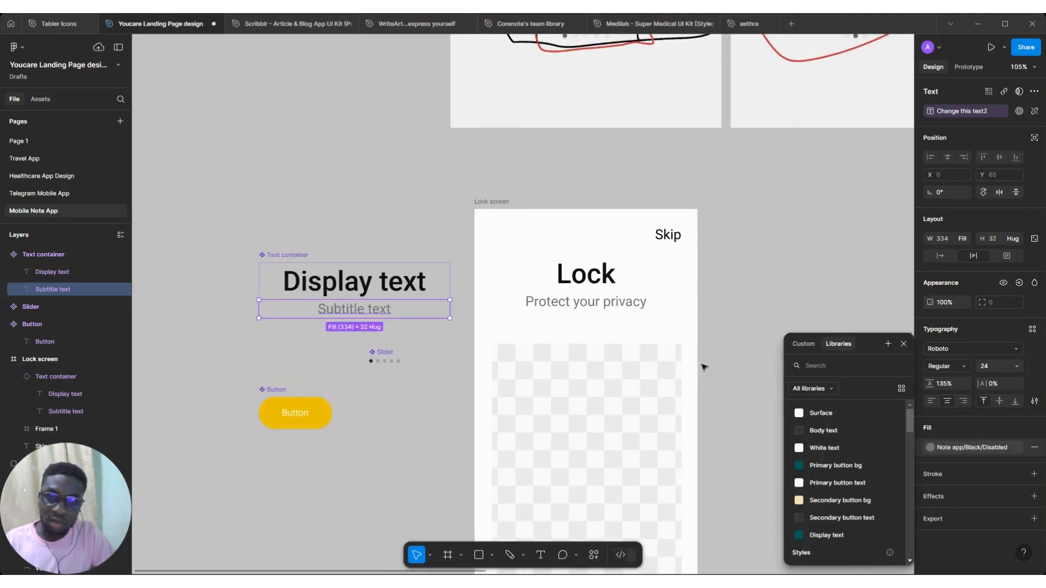
pyautogui.hscroll(2, 703, 366)
pyautogui.click(267, 220)
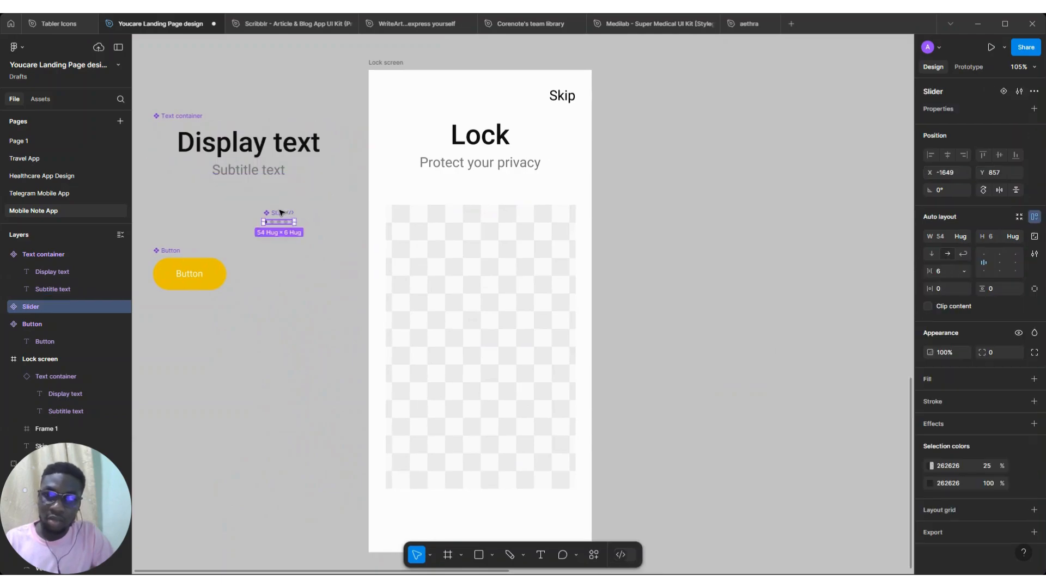
pyautogui.scroll(5, 267, 219)
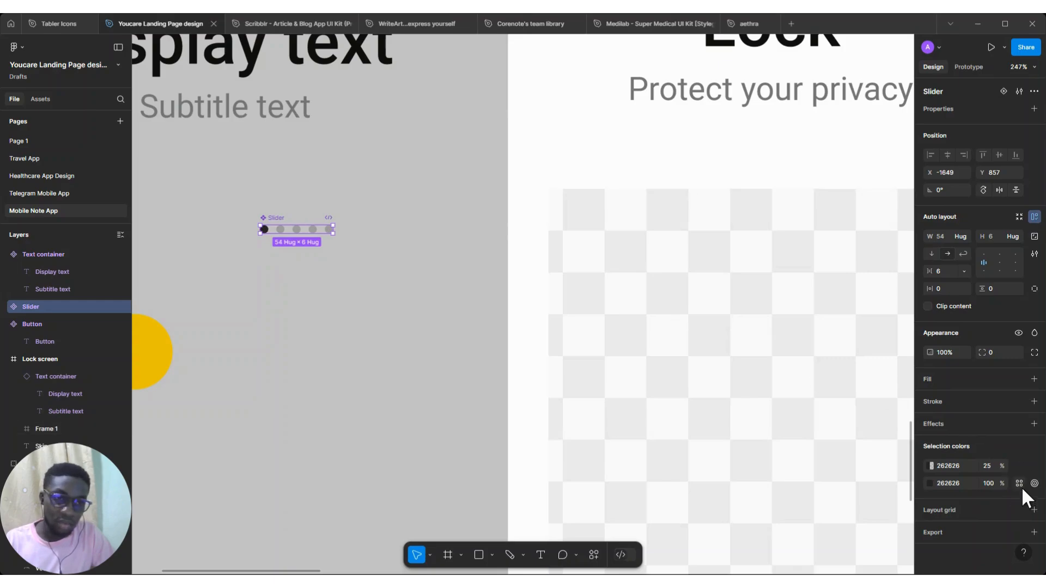
pyautogui.click(1020, 484)
pyautogui.scroll(-5, 877, 490)
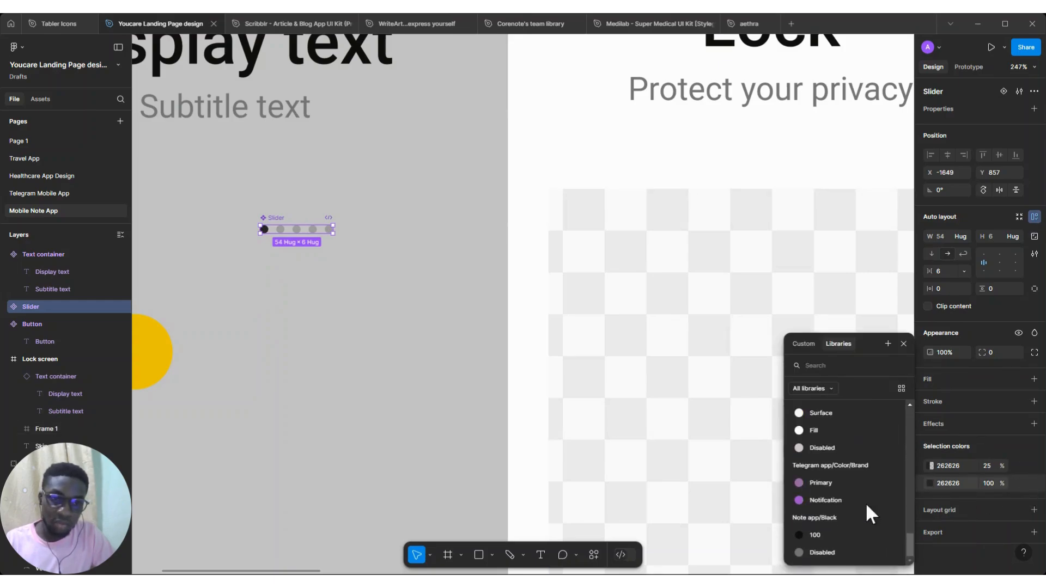
pyautogui.click(828, 532)
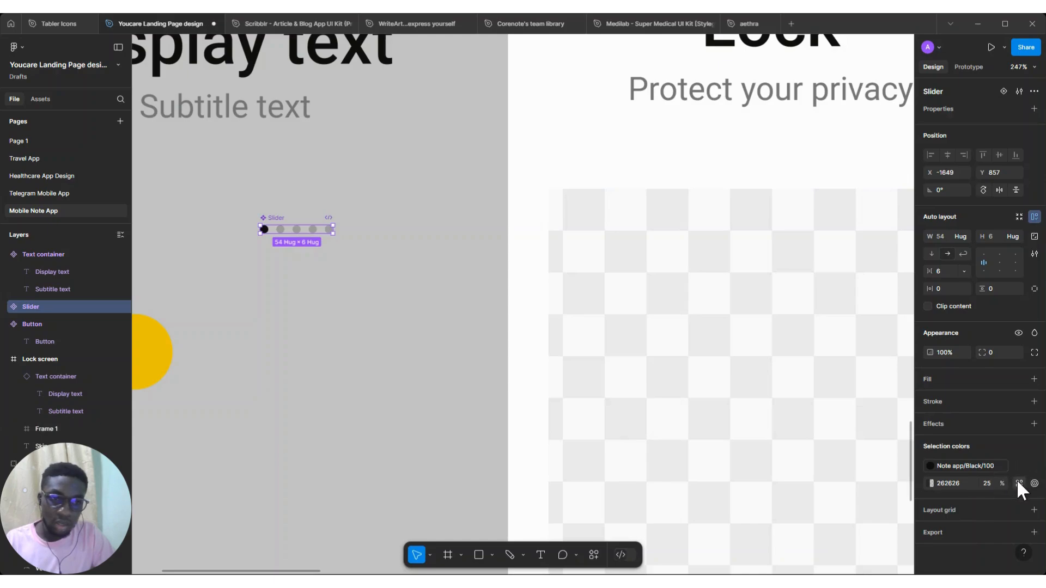
pyautogui.click(1019, 483)
pyautogui.scroll(-5, 841, 496)
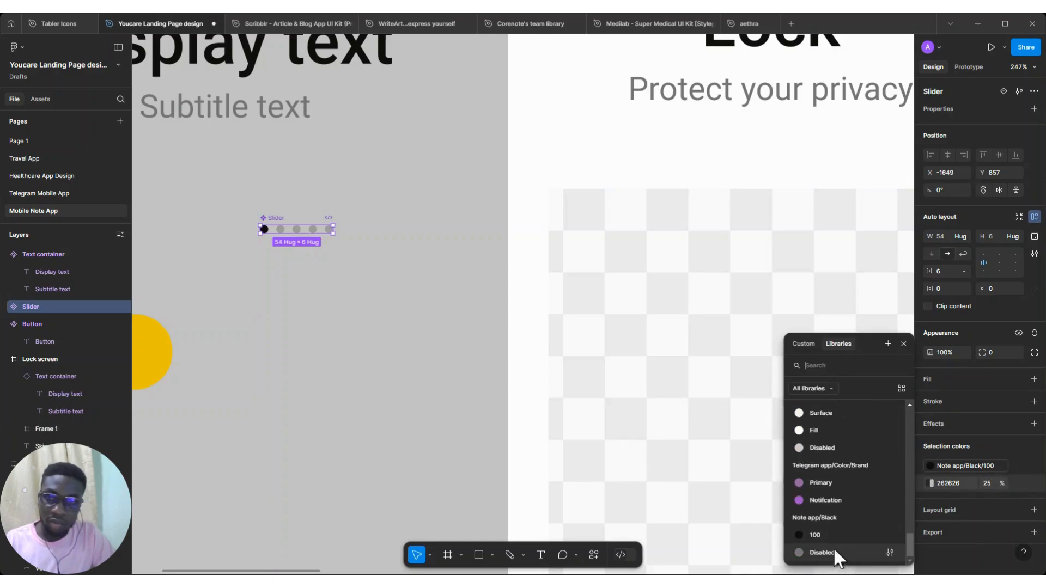
pyautogui.click(834, 550)
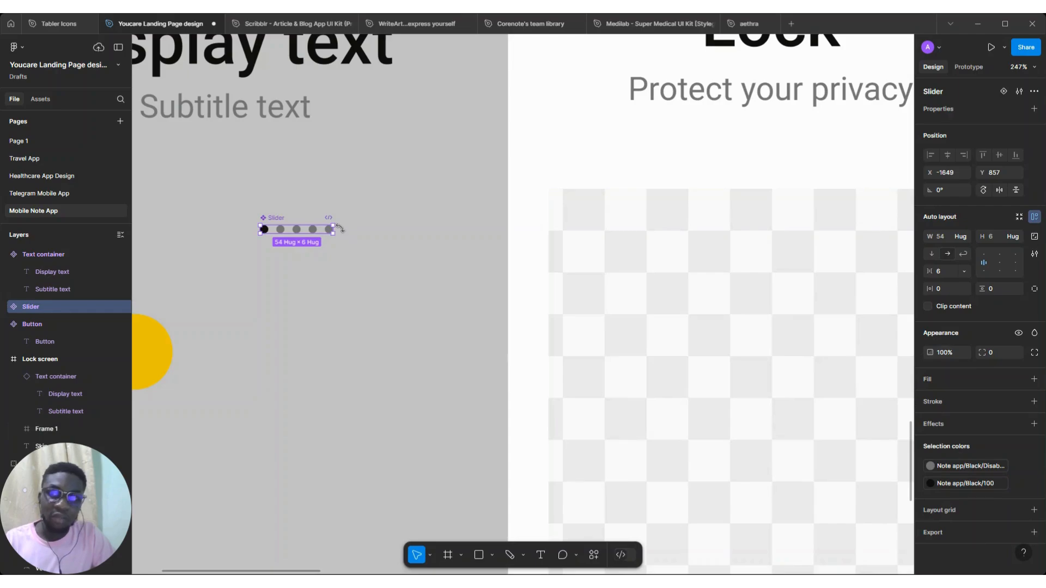
# Create a color style named Note app/Color/Brand from the button component's yellow fill
pyautogui.scroll(-5, 400, 287)
pyautogui.scroll(2, 400, 287)
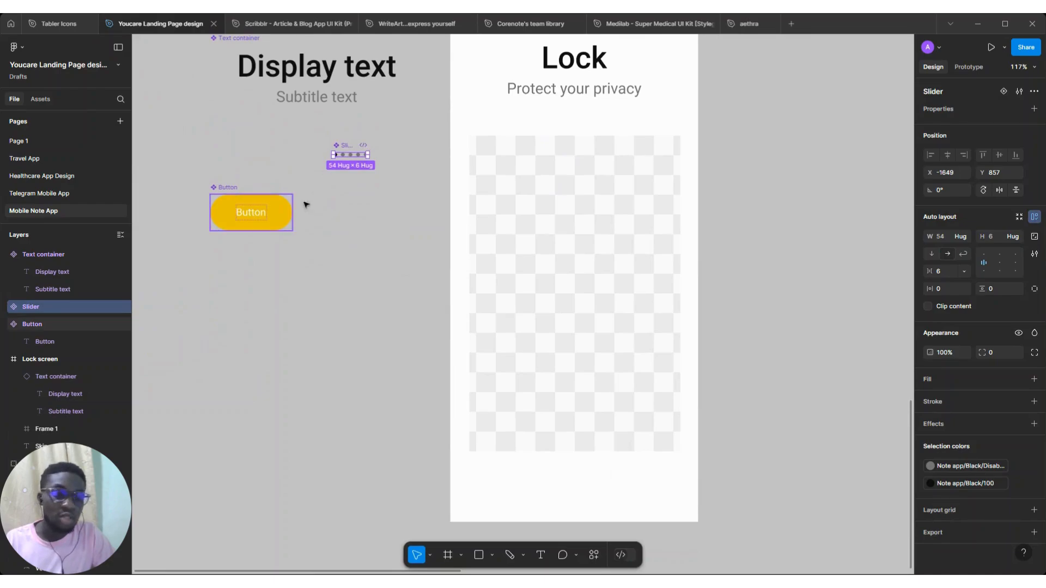
pyautogui.press('Tab')
pyautogui.click(1019, 379)
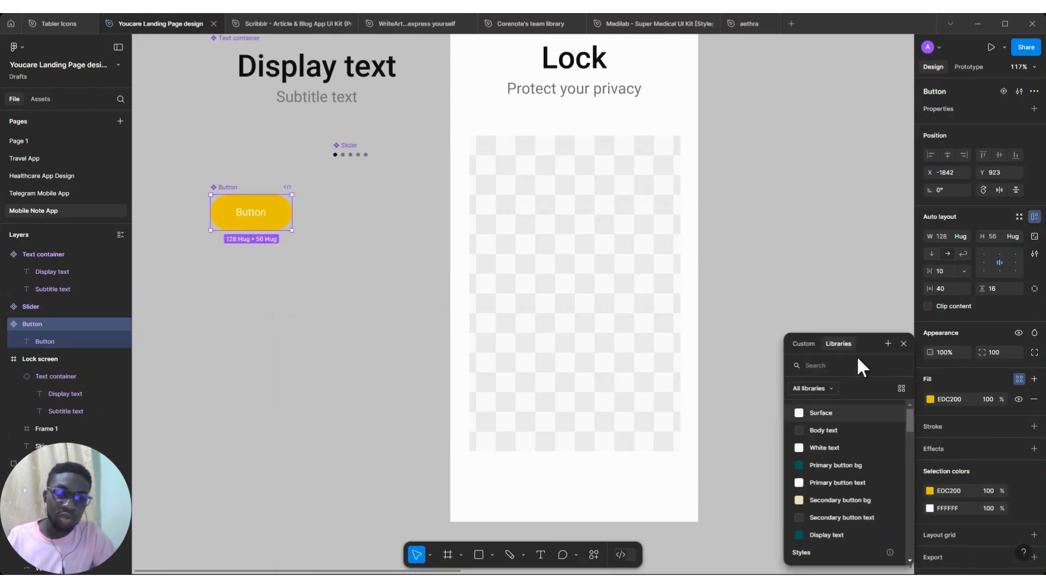
pyautogui.click(887, 344)
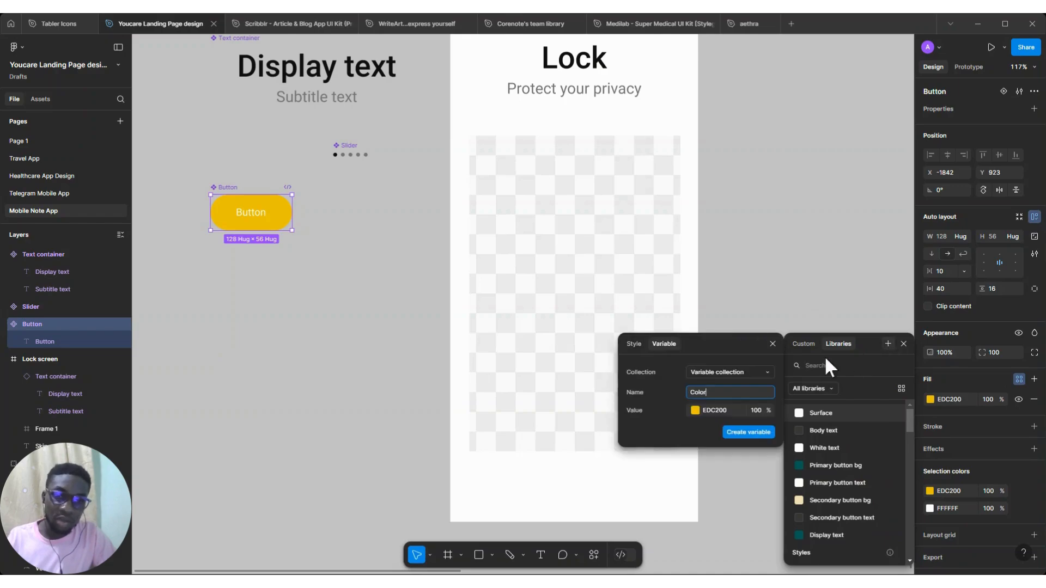
pyautogui.click(632, 343)
pyautogui.hotkey('ctrl', 'v')
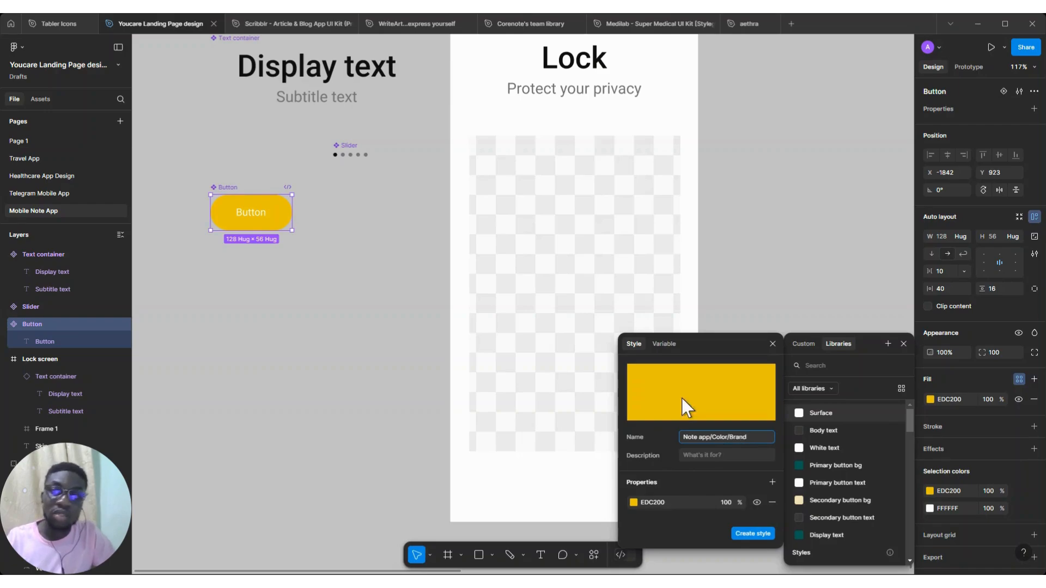
pyautogui.scroll(-3, 597, 199)
pyautogui.scroll(6, 597, 199)
pyautogui.hscroll(4, 597, 199)
pyautogui.scroll(2, 490, 214)
pyautogui.hscroll(6, 490, 215)
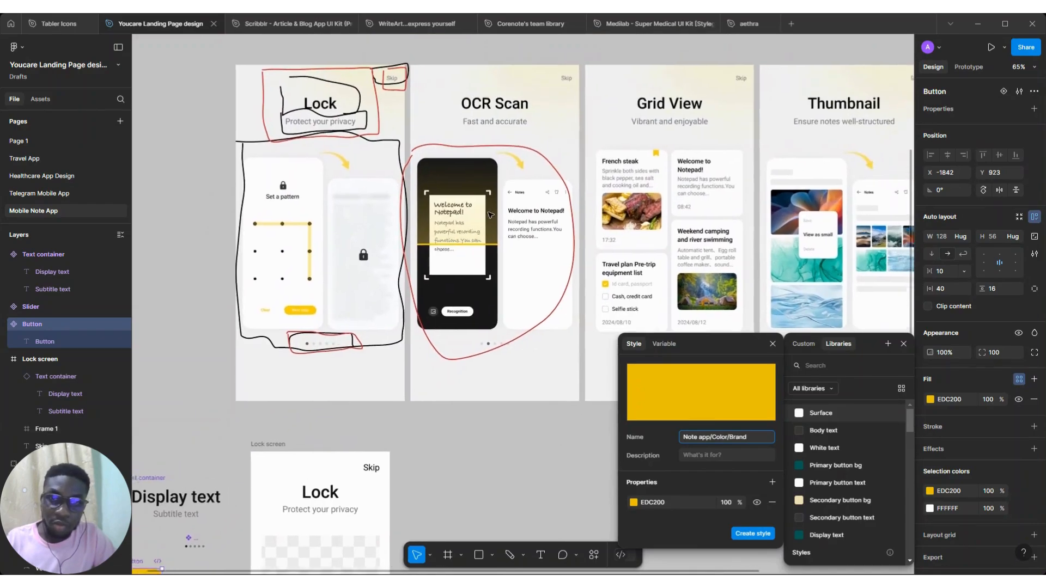
pyautogui.hscroll(-6, 489, 215)
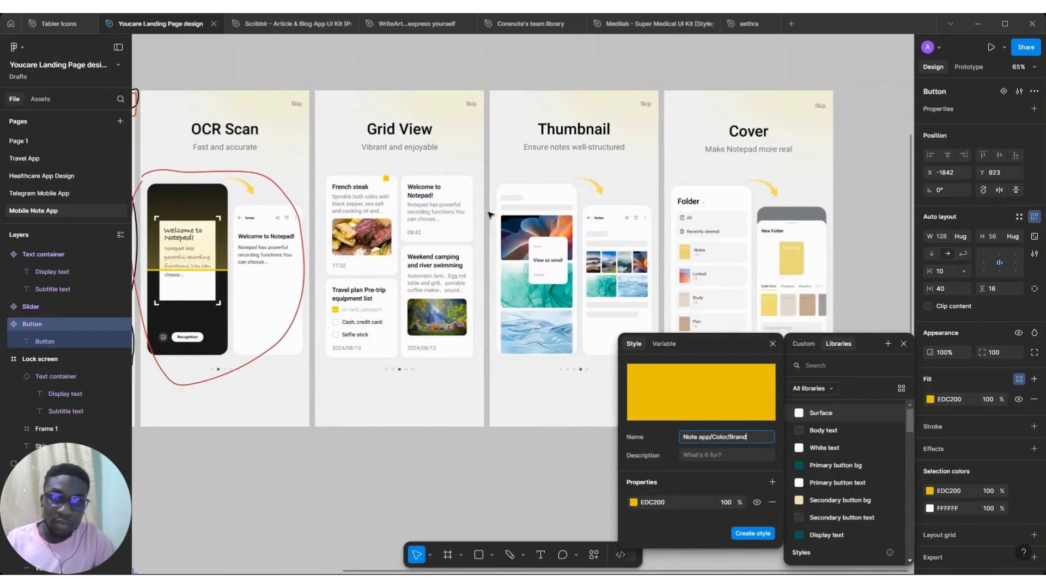
pyautogui.scroll(-1, 490, 215)
pyautogui.scroll(-6, 489, 215)
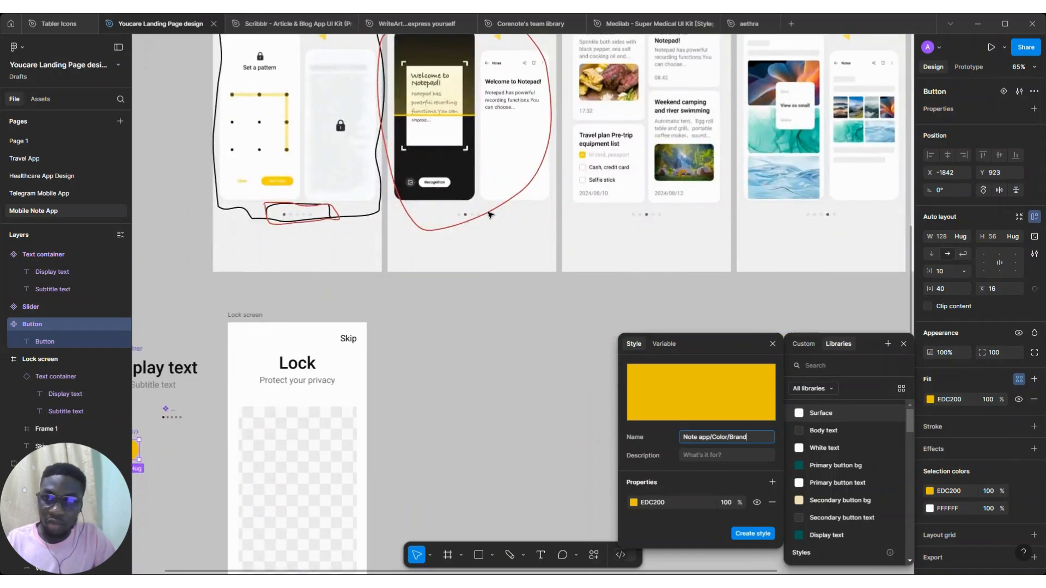
pyautogui.hscroll(-3, 489, 215)
pyautogui.scroll(1, 490, 215)
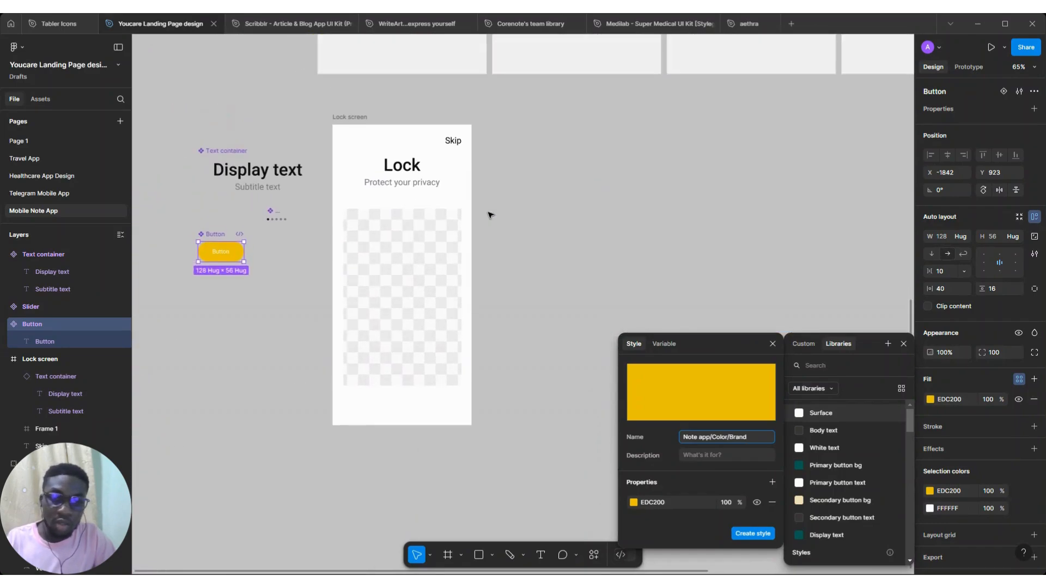
pyautogui.click(751, 533)
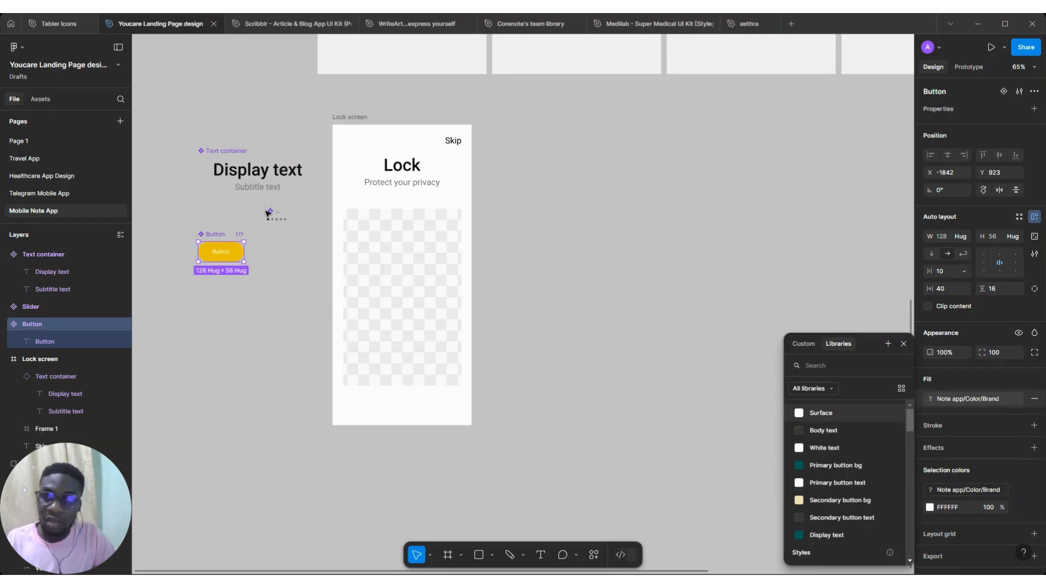
# Compare the text, slider and button components with the reference onboarding screens
pyautogui.moveTo(308, 269); pyautogui.dragTo(177, 117)
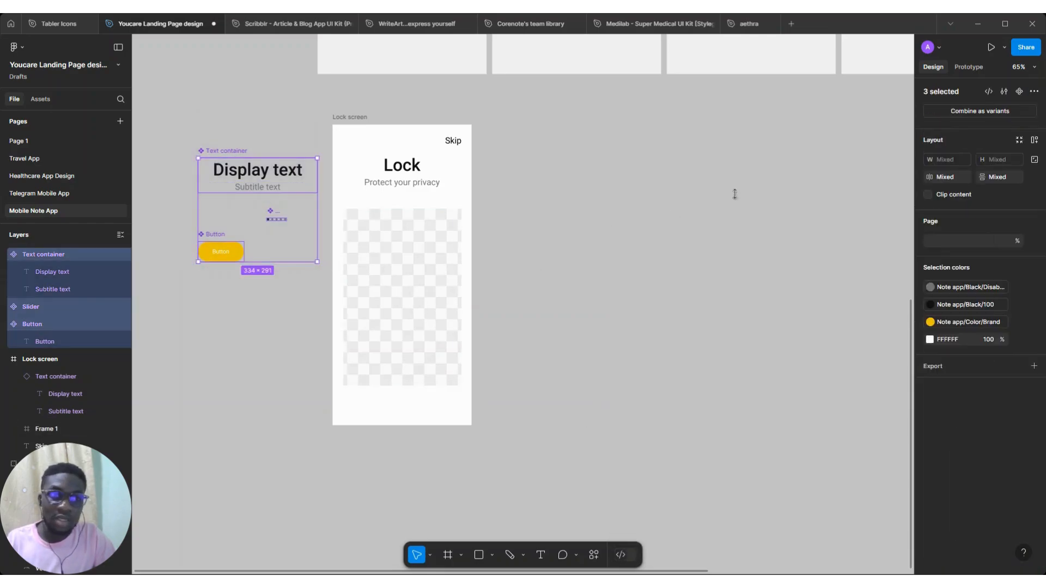
pyautogui.click(930, 158)
pyautogui.scroll(5, 568, 308)
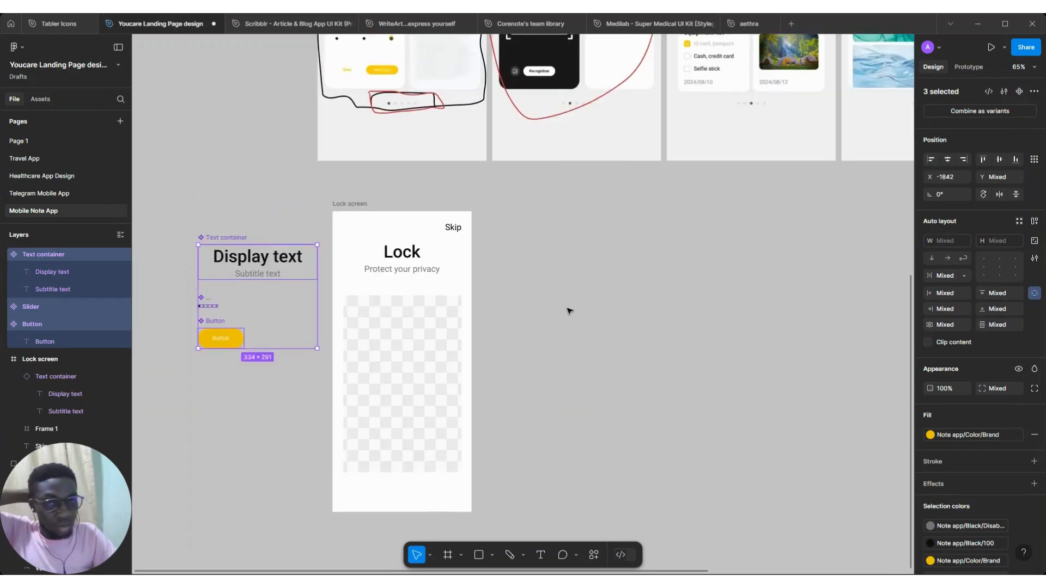
pyautogui.scroll(3, 568, 310)
pyautogui.hscroll(2, 568, 310)
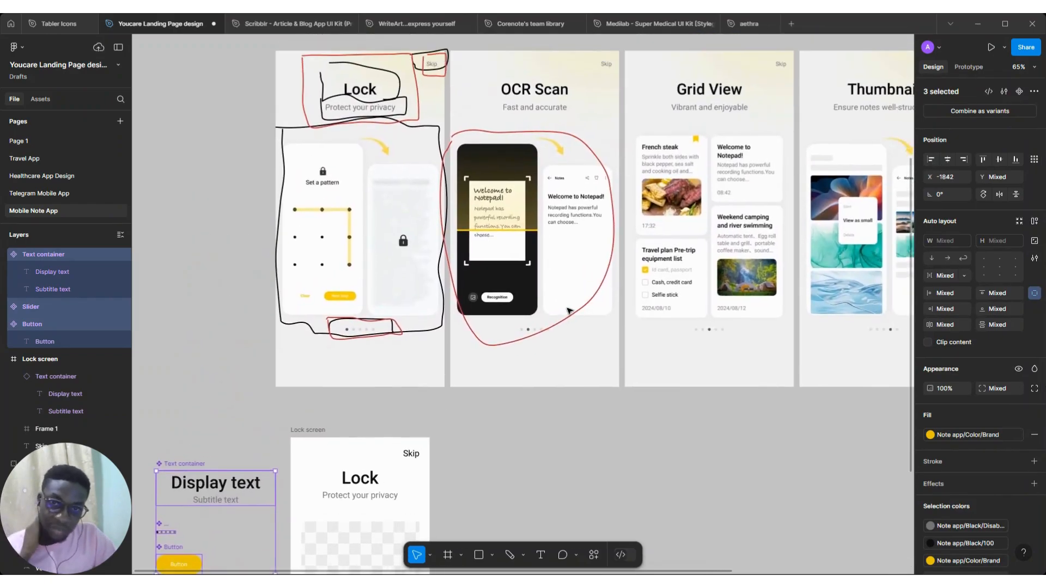
pyautogui.hscroll(2, 751, 151)
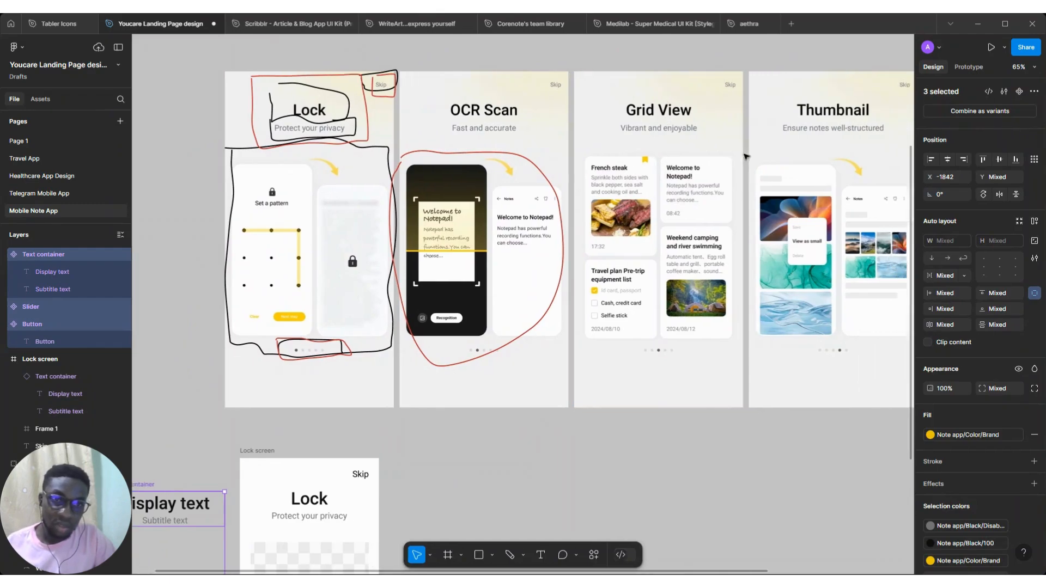
pyautogui.scroll(-5, 640, 293)
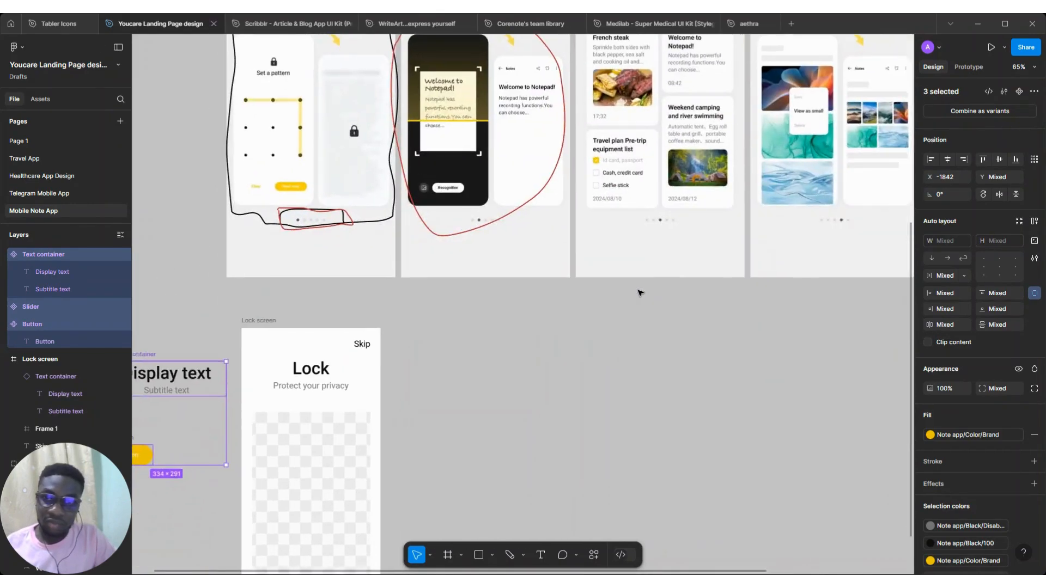
pyautogui.click(554, 469)
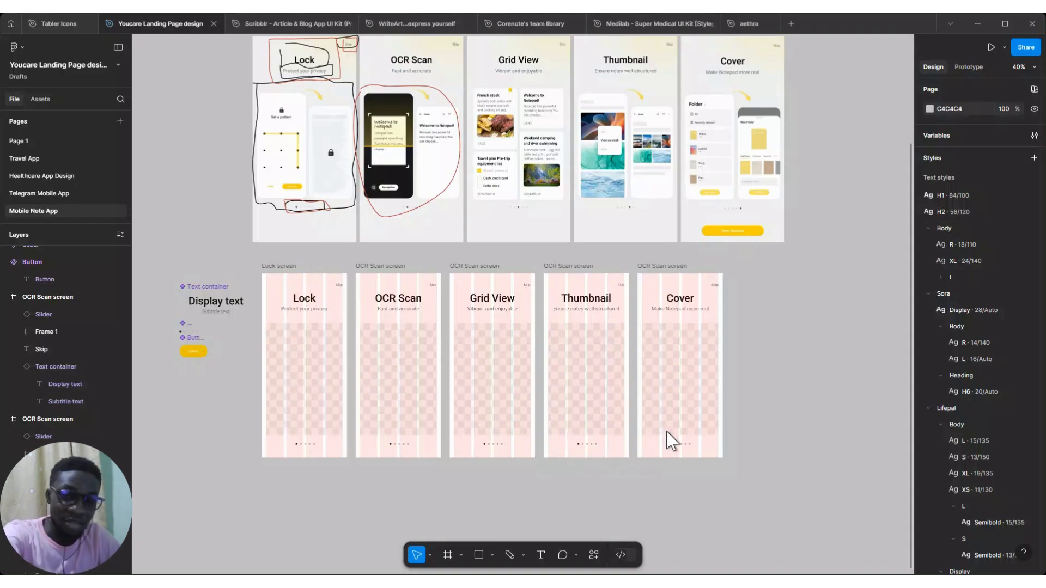
# Hide layout grids, then duplicate the row of five onboarding frames to a new row below
pyautogui.scroll(-2, 729, 447)
pyautogui.hotkey('ctrl', 'shift', '4')
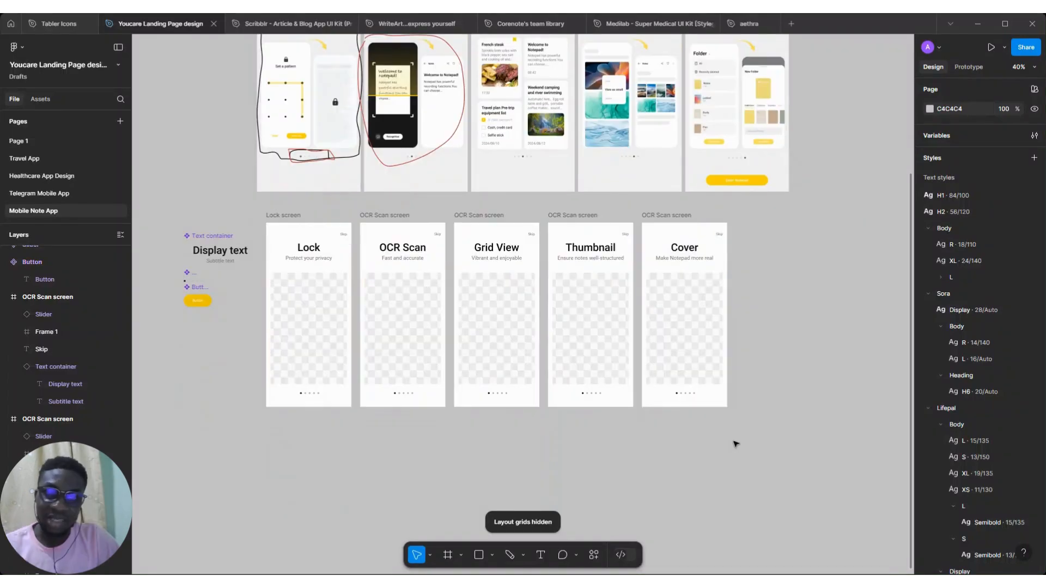
pyautogui.moveTo(261, 206); pyautogui.dragTo(763, 443)
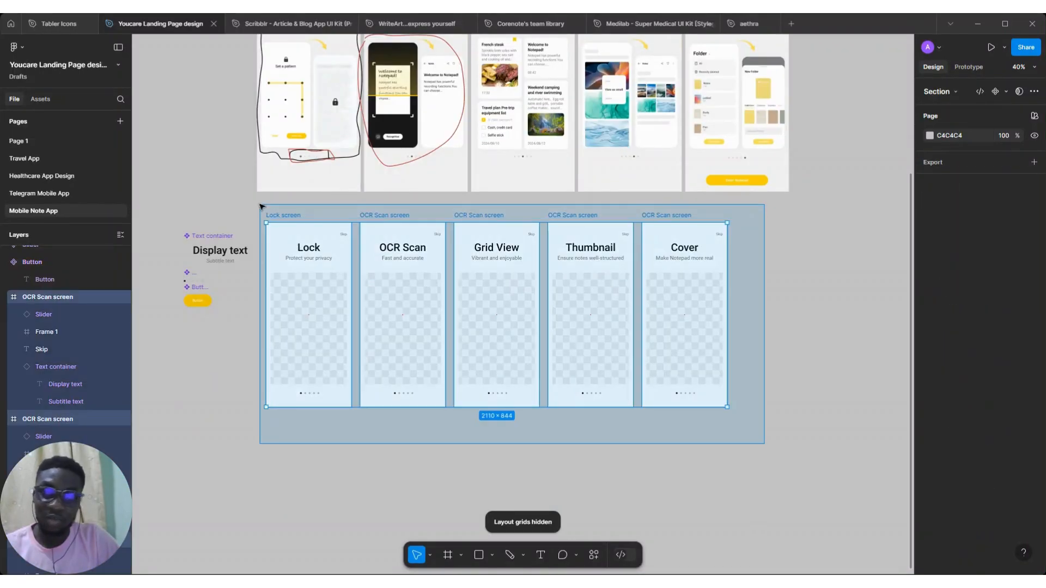
pyautogui.moveTo(408, 254); pyautogui.dragTo(387, 461)
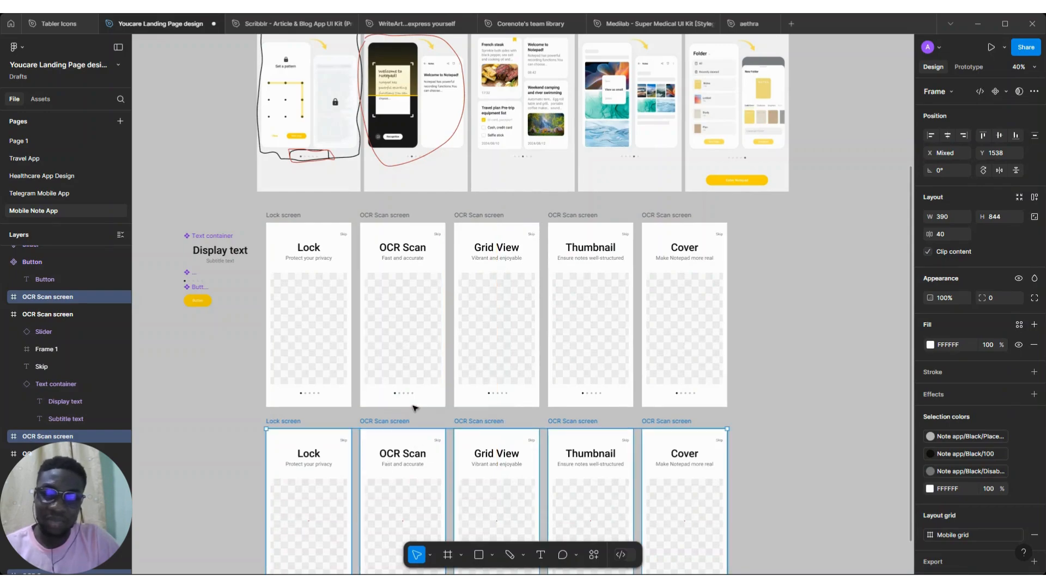
# Hide the group of red and black annotation drawings over the reference screenshots
pyautogui.scroll(-2, 415, 403)
pyautogui.scroll(-5, 412, 361)
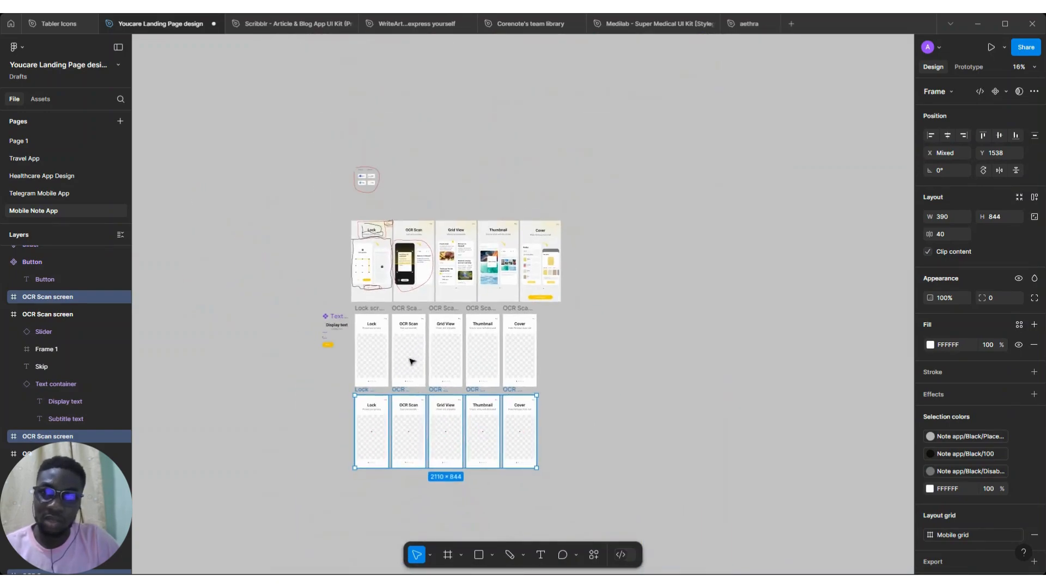
pyautogui.click(366, 252)
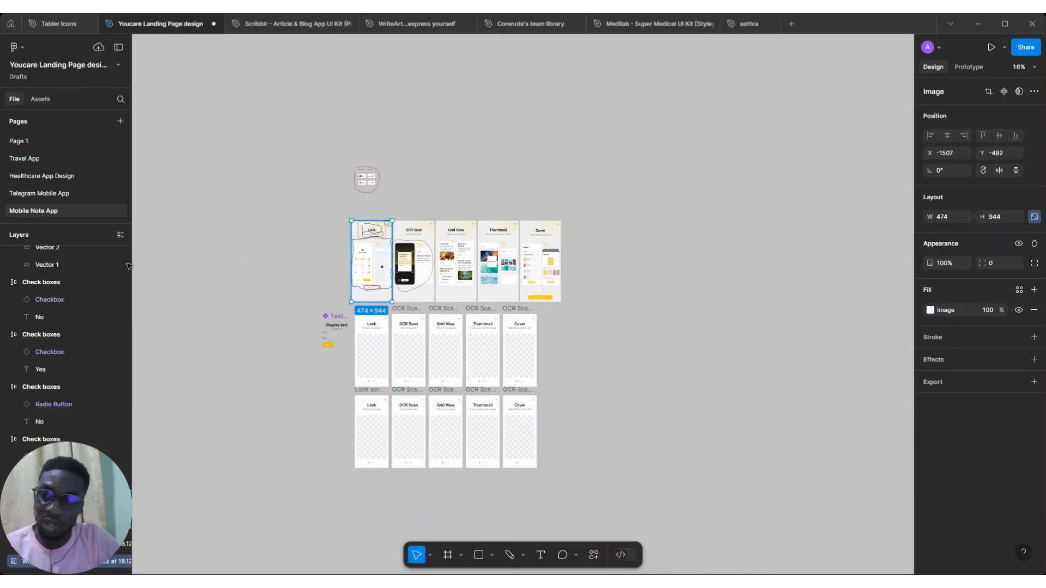
pyautogui.scroll(5, 100, 338)
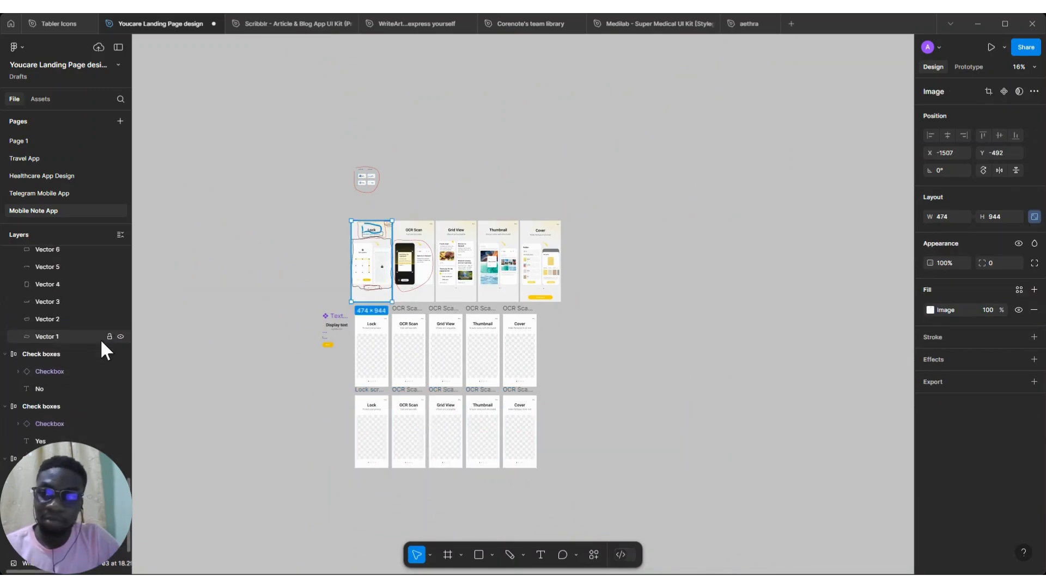
pyautogui.scroll(3, 372, 256)
pyautogui.scroll(3, 371, 256)
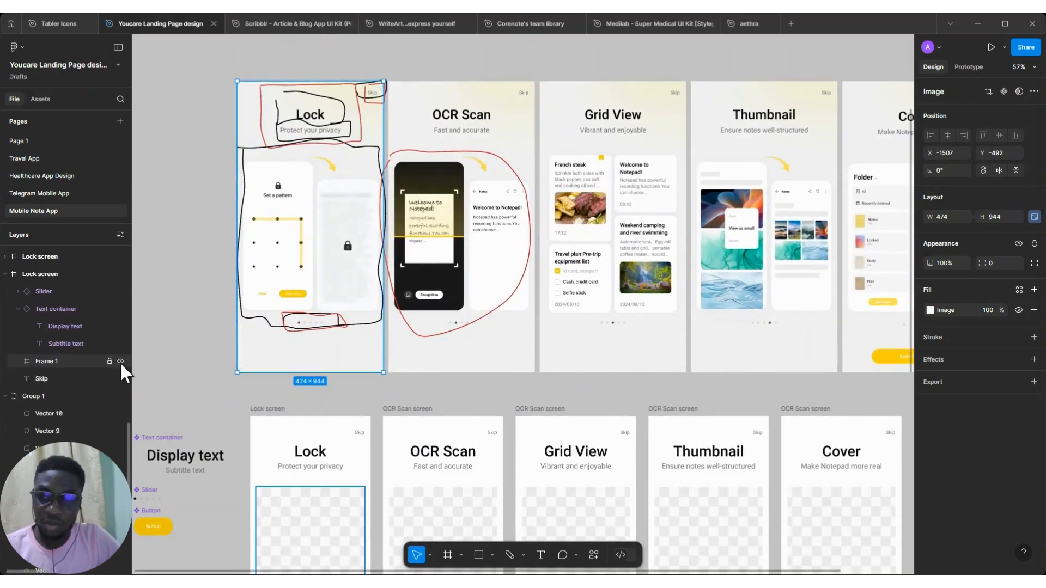
pyautogui.scroll(2, 120, 361)
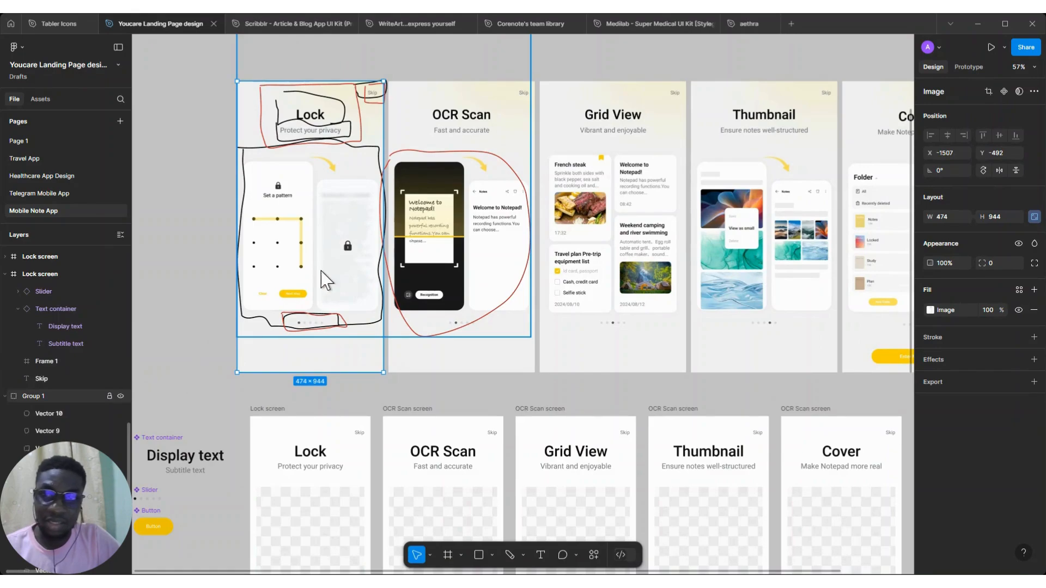
pyautogui.click(119, 399)
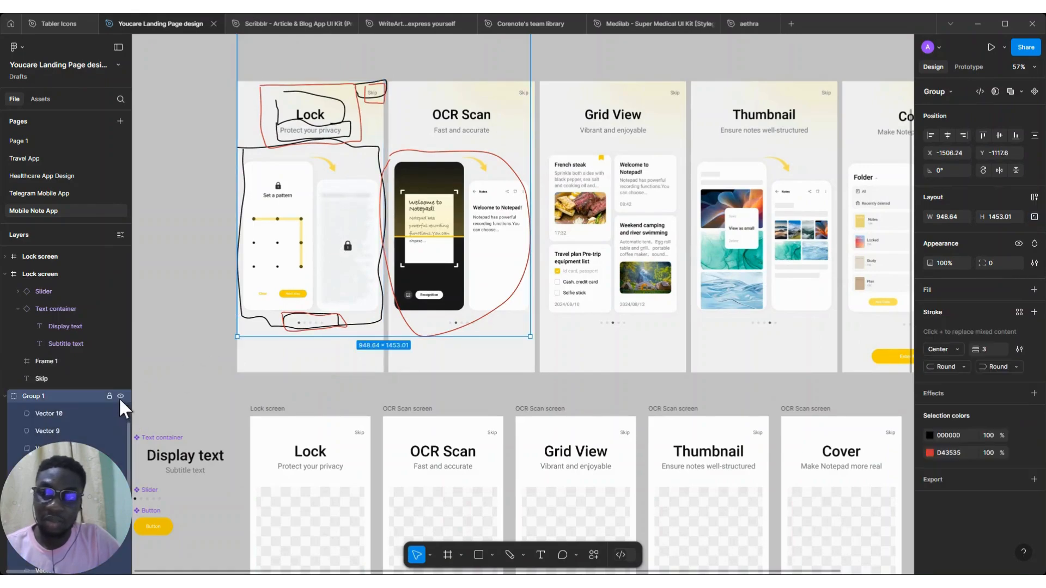
pyautogui.click(120, 396)
# Select the five reference onboarding screenshots and move them below the duplicated row of frames
pyautogui.scroll(-2, 292, 189)
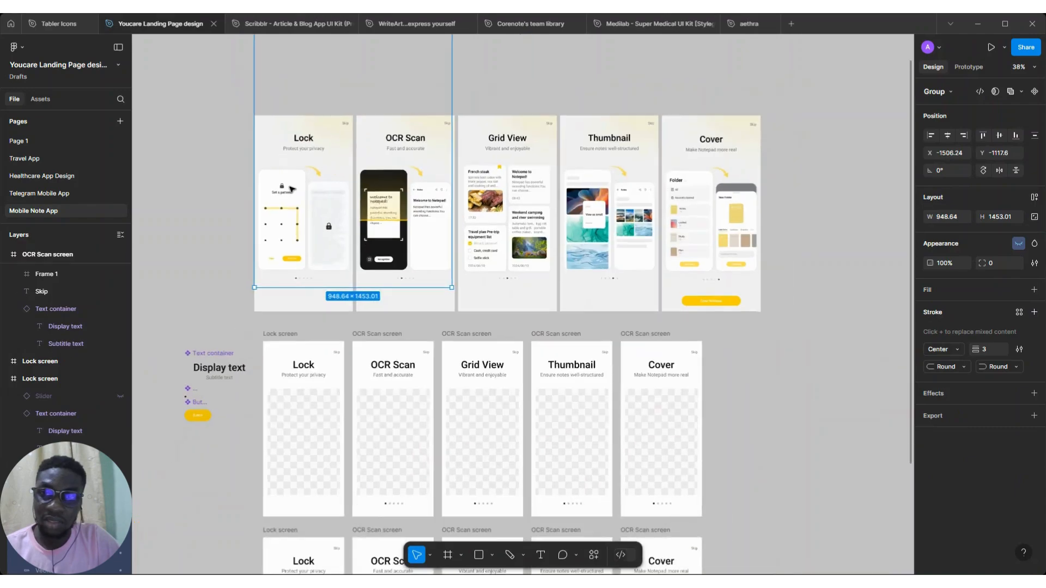
pyautogui.scroll(-3, 272, 147)
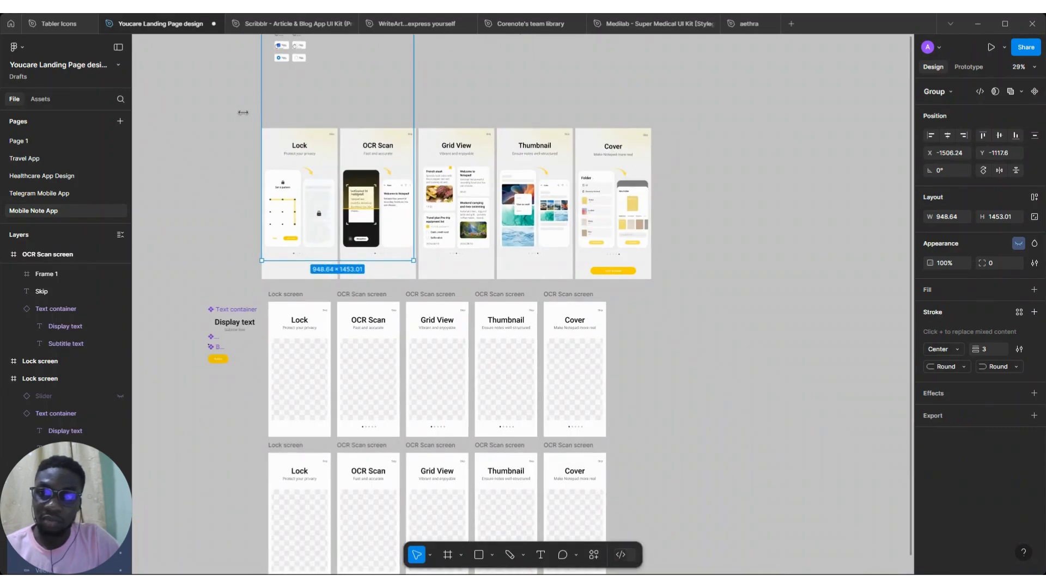
pyautogui.click(244, 116)
pyautogui.scroll(1, 244, 117)
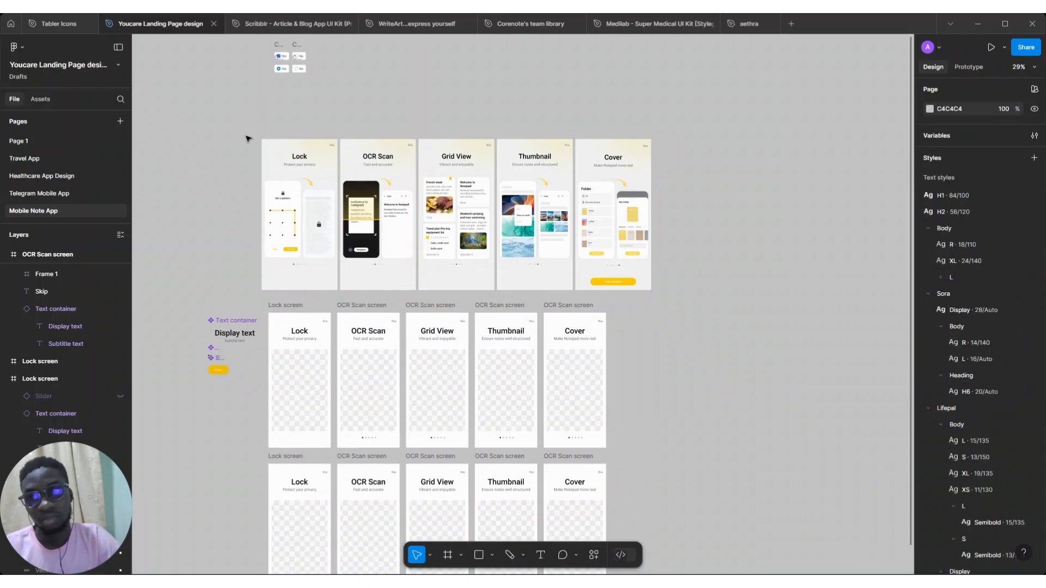
pyautogui.moveTo(245, 137); pyautogui.dragTo(667, 296)
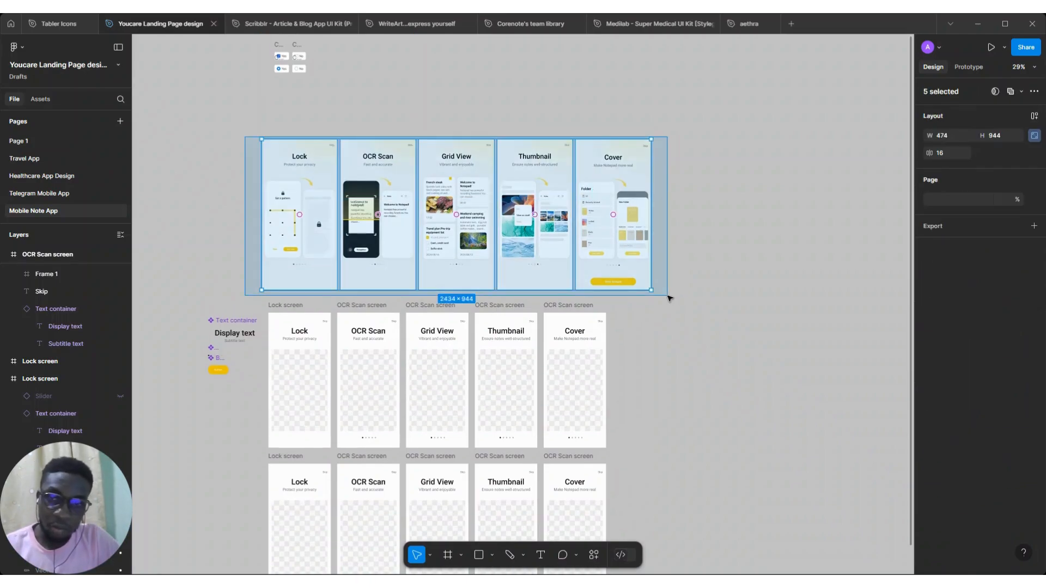
pyautogui.moveTo(315, 191); pyautogui.dragTo(315, 460)
pyautogui.scroll(-3, 321, 414)
pyautogui.scroll(3, 322, 407)
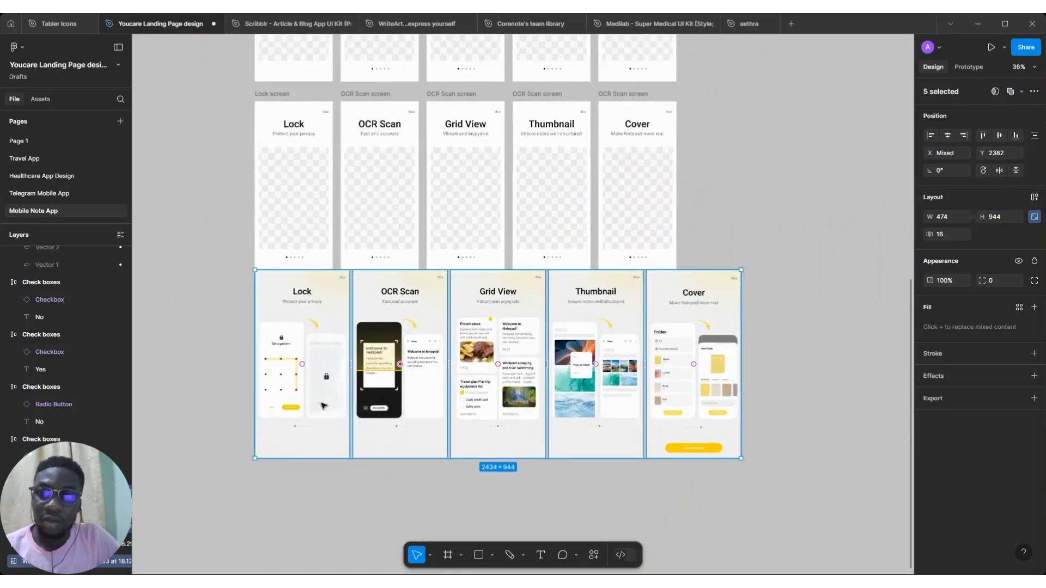
# Rename the five placeholder frames to "Image holder" and shorten them to 430 px height
pyautogui.scroll(2, 323, 406)
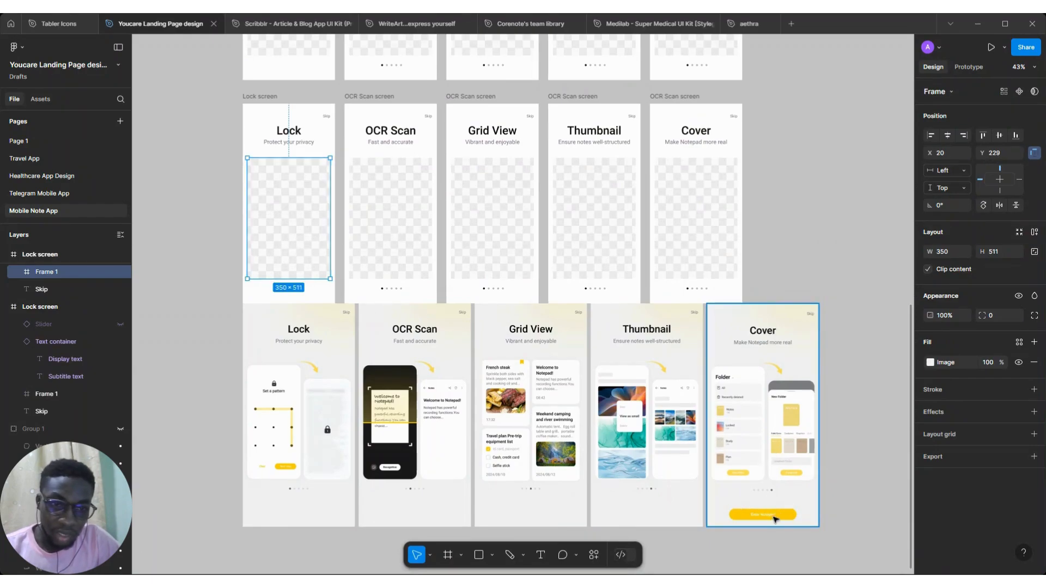
pyautogui.keyDown('shift'); pyautogui.click(406, 230); pyautogui.keyUp('shift')
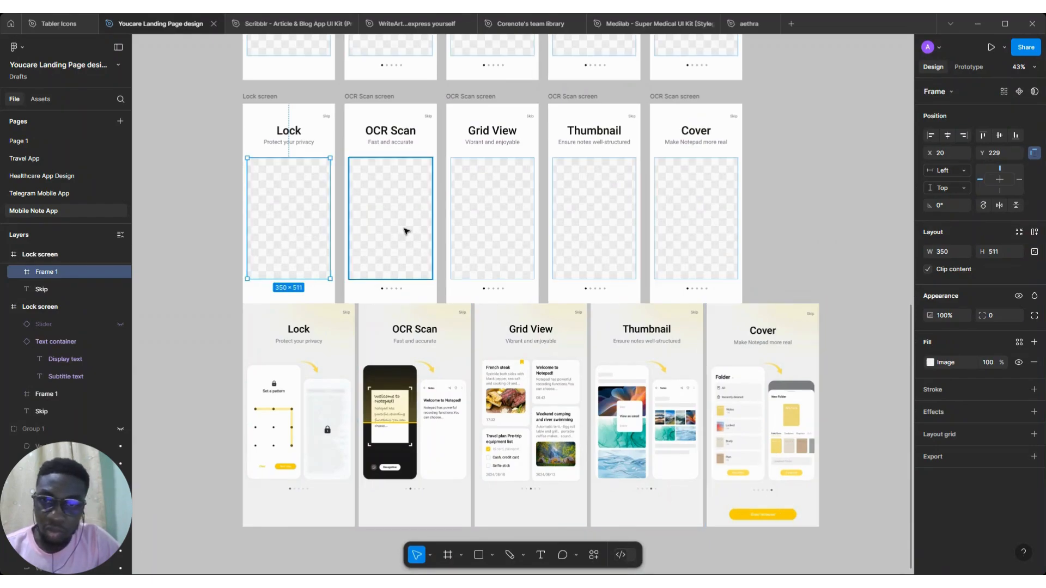
pyautogui.keyDown('shift'); pyautogui.click(601, 193); pyautogui.keyUp('shift')
pyautogui.keyDown('shift'); pyautogui.click(658, 192); pyautogui.keyUp('shift')
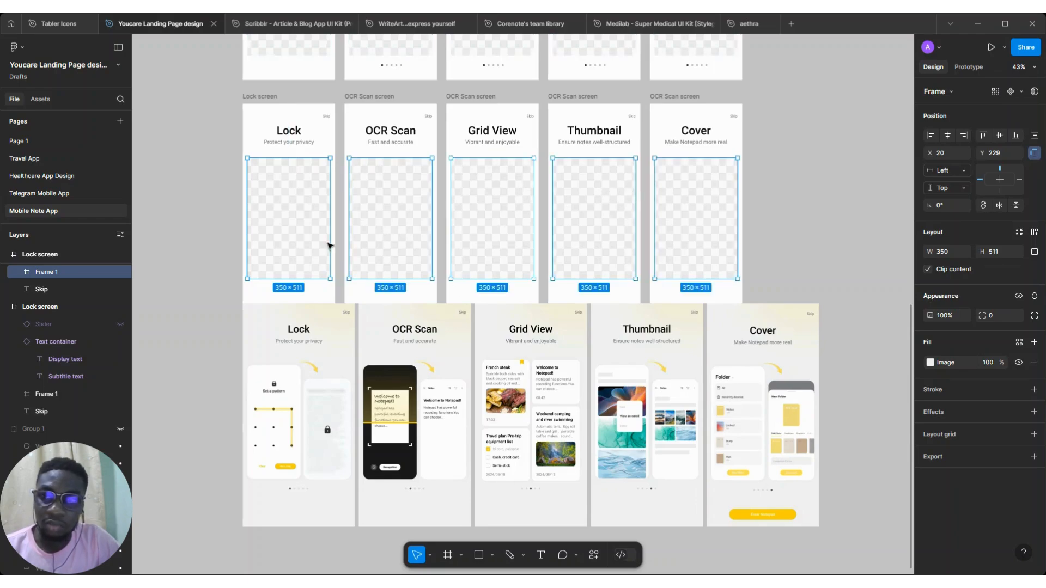
pyautogui.hotkey('ctrl', 'r')
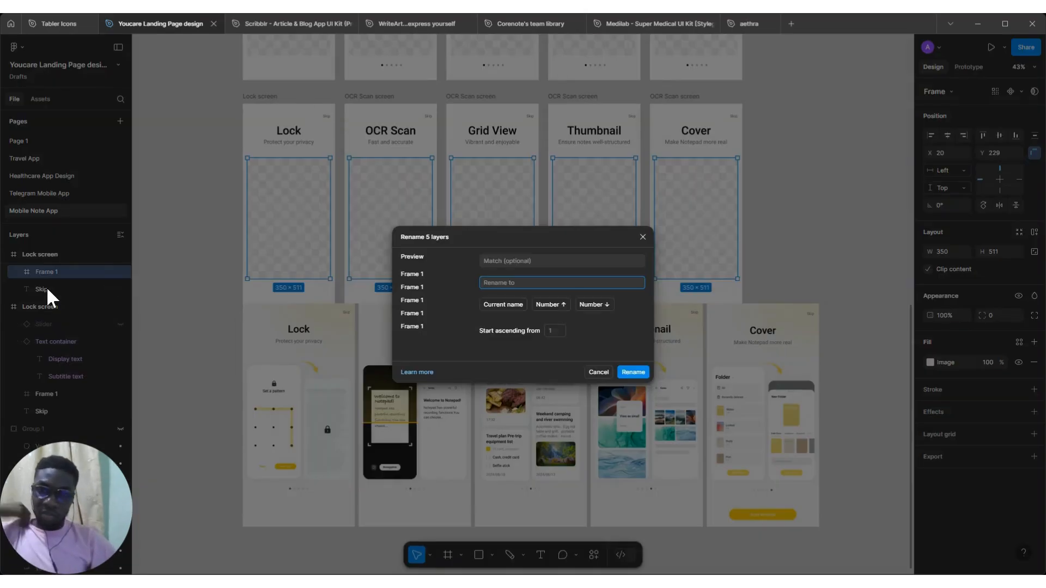
pyautogui.write('Image holder')
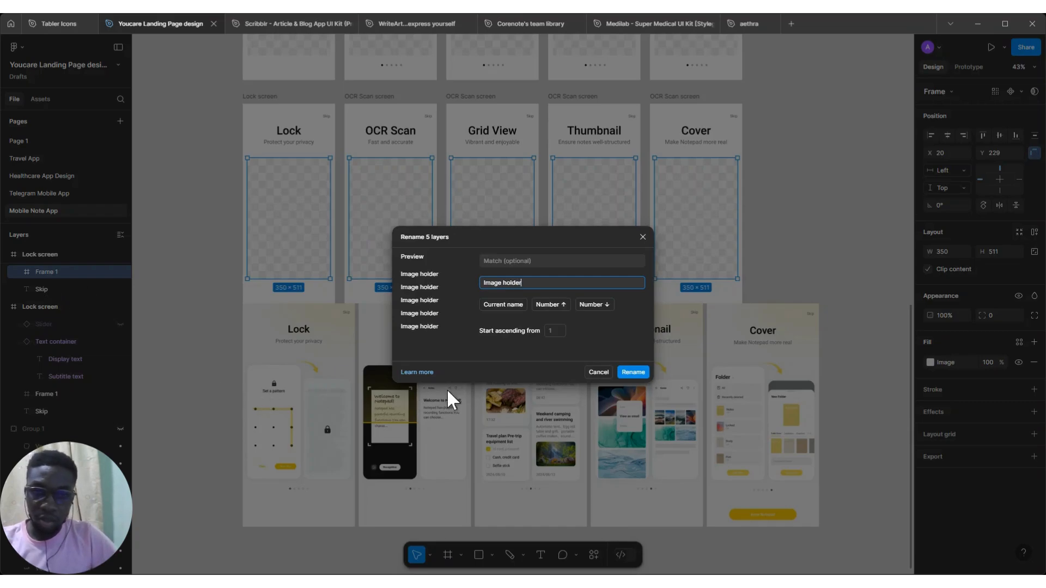
pyautogui.click(633, 372)
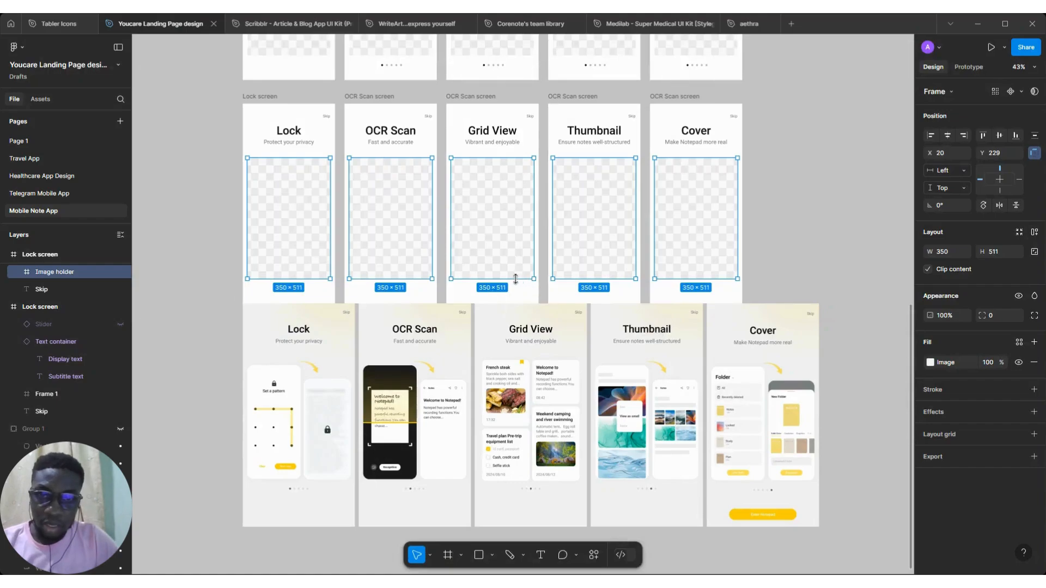
pyautogui.moveTo(512, 262); pyautogui.dragTo(512, 262)
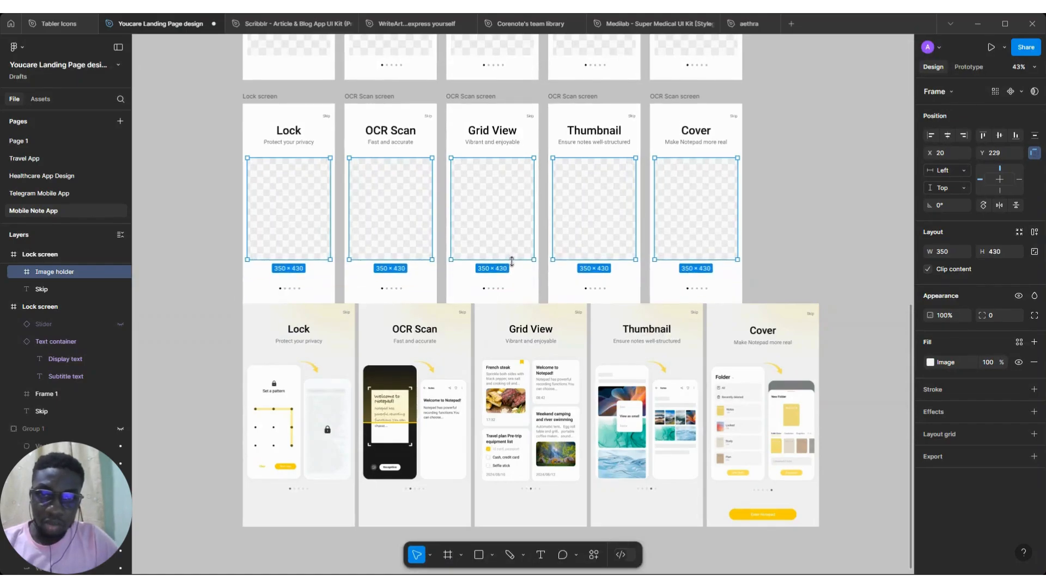
# Select the five reference screenshots and nudge them slightly downward
pyautogui.click(761, 363)
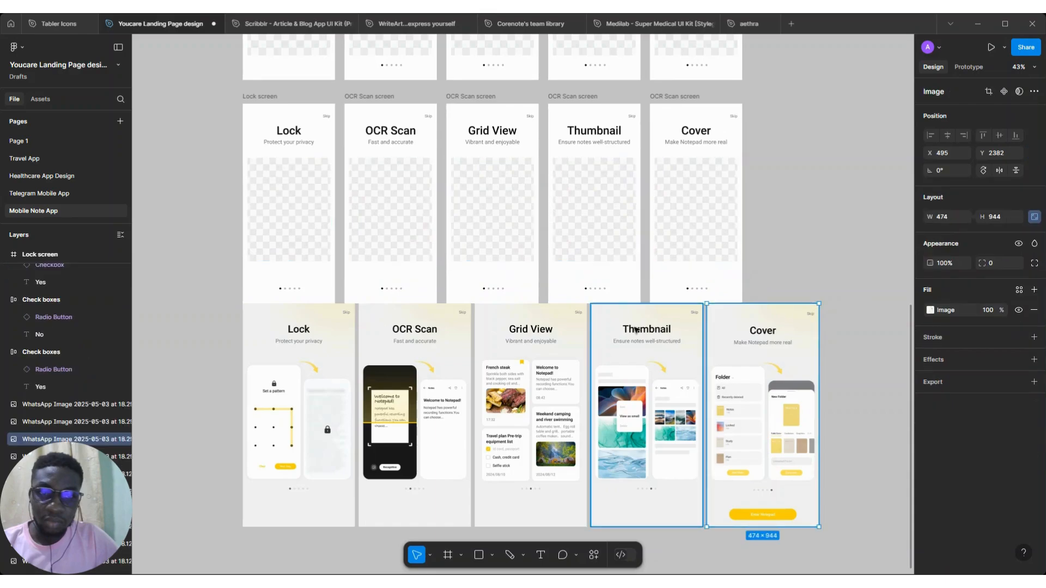
pyautogui.keyDown('shift'); pyautogui.click(636, 331); pyautogui.keyUp('shift')
pyautogui.keyDown('shift'); pyautogui.click(514, 362); pyautogui.keyUp('shift')
pyautogui.keyDown('shift'); pyautogui.click(449, 363); pyautogui.keyUp('shift')
pyautogui.keyDown('shift'); pyautogui.click(326, 332); pyautogui.keyUp('shift')
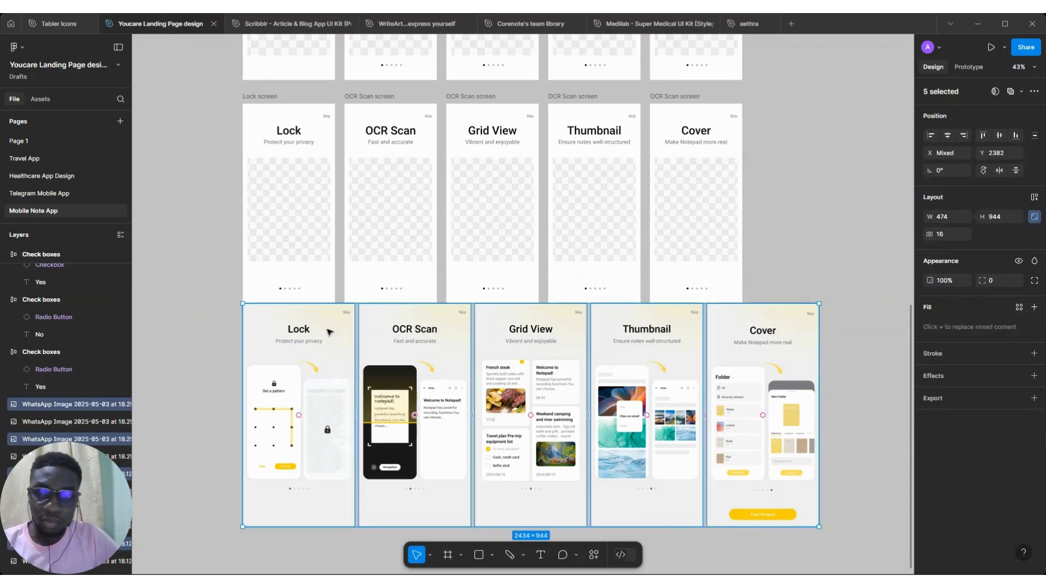
pyautogui.moveTo(326, 331); pyautogui.dragTo(334, 344)
# Move the sliders in all five frames up to sit just below the image holders
pyautogui.moveTo(772, 271); pyautogui.dragTo(245, 304)
pyautogui.click(497, 293)
pyautogui.scroll(5, 497, 293)
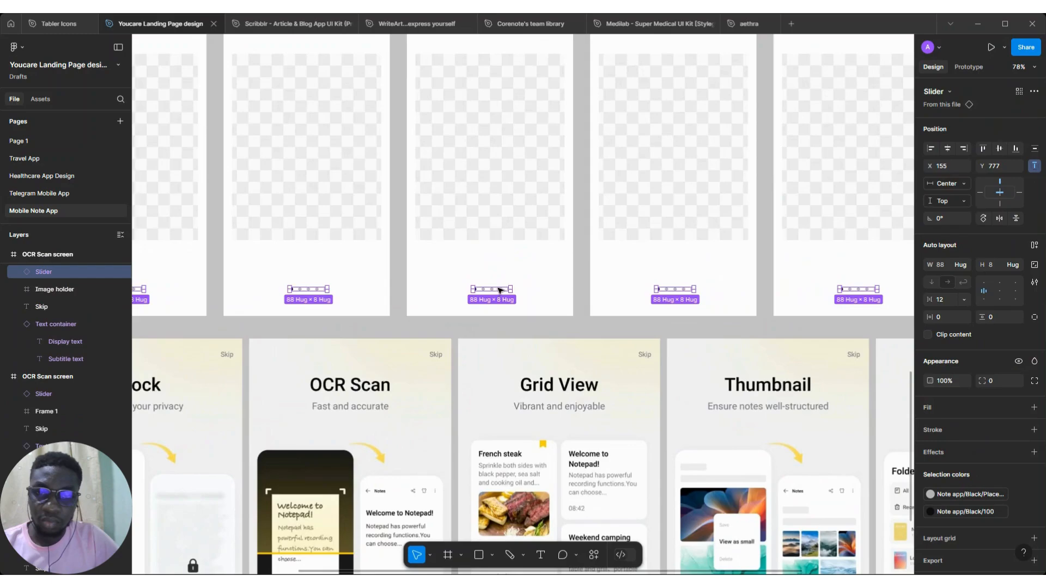
pyautogui.scroll(3, 499, 291)
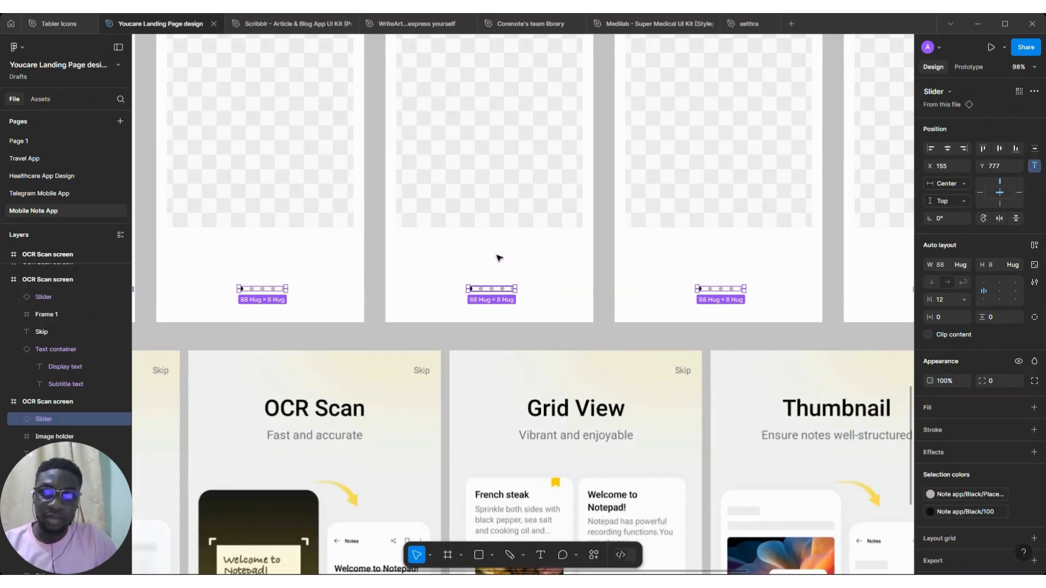
pyautogui.moveTo(497, 289); pyautogui.dragTo(506, 227)
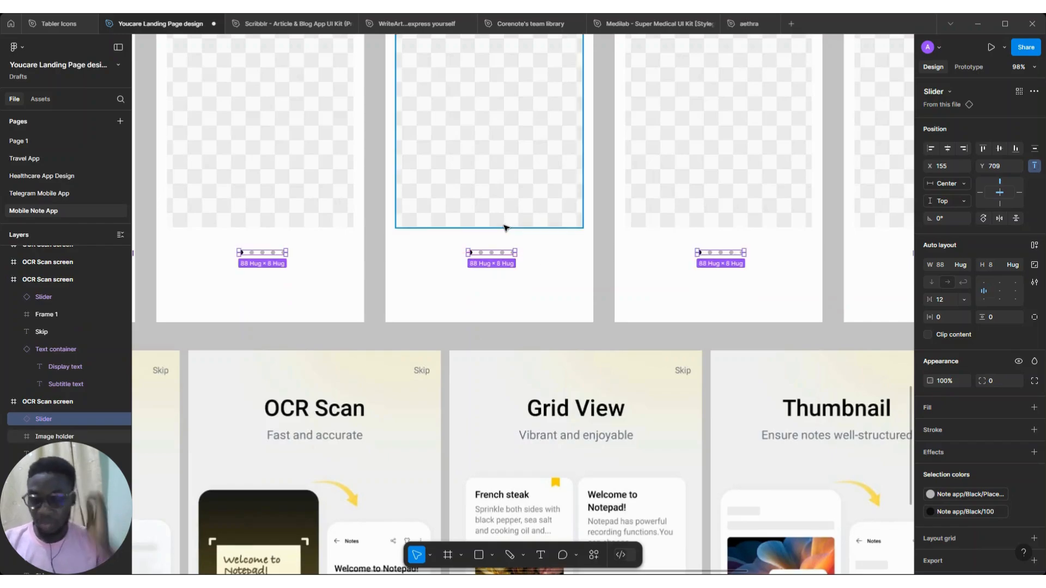
pyautogui.hotkey('shift', 'Up')
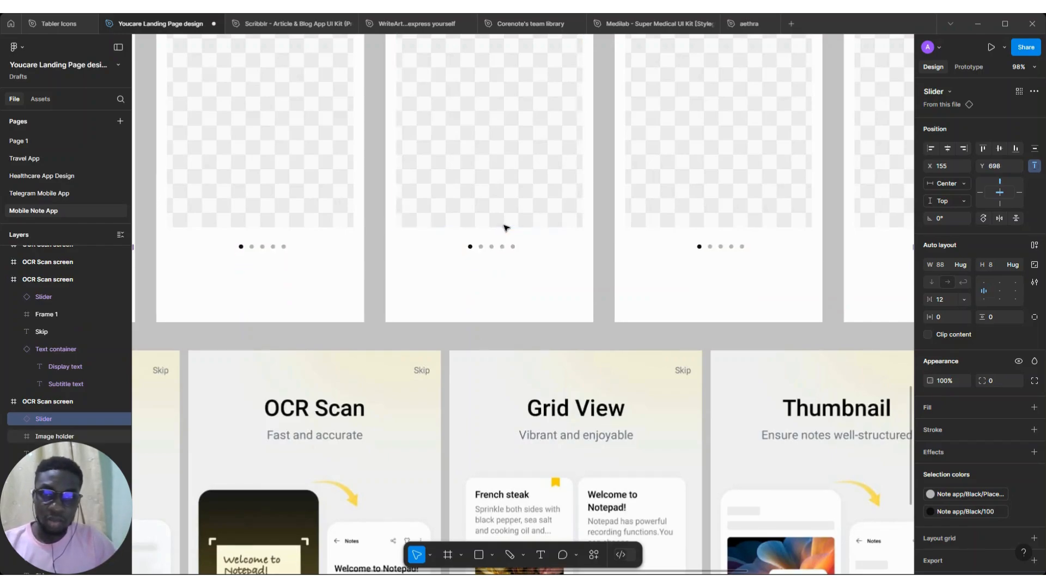
# Nudge the image holders and sliders upward together in all five frames
pyautogui.scroll(-5, 505, 227)
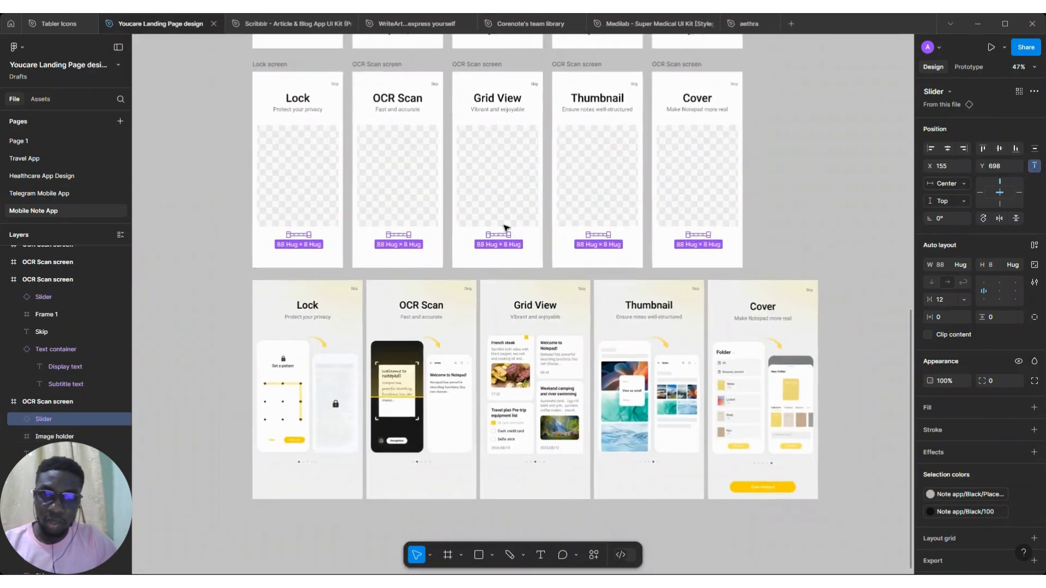
pyautogui.scroll(-2, 505, 228)
pyautogui.scroll(1, 586, 214)
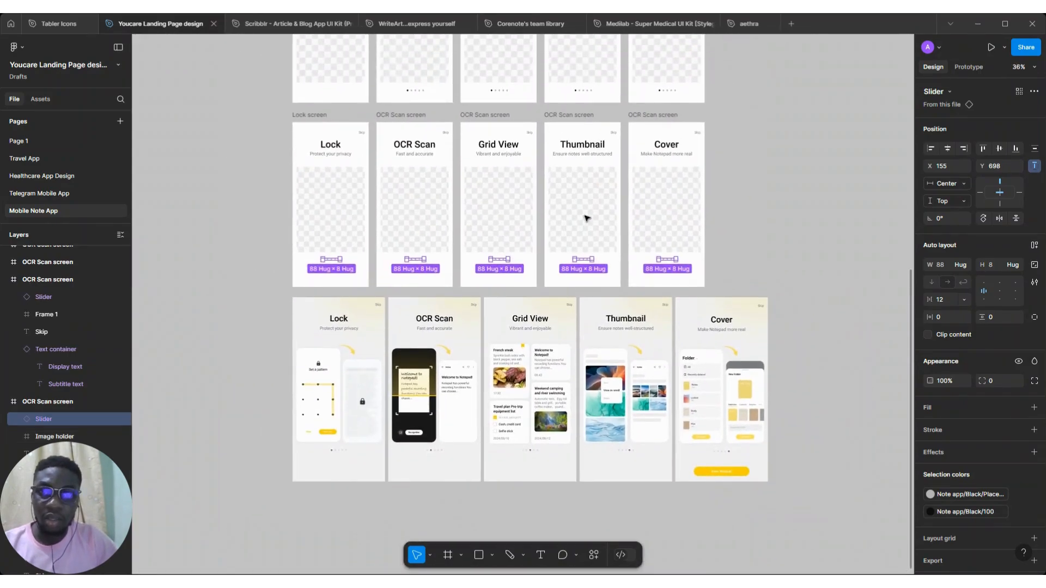
pyautogui.keyDown('shift'); pyautogui.click(651, 223); pyautogui.keyUp('shift')
pyautogui.keyDown('shift'); pyautogui.click(582, 217); pyautogui.keyUp('shift')
pyautogui.keyDown('shift'); pyautogui.click(518, 214); pyautogui.keyUp('shift')
pyautogui.keyDown('shift'); pyautogui.click(397, 211); pyautogui.keyUp('shift')
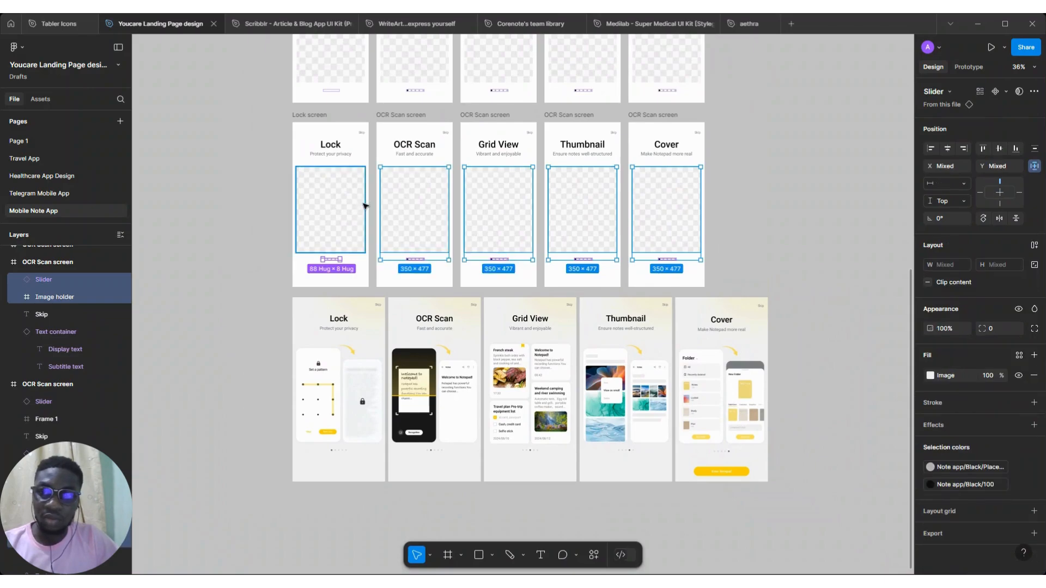
pyautogui.hotkey('shift', 'Up')
pyautogui.hotkey('shift', 'Up')
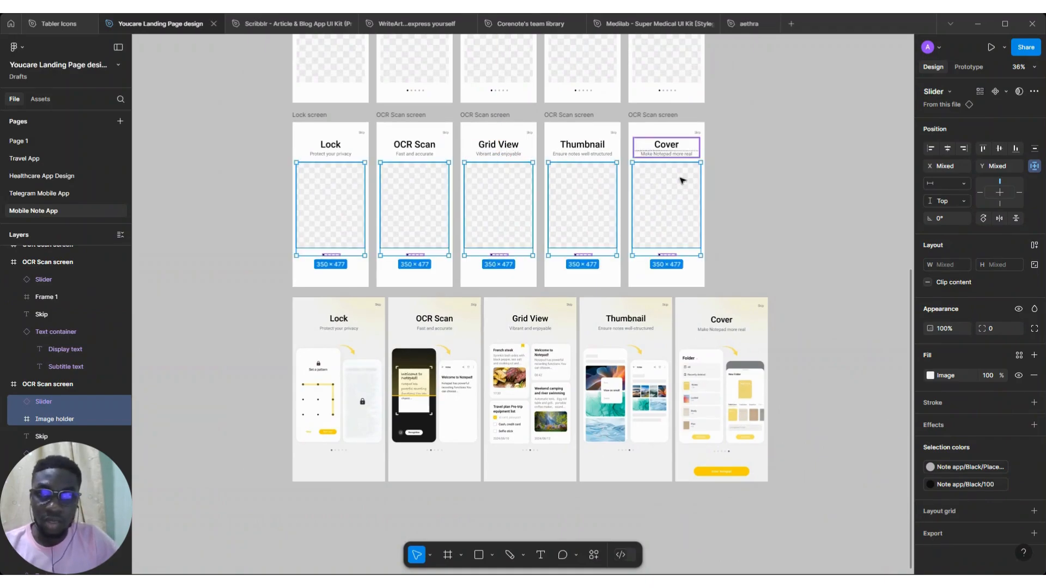
# Place a Button component instance at the bottom of the Cover frame and center it horizontally
pyautogui.click(747, 209)
pyautogui.scroll(3, 468, 182)
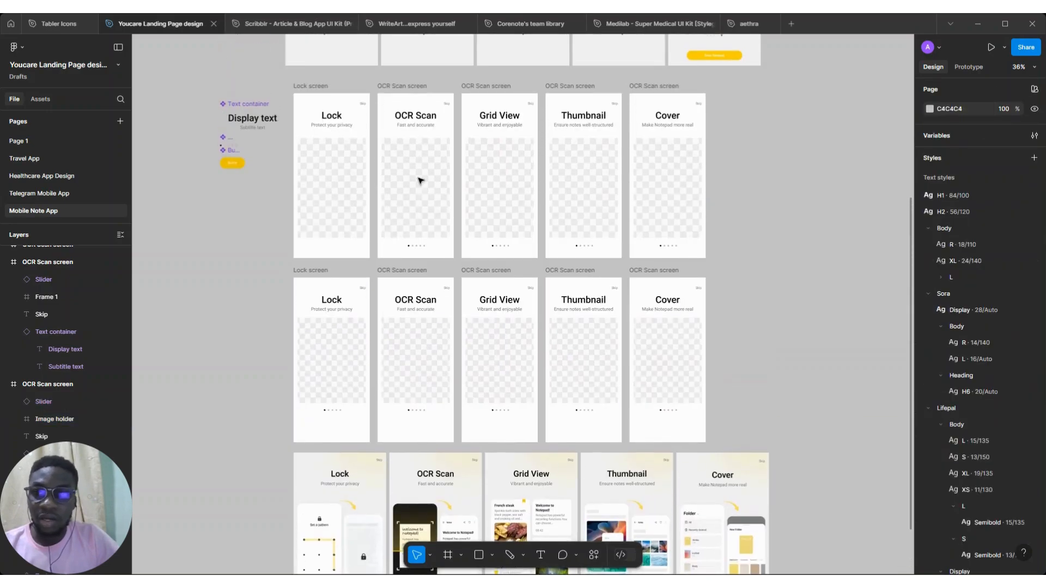
pyautogui.click(233, 163)
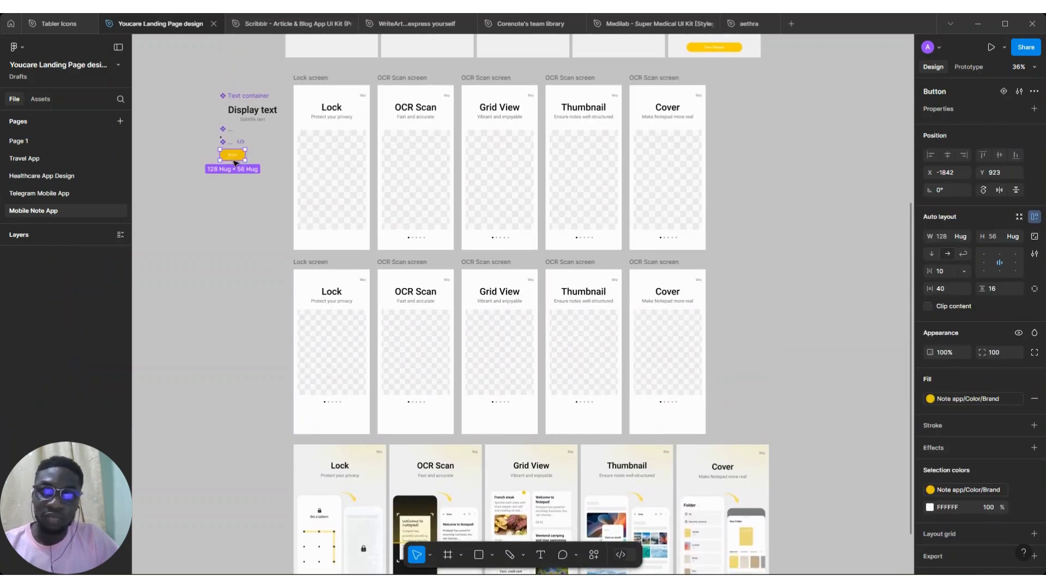
pyautogui.scroll(-1, 236, 157)
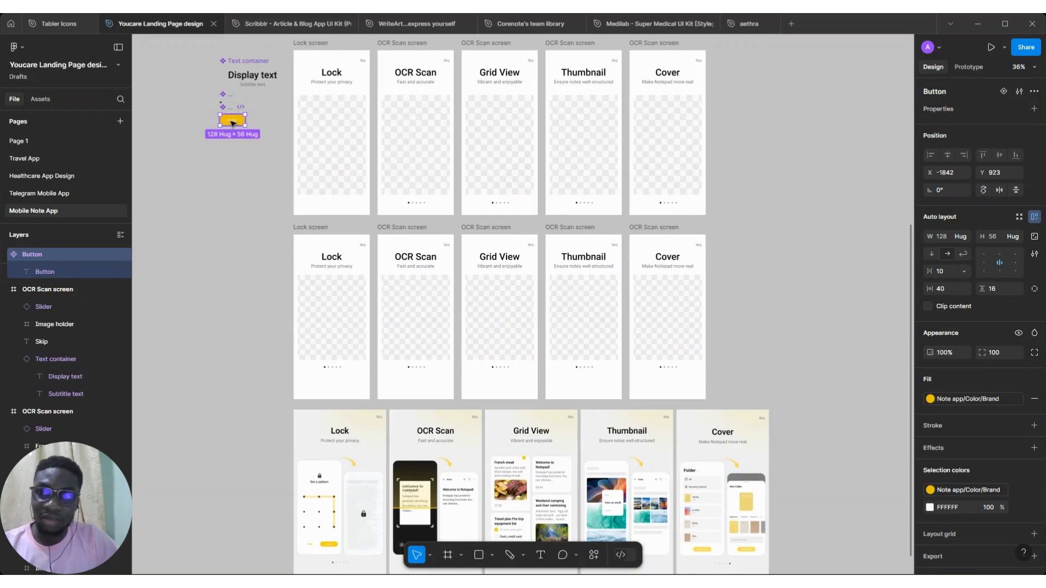
pyautogui.scroll(-1, 233, 127)
pyautogui.scroll(-1, 233, 81)
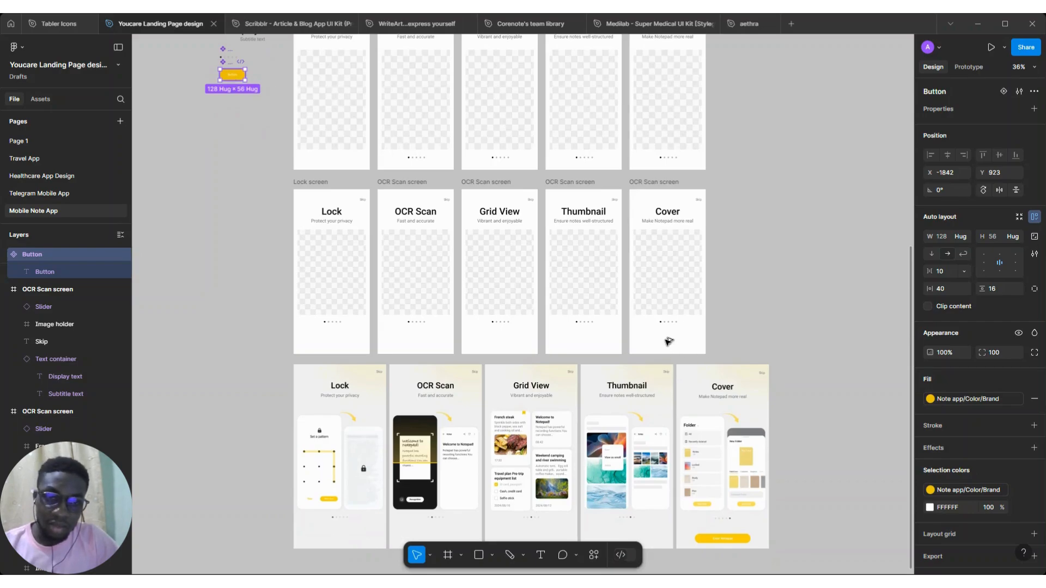
pyautogui.keyDown('alt'); pyautogui.moveTo(230, 74); pyautogui.dragTo(665, 338); pyautogui.keyUp('alt')
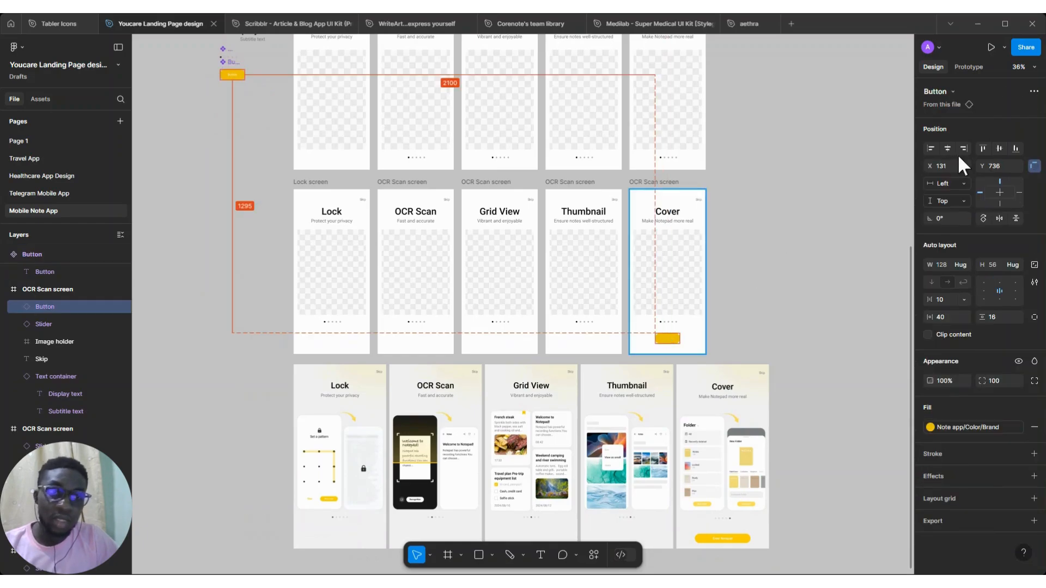
pyautogui.click(953, 149)
pyautogui.scroll(5, 752, 350)
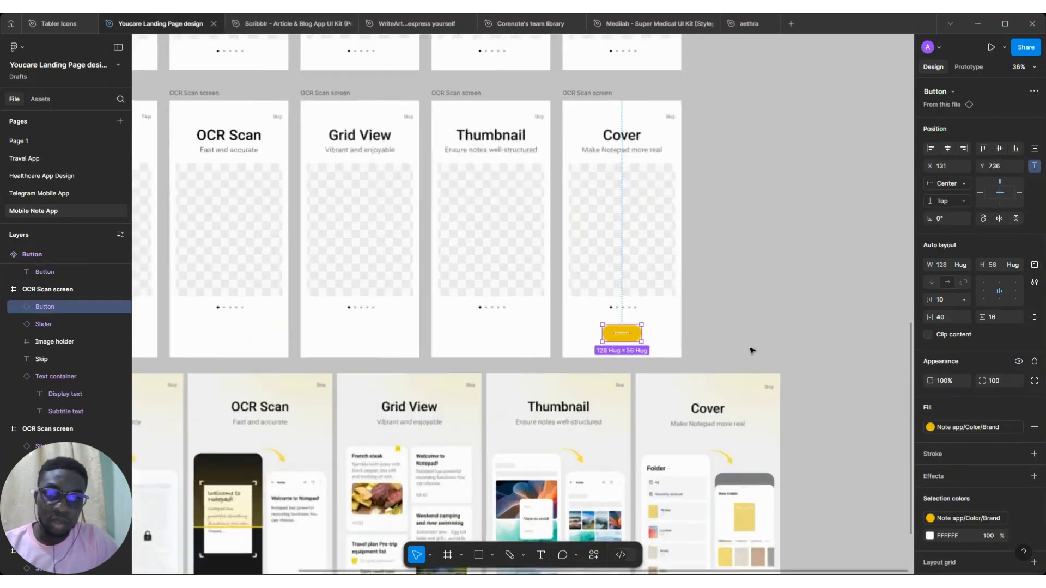
pyautogui.scroll(-2, 752, 350)
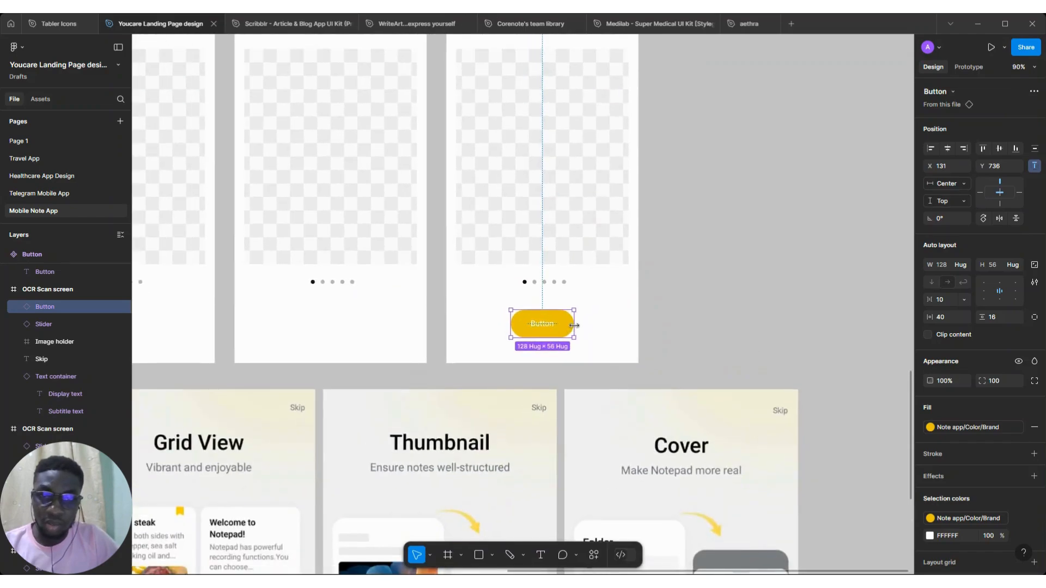
# Stretch the Cover frame's button to 350 wide so it spans the frame
pyautogui.moveTo(630, 319); pyautogui.dragTo(629, 319)
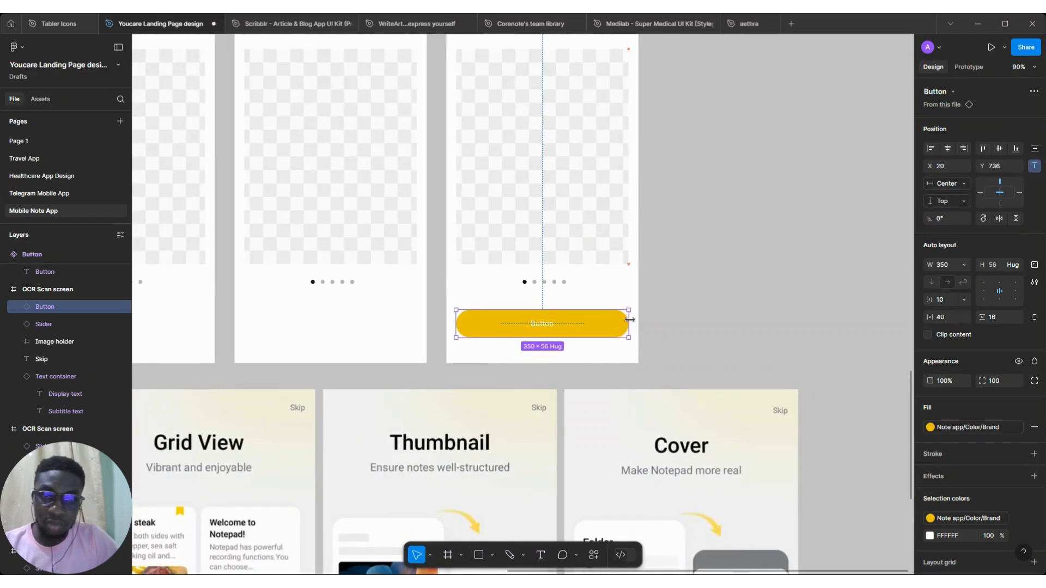
pyautogui.scroll(-5, 632, 319)
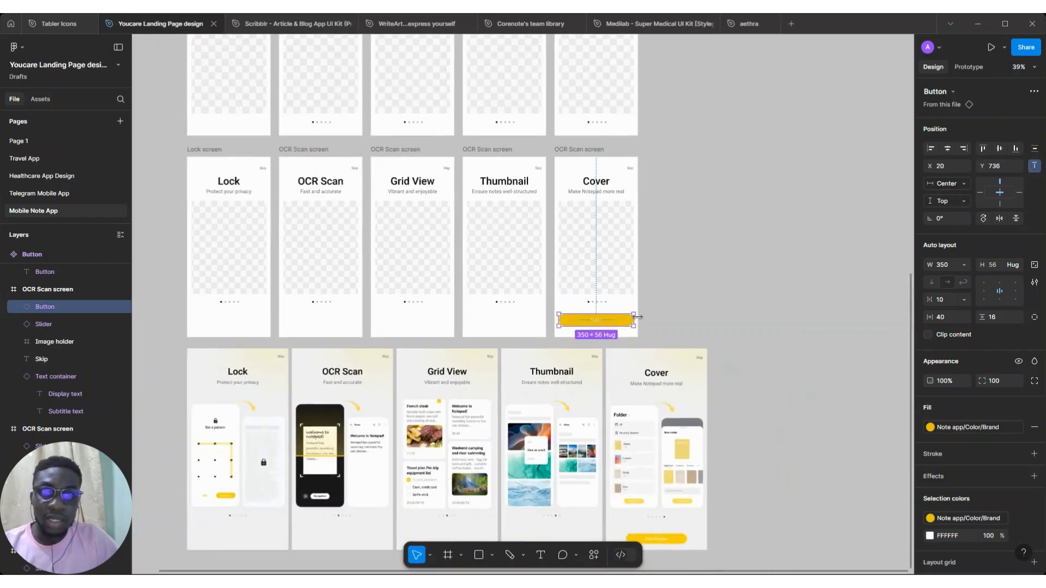
pyautogui.scroll(3, 608, 324)
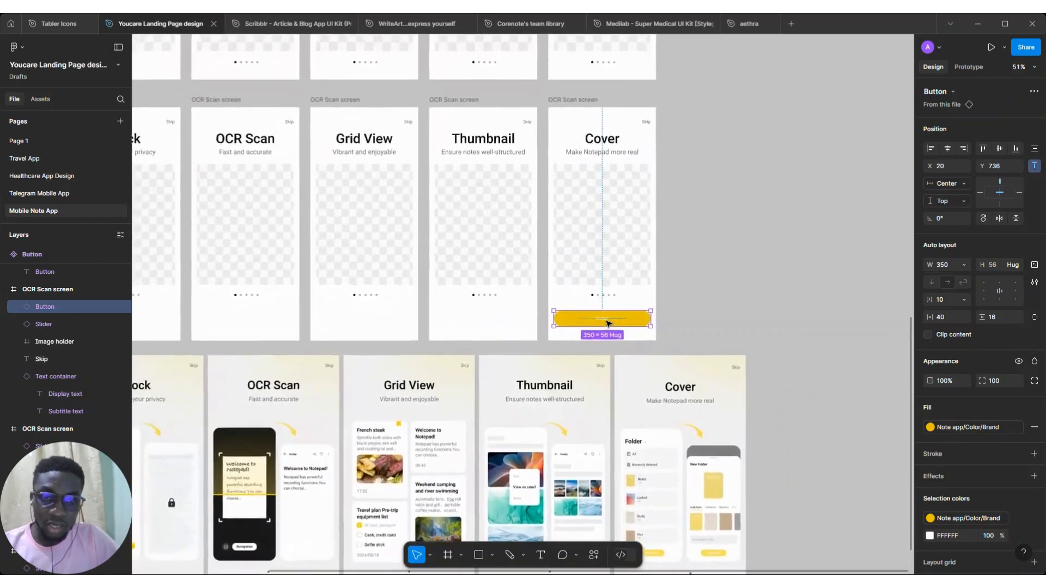
pyautogui.scroll(-3, 608, 323)
pyautogui.scroll(5, 219, 87)
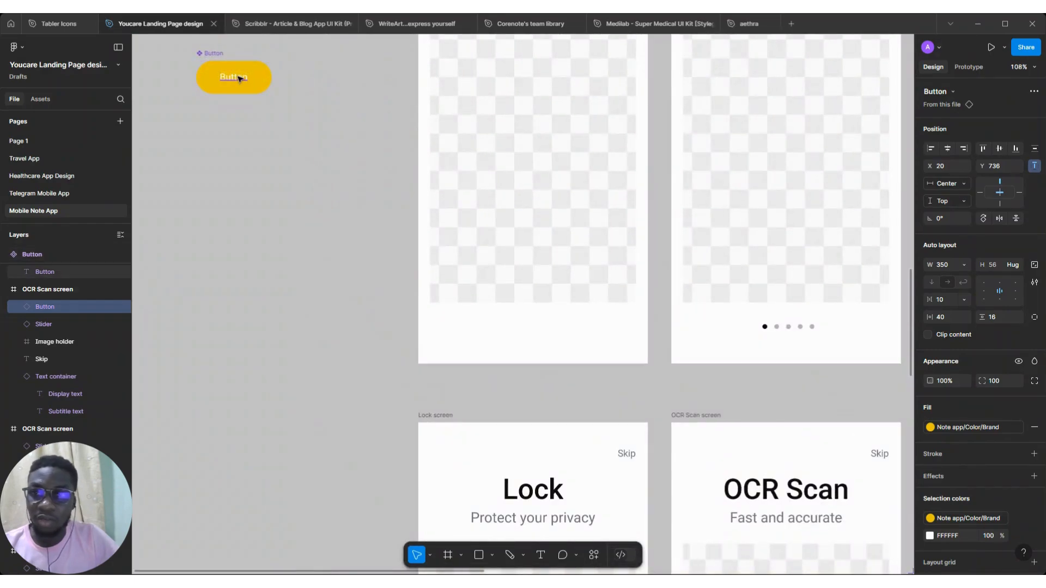
# On the Button component's text layer, create a text property named "Change button text" with value "Button text"
pyautogui.keyDown('ctrl'); pyautogui.click(232, 78); pyautogui.keyUp('ctrl')
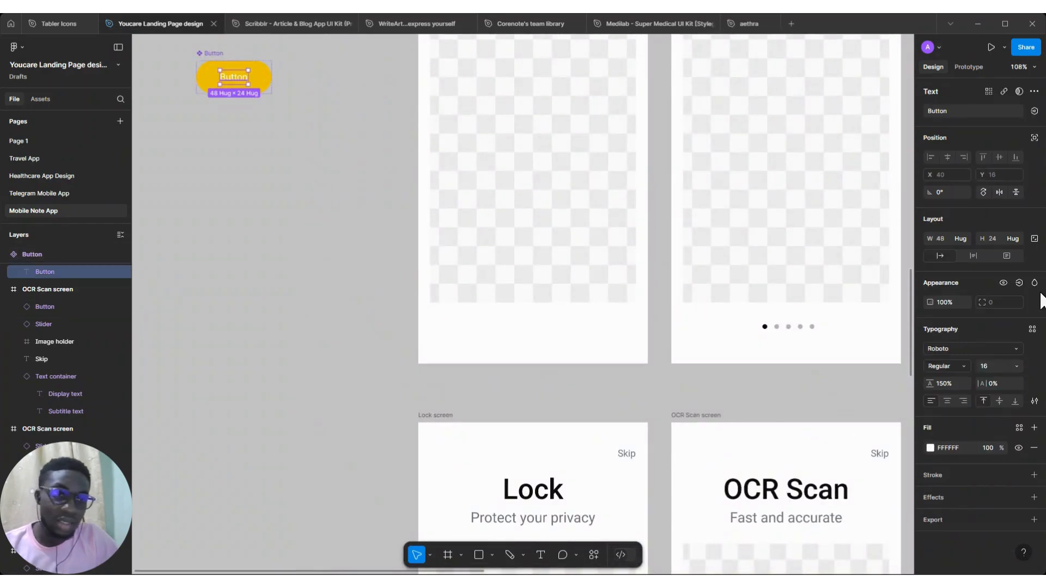
pyautogui.click(1033, 111)
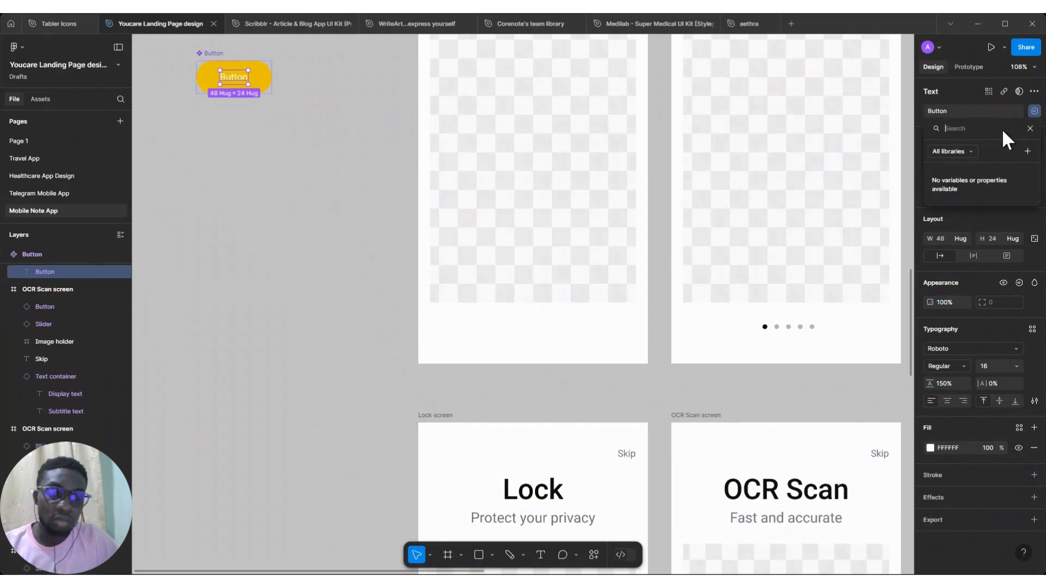
pyautogui.click(1028, 151)
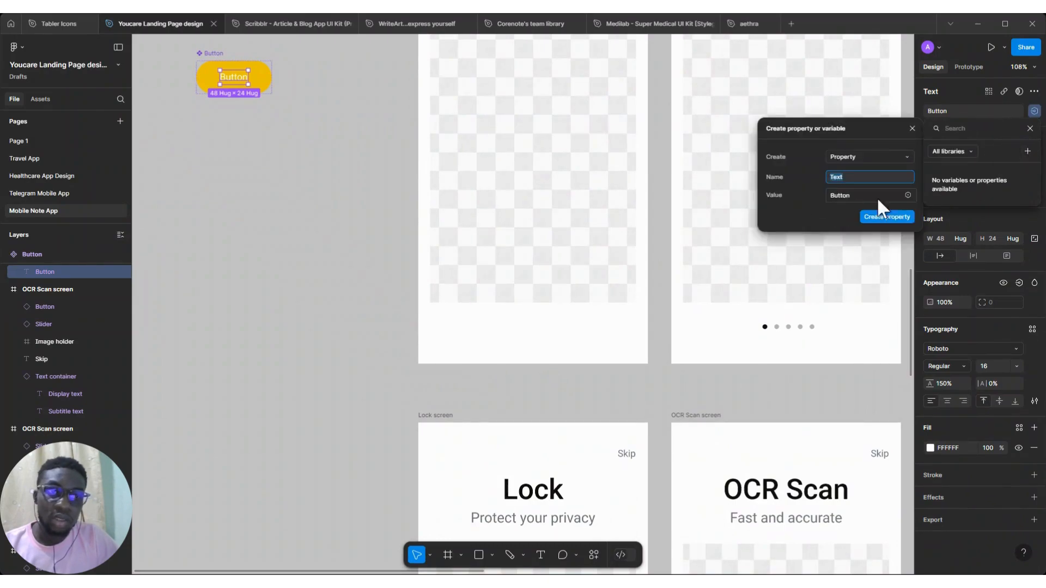
pyautogui.write('Change button t')
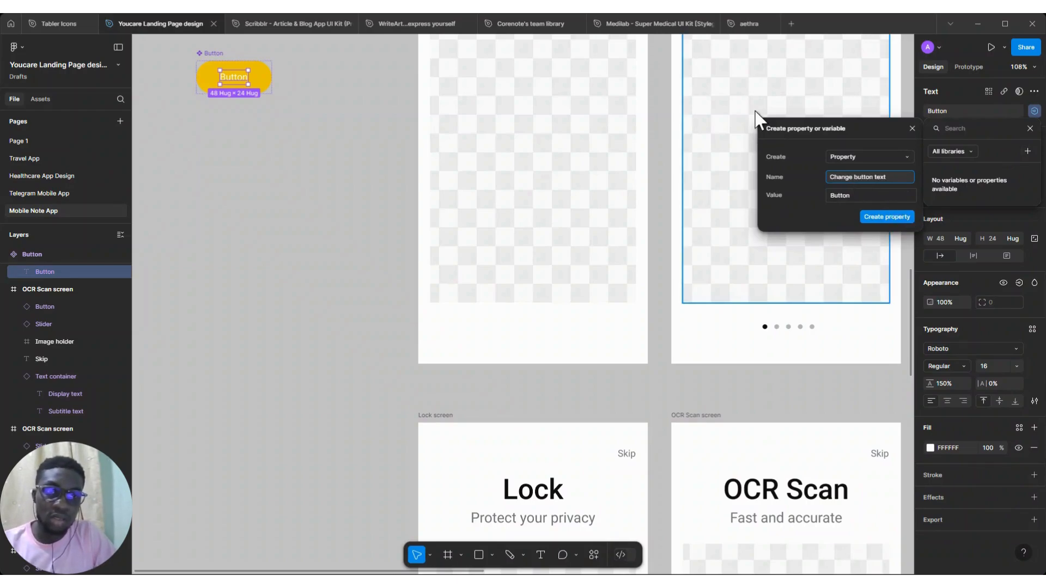
pyautogui.click(863, 194)
pyautogui.write('But')
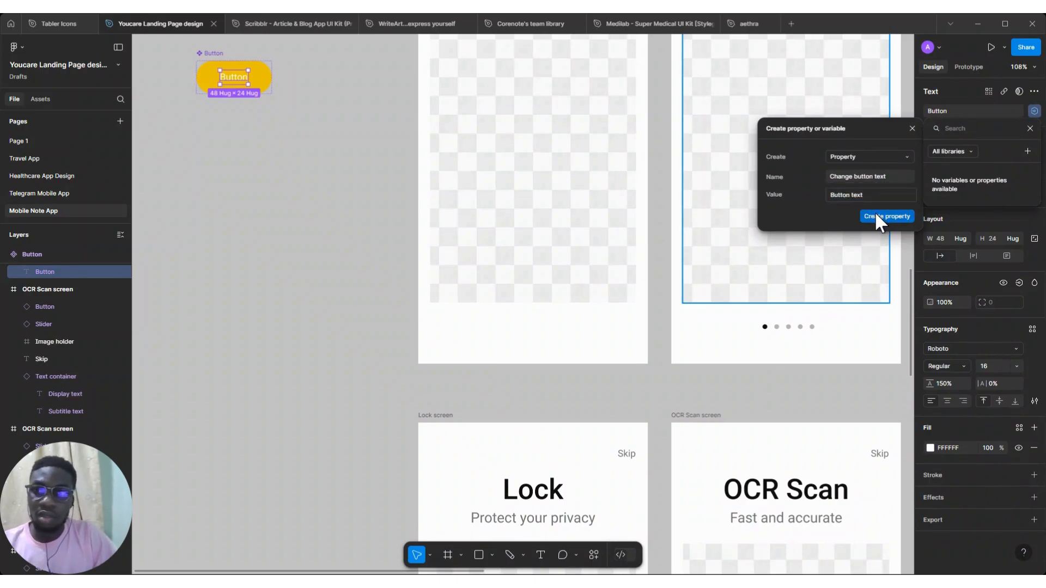
pyautogui.click(874, 216)
# Set the Button component's text weight to Medium
pyautogui.scroll(-5, 380, 184)
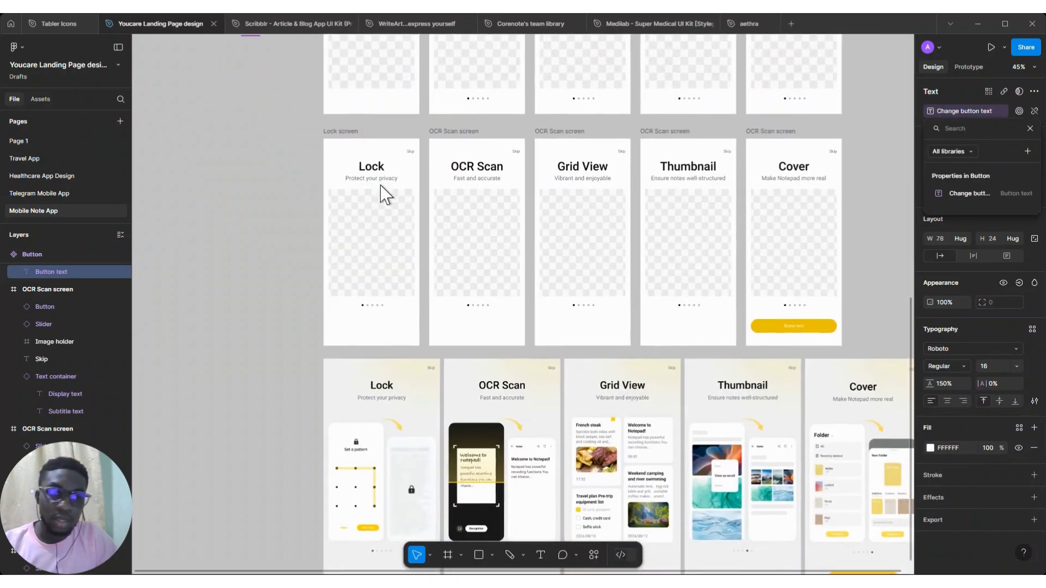
pyautogui.click(946, 380)
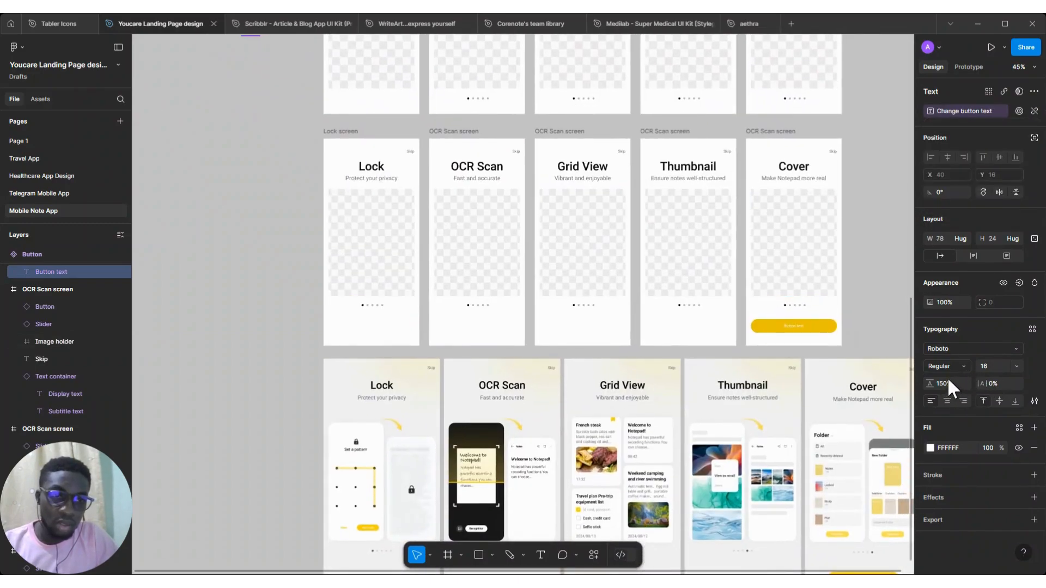
pyautogui.click(969, 365)
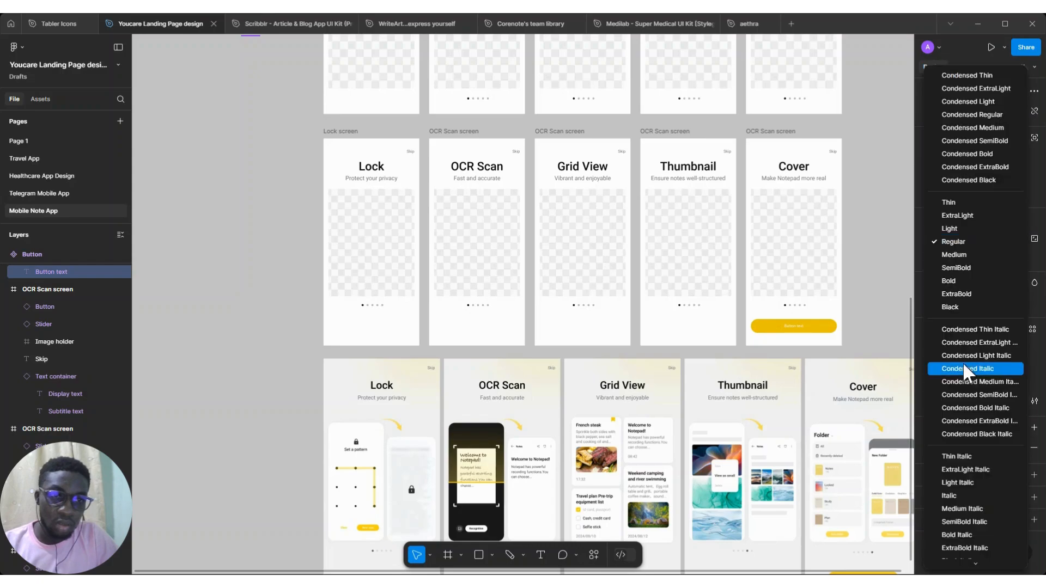
pyautogui.click(960, 253)
# Set the Cover frame button instance's text property to "Enter Notepad"
pyautogui.hscroll(3, 772, 297)
pyautogui.scroll(-2, 772, 297)
pyautogui.scroll(4, 772, 294)
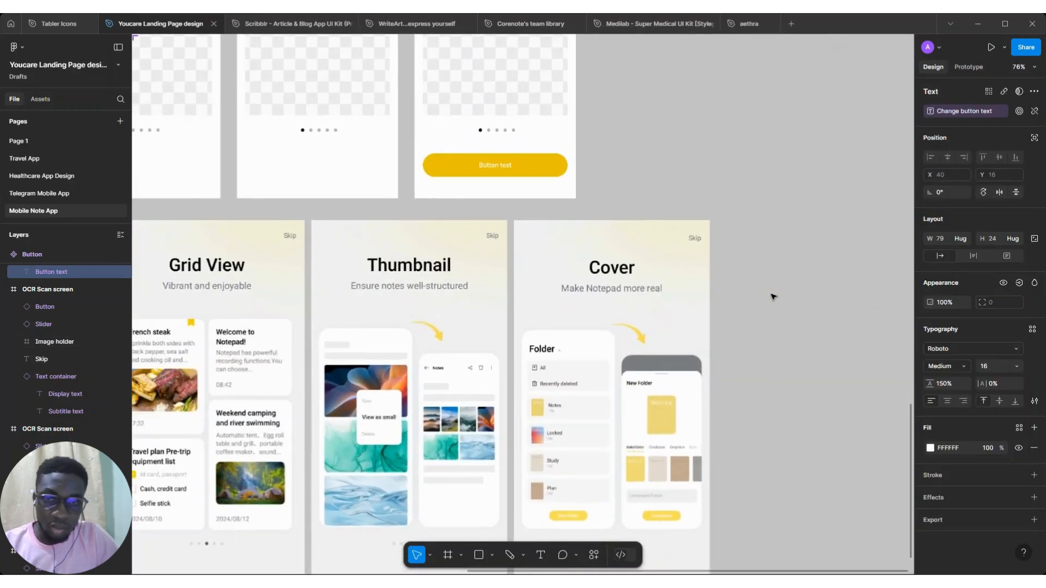
pyautogui.hscroll(-1, 545, 175)
pyautogui.click(544, 175)
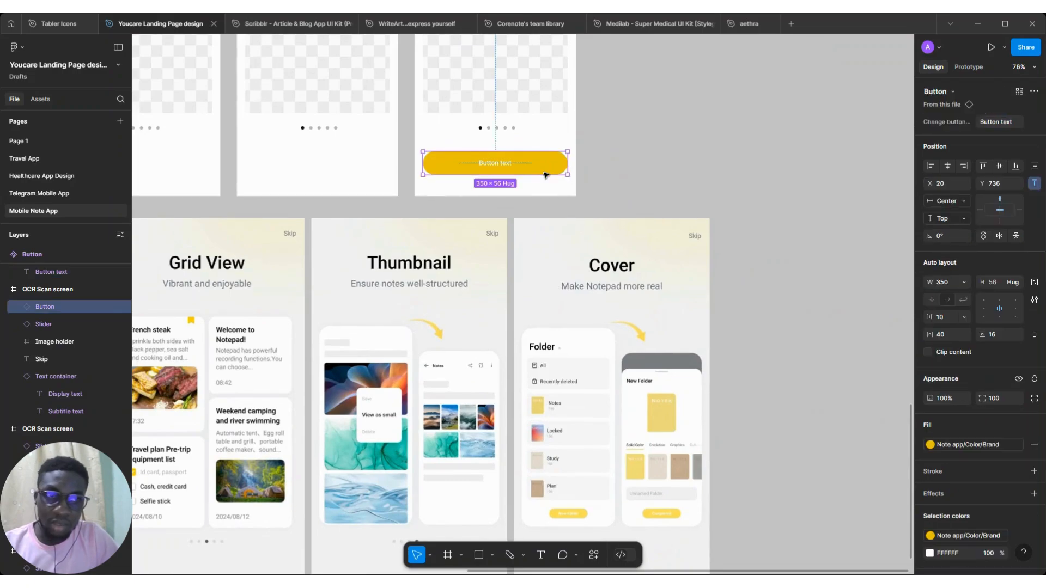
pyautogui.scroll(-1, 535, 152)
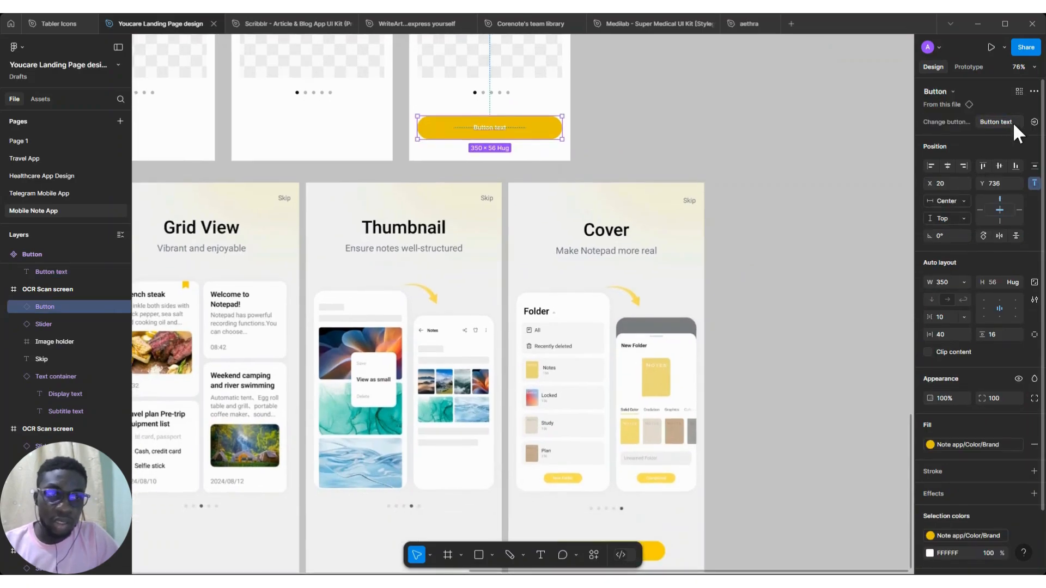
pyautogui.scroll(-2, 837, 180)
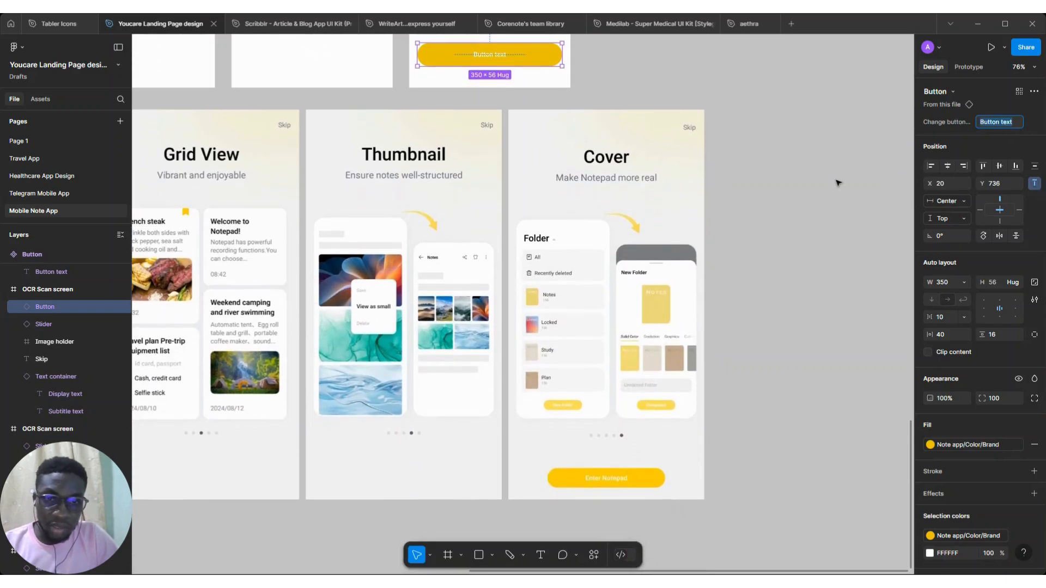
pyautogui.write('Enter Notep')
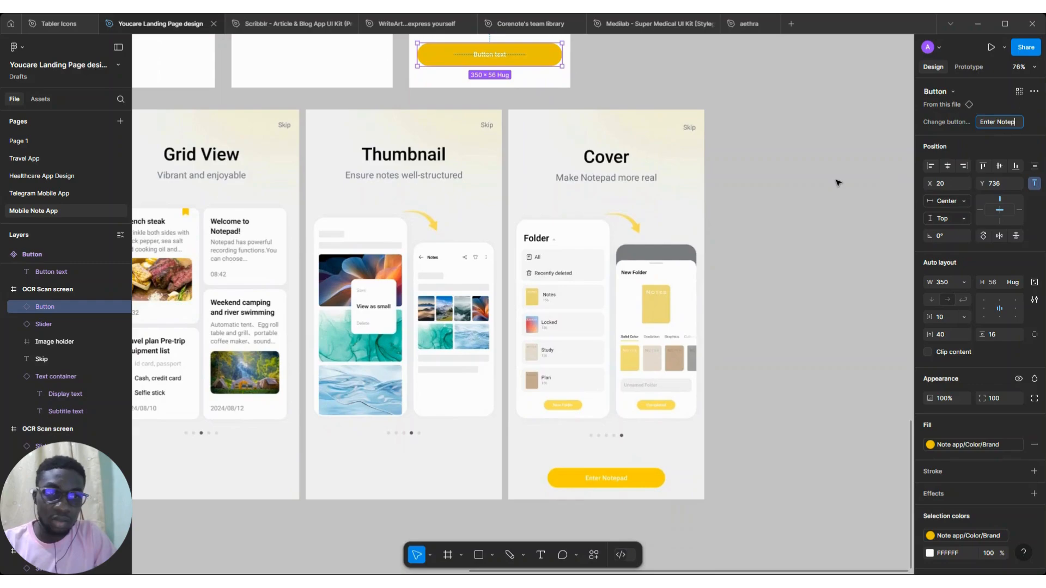
pyautogui.write('ad')
pyautogui.press('Return')
# Sample the reference screen's background color into the Lock screen frame's fill, making it F2F2F2
pyautogui.scroll(-5, 452, 326)
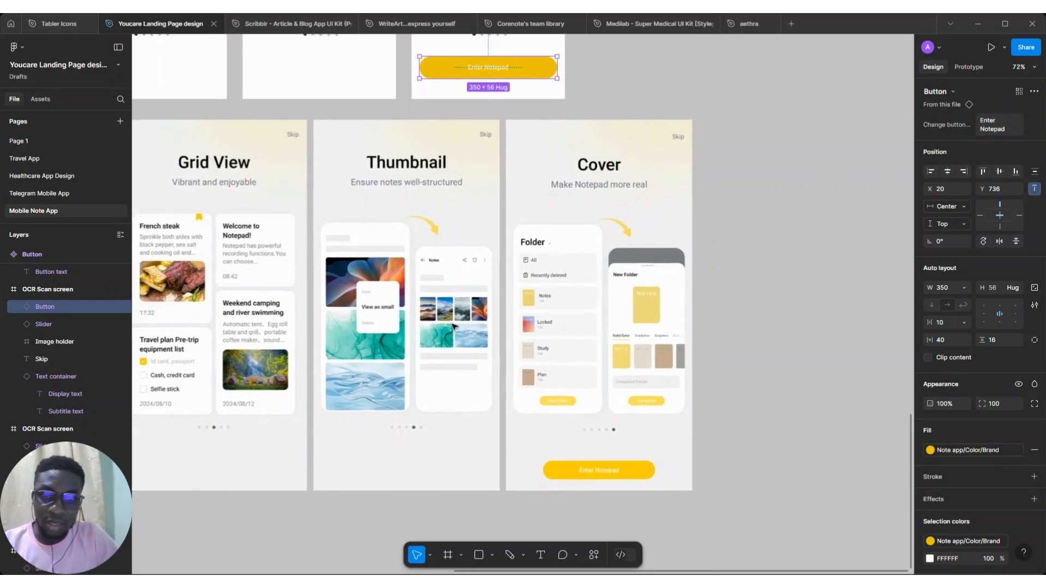
pyautogui.hscroll(-3, 280, 187)
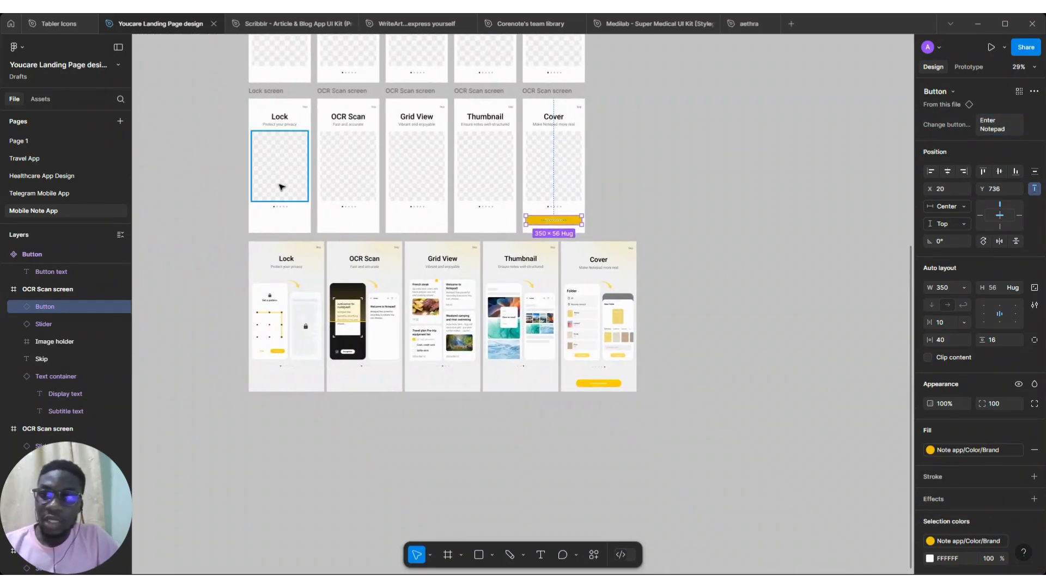
pyautogui.scroll(3, 280, 186)
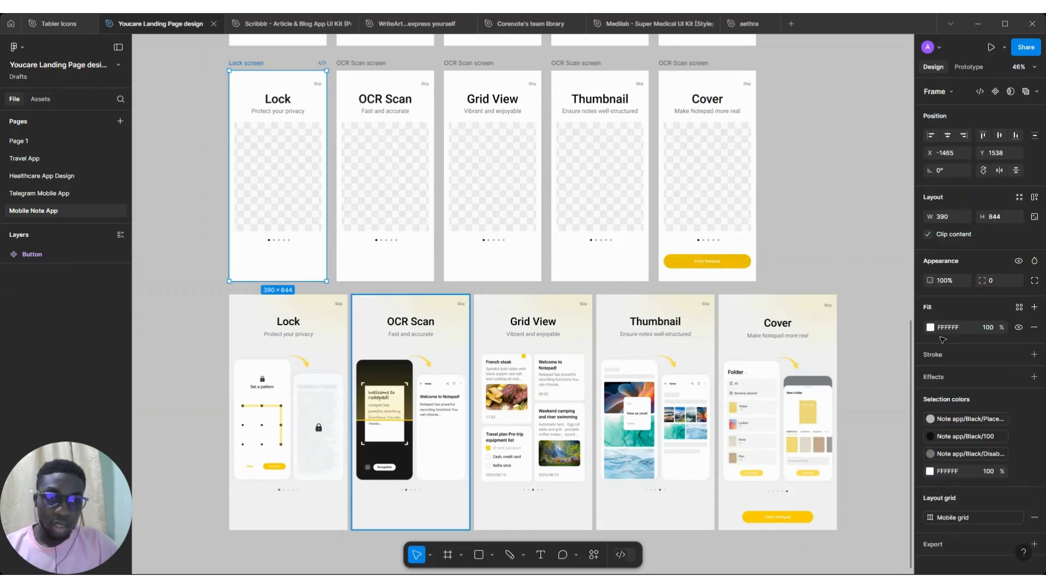
pyautogui.click(930, 328)
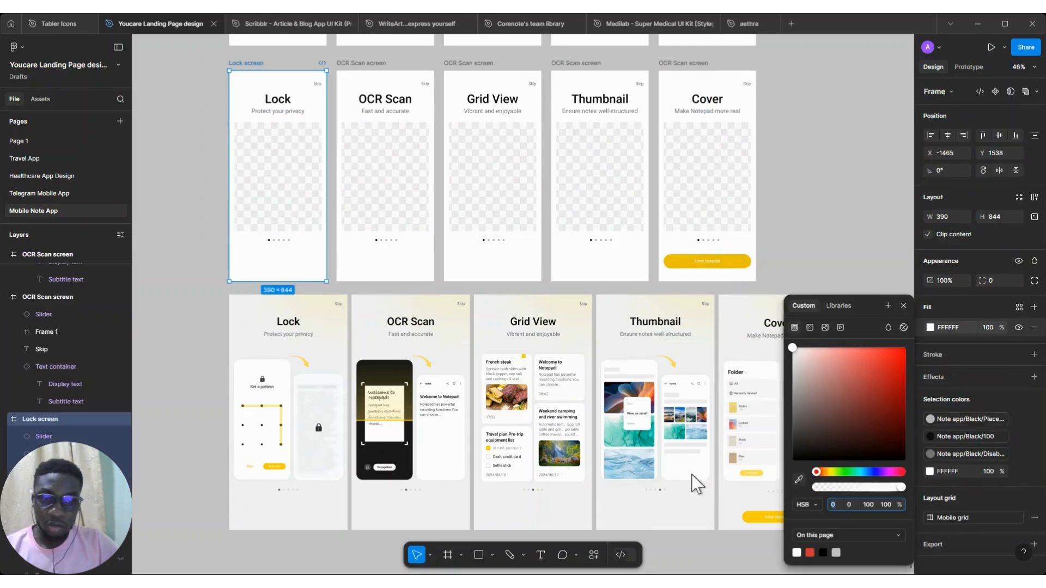
pyautogui.press('i')
pyautogui.click(252, 331)
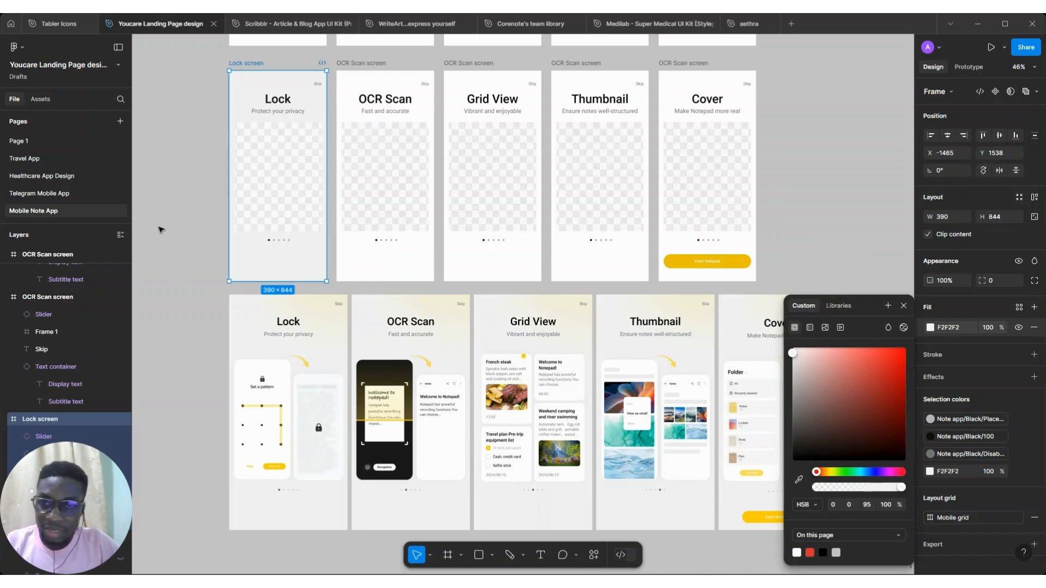
# Draw an ellipse about 583 × 444 over the top of the Lock screen frame and send it backward
pyautogui.click(155, 205)
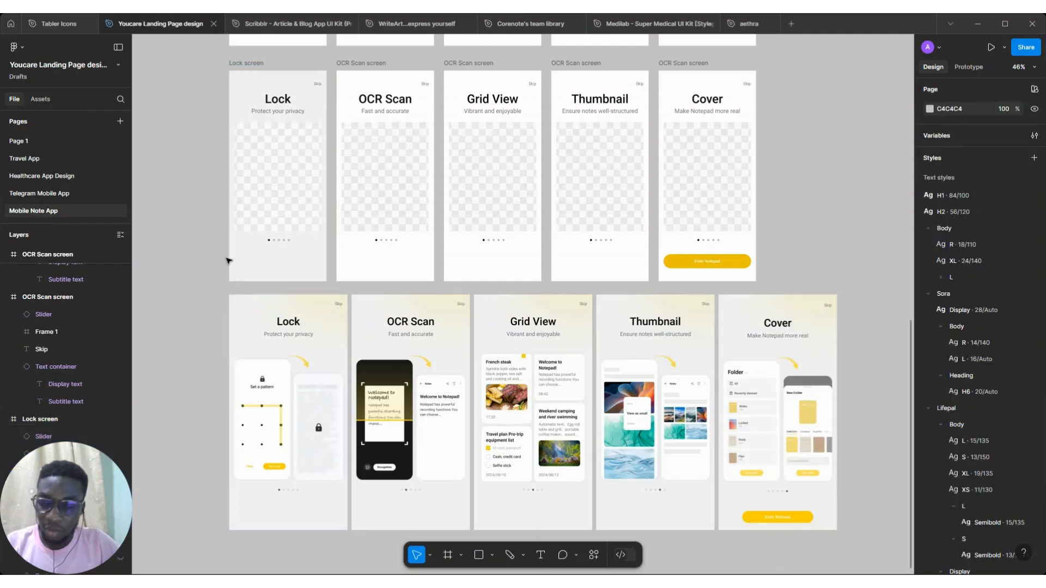
pyautogui.press('o')
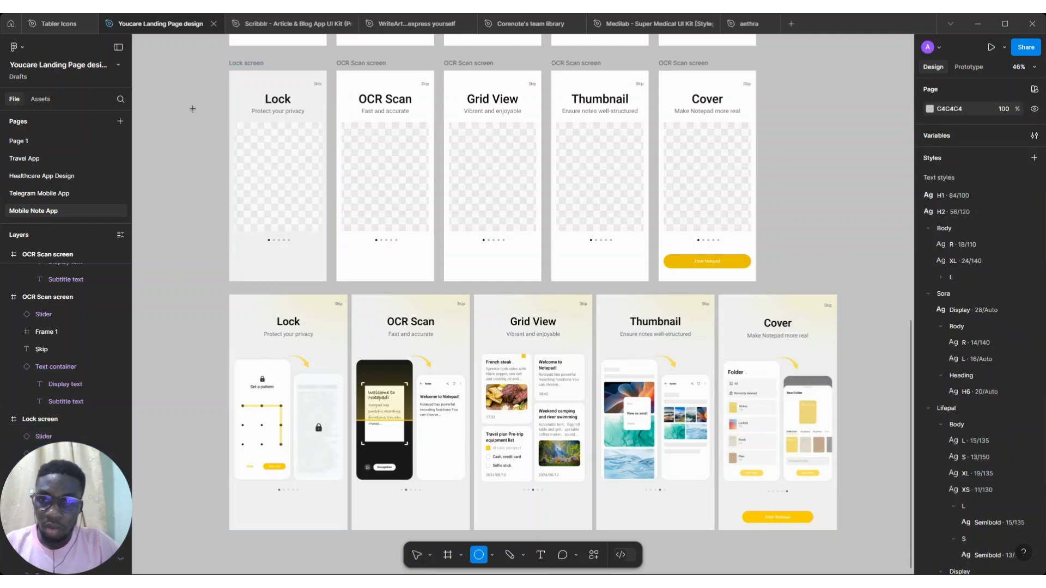
pyautogui.moveTo(169, 65)
pyautogui.mouseDown()
pyautogui.moveTo(343, 155)
pyautogui.moveTo(319, 176)
pyautogui.moveTo(216, 133)
pyautogui.moveTo(303, 80)
pyautogui.mouseUp()
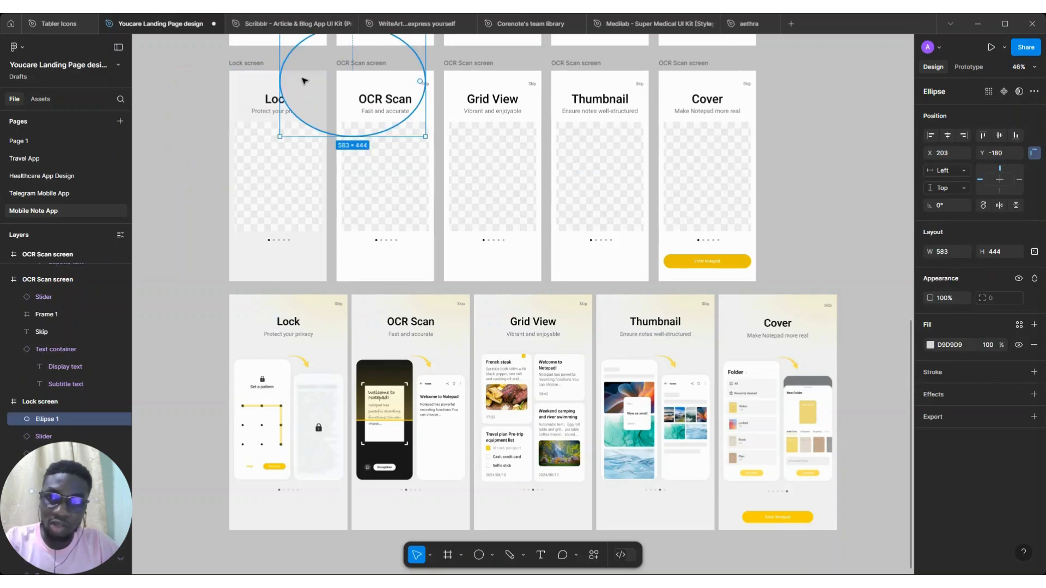
pyautogui.press('[')
# Fill the ellipse with the Note app/Color/Brand color style
pyautogui.click(1019, 324)
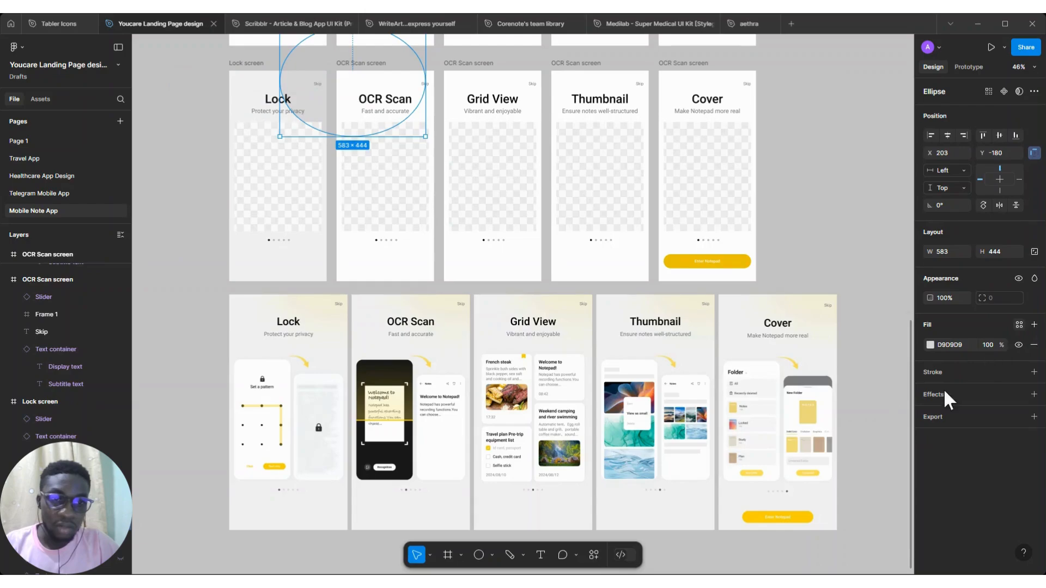
pyautogui.scroll(-5, 865, 512)
pyautogui.scroll(-3, 866, 526)
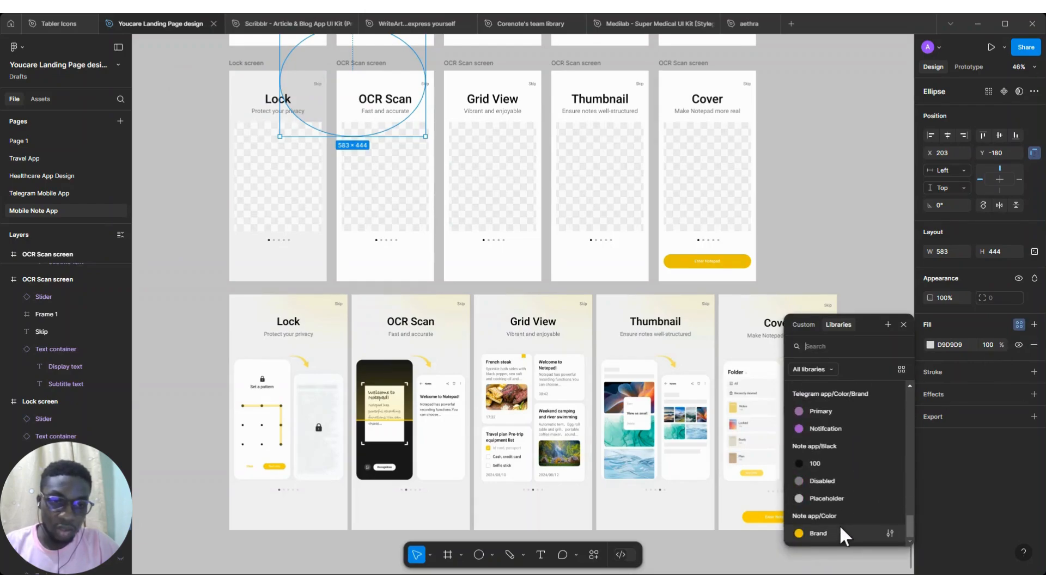
pyautogui.click(820, 534)
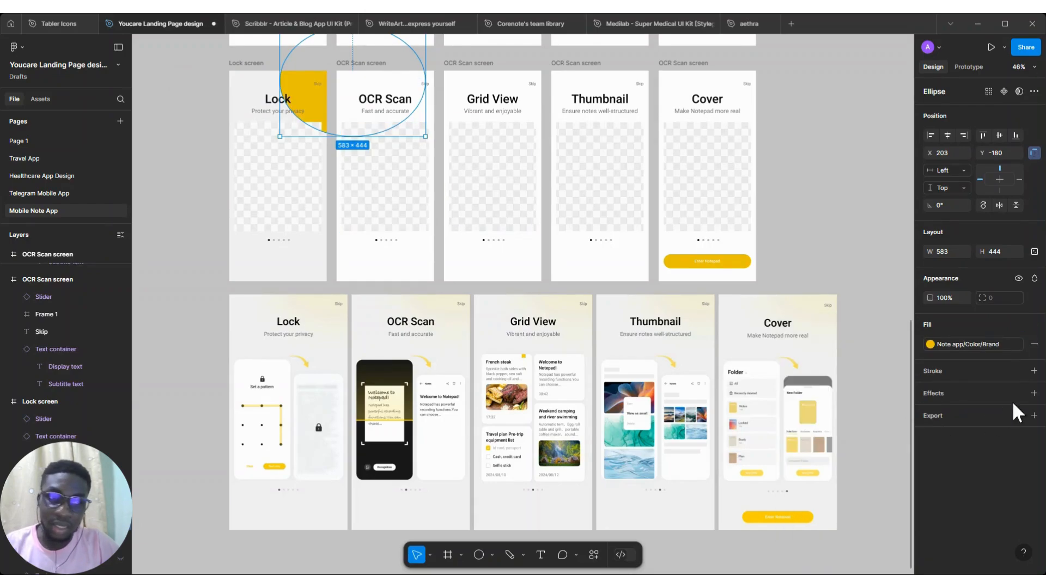
# Add a Layer blur effect of 150 to the ellipse
pyautogui.click(1033, 392)
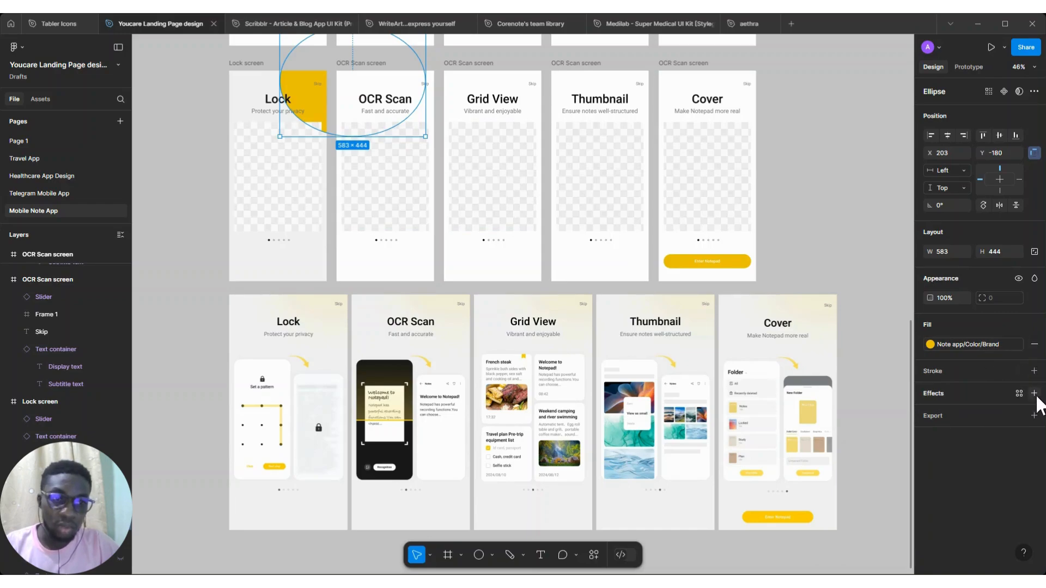
pyautogui.click(958, 414)
pyautogui.click(974, 415)
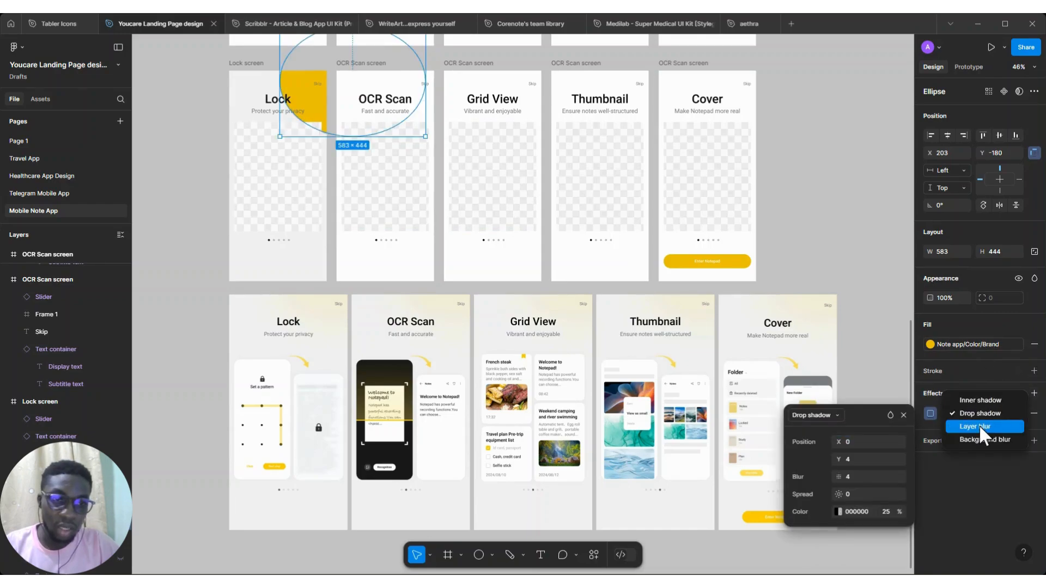
pyautogui.click(977, 427)
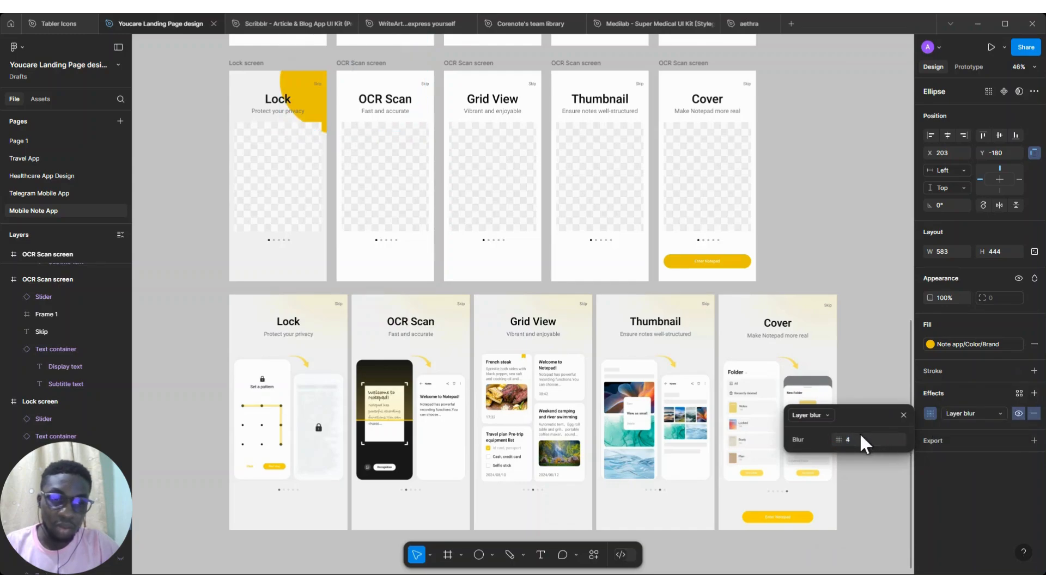
pyautogui.click(850, 438)
pyautogui.write('150')
pyautogui.press('Return')
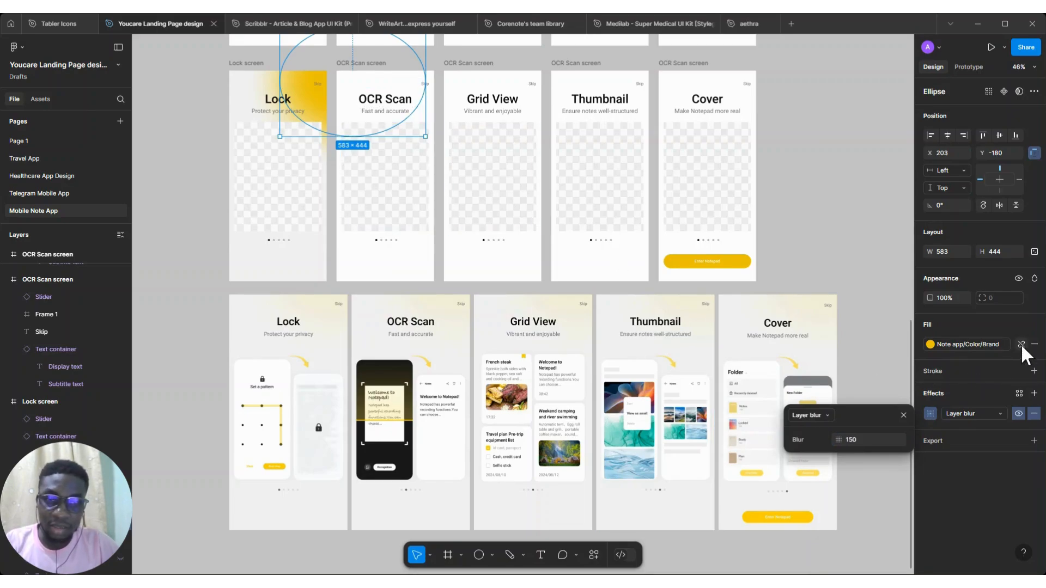
# Detach the ellipse's fill from the Brand style and lower its saturation to 97
pyautogui.click(1021, 345)
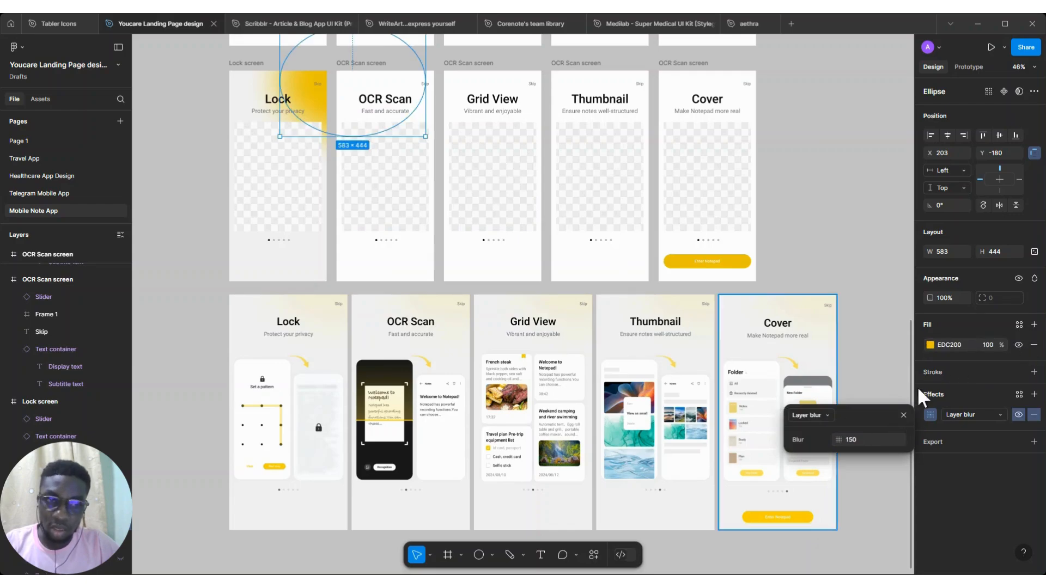
pyautogui.click(930, 344)
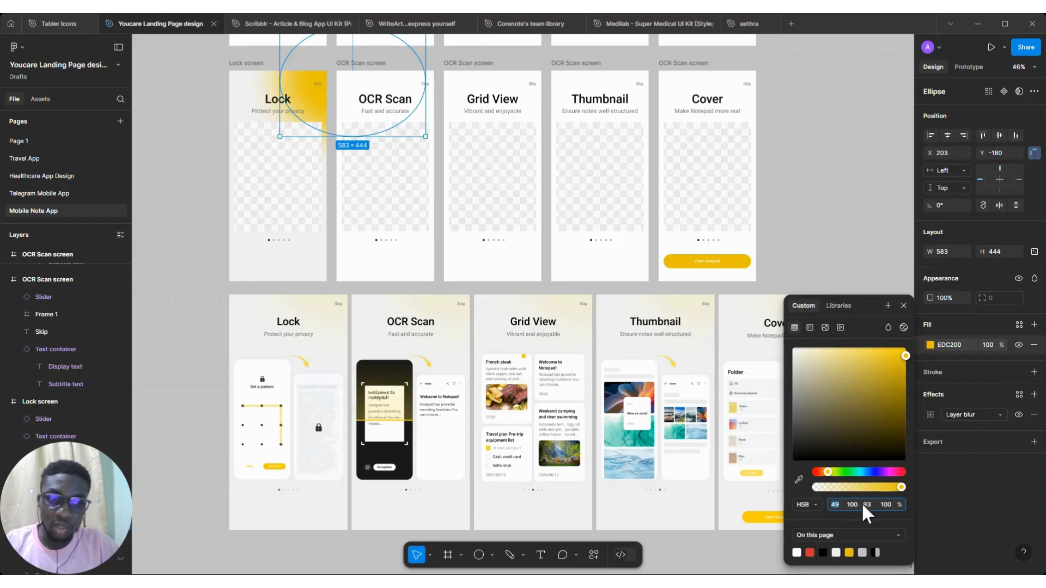
pyautogui.press('Down')
pyautogui.press('Down')
pyautogui.press('Down')
pyautogui.press('Down')
pyautogui.press('Down')
pyautogui.press('Down')
pyautogui.press('Down')
pyautogui.press('Down')
pyautogui.press('Down')
pyautogui.press('Down')
pyautogui.press('Down')
pyautogui.press('Down')
pyautogui.press('Down')
pyautogui.press('Down')
pyautogui.press('Down')
pyautogui.press('Down')
pyautogui.press('Down')
pyautogui.press('Down')
pyautogui.press('Down')
pyautogui.press('Down')
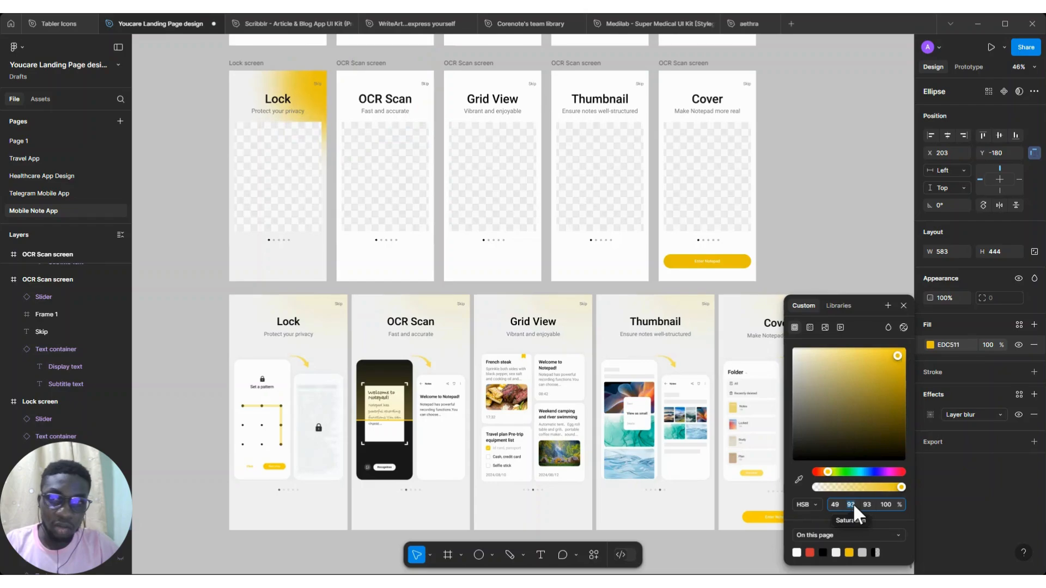
# Lower the ellipse fill's saturation to 13 and close the color picker
pyautogui.press('Down')
pyautogui.press('Down')
pyautogui.press('Down')
pyautogui.press('Down')
pyautogui.press('Down')
pyautogui.press('Down')
pyautogui.press('Down')
pyautogui.press('Down')
pyautogui.press('Down')
pyautogui.press('Down')
pyautogui.press('Down')
pyautogui.press('Down')
pyautogui.press('Down')
pyautogui.press('Down')
pyautogui.press('Down')
pyautogui.press('Down')
pyautogui.press('Down')
pyautogui.press('Down')
pyautogui.press('Down')
pyautogui.press('Down')
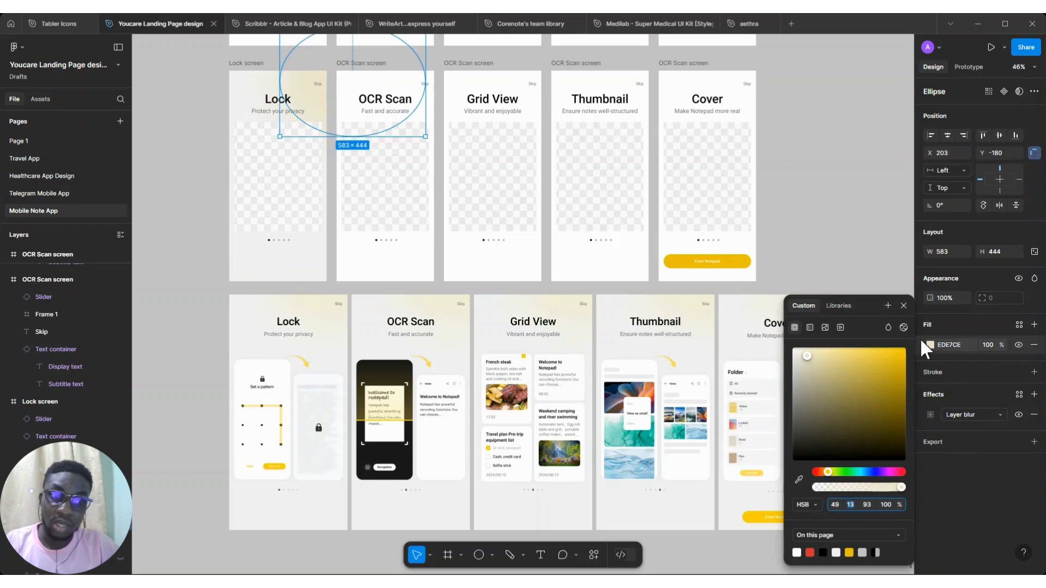
pyautogui.click(902, 309)
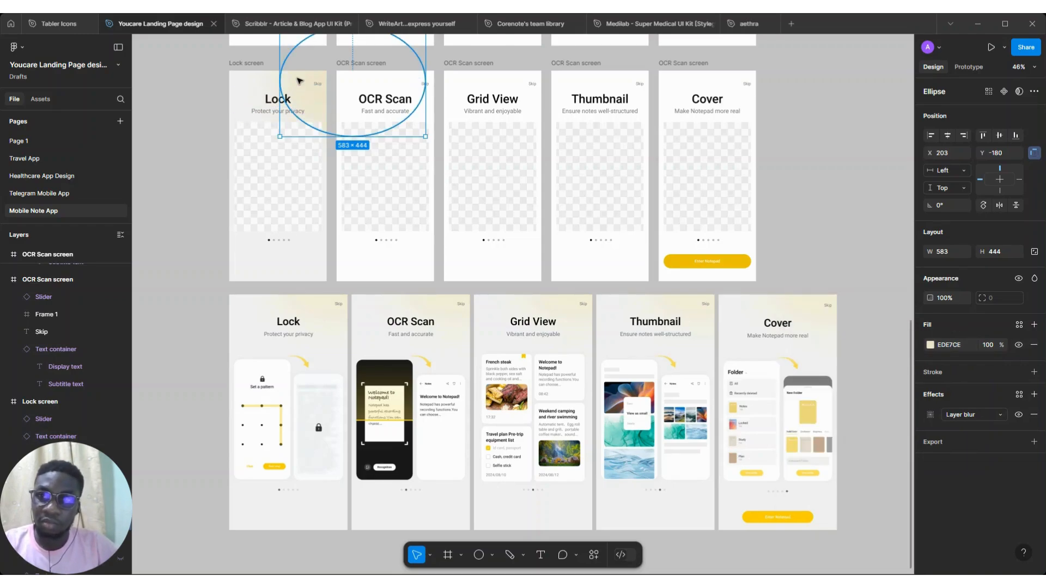
# Nudge the ellipse slightly and raise its Layer blur to 200
pyautogui.moveTo(304, 78); pyautogui.dragTo(313, 78)
pyautogui.click(936, 415)
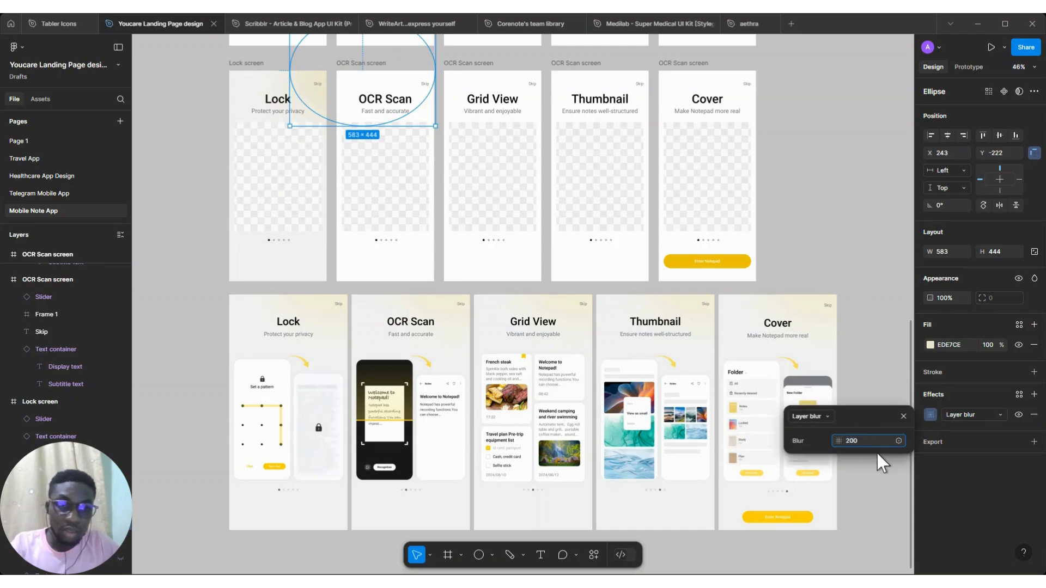
pyautogui.press('Return')
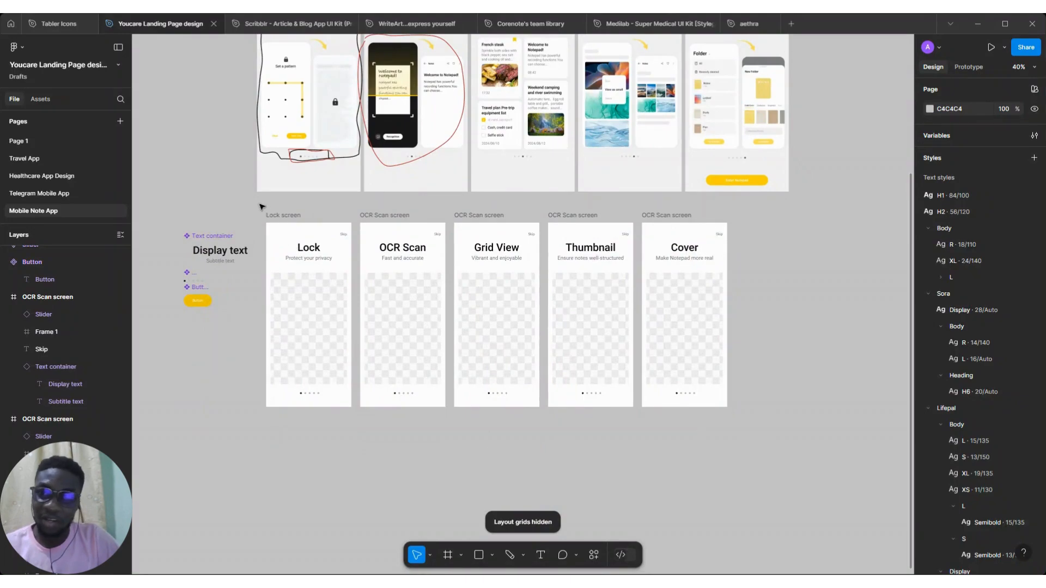
# Duplicate the row of five empty onboarding frames directly below the original row
pyautogui.moveTo(260, 205); pyautogui.dragTo(765, 444)
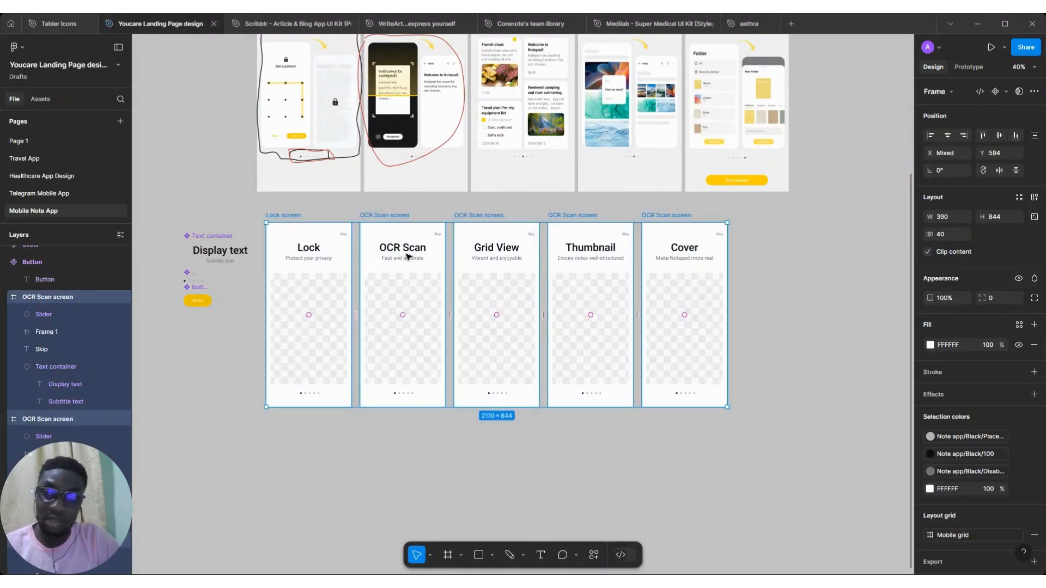
pyautogui.moveTo(407, 256); pyautogui.dragTo(390, 463)
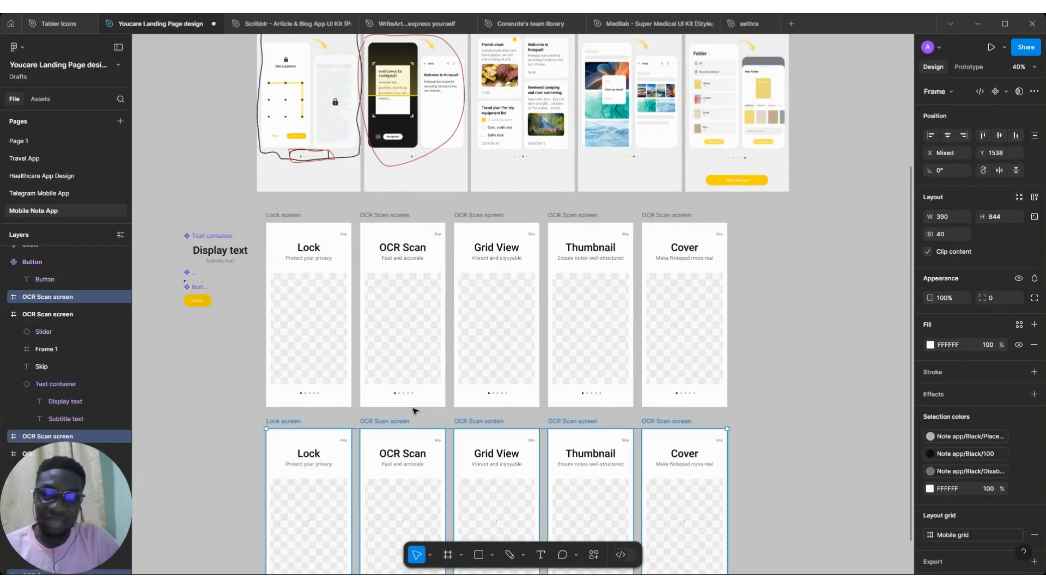
# Hide the annotation drawings group over the reference onboarding screenshots
pyautogui.scroll(-2, 414, 407)
pyautogui.scroll(-5, 413, 408)
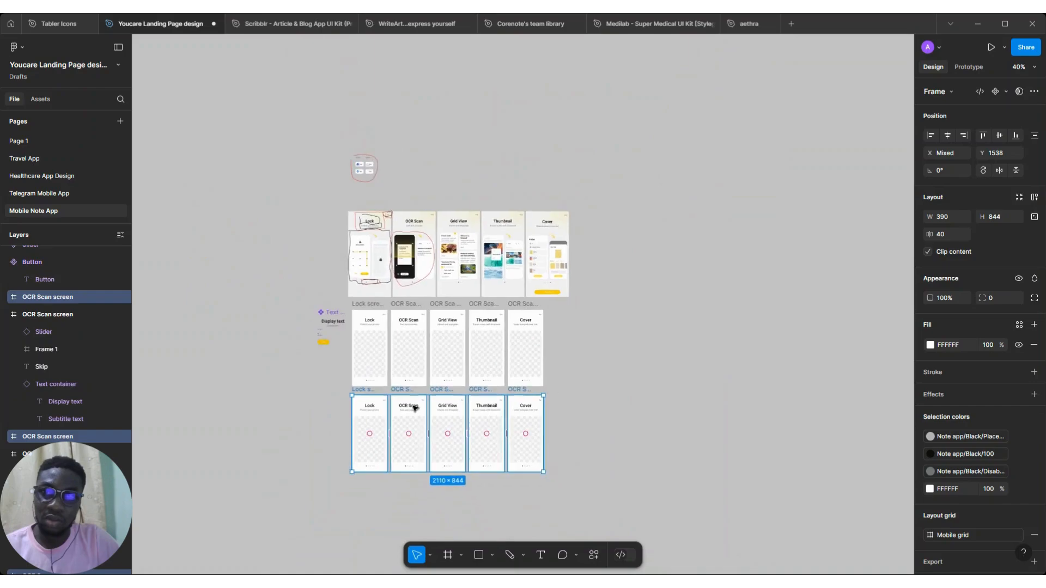
pyautogui.click(374, 253)
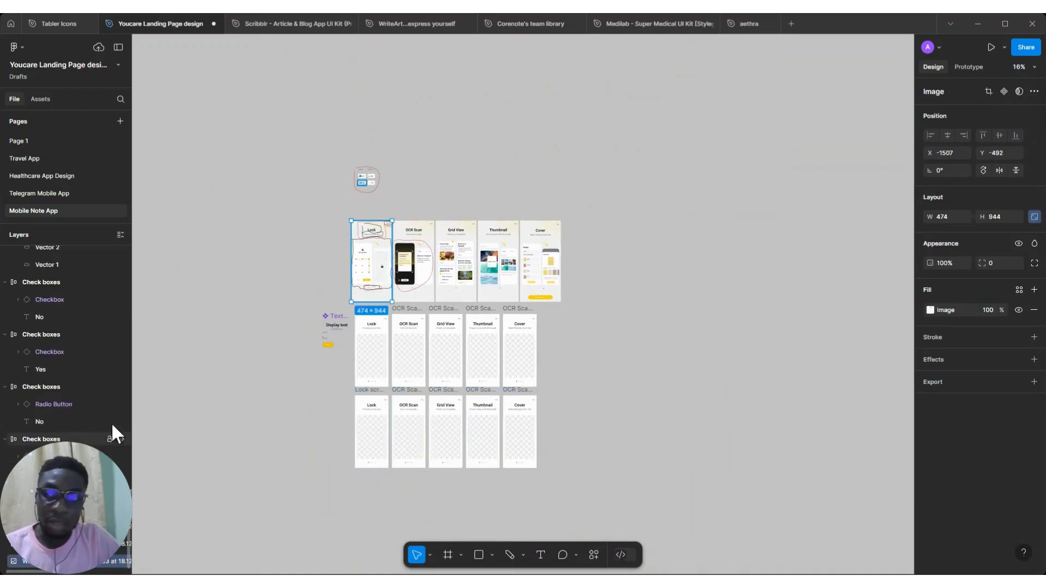
pyautogui.scroll(5, 103, 348)
pyautogui.scroll(1, 102, 341)
pyautogui.scroll(6, 395, 274)
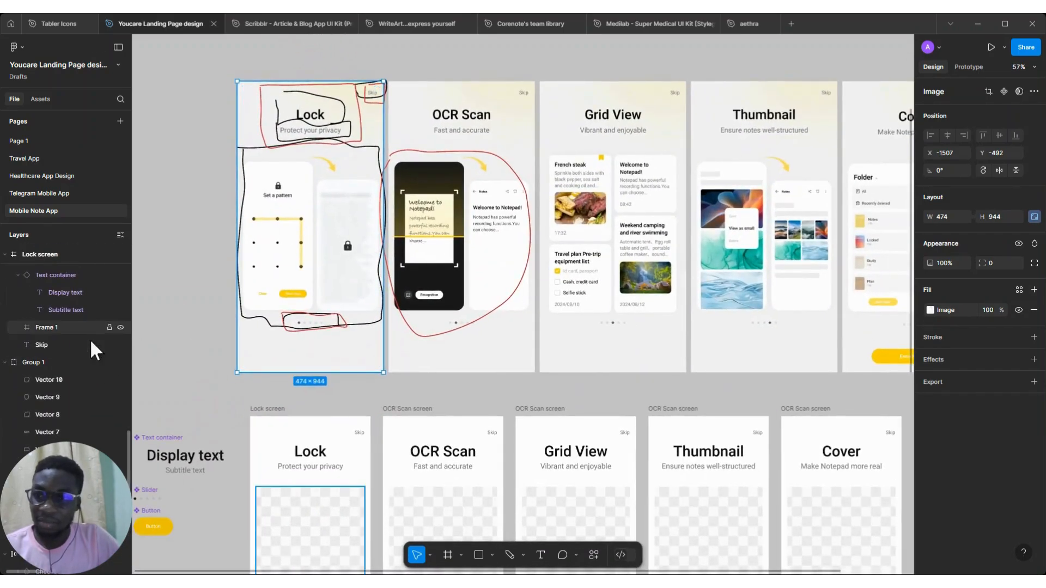
pyautogui.scroll(1, 90, 338)
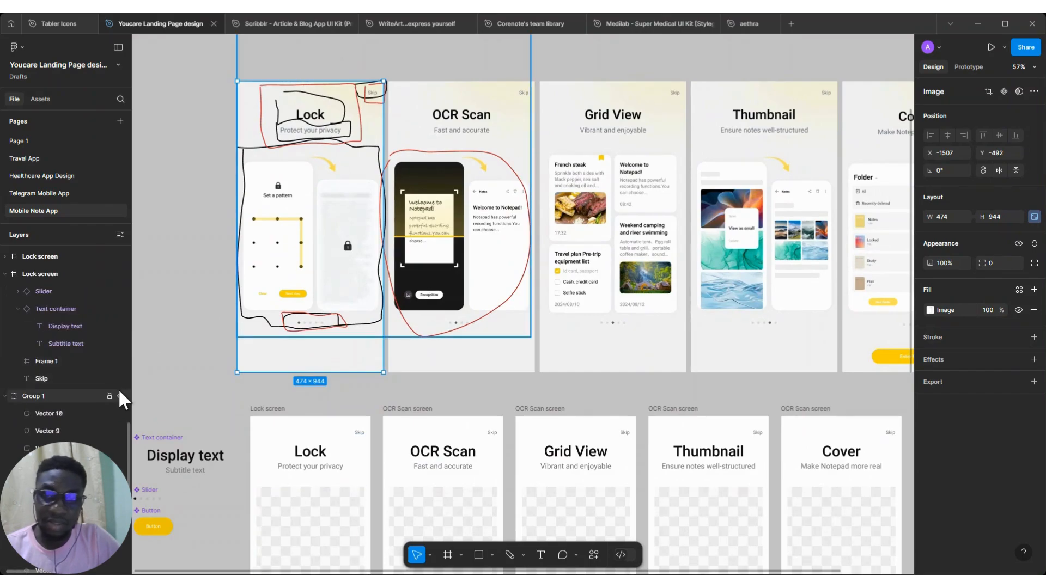
pyautogui.click(119, 399)
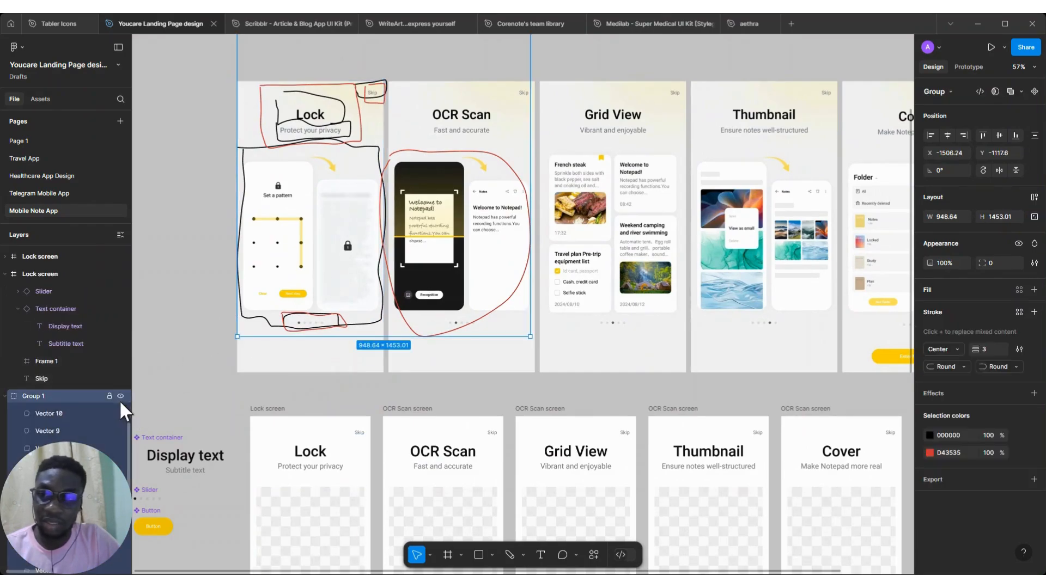
pyautogui.click(119, 397)
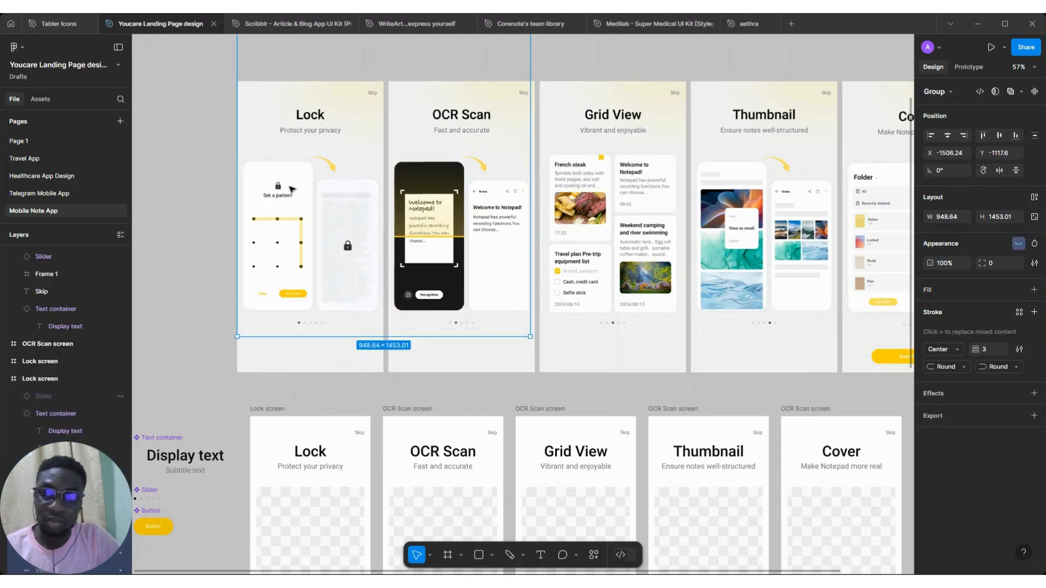
# Move the five reference screenshots below the duplicated frame row
pyautogui.scroll(-5, 292, 188)
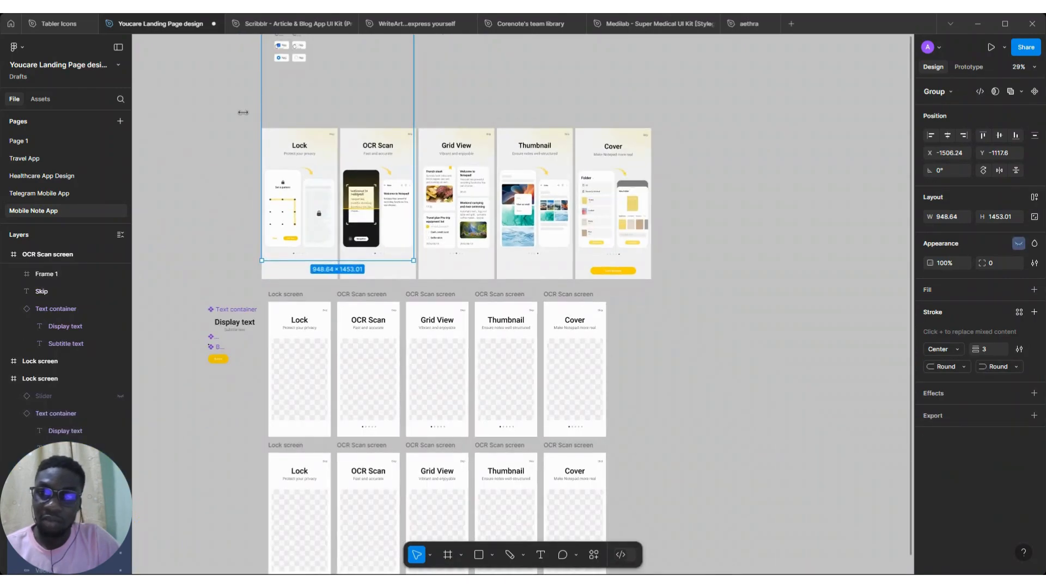
pyautogui.click(243, 114)
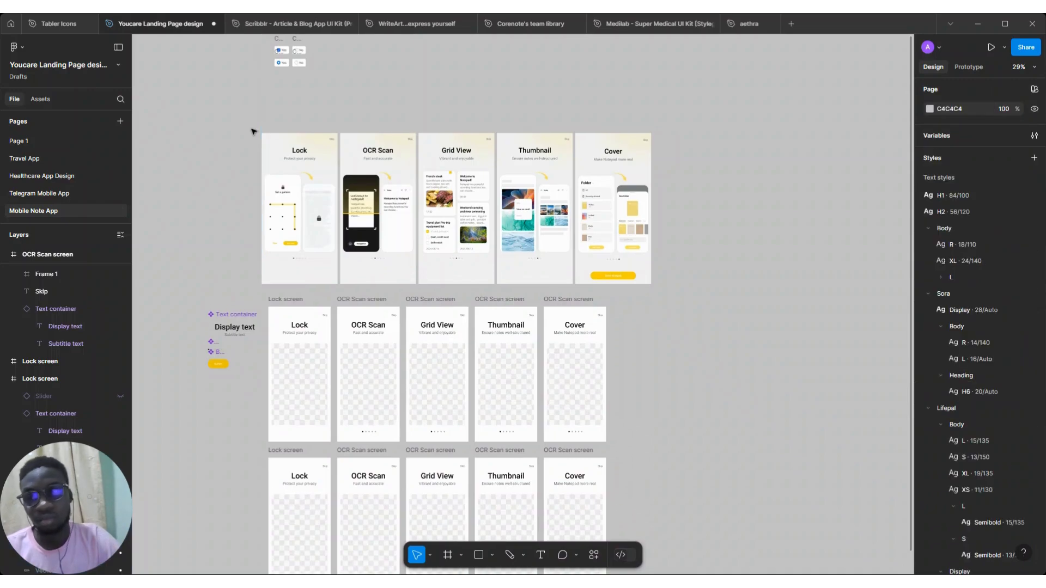
pyautogui.scroll(1, 245, 131)
pyautogui.moveTo(245, 137); pyautogui.dragTo(667, 295)
pyautogui.moveTo(307, 186); pyautogui.dragTo(314, 461)
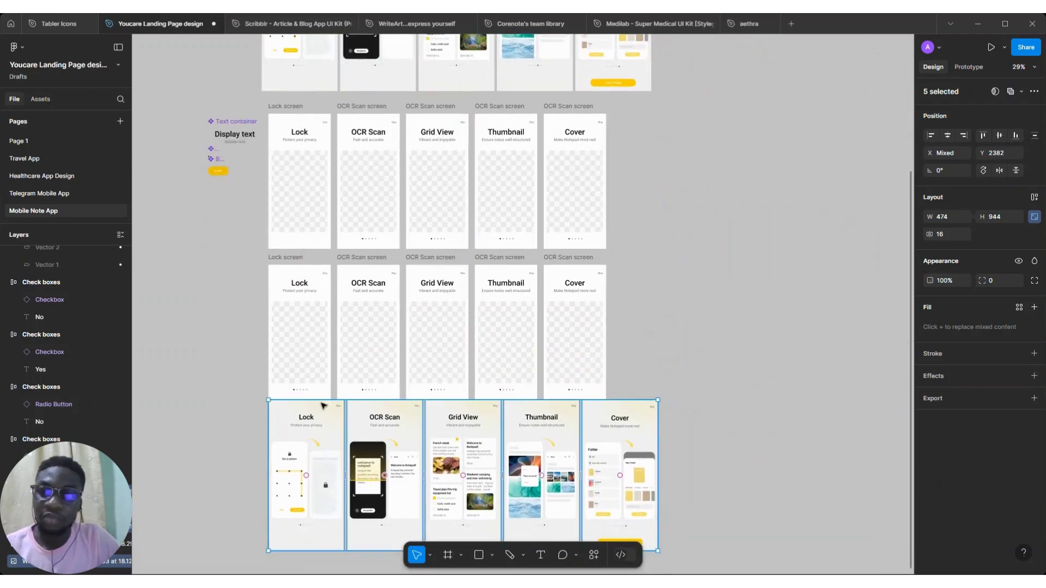
# Move the Ellipse 1 glow component out of the Lock screen onto the canvas beside the frames
pyautogui.scroll(5, 322, 409)
pyautogui.scroll(2, 323, 406)
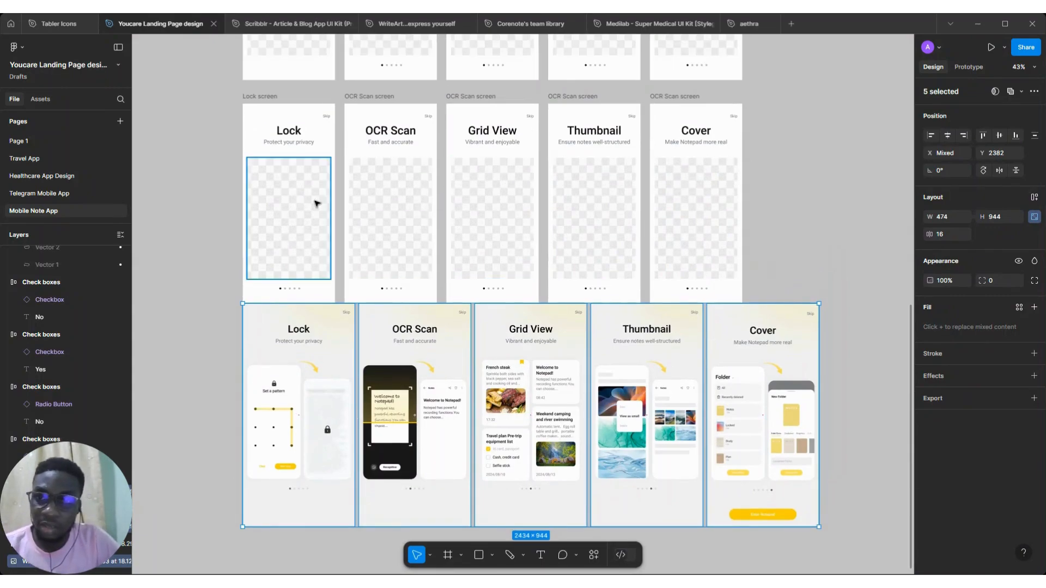
pyautogui.click(289, 219)
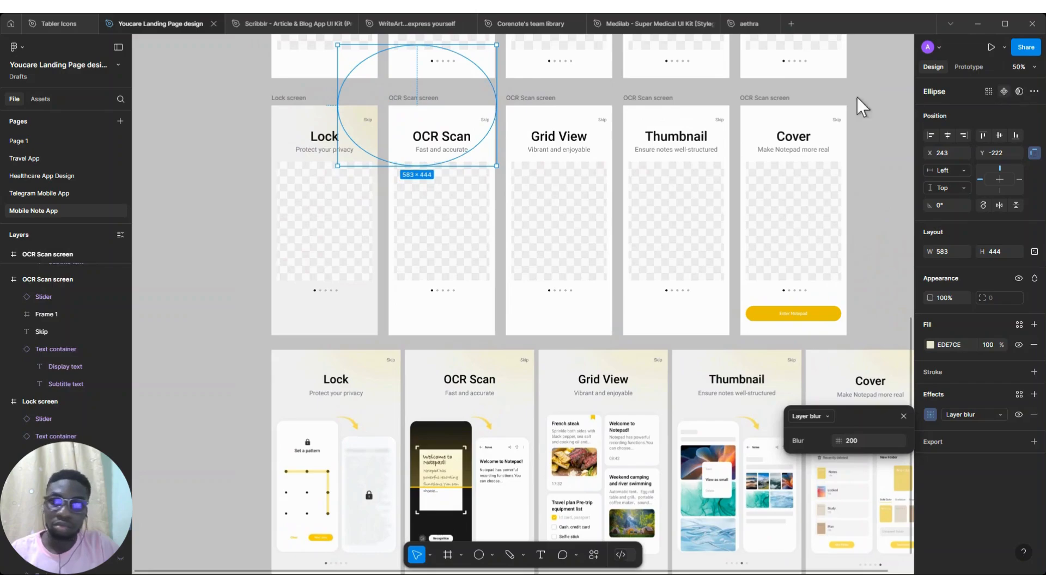
pyautogui.scroll(-2, 498, 86)
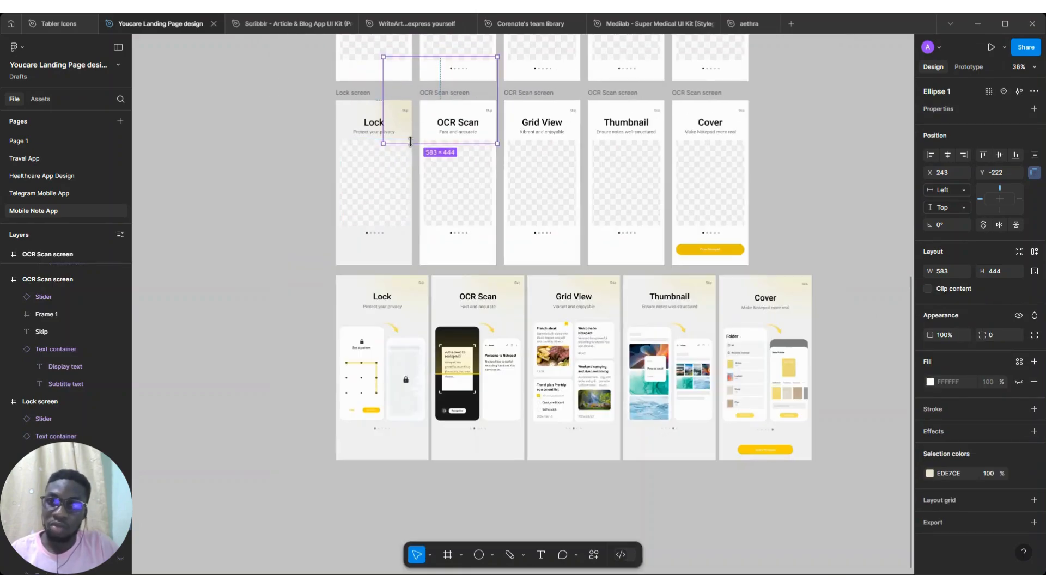
pyautogui.scroll(3, 410, 141)
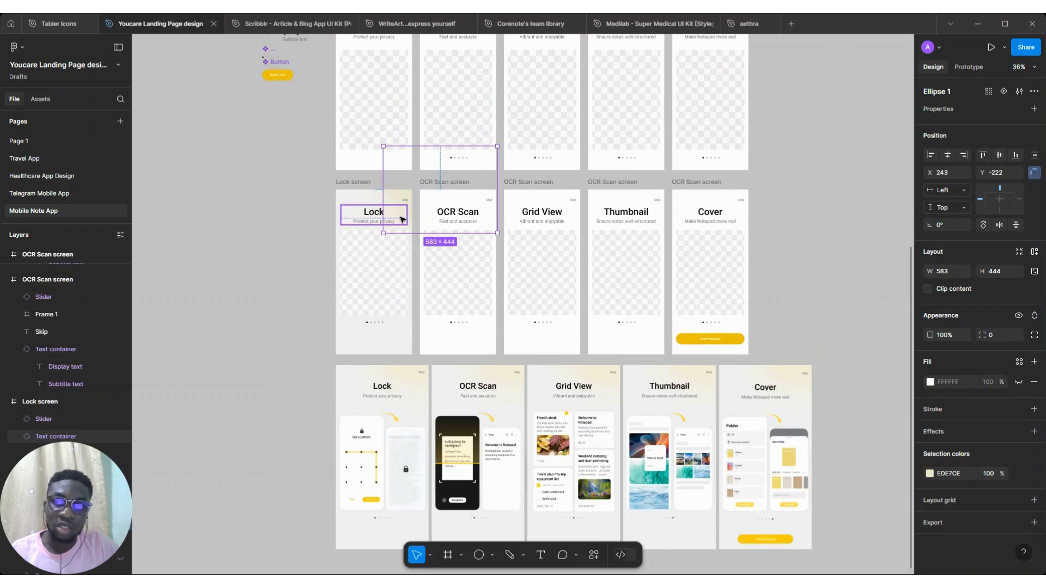
pyautogui.moveTo(409, 220); pyautogui.dragTo(258, 171)
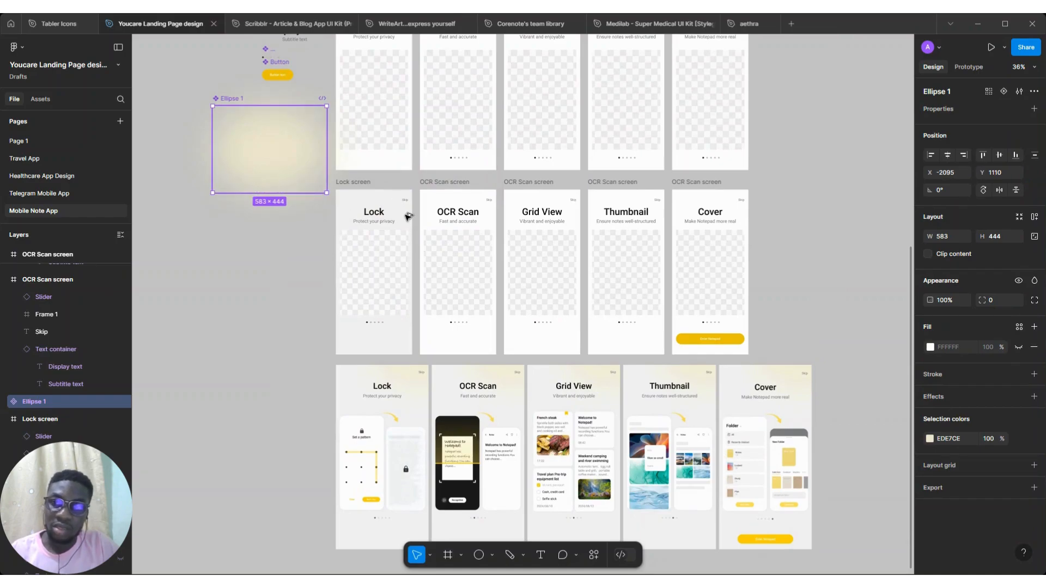
# Place an Ellipse 1 instance at the top of the Lock screen frame, send it to the back and reposition it
pyautogui.moveTo(258, 173); pyautogui.dragTo(405, 215)
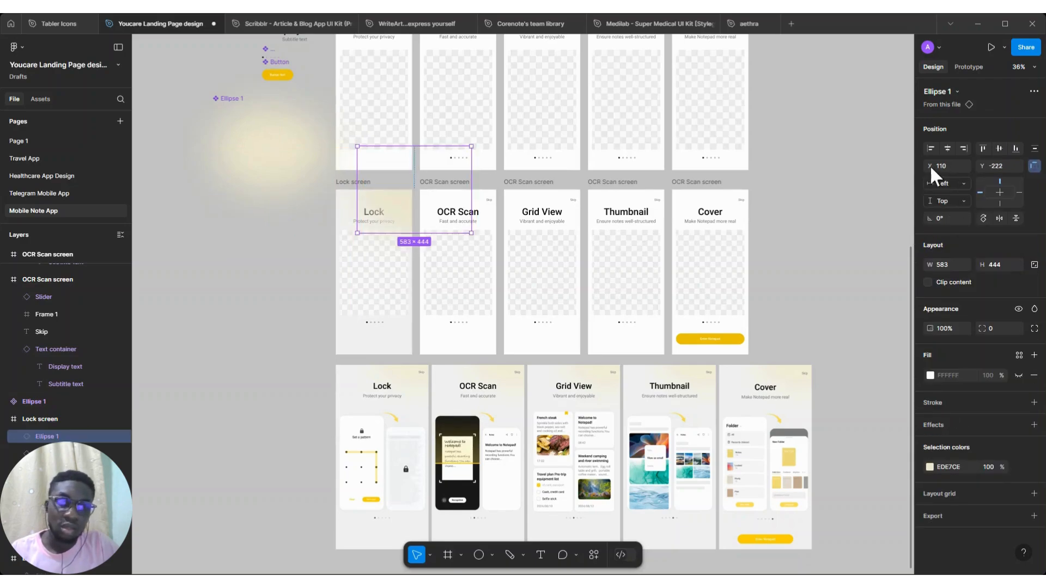
pyautogui.hotkey('ctrl', 'shift', '[')
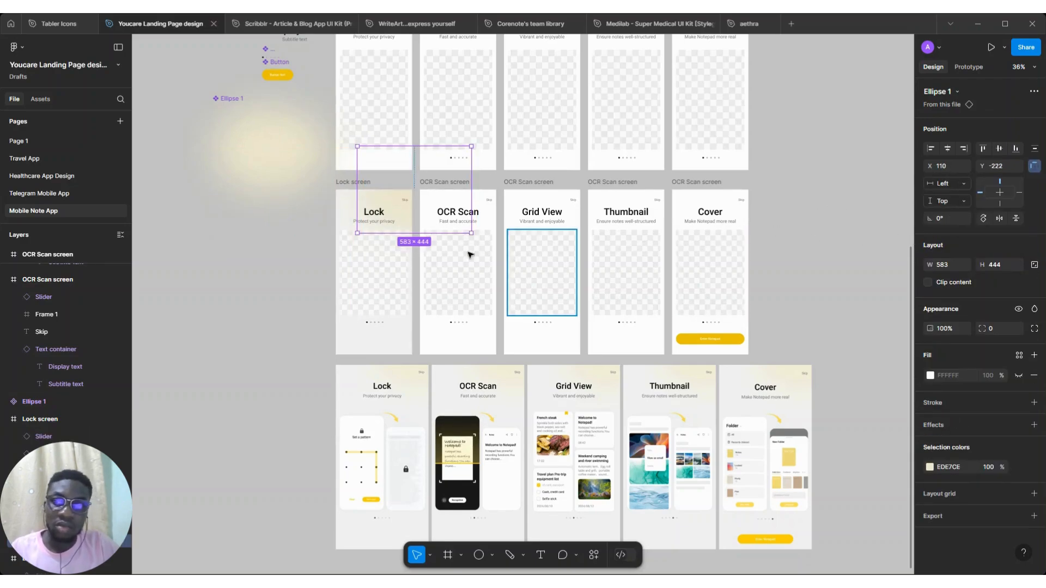
pyautogui.scroll(5, 390, 205)
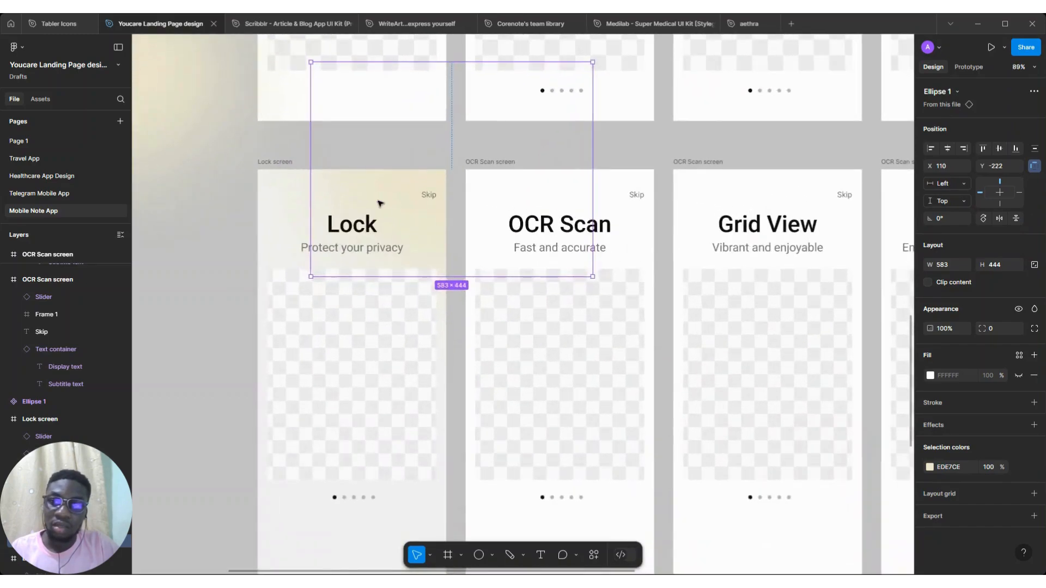
pyautogui.moveTo(419, 178); pyautogui.dragTo(420, 177)
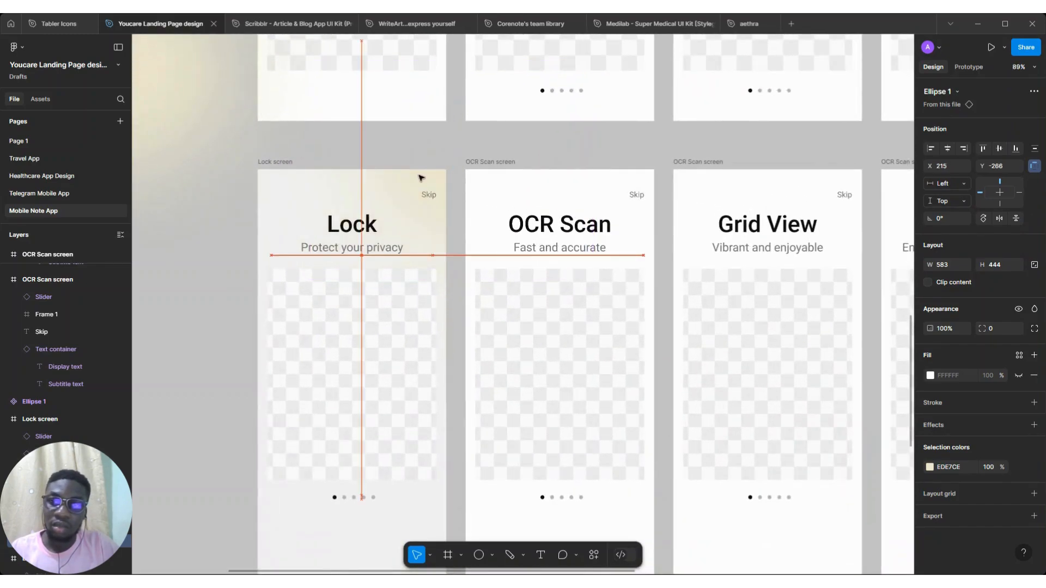
# Paste the ellipse glow into the OCR Scan, Grid View, Thumbnail and Cover frames and send it to the back
pyautogui.scroll(-4, 420, 178)
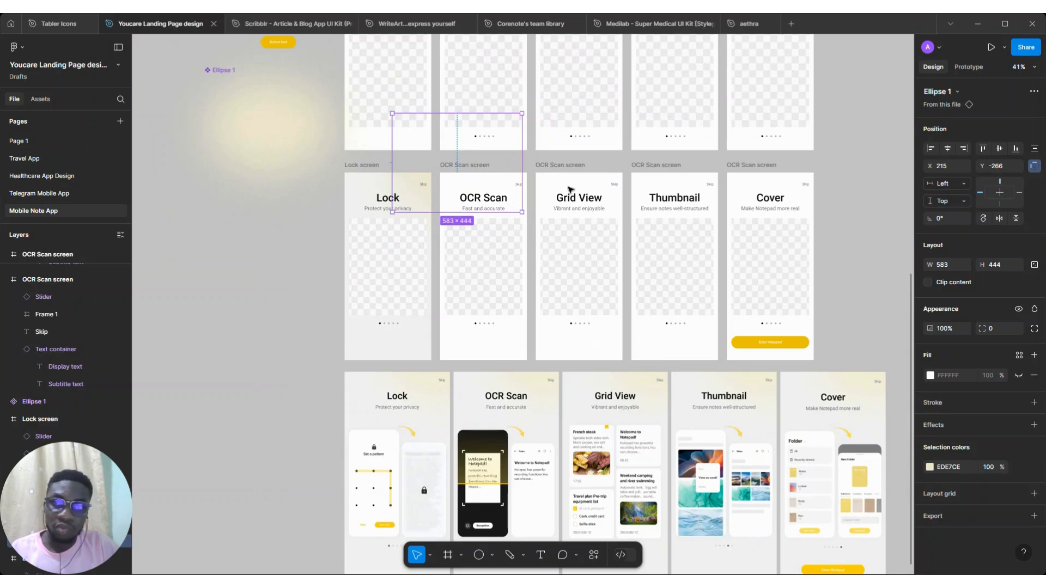
pyautogui.scroll(3, 467, 190)
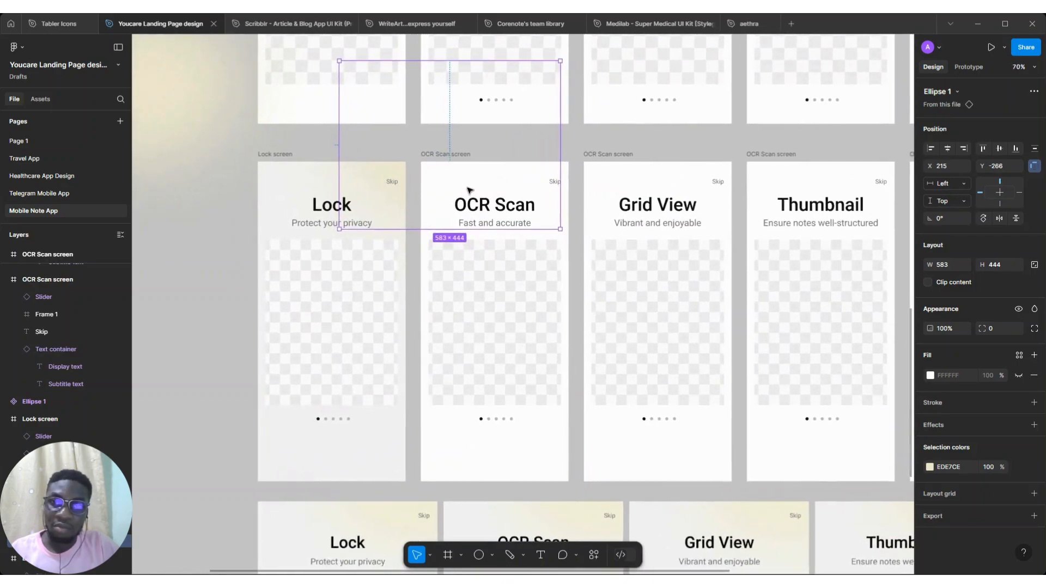
pyautogui.hscroll(3, 467, 190)
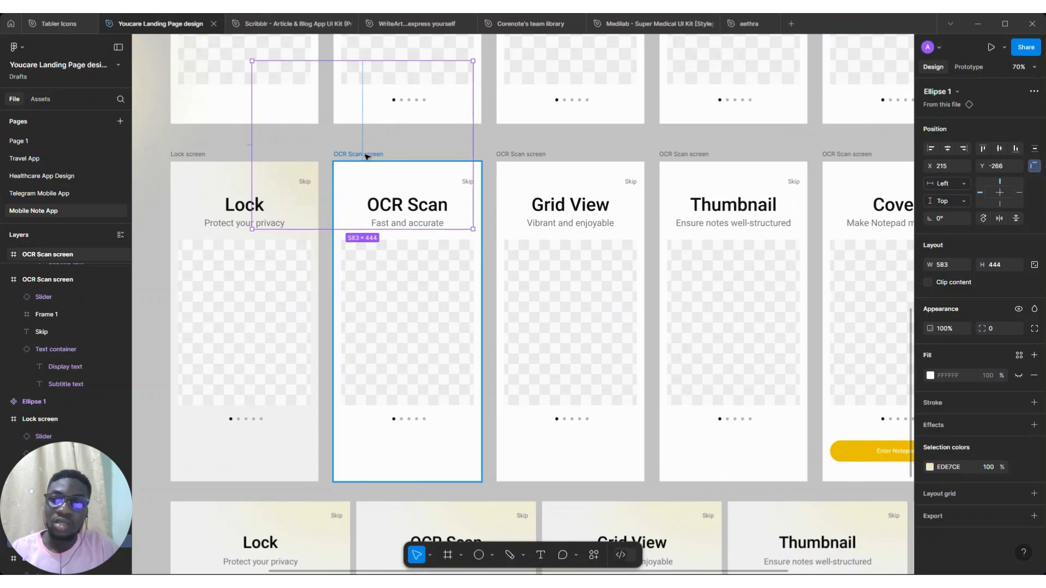
pyautogui.click(521, 154)
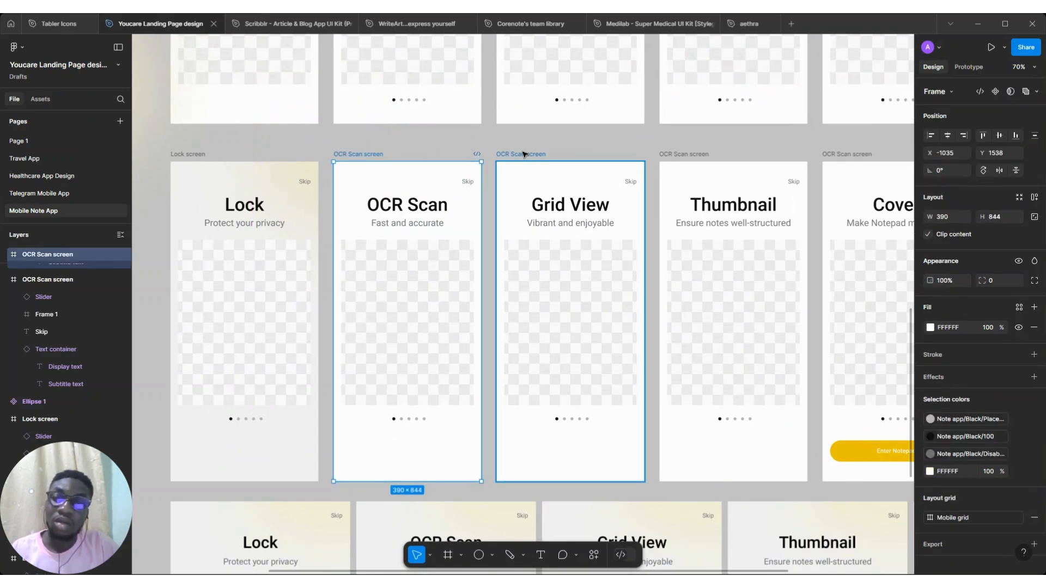
pyautogui.keyDown('shift'); pyautogui.click(688, 155); pyautogui.keyUp('shift')
pyautogui.hscroll(2, 687, 155)
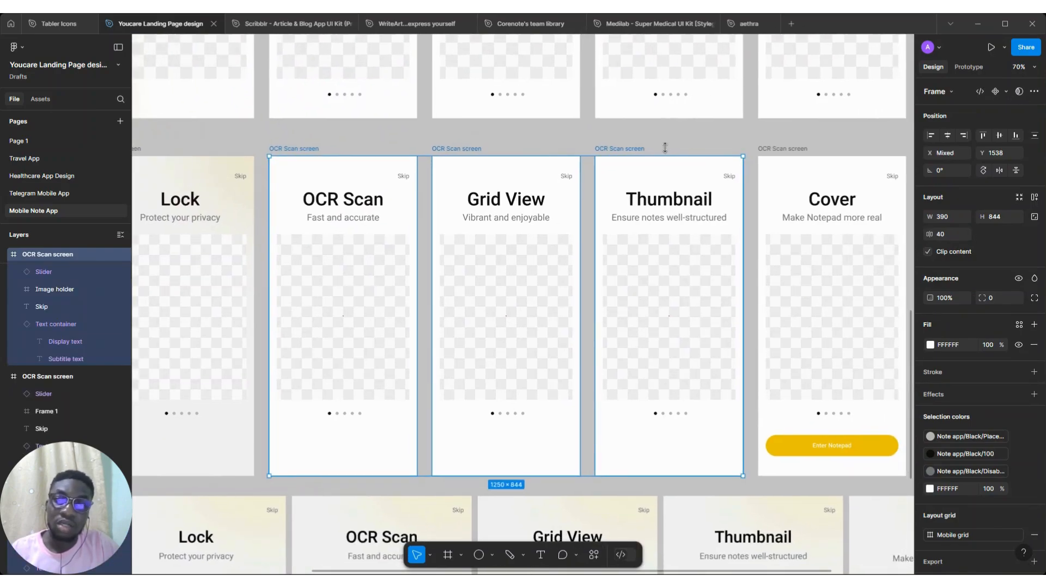
pyautogui.hscroll(2, 664, 147)
pyautogui.keyDown('shift'); pyautogui.click(711, 148); pyautogui.keyUp('shift')
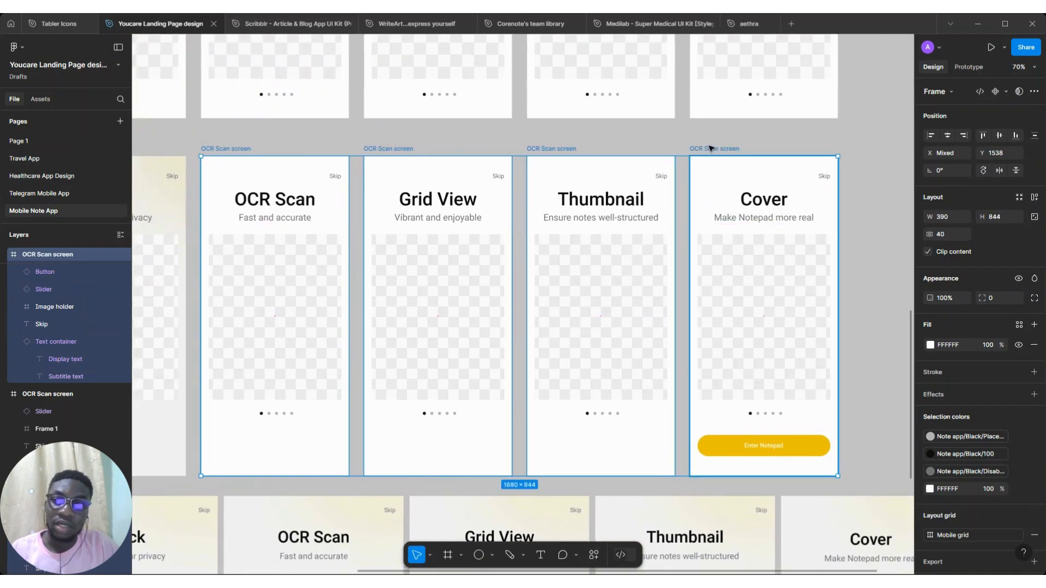
pyautogui.scroll(-3, 710, 148)
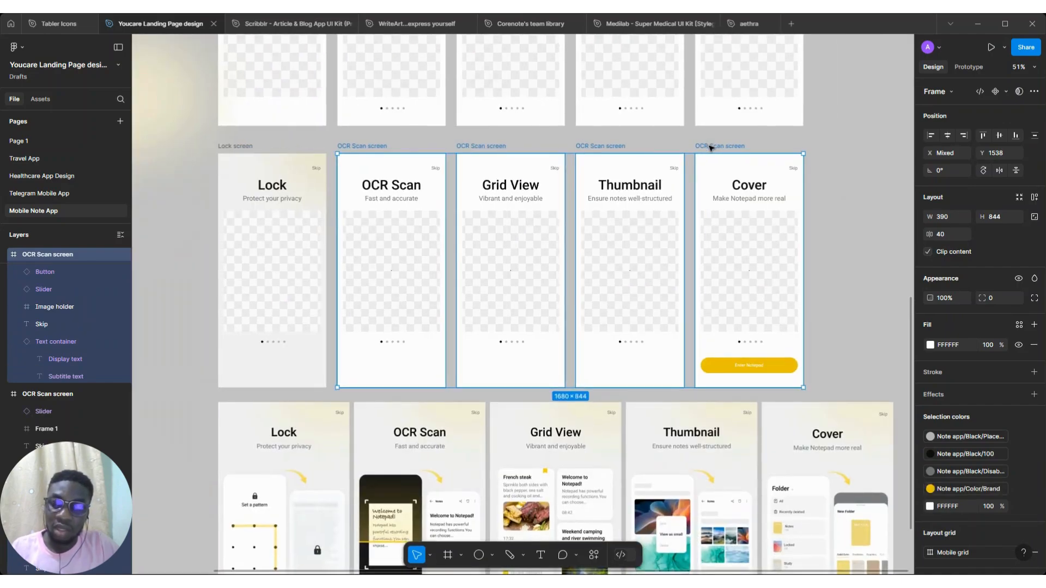
pyautogui.hotkey('ctrl', 'v')
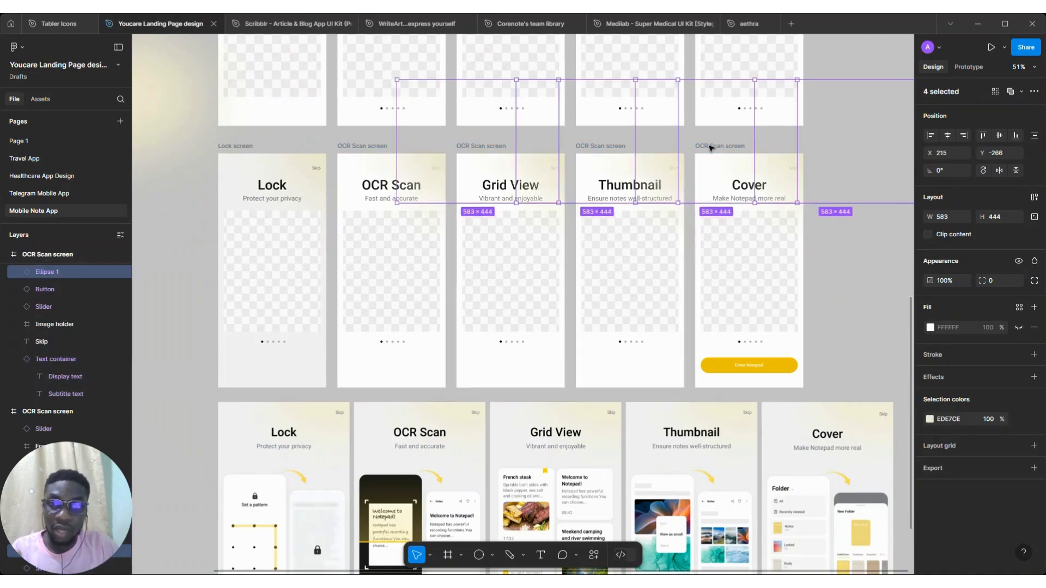
pyautogui.hotkey('ctrl', 'shift', '[')
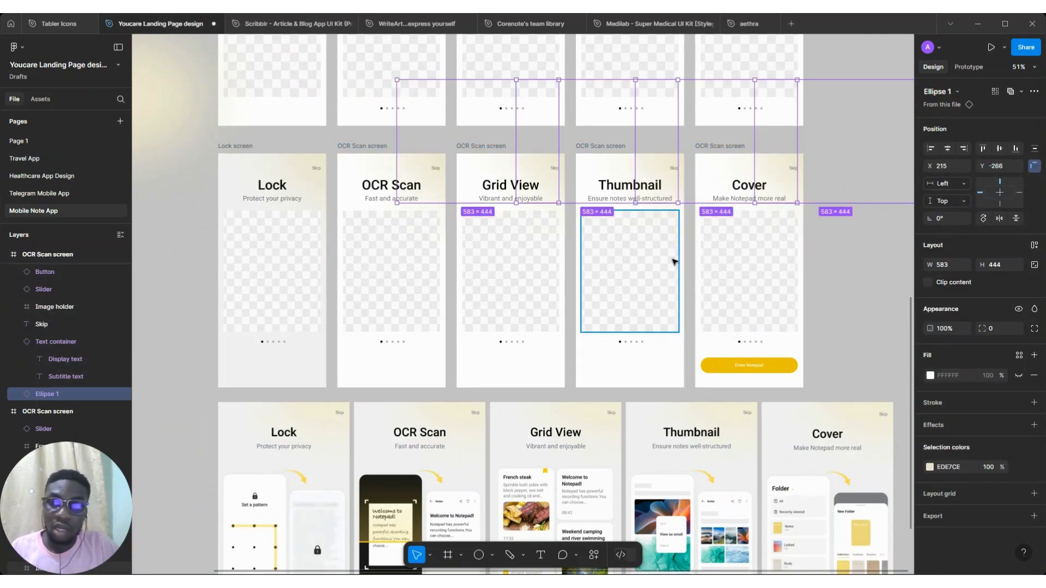
pyautogui.scroll(-2, 672, 259)
pyautogui.scroll(-3, 553, 289)
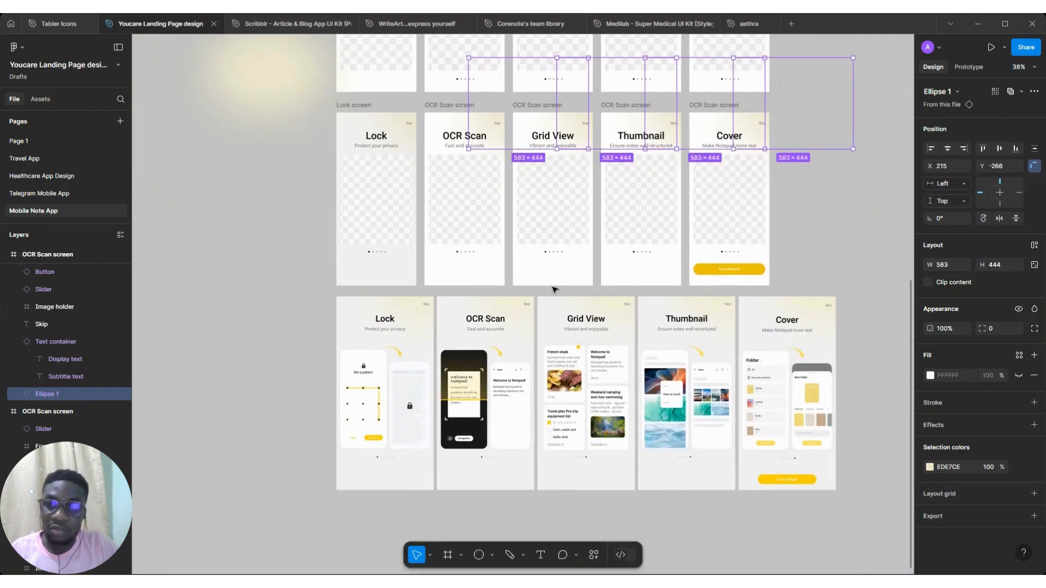
pyautogui.scroll(2, 554, 289)
pyautogui.hscroll(-2, 553, 291)
pyautogui.scroll(2, 553, 291)
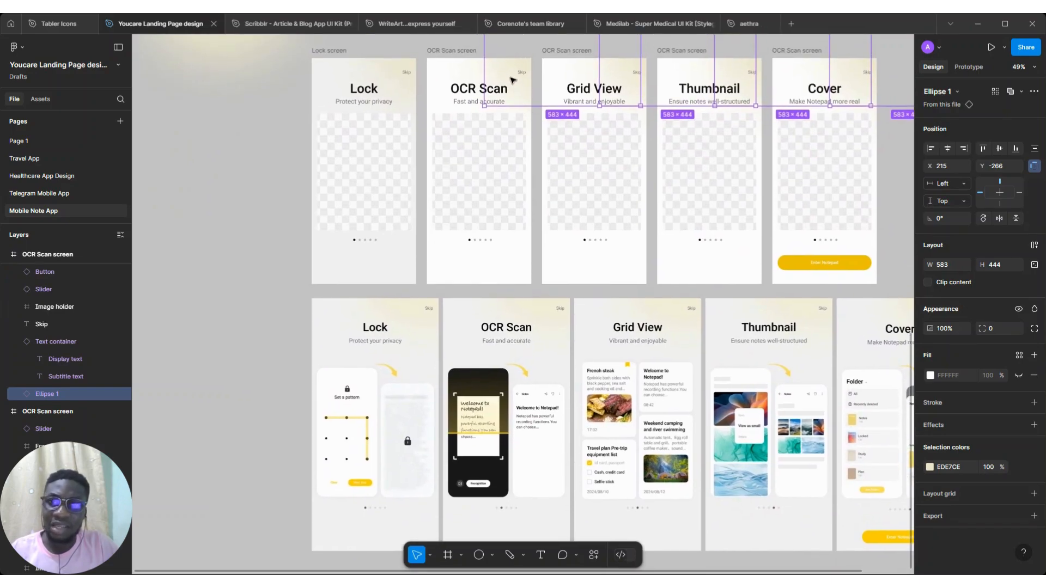
# Nudge the selected ellipse glows slightly up and to the left across the top of the frames
pyautogui.keyDown('shift'); pyautogui.click(403, 89); pyautogui.keyUp('shift')
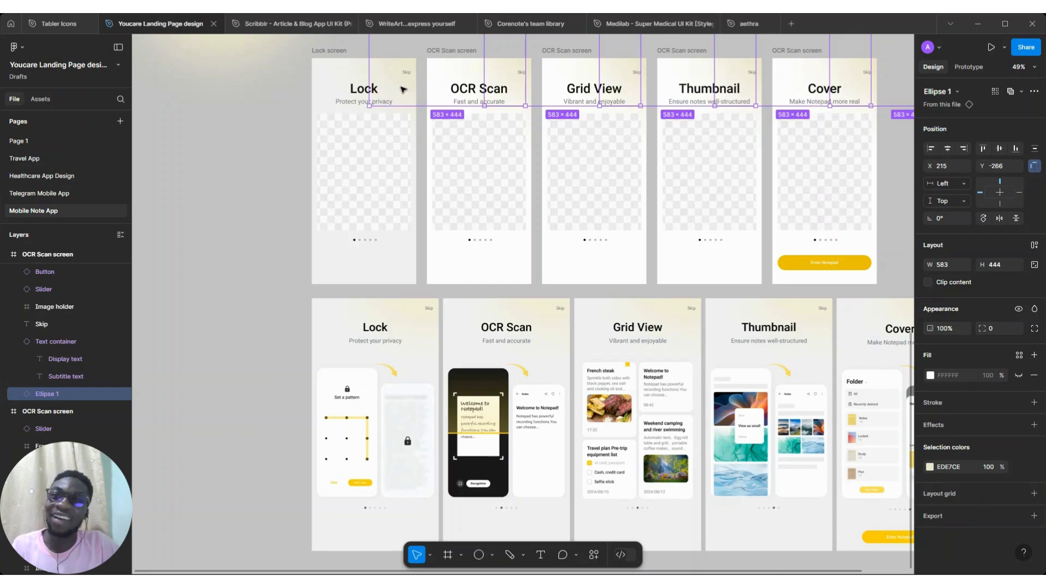
pyautogui.keyDown('shift'); pyautogui.click(409, 86); pyautogui.keyUp('shift')
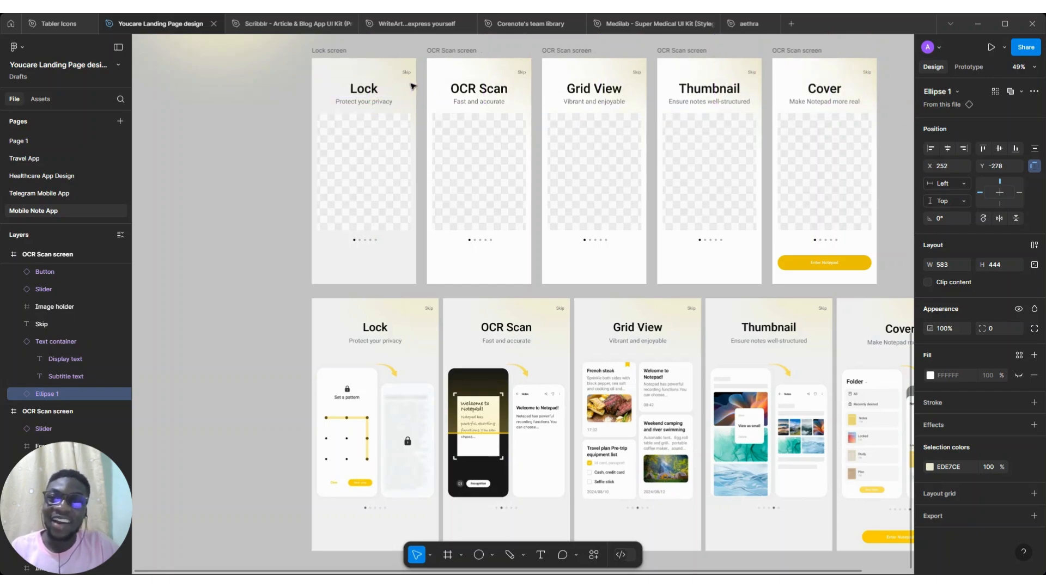
pyautogui.moveTo(410, 86); pyautogui.dragTo(404, 85)
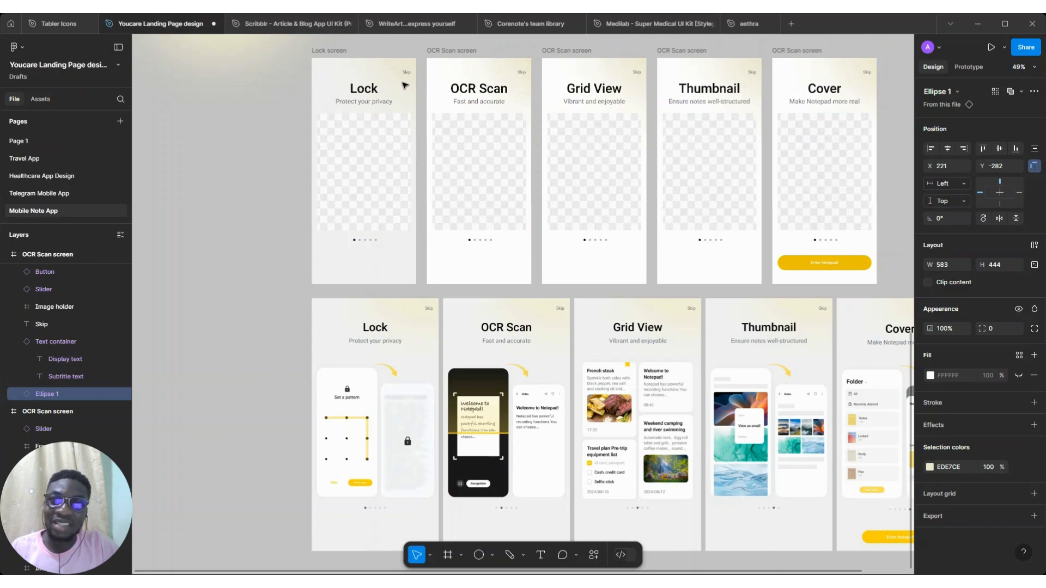
# Duplicate the five reference screenshots into a new row below the originals
pyautogui.scroll(-2, 404, 85)
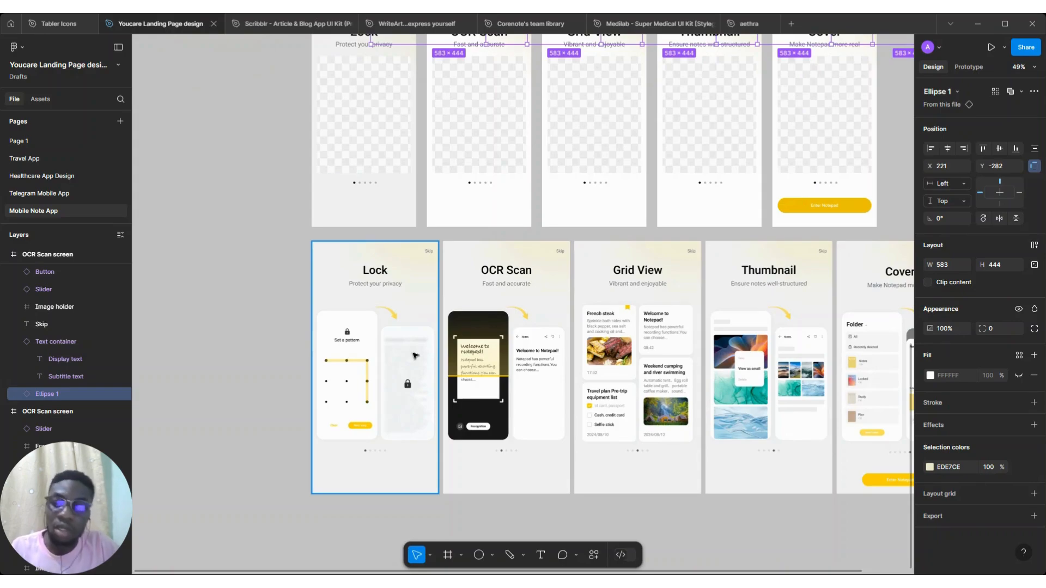
pyautogui.scroll(3, 344, 378)
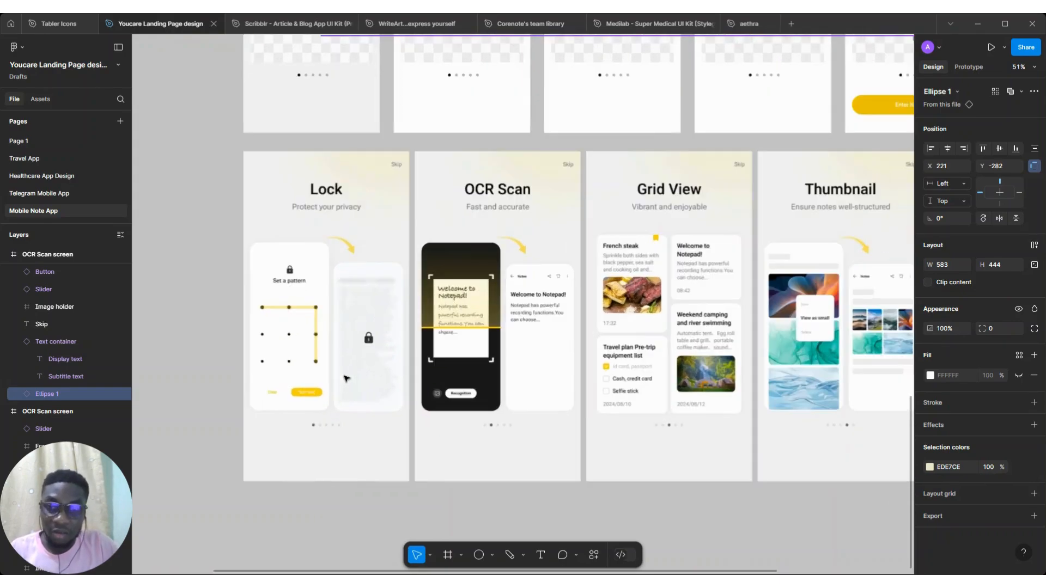
pyautogui.scroll(5, 344, 378)
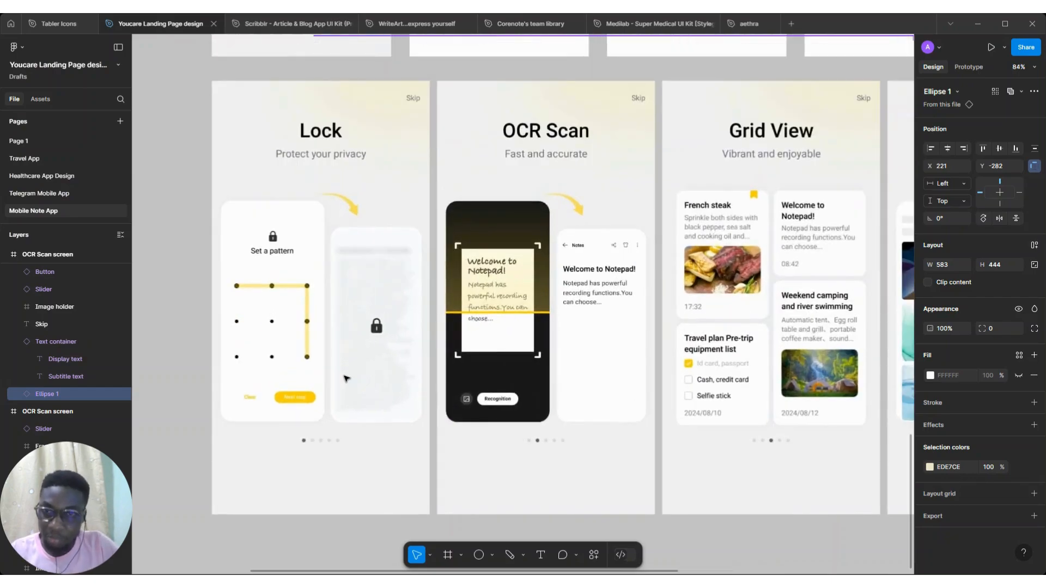
pyautogui.click(279, 205)
pyautogui.scroll(-2, 279, 205)
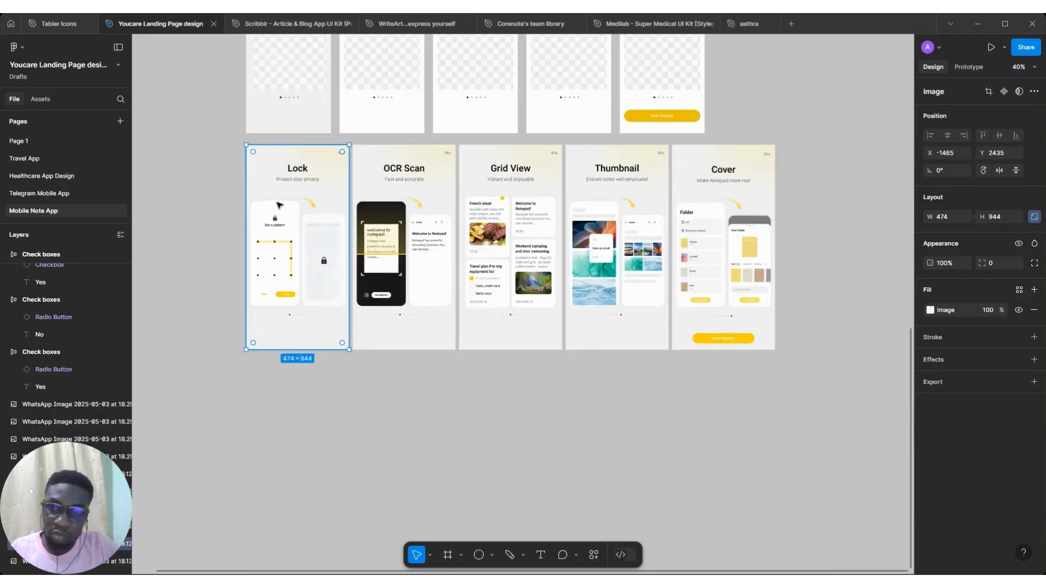
pyautogui.press('Escape')
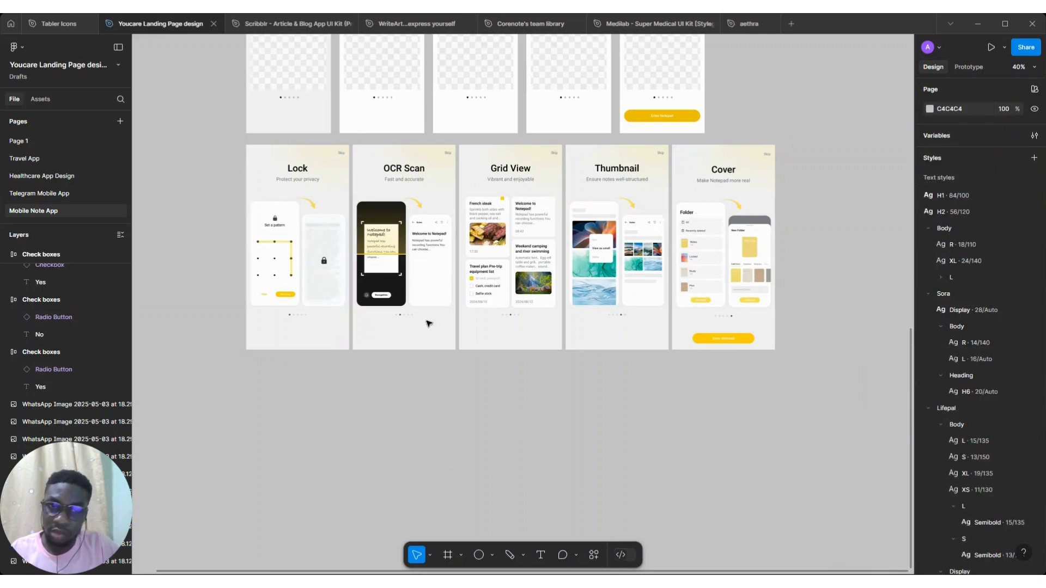
pyautogui.scroll(-1, 745, 164)
pyautogui.moveTo(770, 146); pyautogui.dragTo(295, 368)
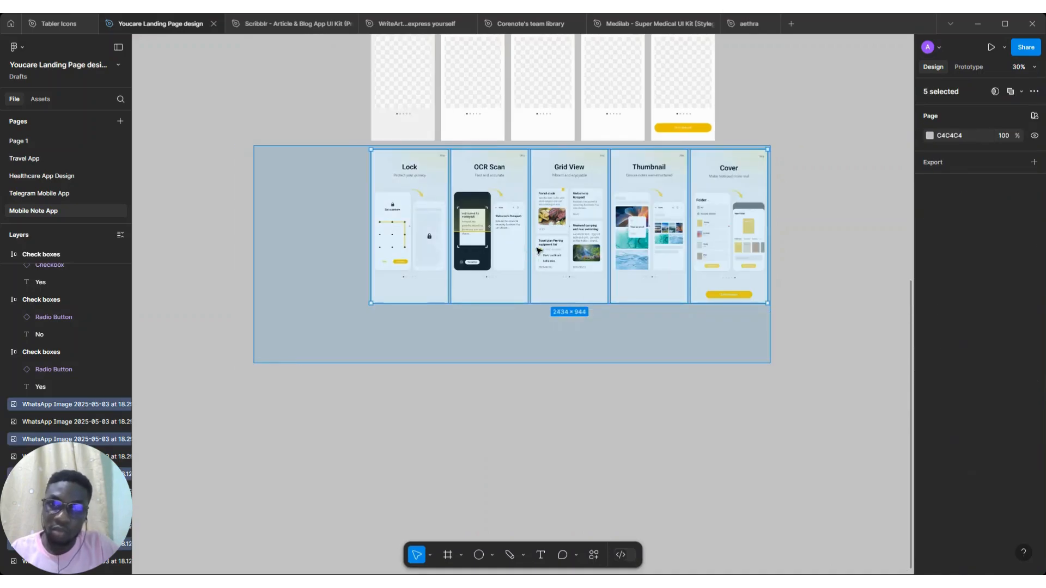
pyautogui.keyDown('alt'); pyautogui.moveTo(574, 186); pyautogui.dragTo(573, 350); pyautogui.keyUp('alt')
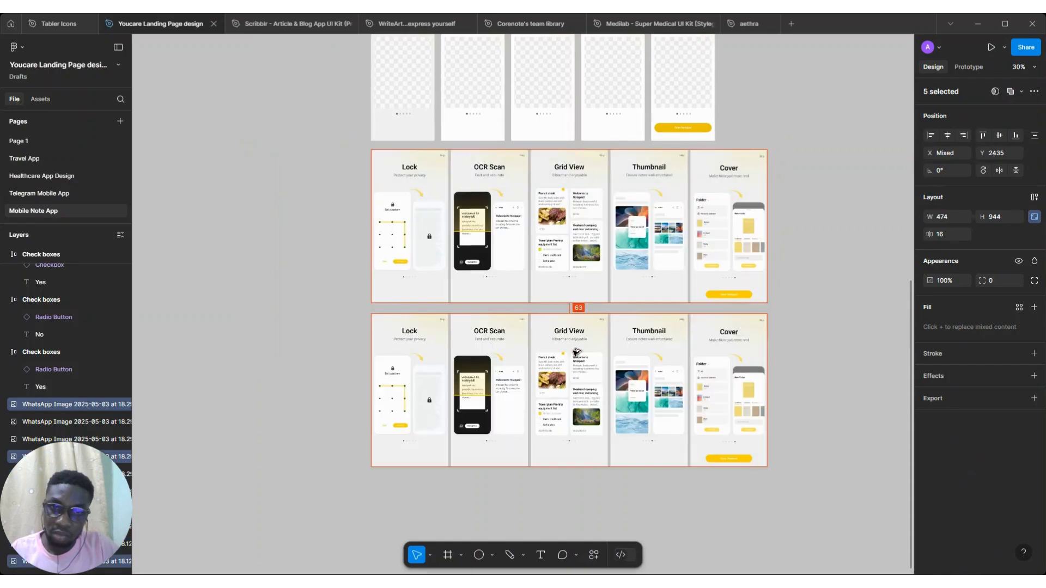
# Crop the duplicated Lock screenshot down to its phone mockups, about 474 × 565
pyautogui.scroll(-1, 574, 352)
pyautogui.scroll(5, 577, 381)
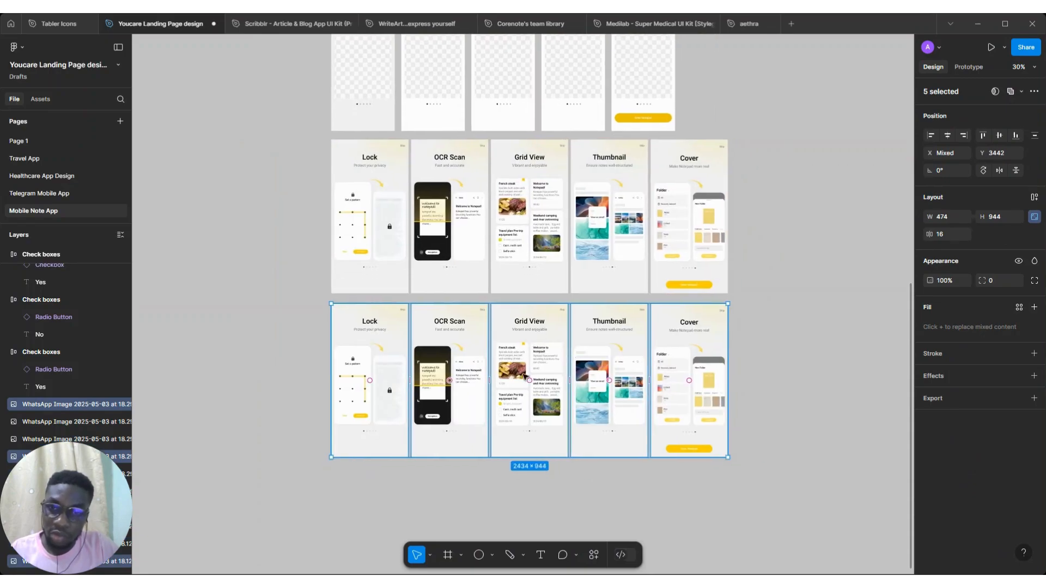
pyautogui.hscroll(-3, 513, 386)
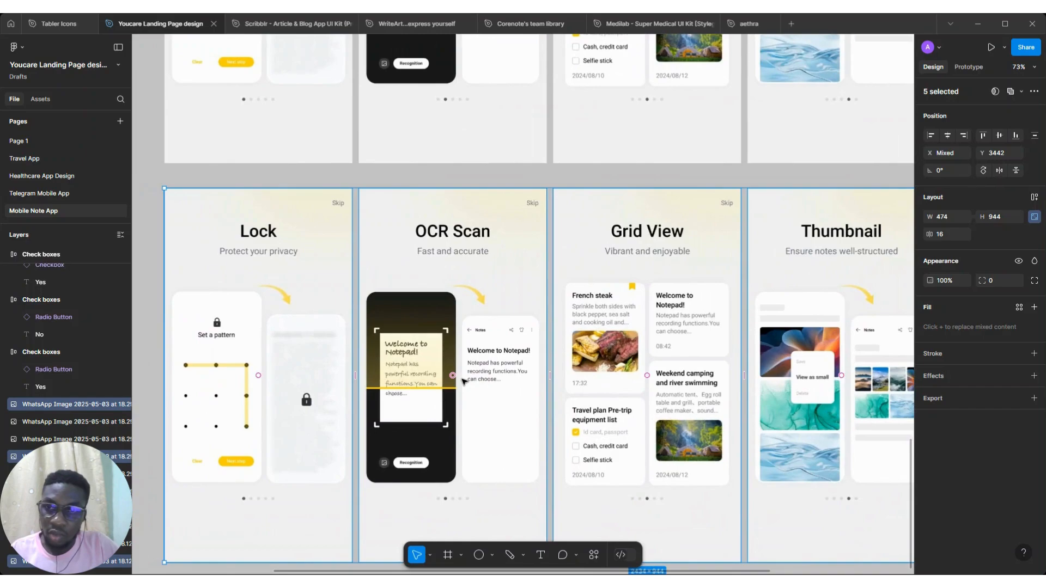
pyautogui.scroll(-1, 464, 381)
pyautogui.hscroll(-1, 464, 381)
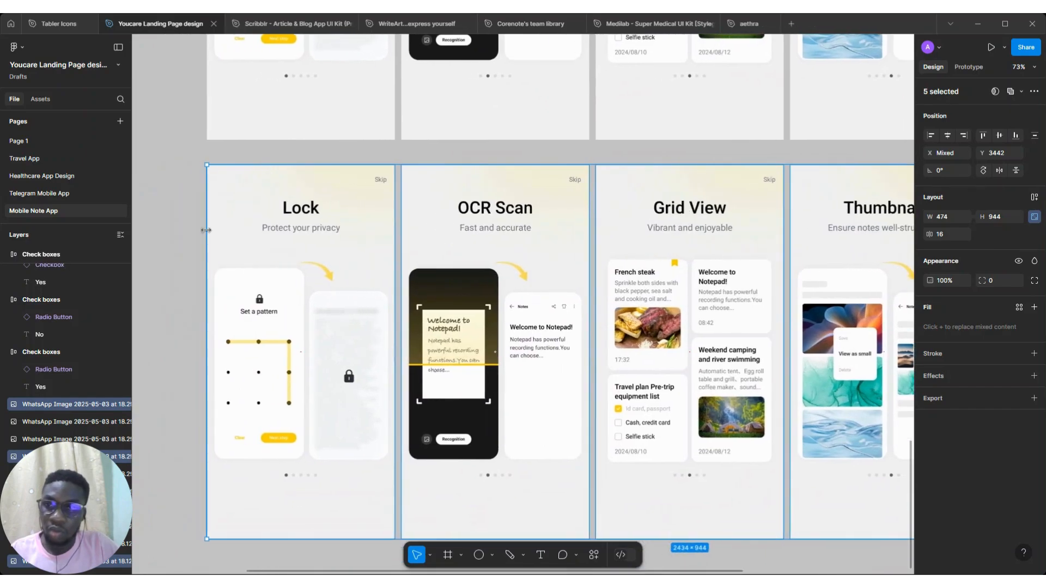
pyautogui.click(234, 210)
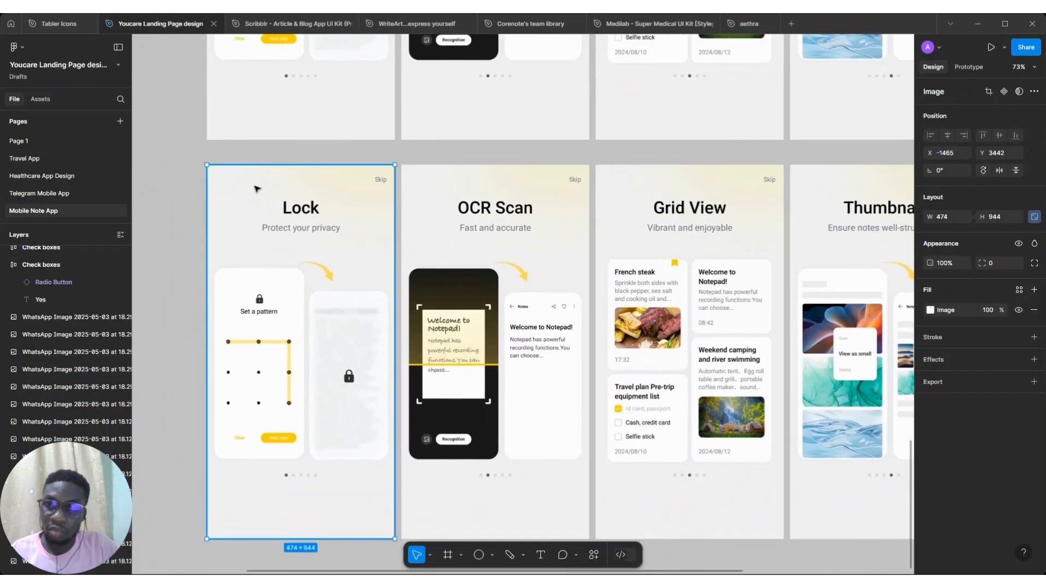
pyautogui.moveTo(283, 163); pyautogui.dragTo(304, 243)
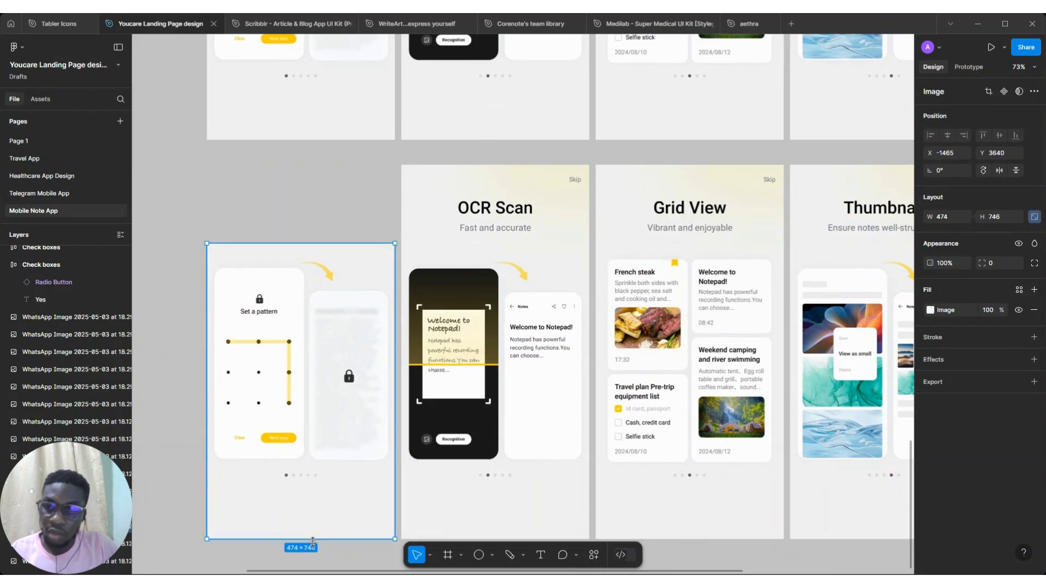
pyautogui.moveTo(330, 505); pyautogui.dragTo(311, 468)
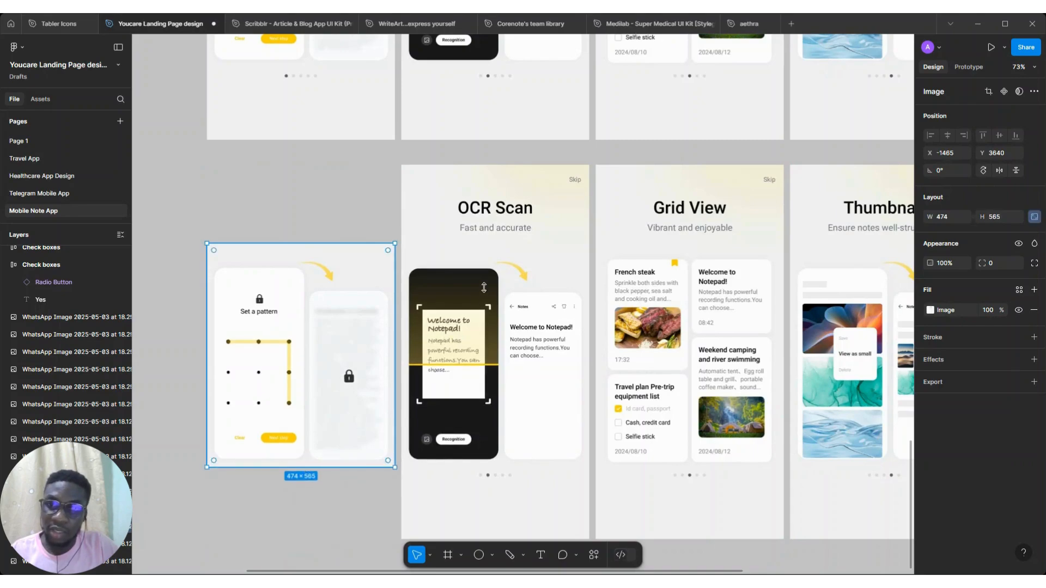
# Crop the duplicated OCR Scan screenshot down to its phone mockups, about 474 × 565
pyautogui.click(487, 253)
pyautogui.moveTo(487, 165); pyautogui.dragTo(420, 243)
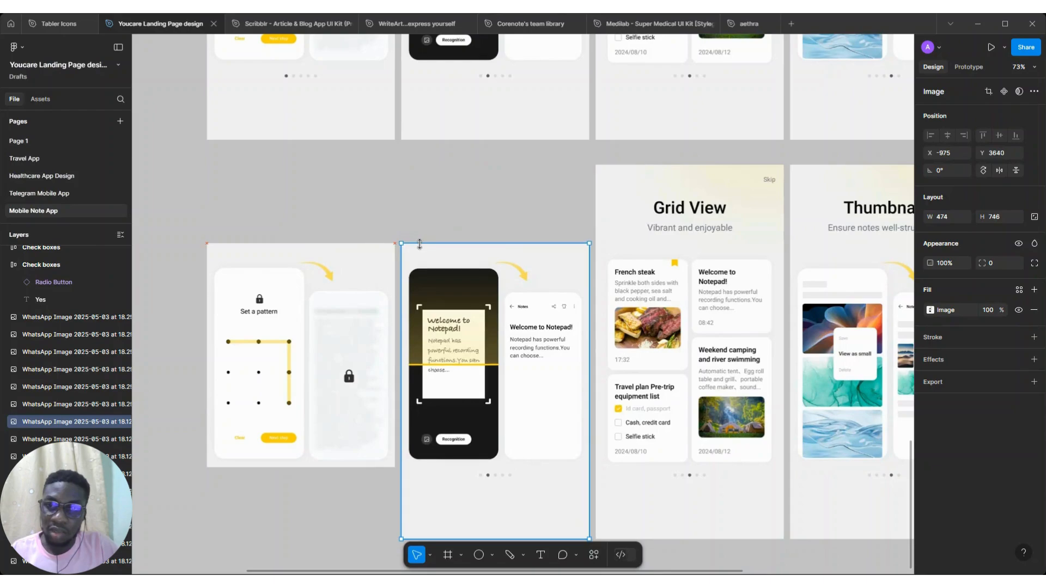
pyautogui.scroll(-2, 422, 247)
pyautogui.scroll(-3, 420, 247)
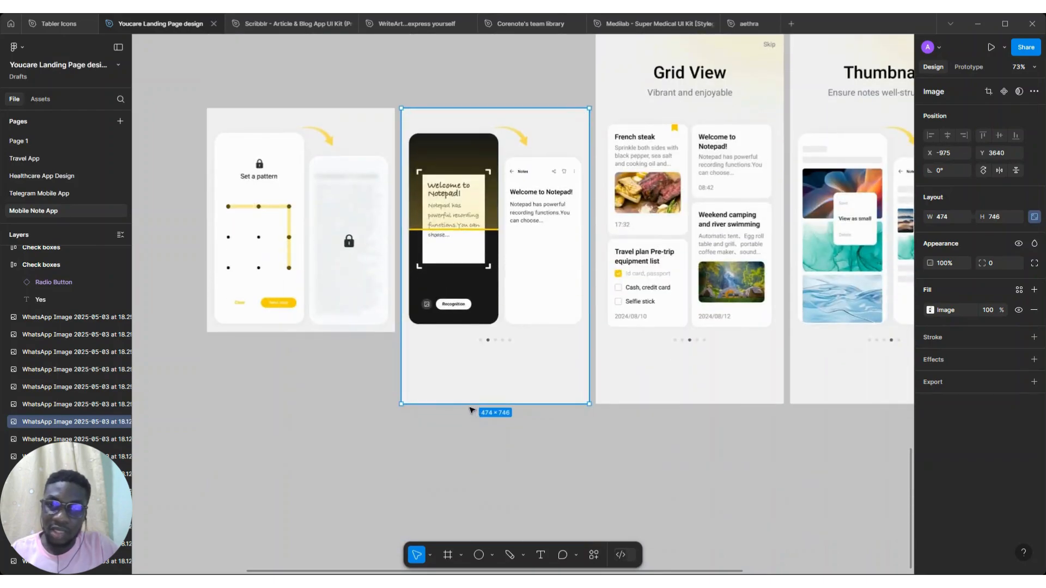
pyautogui.moveTo(460, 354); pyautogui.dragTo(423, 332)
# Crop the duplicated Grid View screenshot down to its phone mockups, about 474 × 565
pyautogui.hscroll(3, 423, 332)
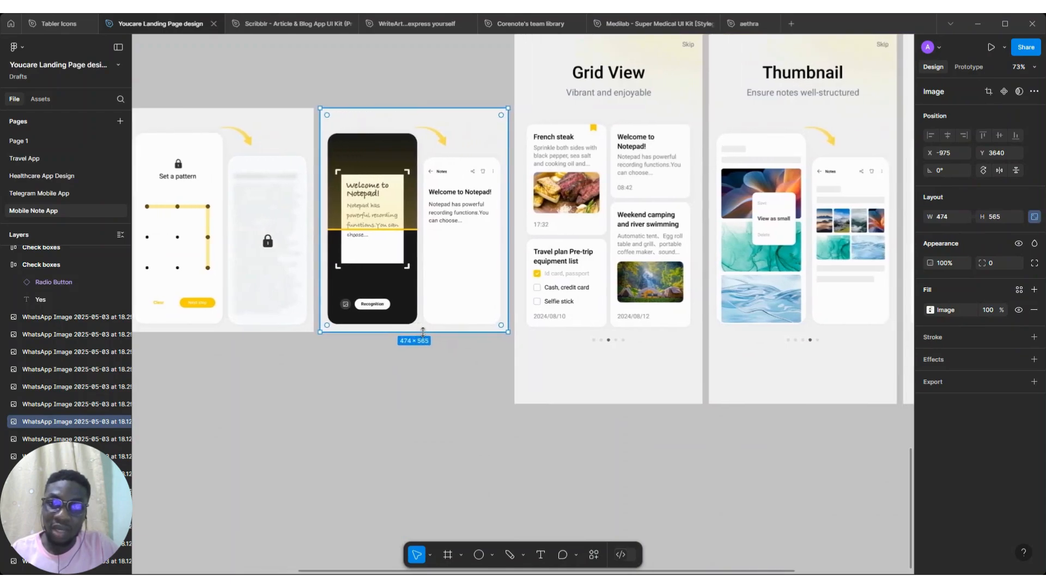
pyautogui.scroll(-3, 423, 333)
pyautogui.click(608, 141)
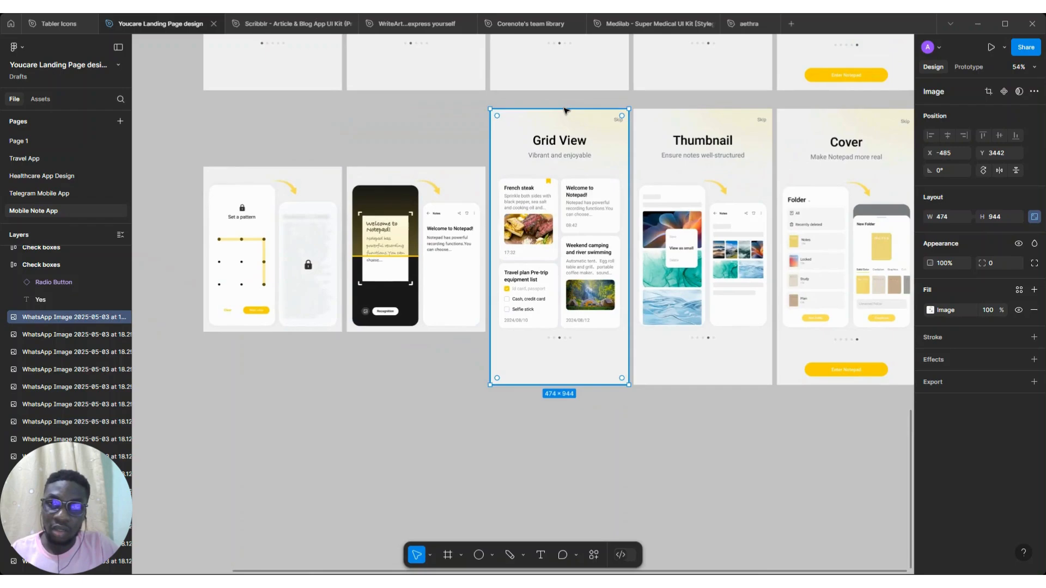
pyautogui.moveTo(564, 110); pyautogui.dragTo(545, 167)
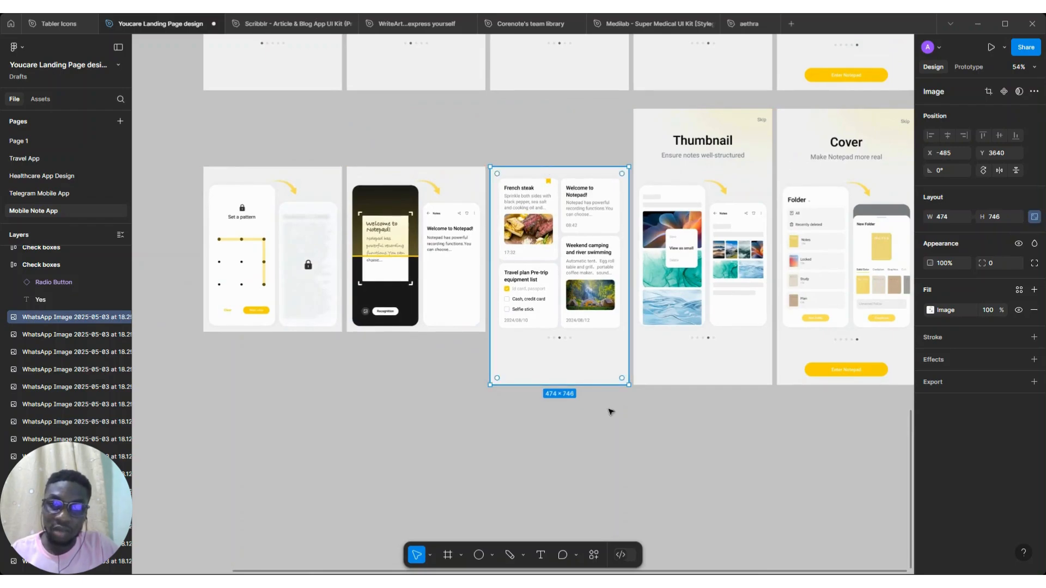
pyautogui.moveTo(564, 385); pyautogui.dragTo(553, 330)
# Crop the duplicated Thumbnail screenshot down to its phone mockups, about 474 × 565
pyautogui.hscroll(3, 642, 234)
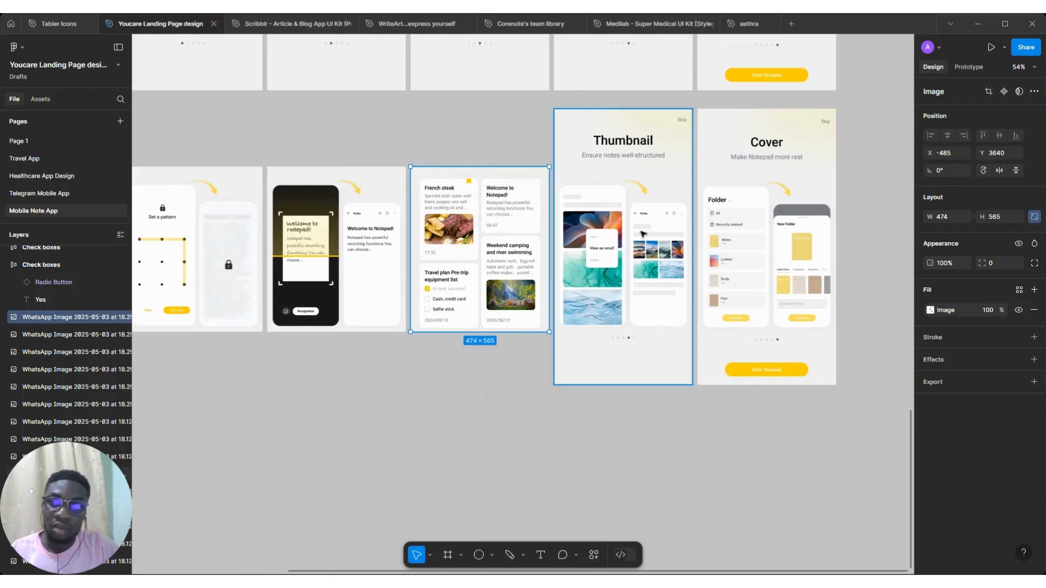
pyautogui.click(643, 163)
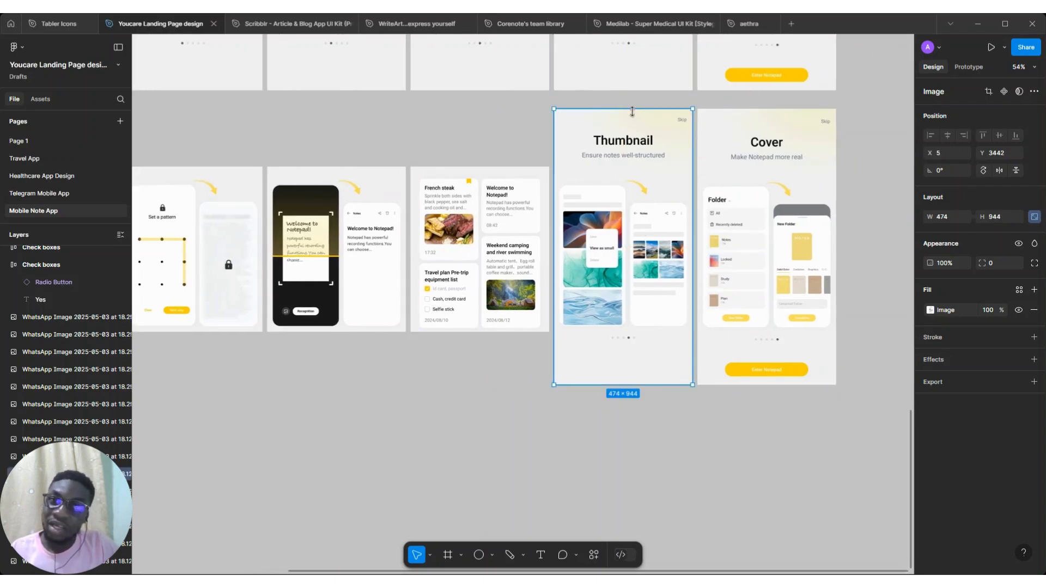
pyautogui.moveTo(631, 158); pyautogui.dragTo(631, 167)
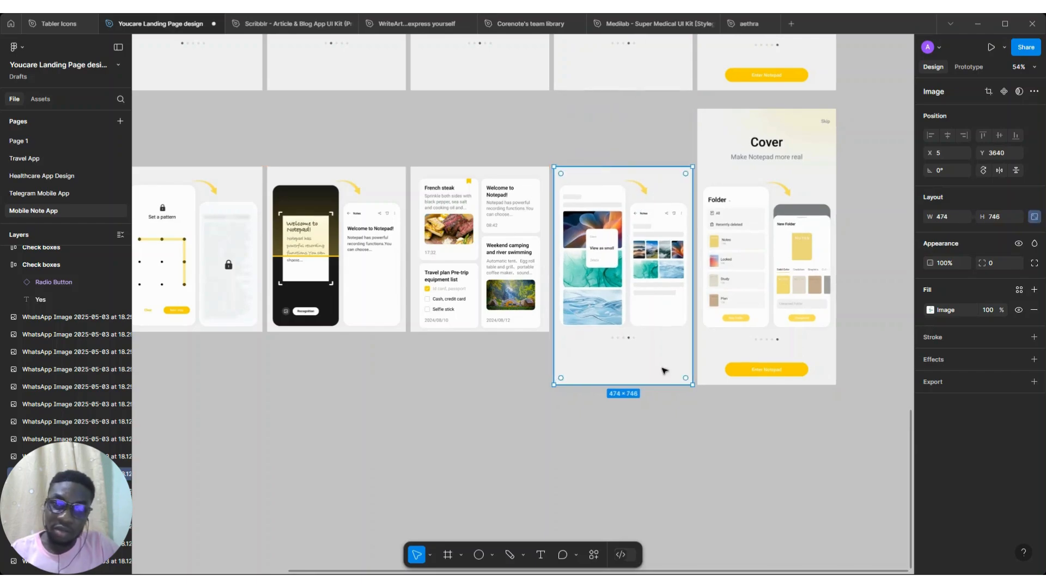
pyautogui.moveTo(646, 378); pyautogui.dragTo(611, 331)
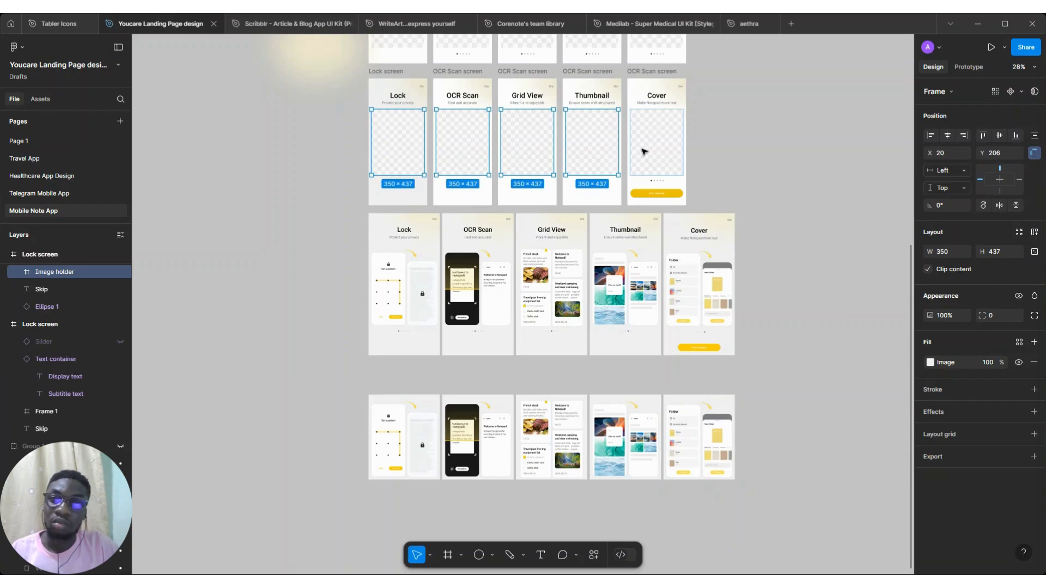
# Delete the image placeholders in all five frames and place the cropped Lock screenshot horizontally centred in the Lock frame
pyautogui.keyDown('shift'); pyautogui.click(643, 151); pyautogui.keyUp('shift')
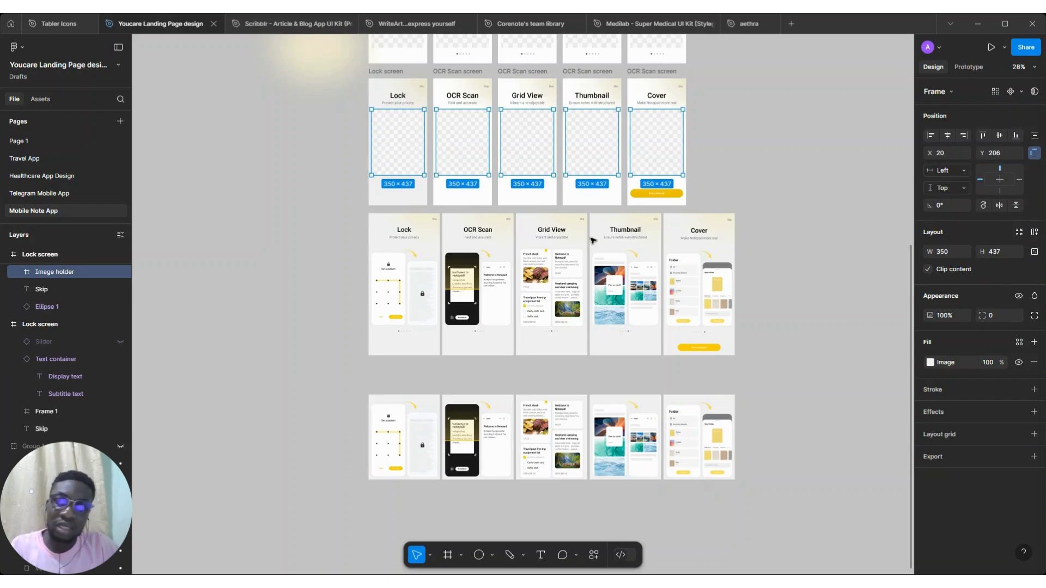
pyautogui.press('Delete')
pyautogui.moveTo(410, 421); pyautogui.dragTo(401, 135)
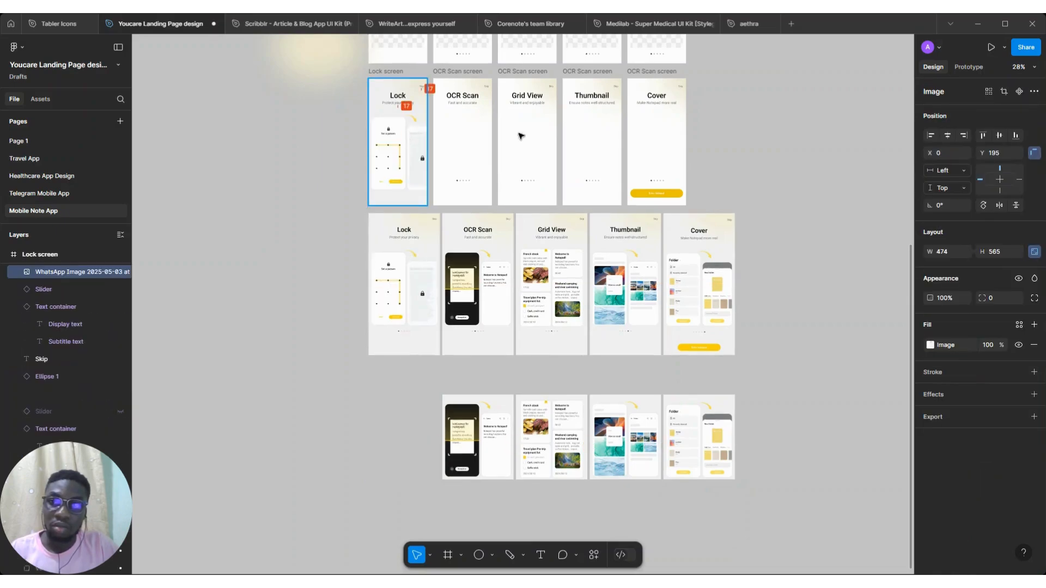
pyautogui.click(947, 135)
# Scale the Lock screenshot down to about 354 × 423 inside the Lock frame
pyautogui.scroll(3, 451, 139)
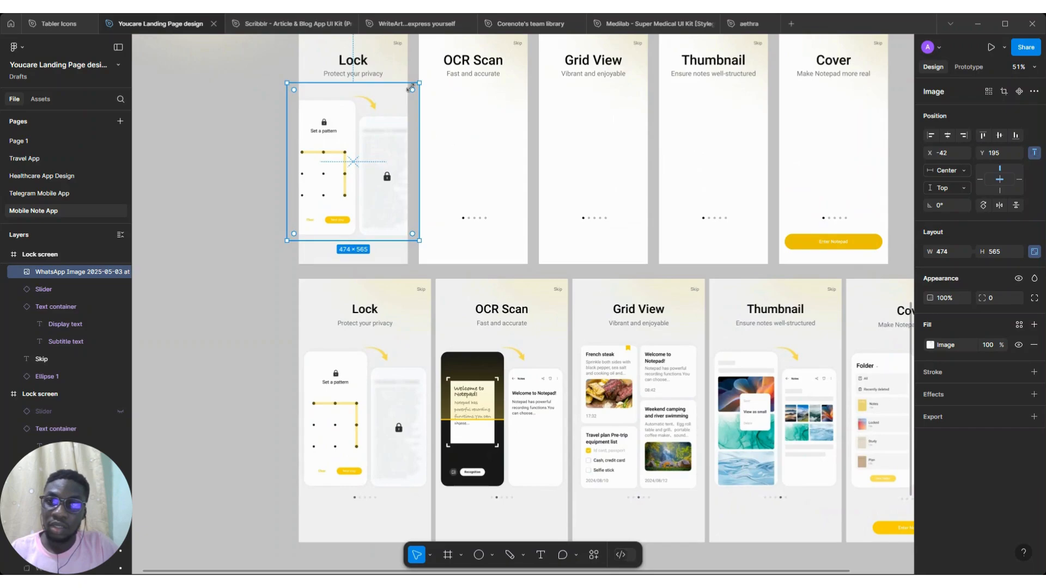
pyautogui.press('4')
pyautogui.moveTo(410, 89); pyautogui.dragTo(403, 103)
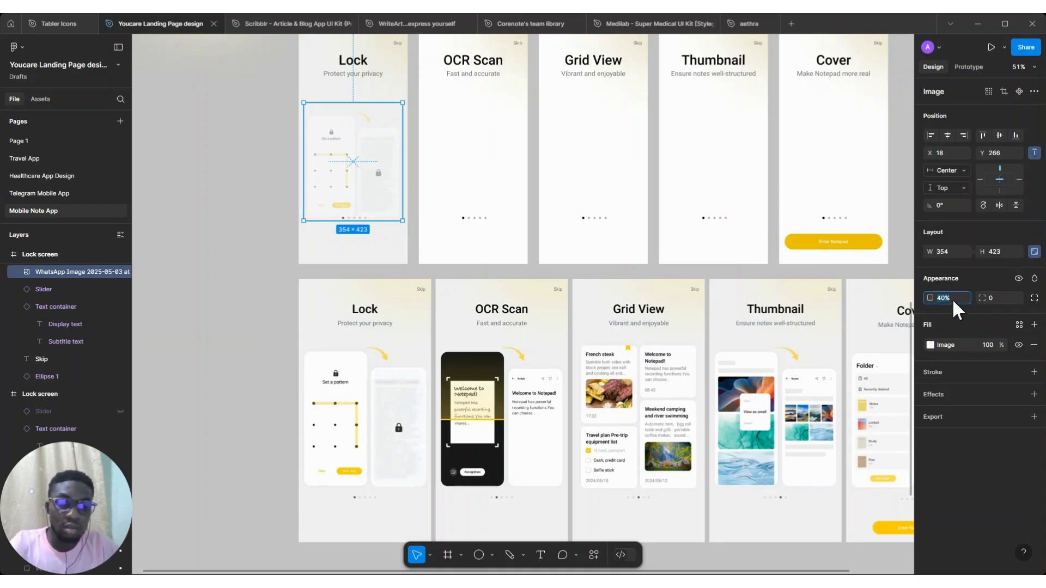
pyautogui.press('0')
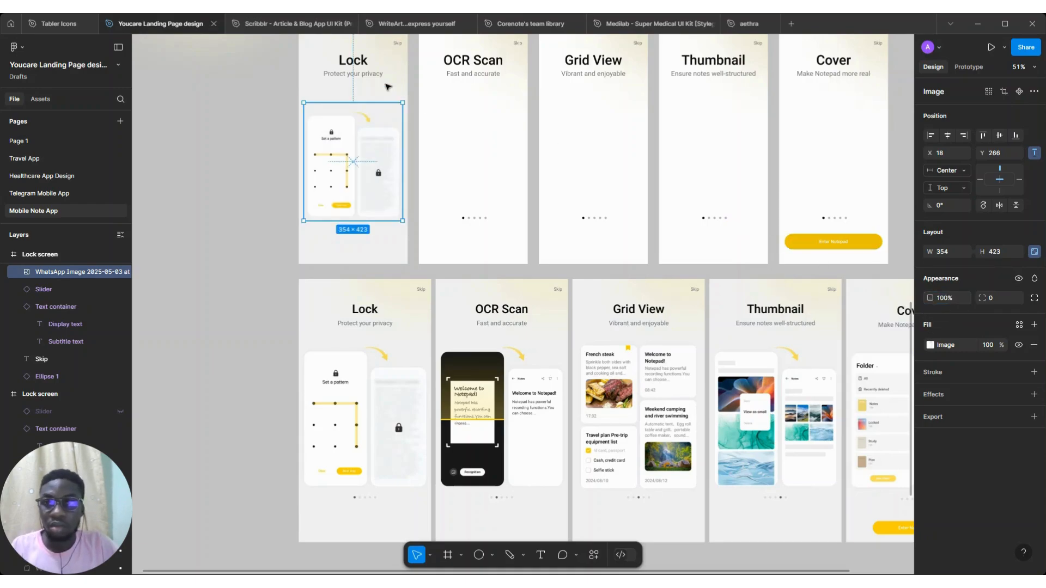
# Nudge the Lock screenshot upward within the Lock frame
pyautogui.scroll(5, 384, 86)
pyautogui.hotkey('shift', 'Up')
pyautogui.hotkey('shift', 'Up')
pyautogui.hotkey('shift', 'Up')
pyautogui.hotkey('shift', 'Up')
pyautogui.hotkey('shift', 'Up')
pyautogui.press('Up')
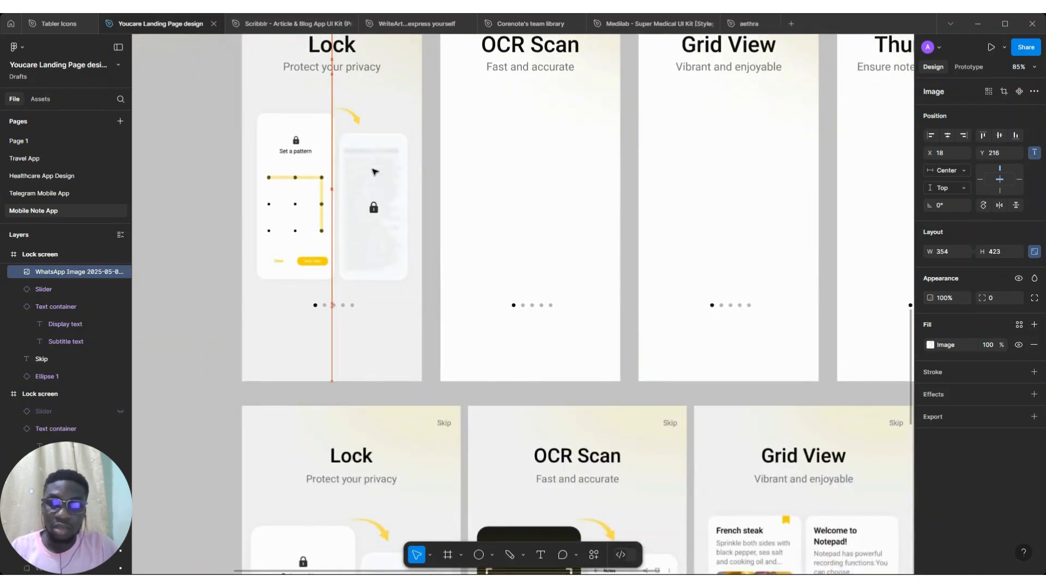
# Nudge the Lock frame's slider down slightly below the screenshot
pyautogui.click(346, 307)
pyautogui.press('Down')
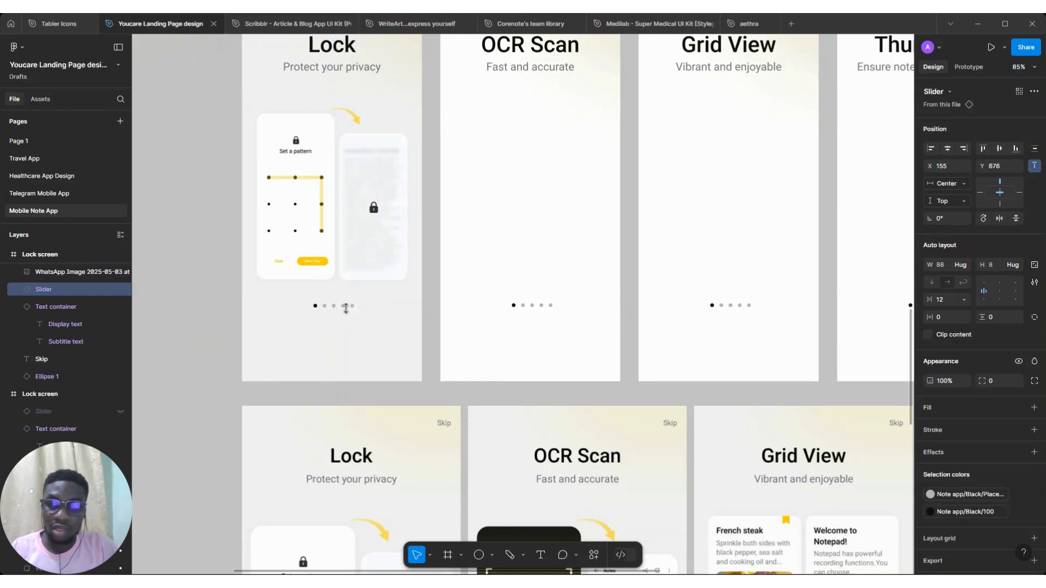
pyautogui.scroll(-5, 364, 276)
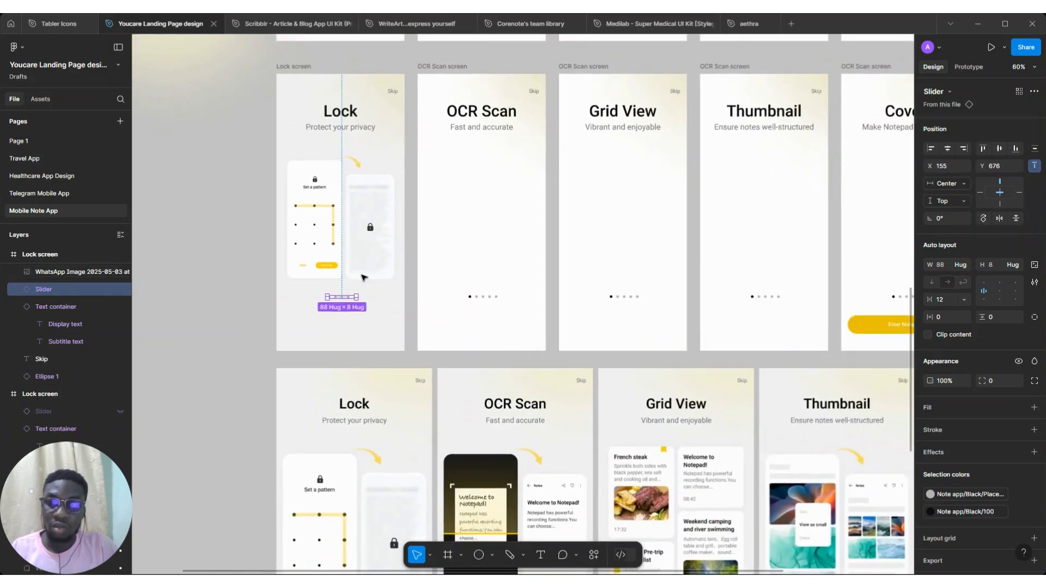
pyautogui.press('Down')
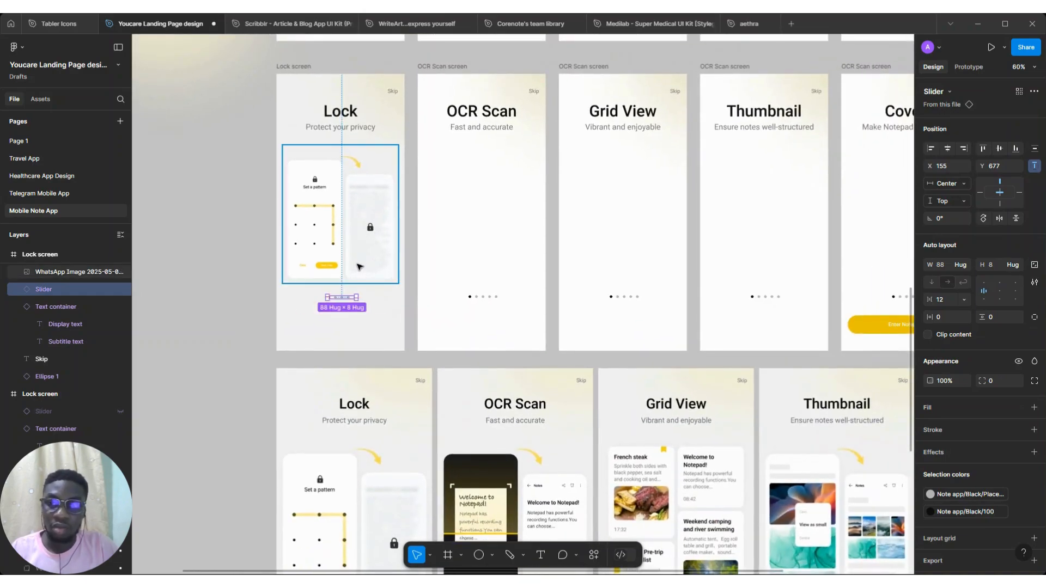
pyautogui.press('Down')
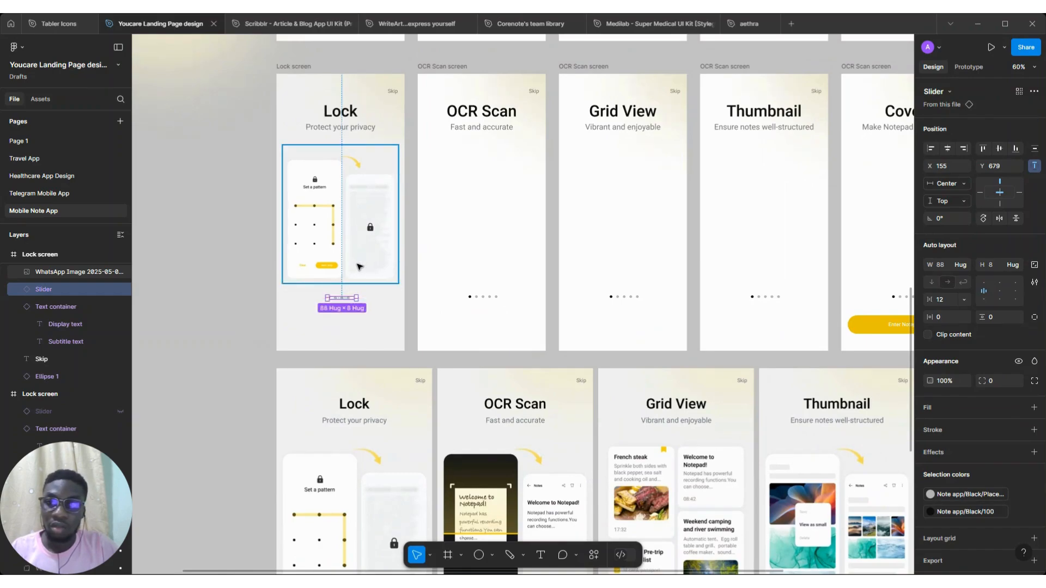
# Nudge the Lock screenshot down one pixel inside the Lock frame
pyautogui.click(360, 267)
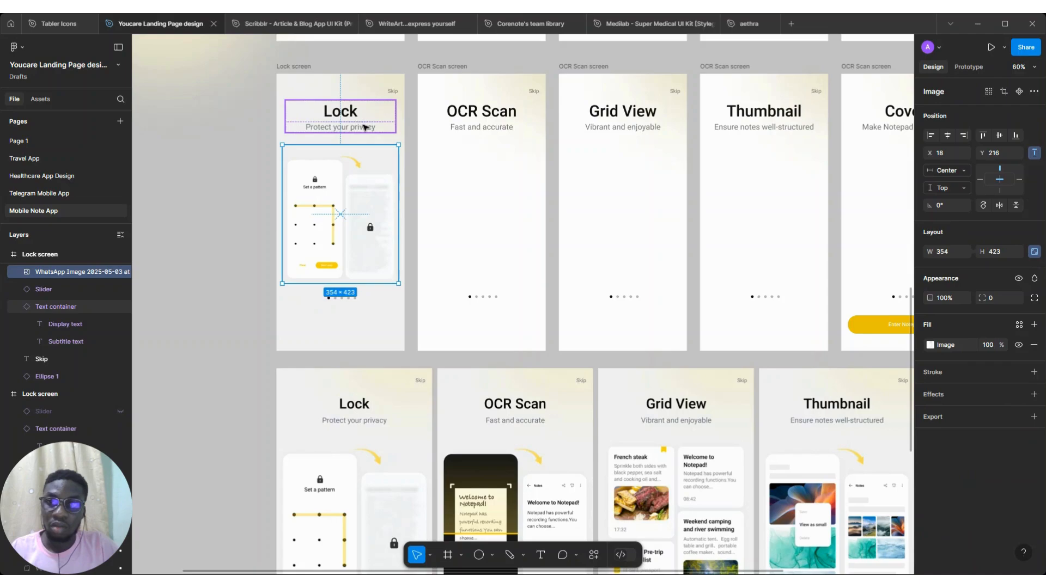
pyautogui.click(381, 115)
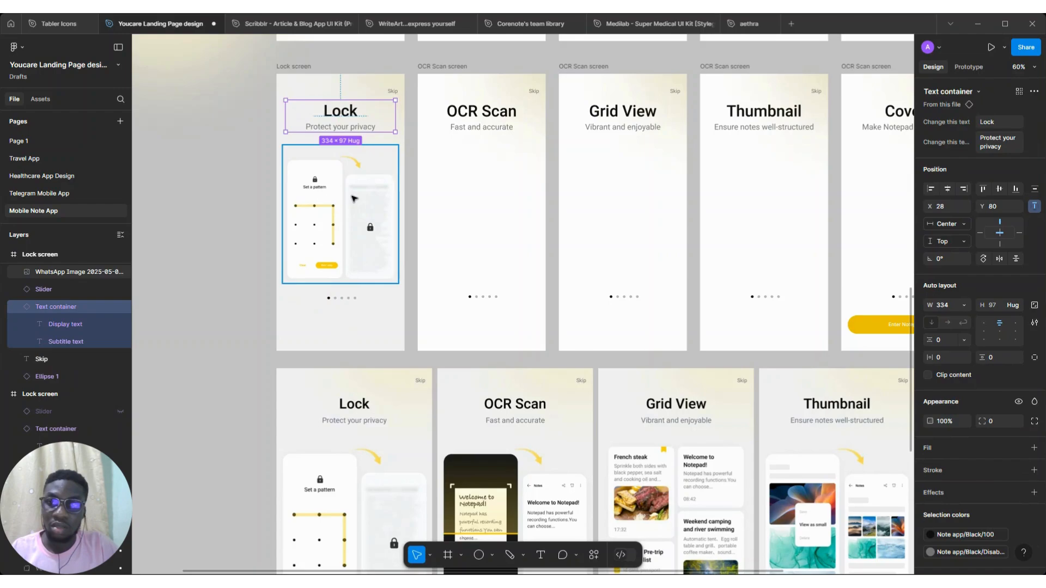
pyautogui.click(341, 158)
pyautogui.press('Down')
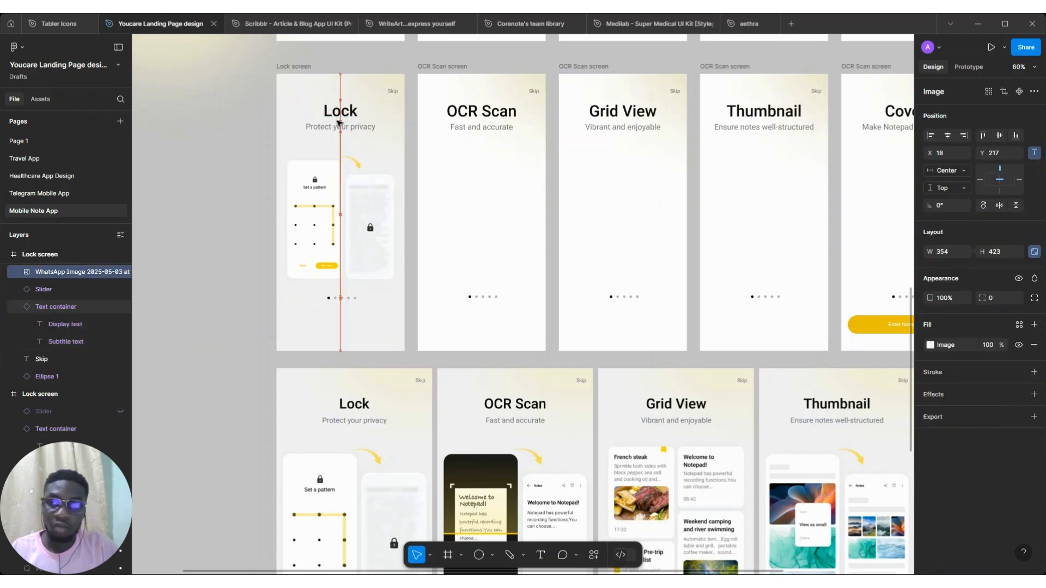
# Inspect the Lock frame's slider and screenshot positions across the onboarding frames
pyautogui.click(344, 299)
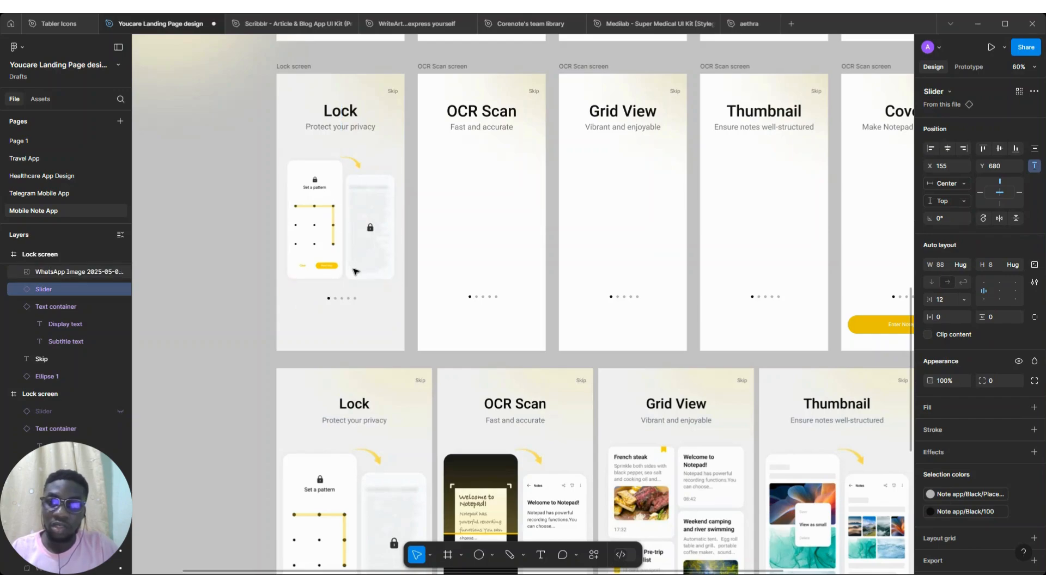
pyautogui.scroll(-3, 355, 271)
pyautogui.hscroll(2, 305, 256)
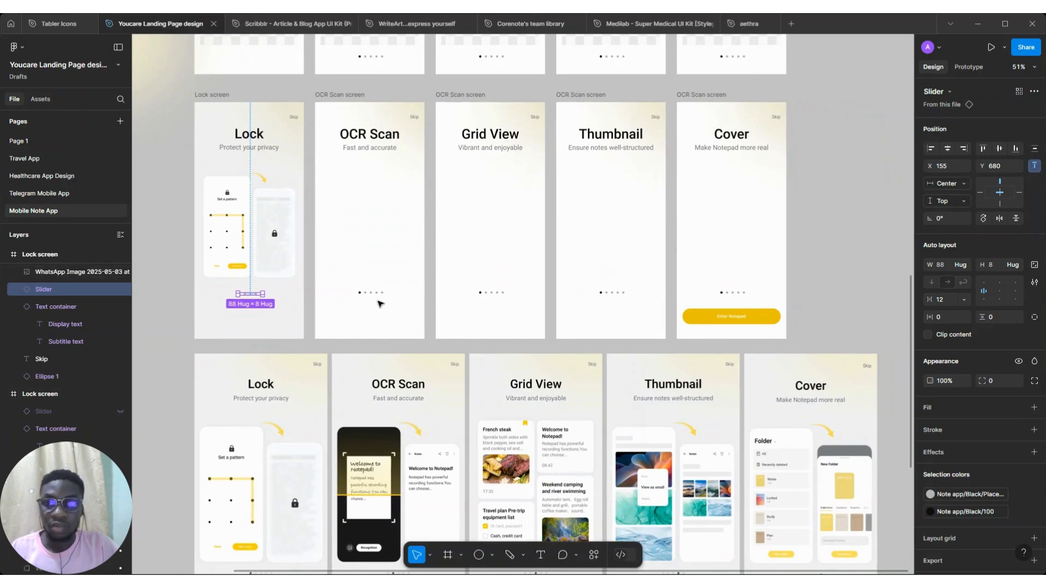
pyautogui.scroll(-2, 380, 303)
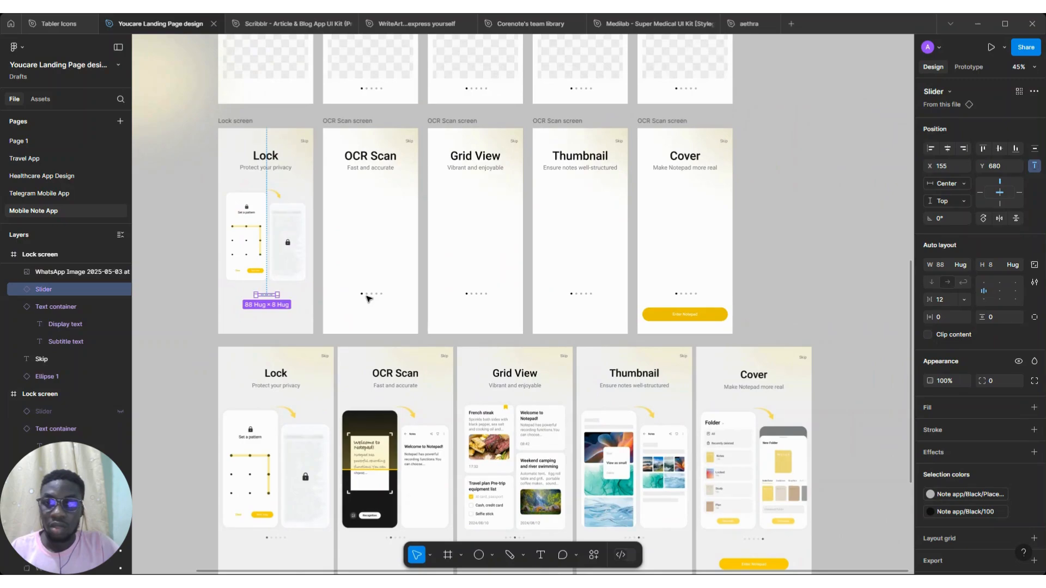
pyautogui.scroll(-2, 369, 298)
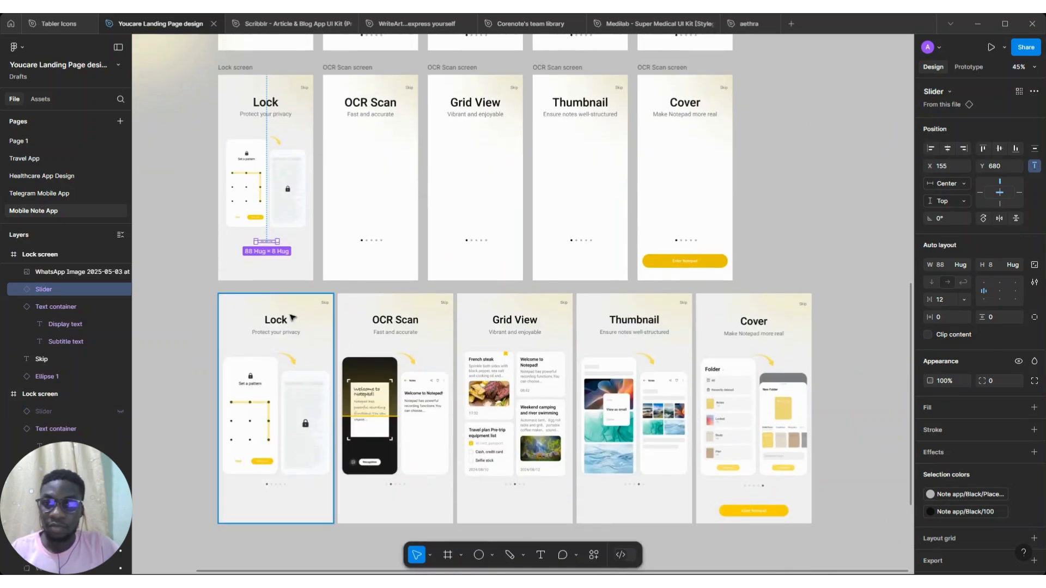
pyautogui.scroll(-2, 267, 193)
pyautogui.press('Escape')
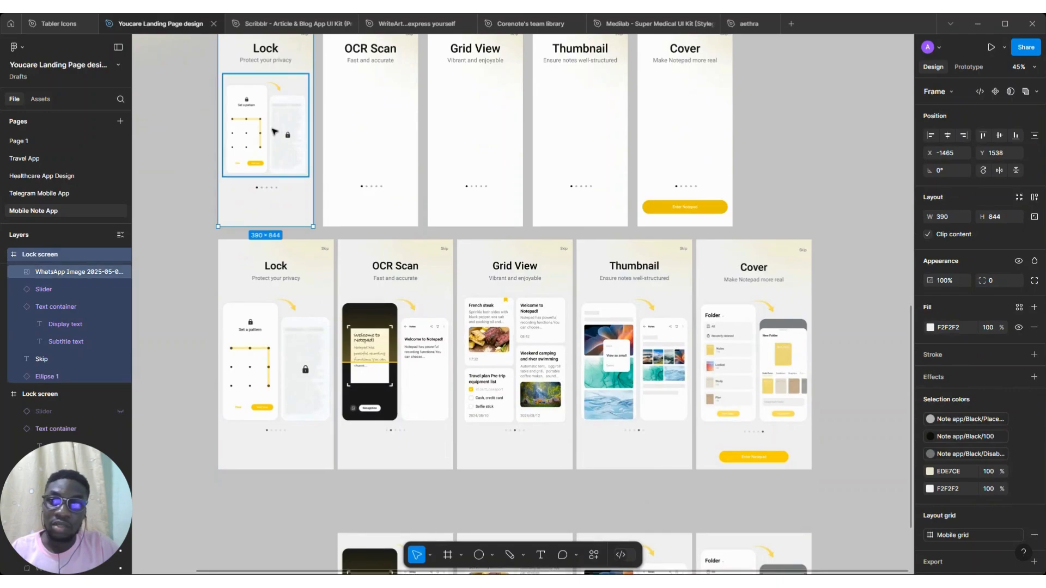
pyautogui.click(274, 131)
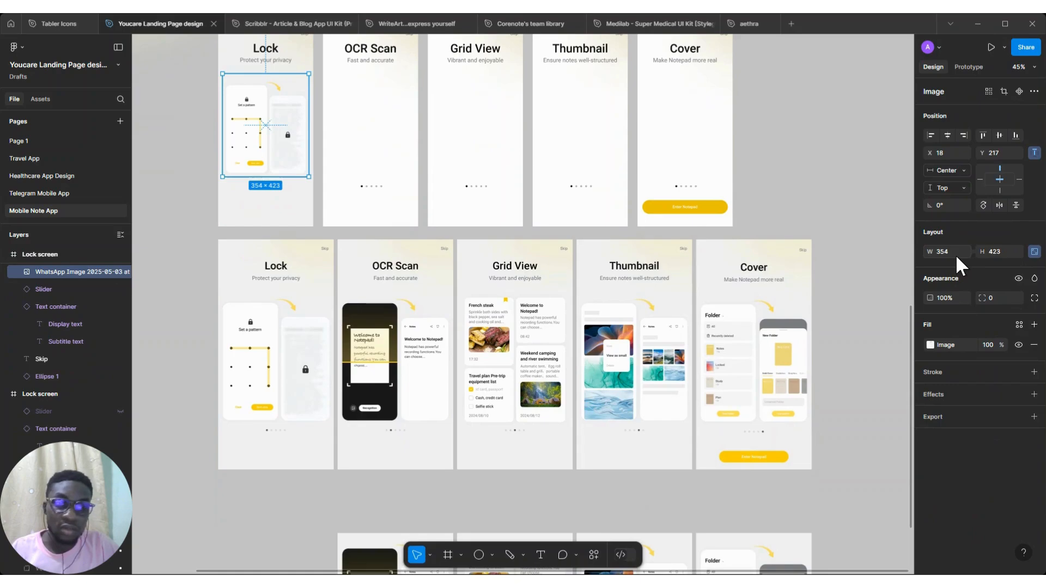
pyautogui.scroll(-9, 871, 321)
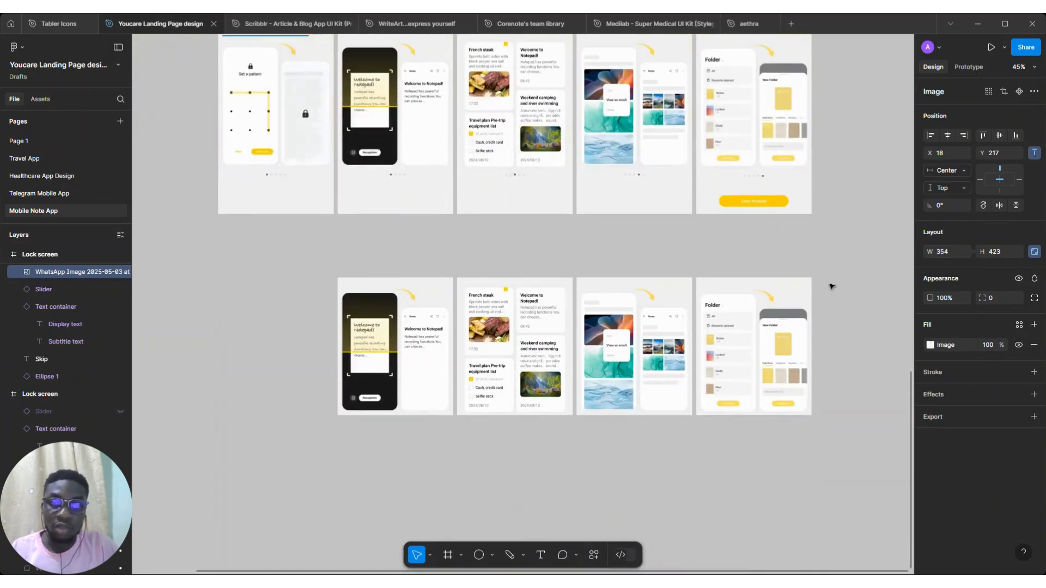
# Resize the four remaining cropped reference screenshots together to a height of 423
pyautogui.moveTo(435, 466); pyautogui.dragTo(846, 272)
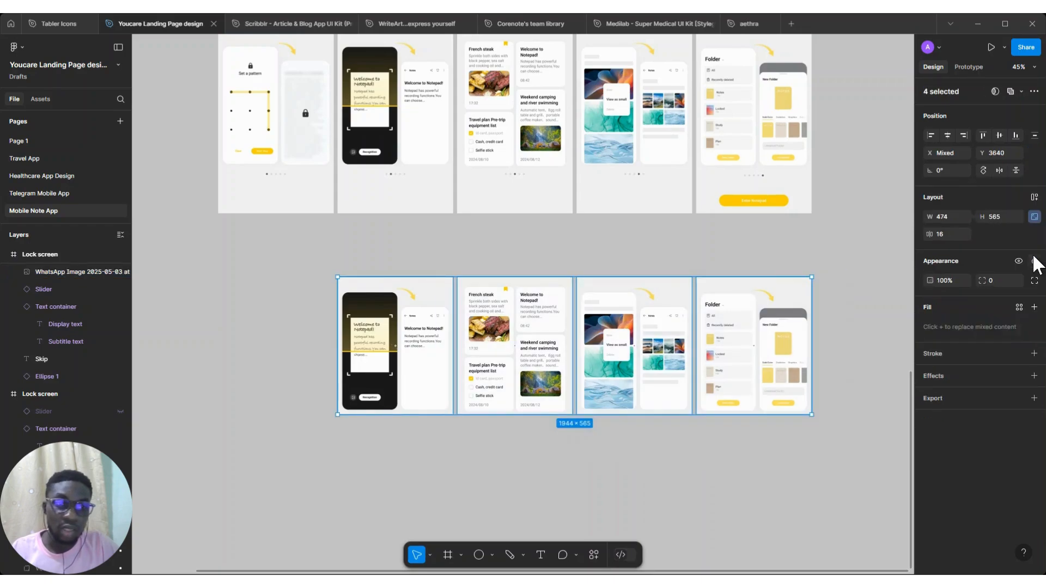
pyautogui.click(1005, 217)
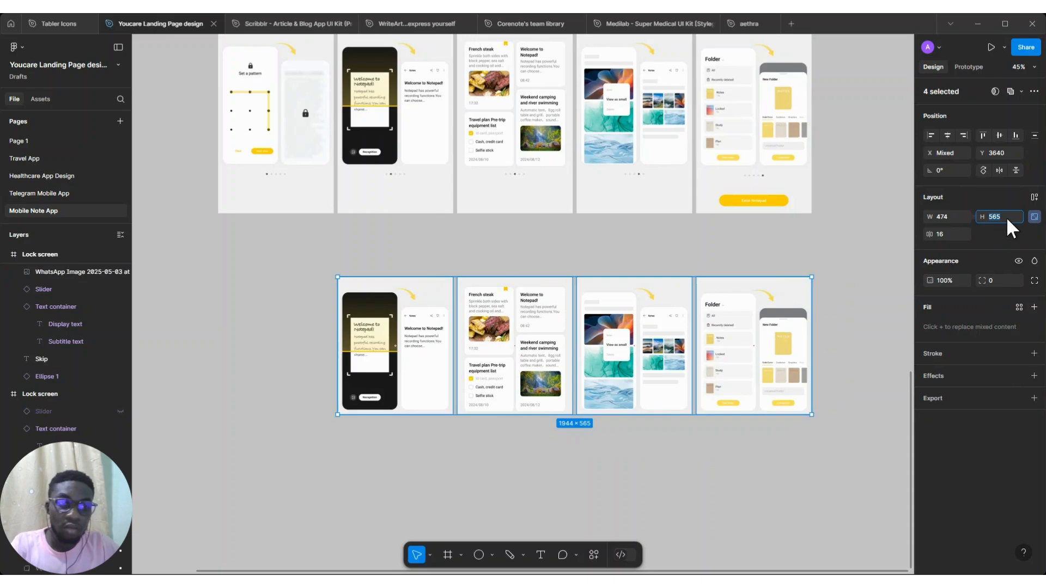
pyautogui.press('Return')
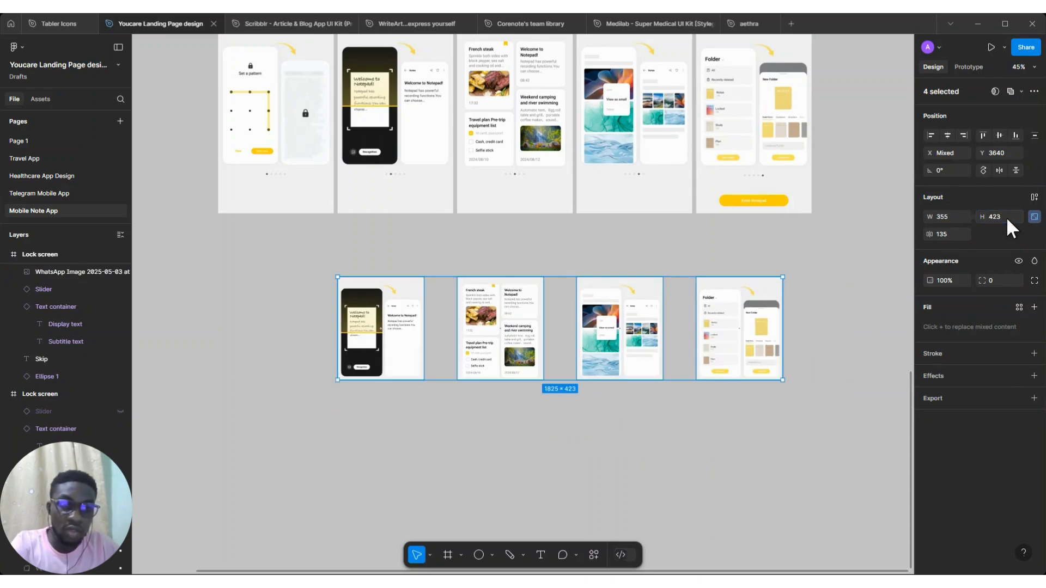
# Place the cropped OCR Scan screenshot inside the OCR Scan frame below the title, at X 18 and Y 215
pyautogui.scroll(5, 685, 273)
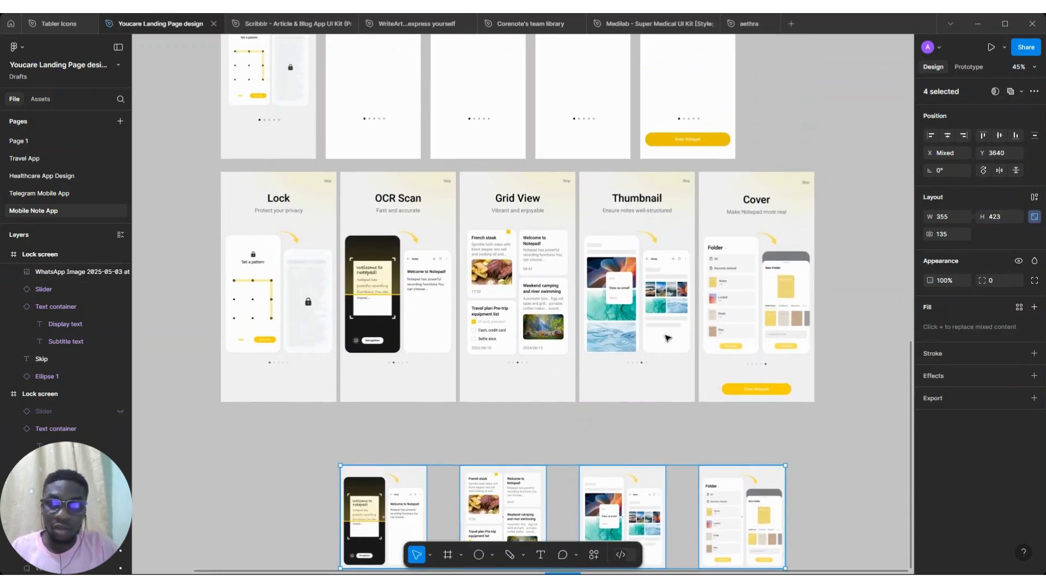
pyautogui.click(269, 93)
pyautogui.scroll(-4, 269, 93)
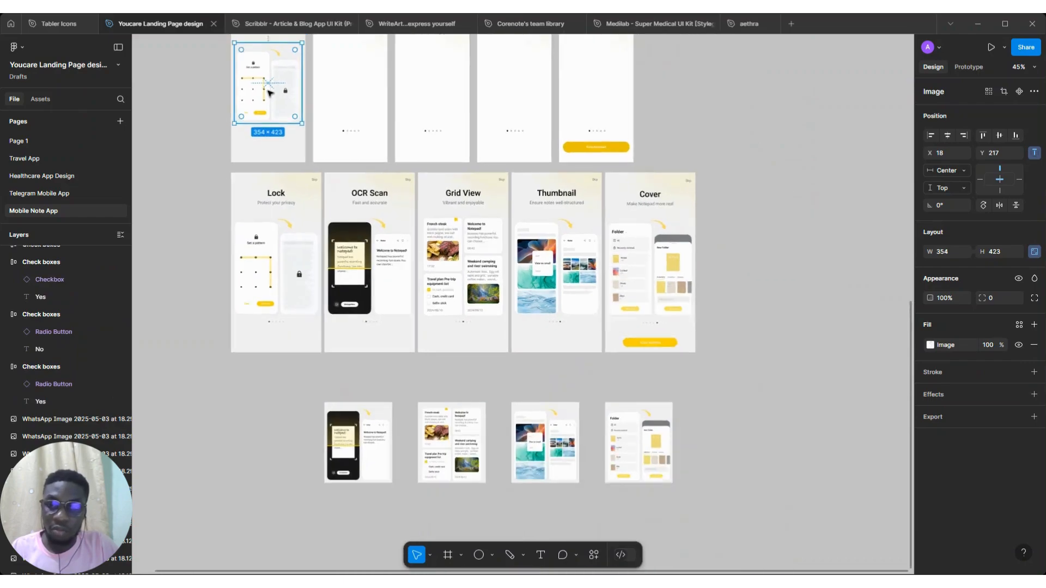
pyautogui.scroll(2, 354, 245)
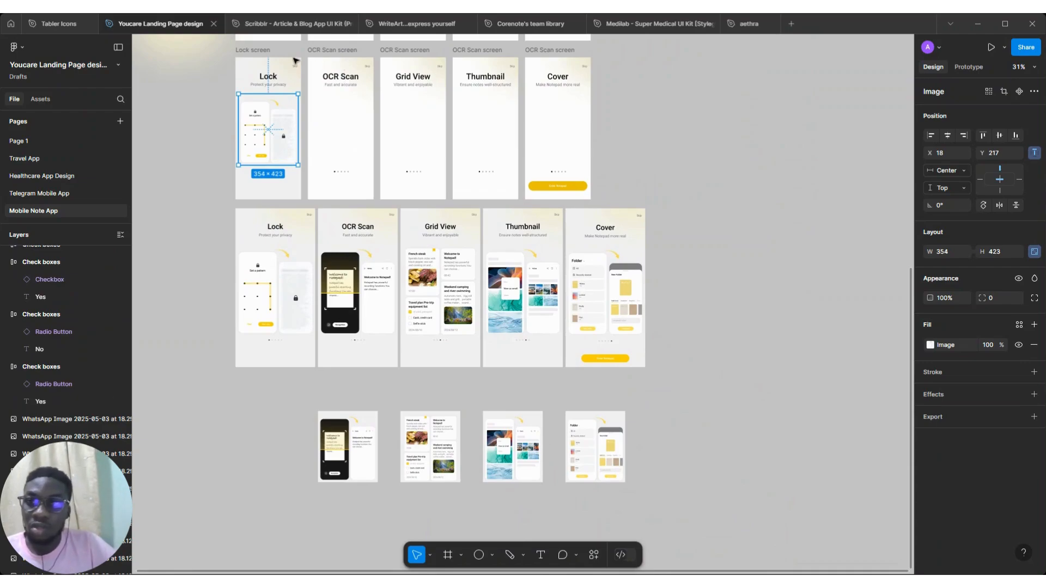
pyautogui.scroll(5, 295, 60)
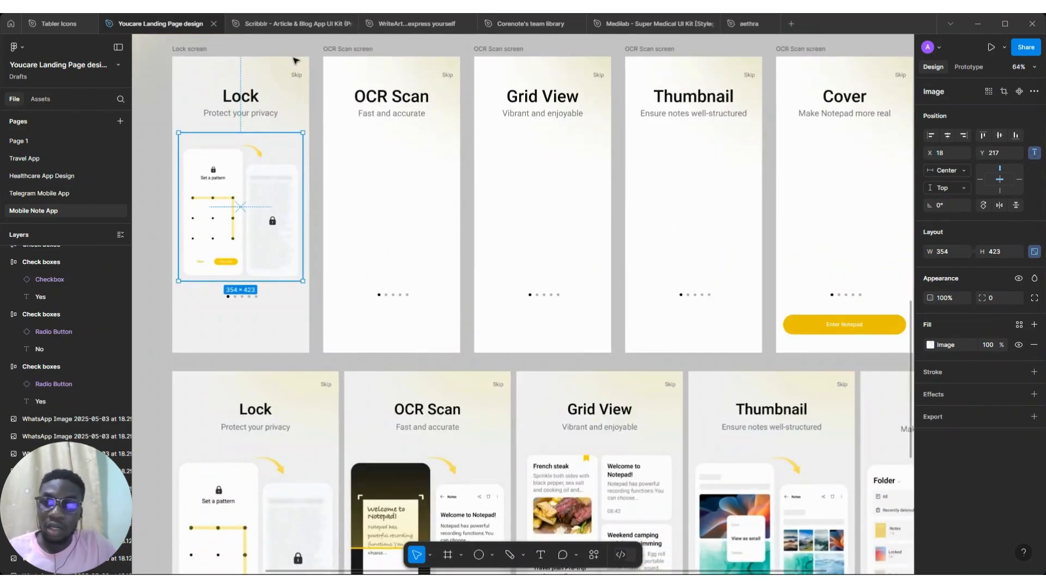
pyautogui.scroll(-3, 294, 60)
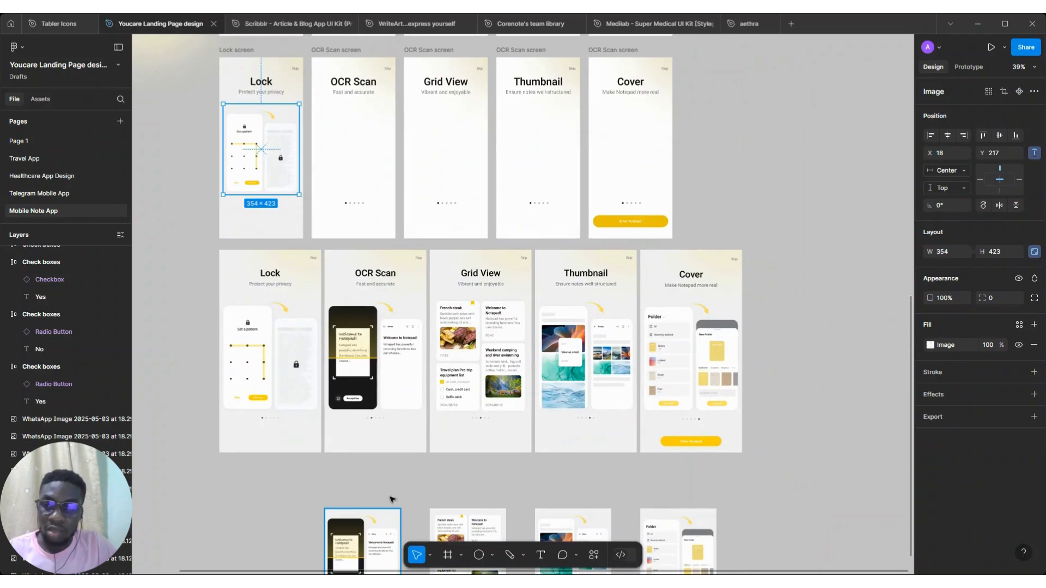
pyautogui.moveTo(360, 150); pyautogui.dragTo(367, 145)
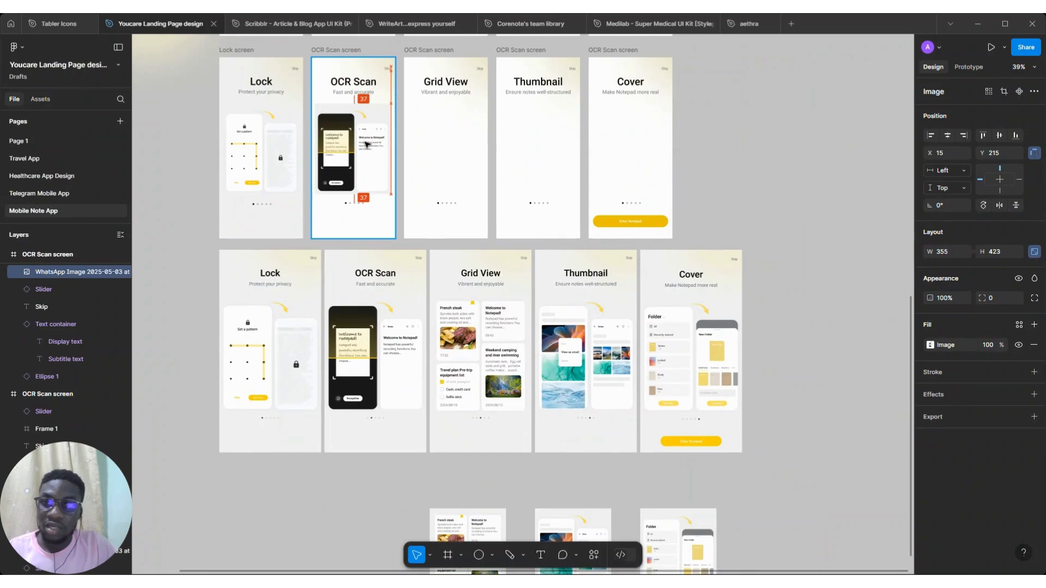
pyautogui.moveTo(329, 104); pyautogui.dragTo(329, 104)
pyautogui.scroll(5, 328, 103)
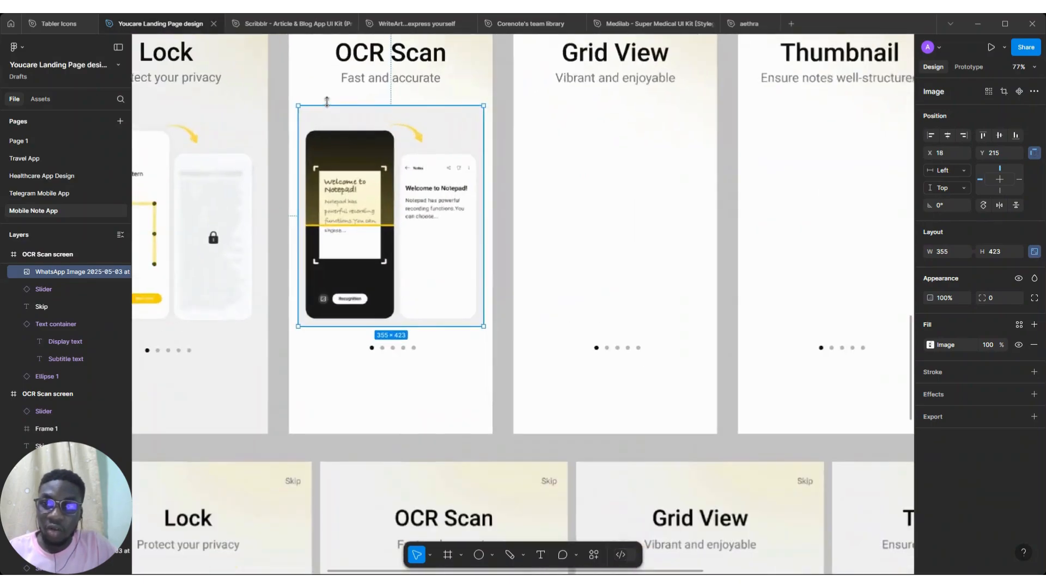
pyautogui.scroll(-3, 327, 102)
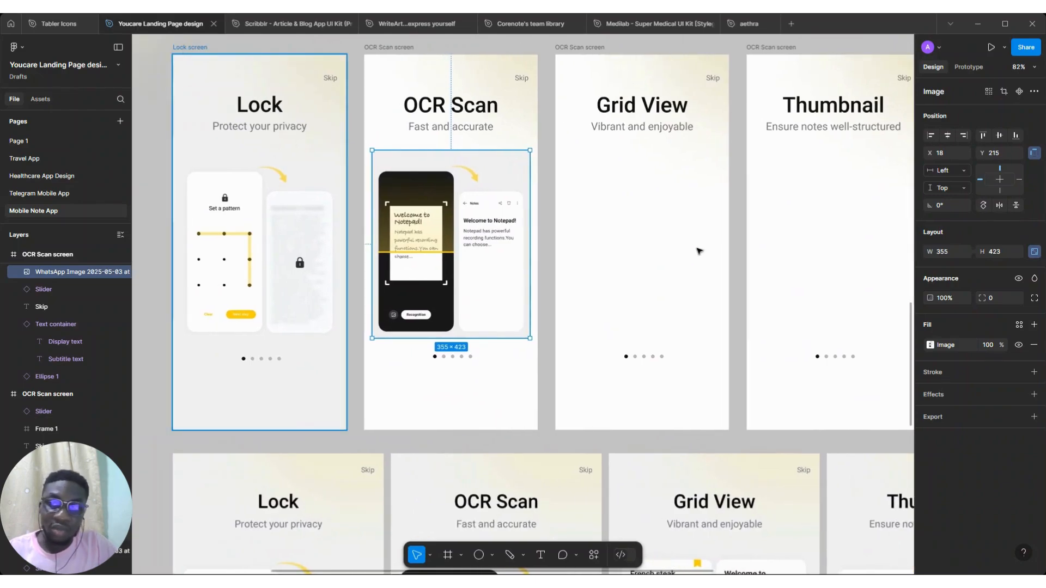
# Create a new colour style from the Lock frame's F2F2F2 background fill, naming it Note app
pyautogui.click(190, 47)
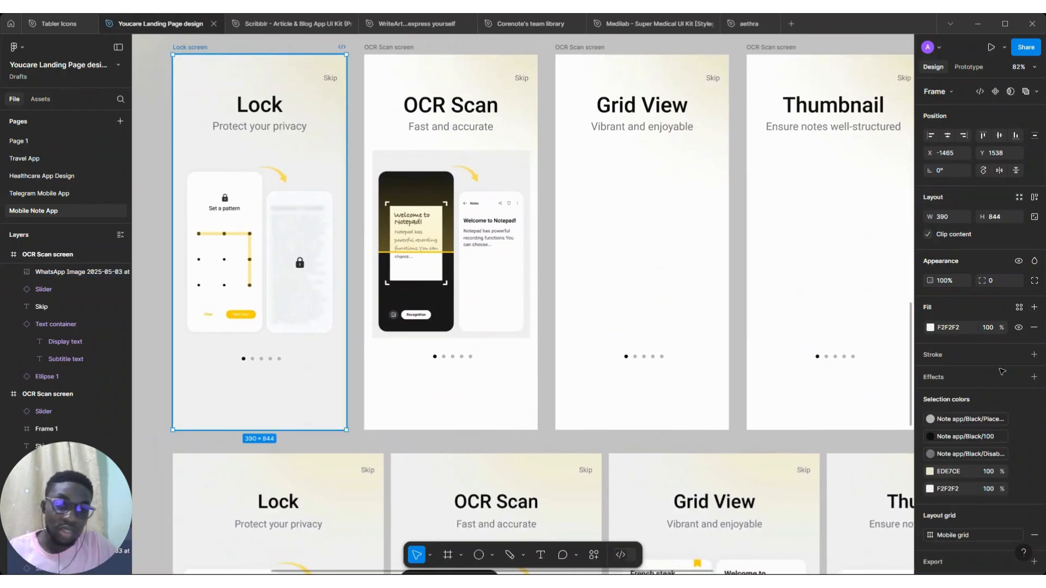
pyautogui.click(930, 327)
pyautogui.click(888, 307)
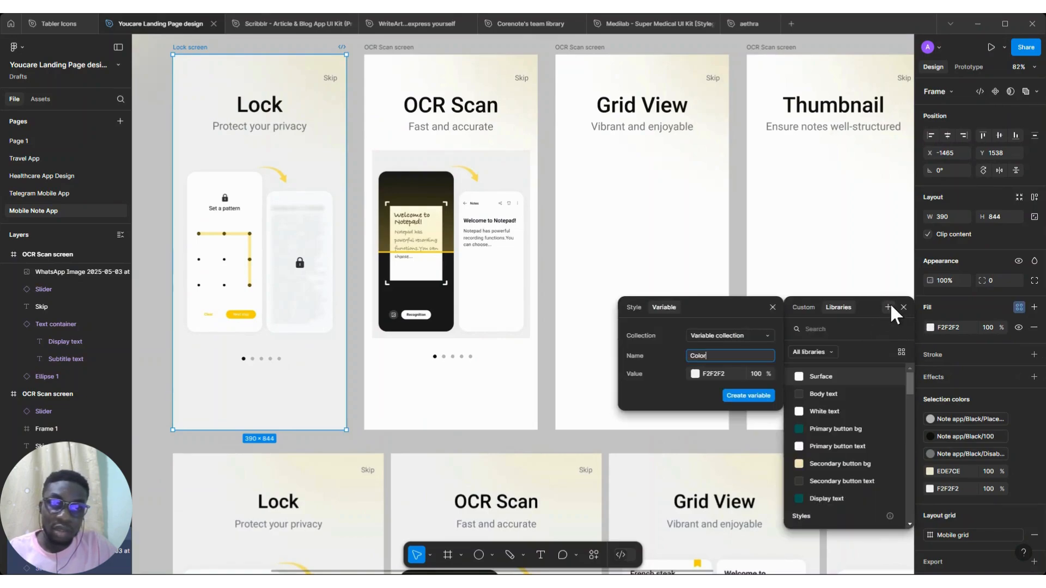
pyautogui.click(634, 307)
pyautogui.write('No')
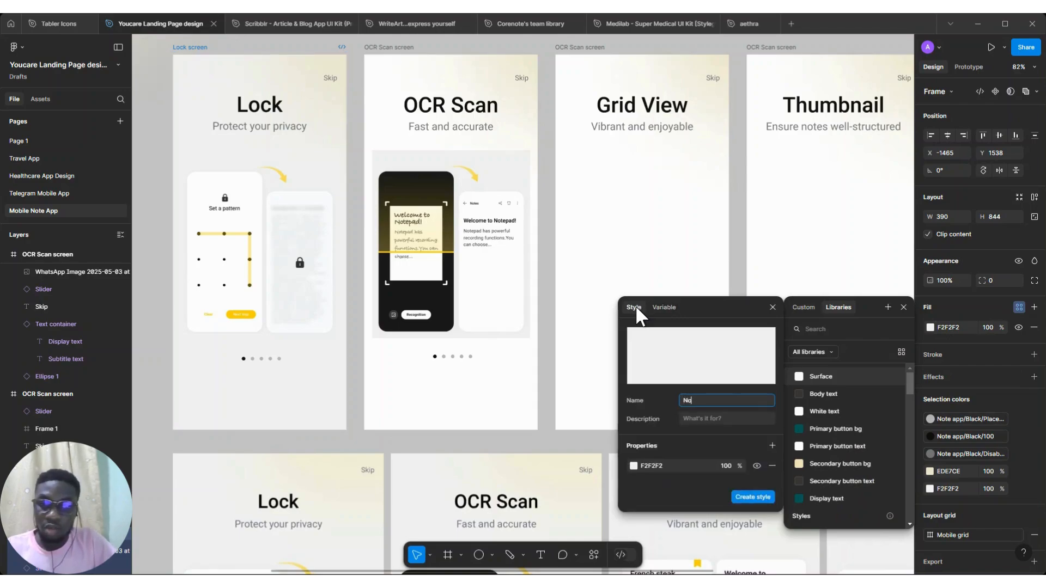
pyautogui.write('te app/White/Surface')
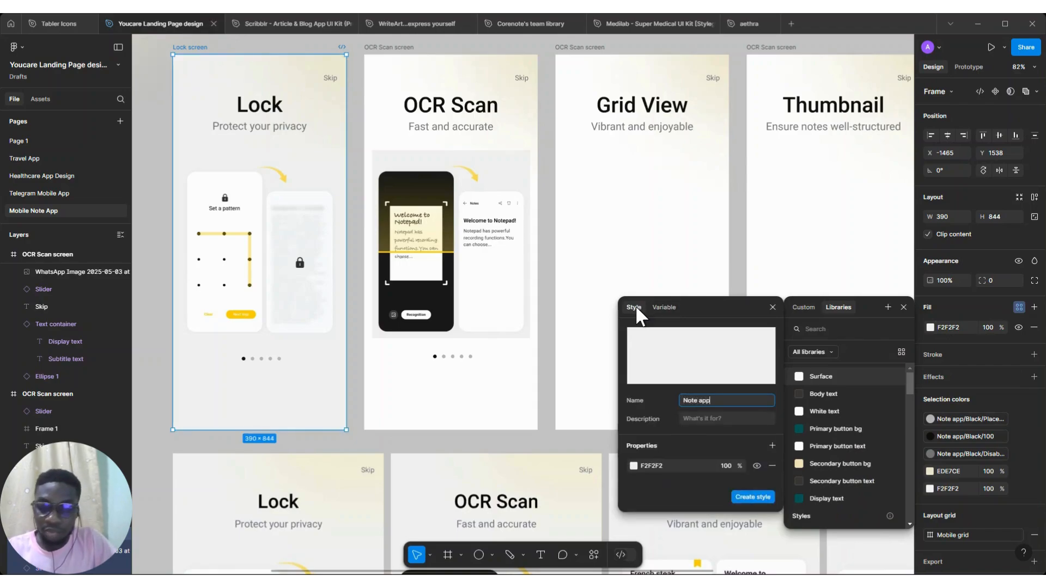
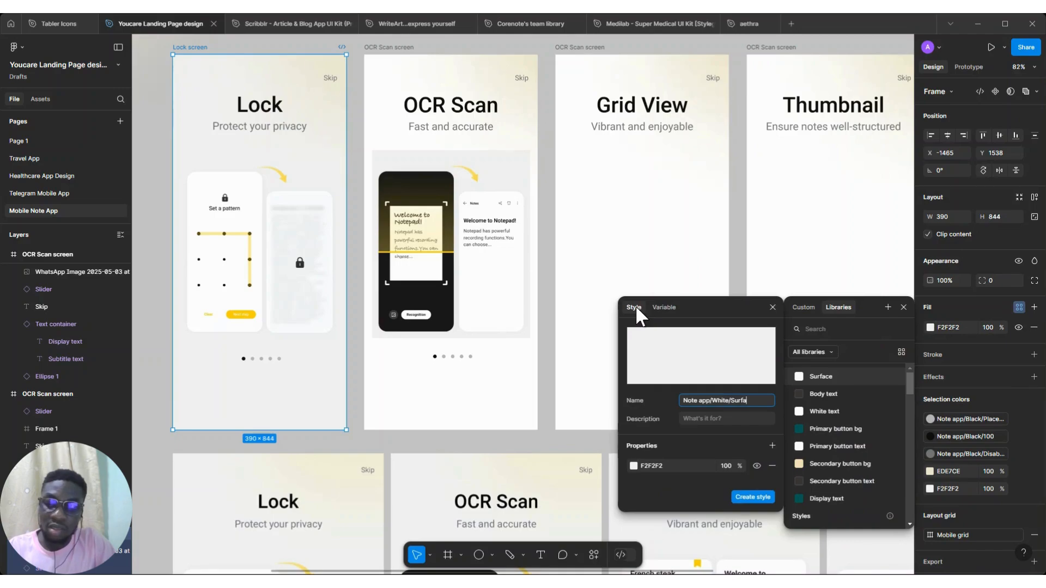
# Create the Note app/White/Surface colour style and apply it as the fill of the OCR Scan, Grid View, Thumbnail and Cover frames
pyautogui.click(752, 496)
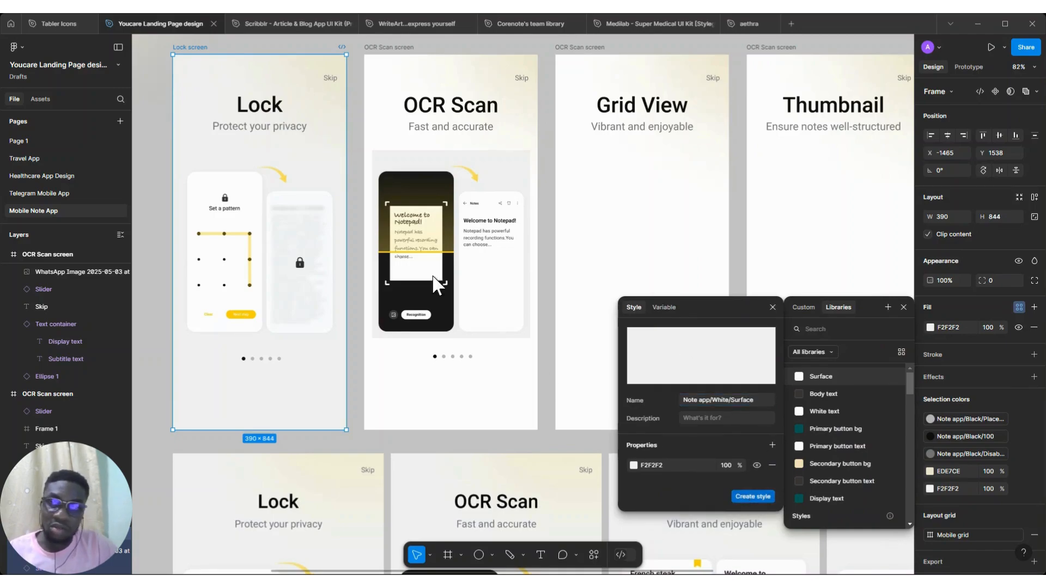
pyautogui.scroll(-5, 414, 254)
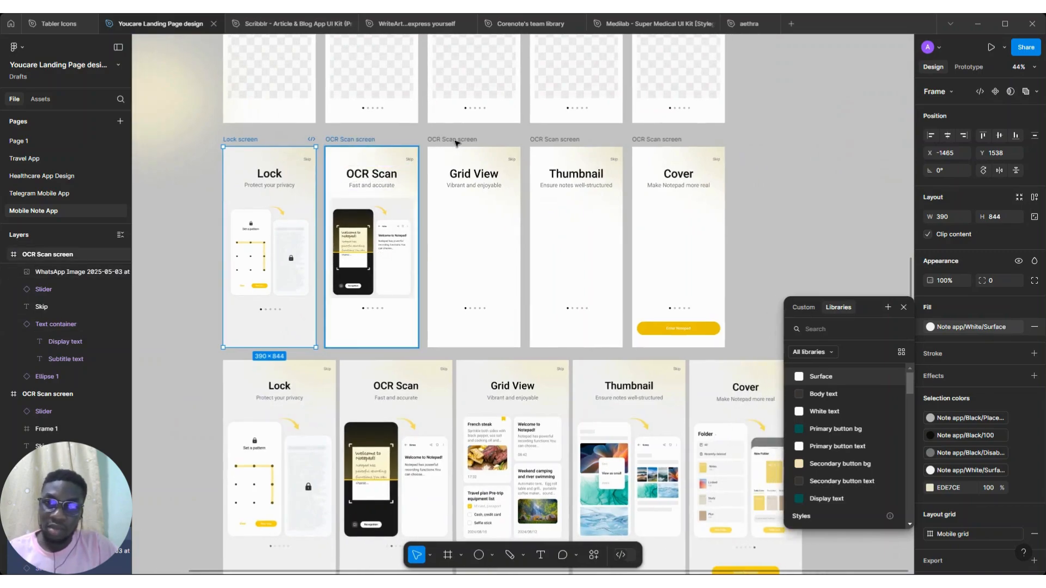
pyautogui.click(350, 140)
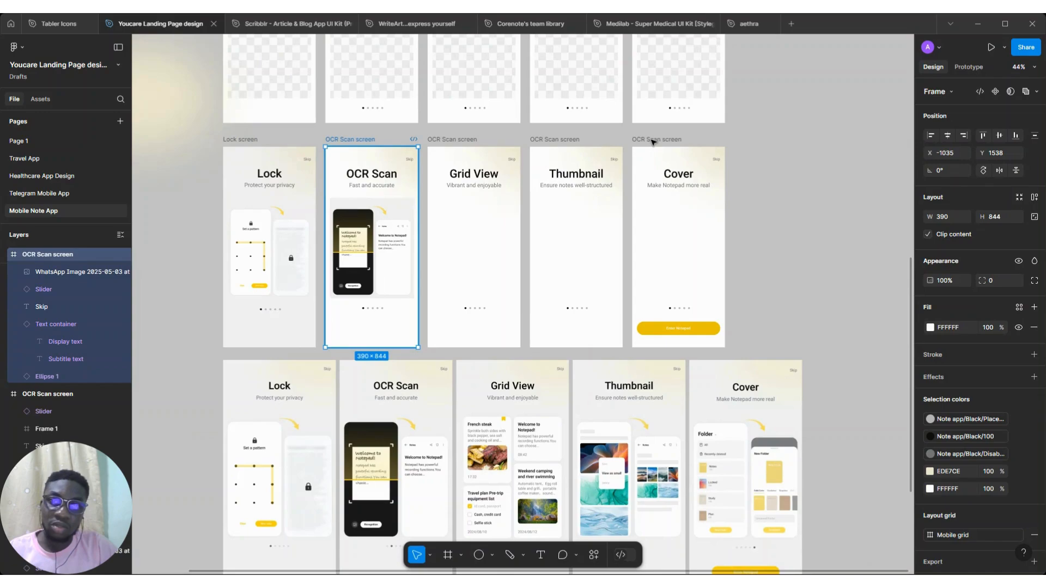
pyautogui.keyDown('shift'); pyautogui.click(706, 220); pyautogui.keyUp('shift')
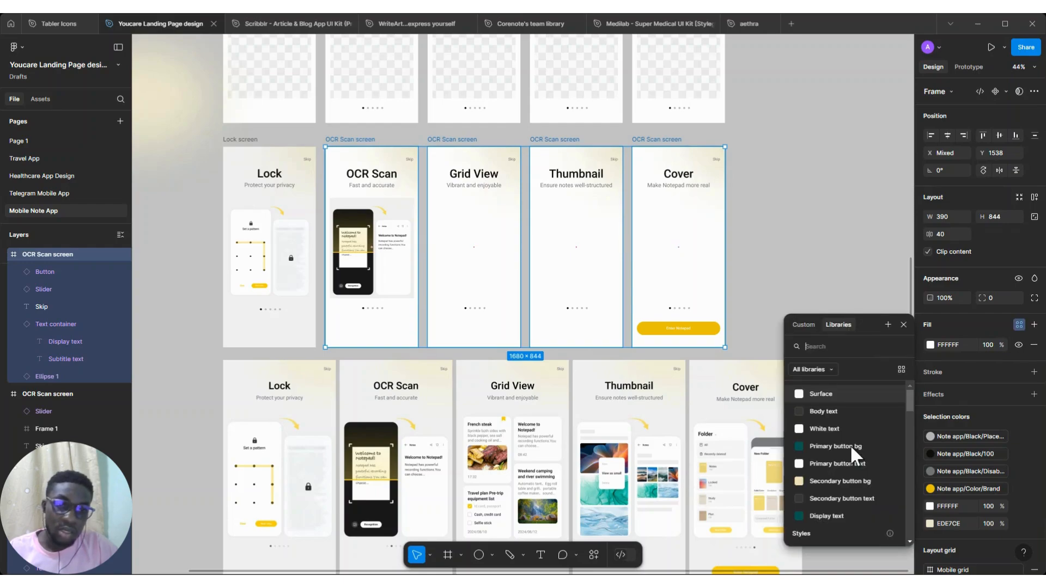
pyautogui.scroll(-10, 851, 446)
pyautogui.scroll(-5, 849, 444)
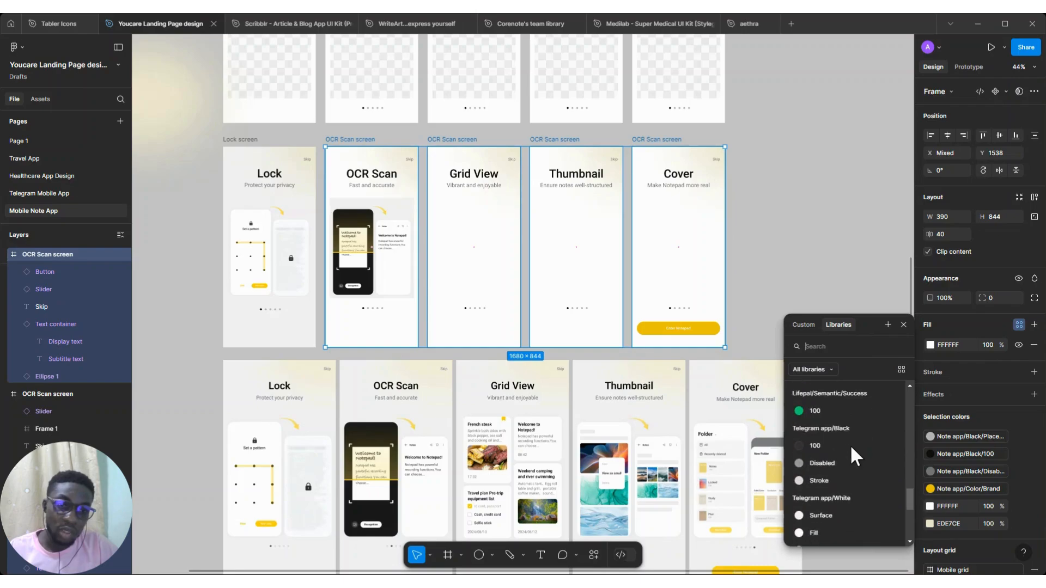
pyautogui.click(828, 532)
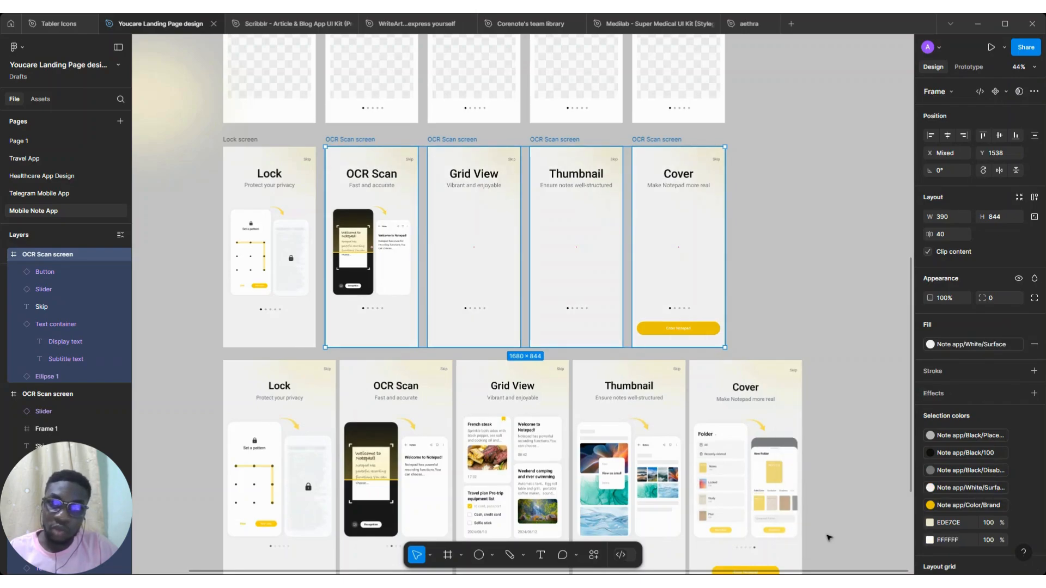
# Place the cropped Grid View screenshot inside the Grid View frame below the title, at X 28 and Y 210
pyautogui.scroll(-2, 717, 325)
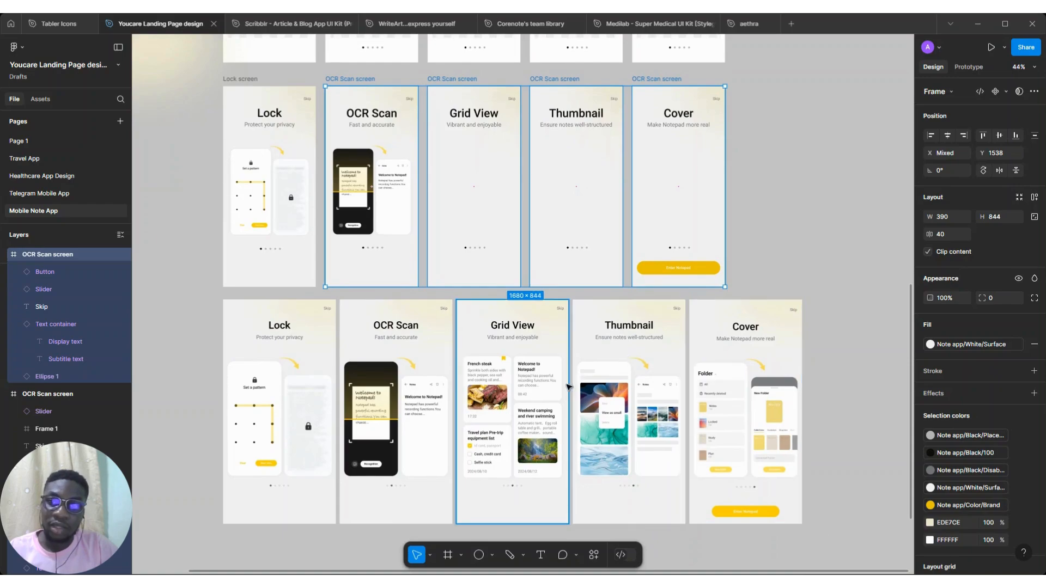
pyautogui.scroll(-2, 566, 387)
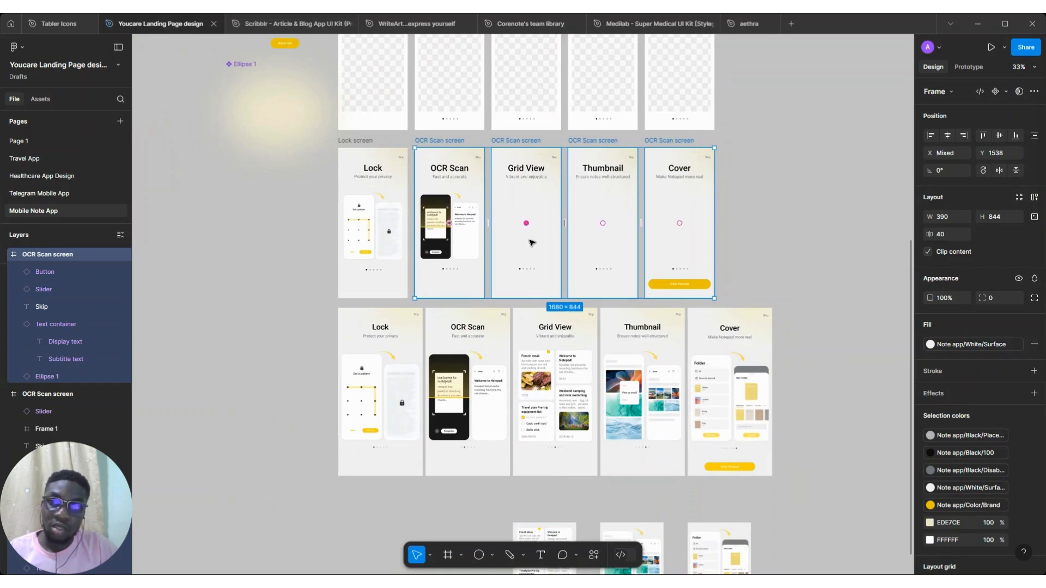
pyautogui.click(546, 535)
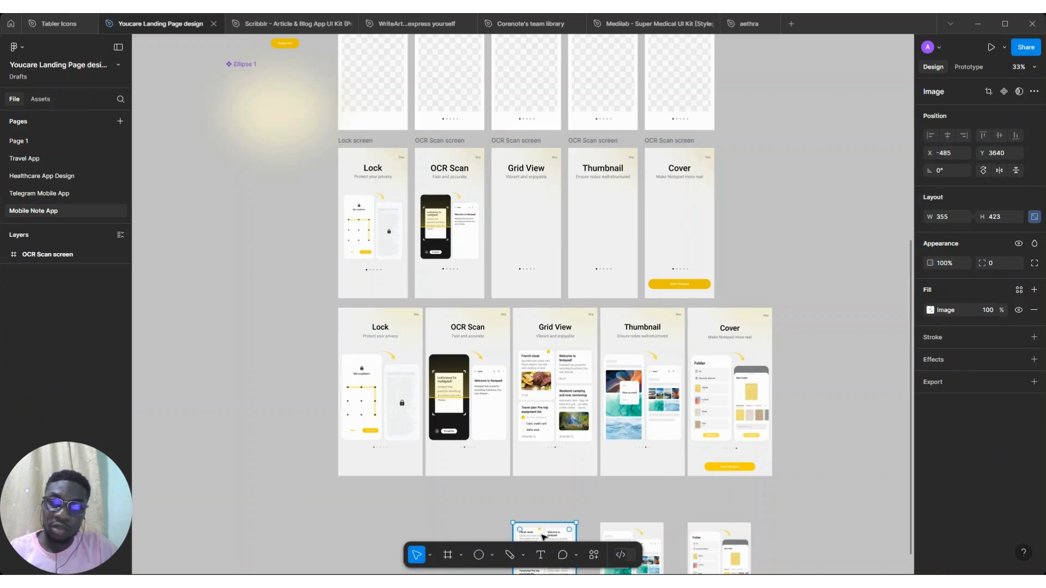
pyautogui.moveTo(543, 539); pyautogui.dragTo(521, 212)
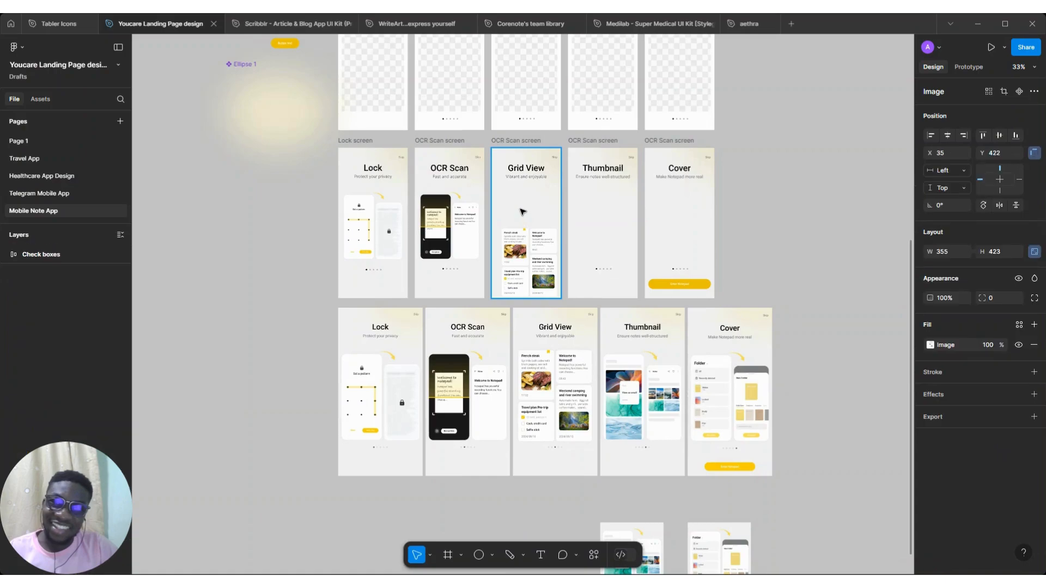
pyautogui.moveTo(535, 246); pyautogui.dragTo(539, 238)
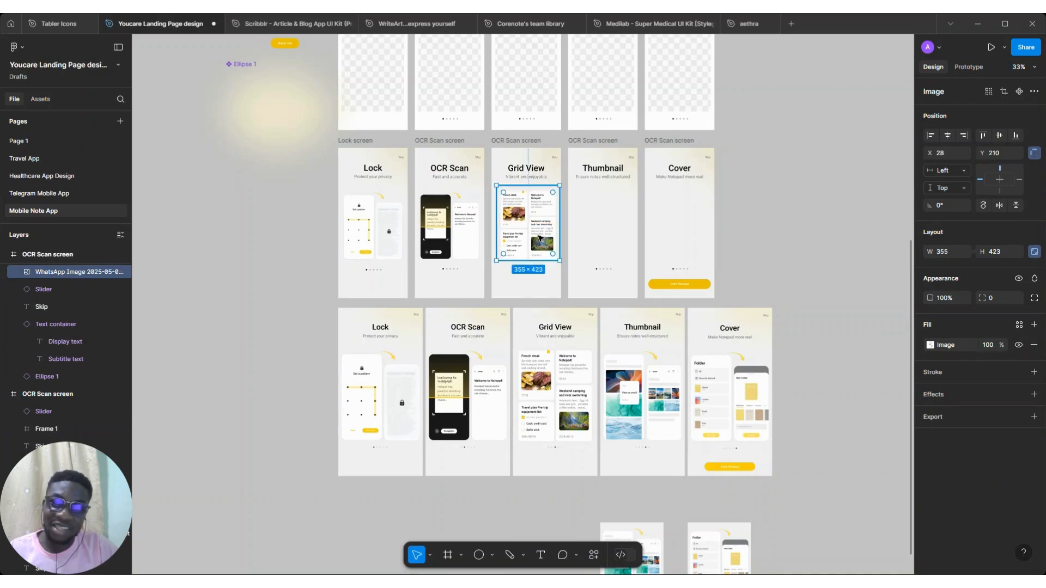
# Select the five reference screenshots and center each one horizontally and vertically within its frame
pyautogui.hscroll(3, 539, 234)
pyautogui.scroll(-3, 539, 234)
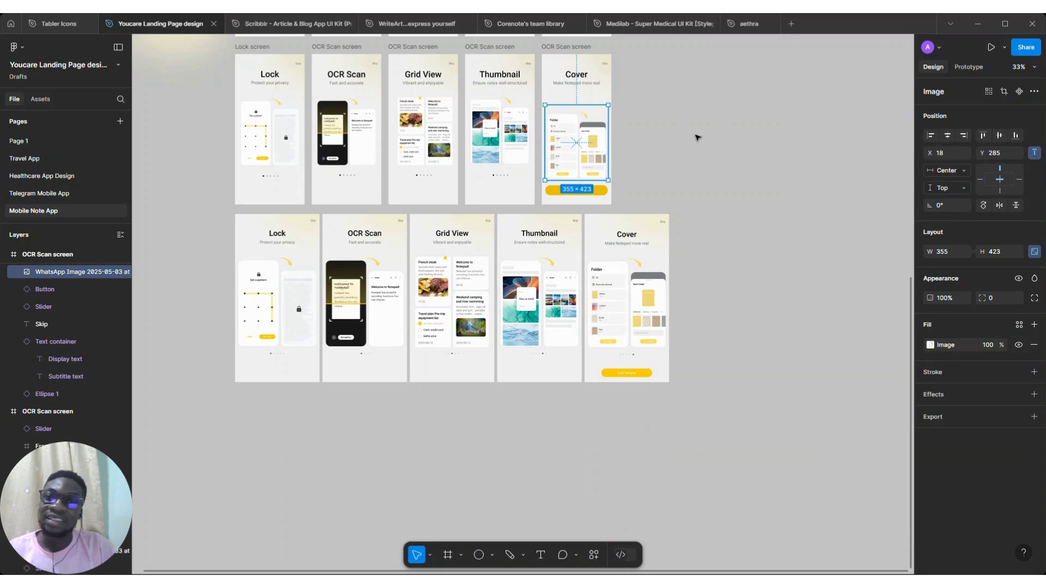
pyautogui.scroll(3, 572, 164)
pyautogui.scroll(3, 396, 192)
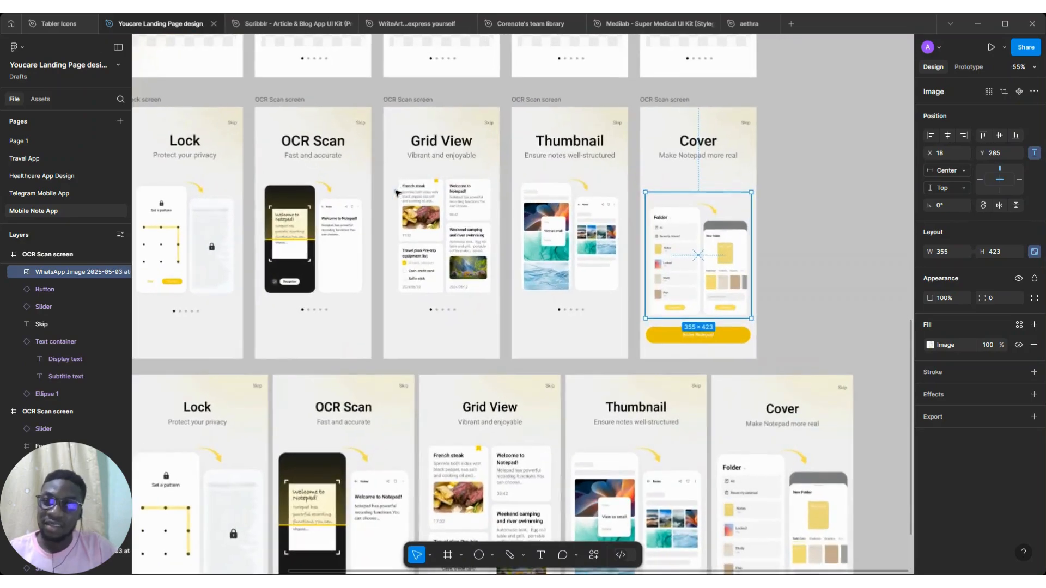
pyautogui.keyDown('shift'); pyautogui.click(569, 231); pyautogui.keyUp('shift')
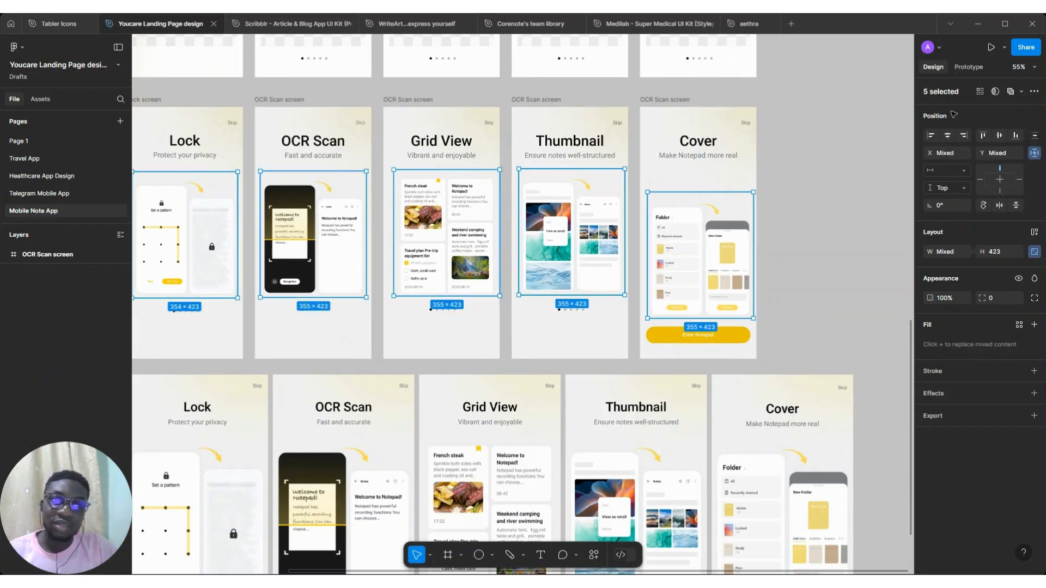
pyautogui.click(947, 135)
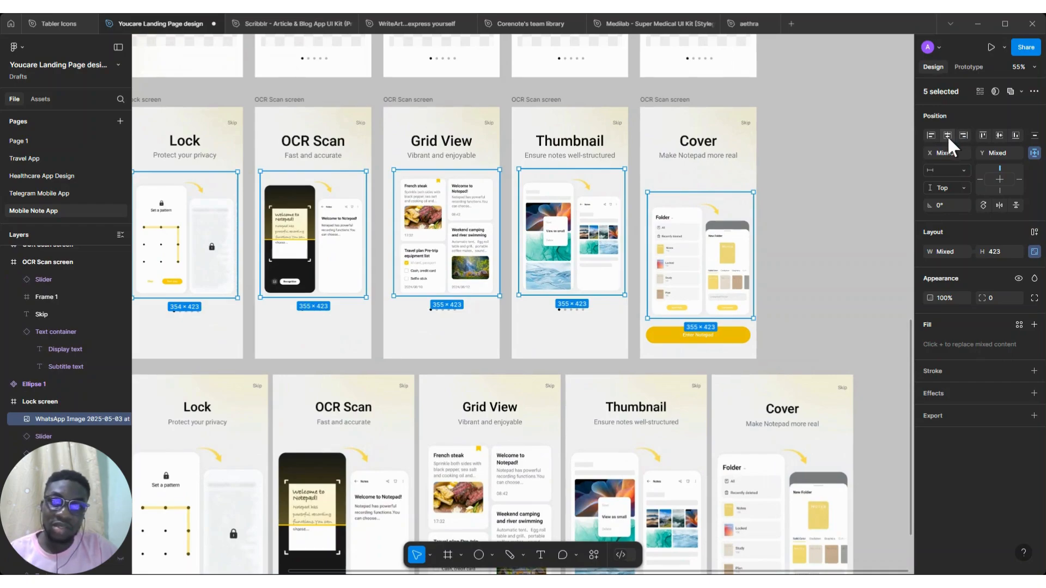
pyautogui.click(947, 136)
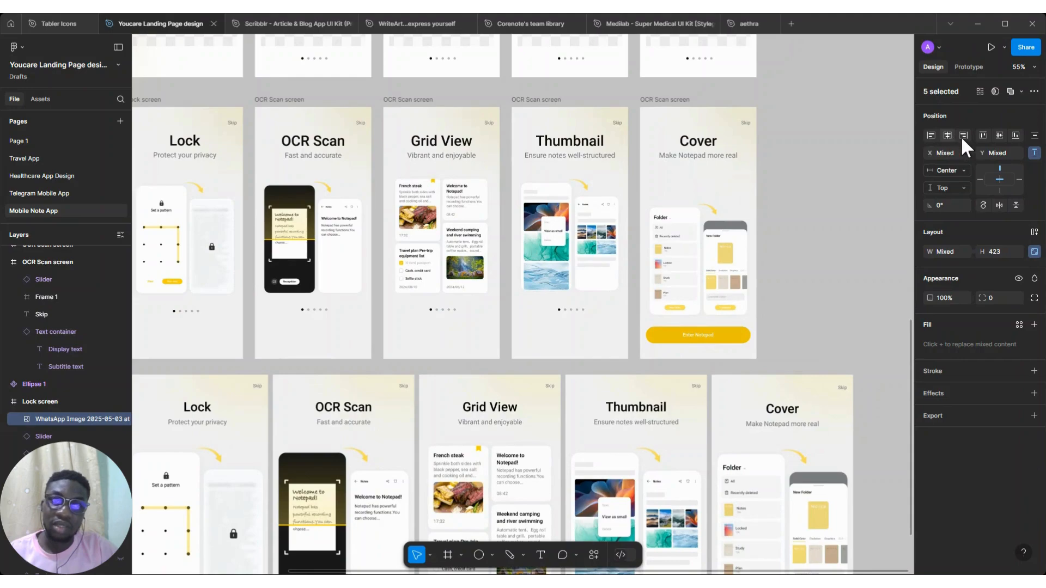
pyautogui.click(1000, 135)
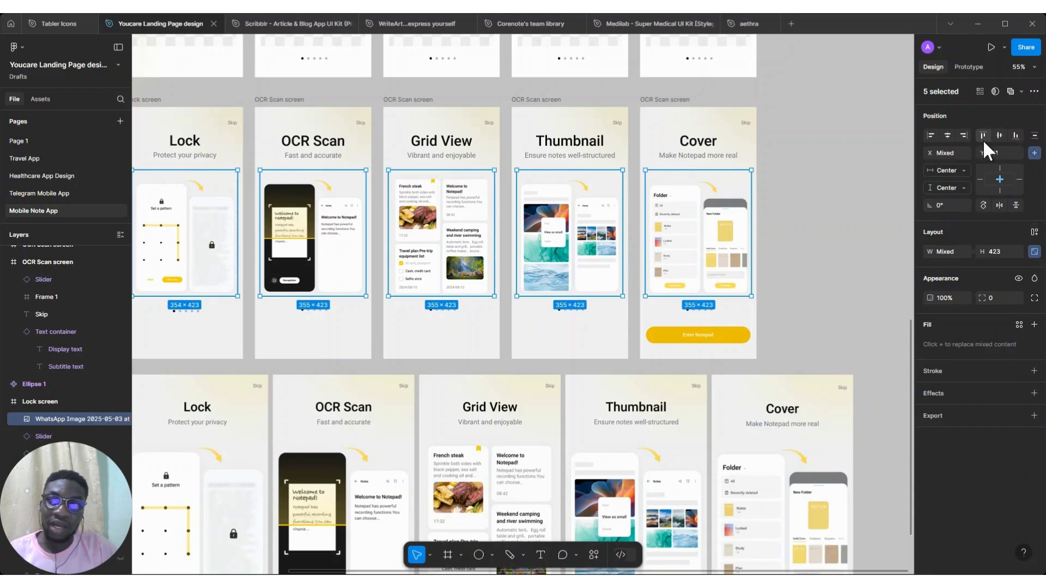
# Nudge the five selected screenshots down together to Y 217
pyautogui.press('alt')
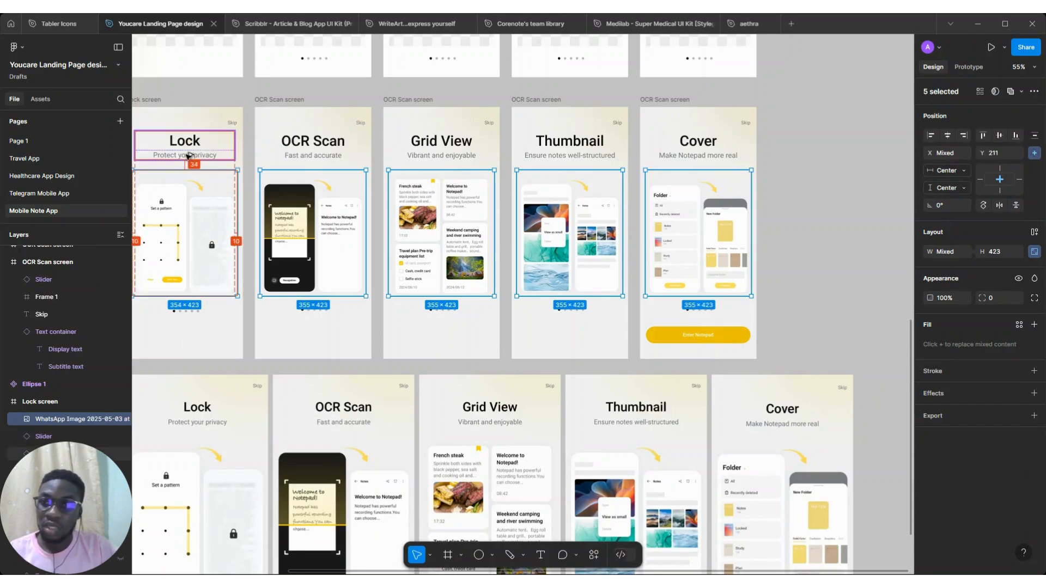
pyautogui.press('Down')
pyautogui.press('Down')
pyautogui.press('Down')
pyautogui.press('Down')
pyautogui.press('Down')
pyautogui.press('Down')
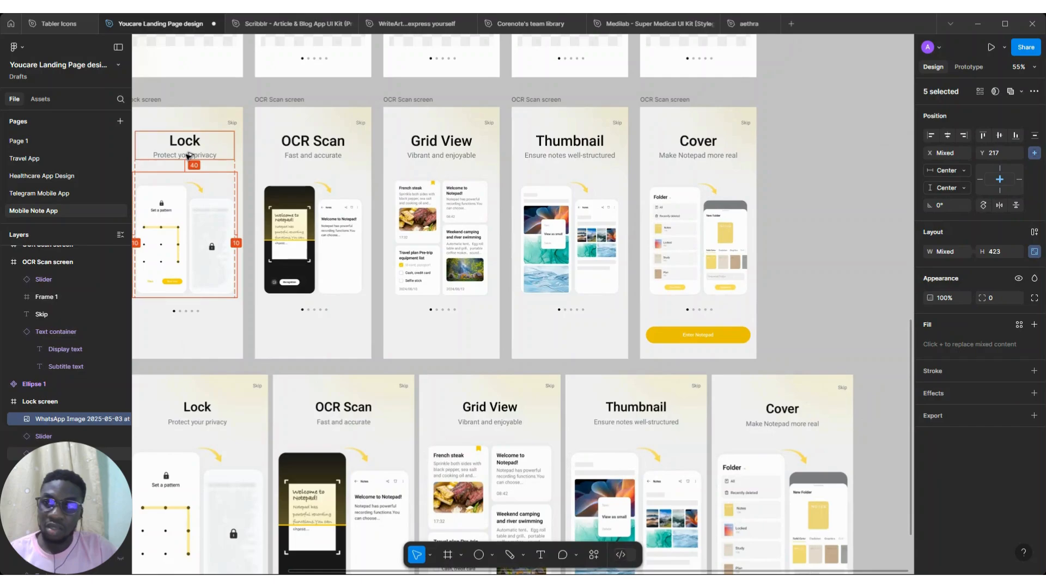
# Select the sliders in the OCR Scan, Grid View, Thumbnail and Cover frames and nudge them down to Y 680
pyautogui.hscroll(-5, 187, 157)
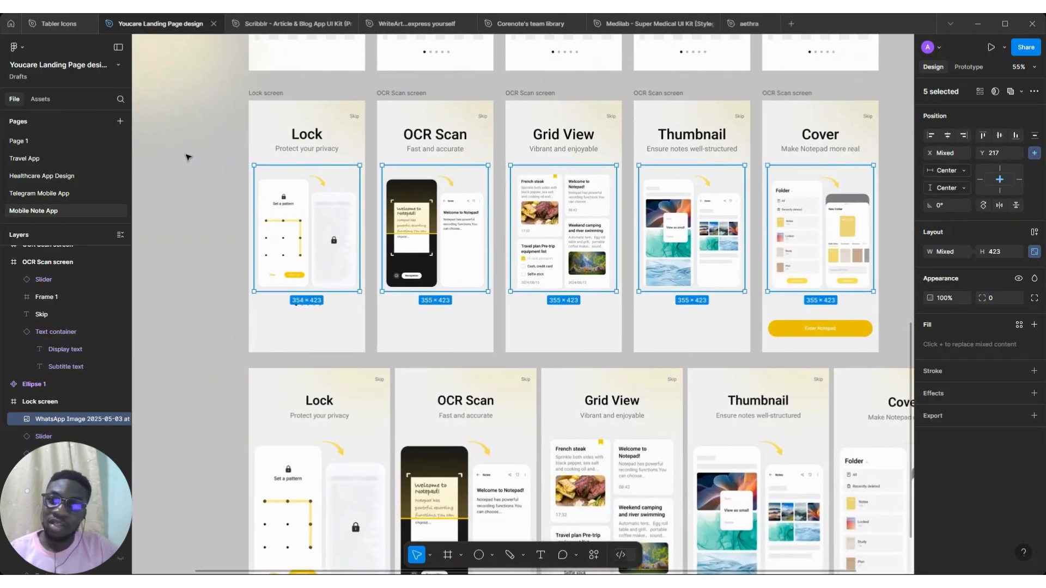
pyautogui.hscroll(1, 312, 201)
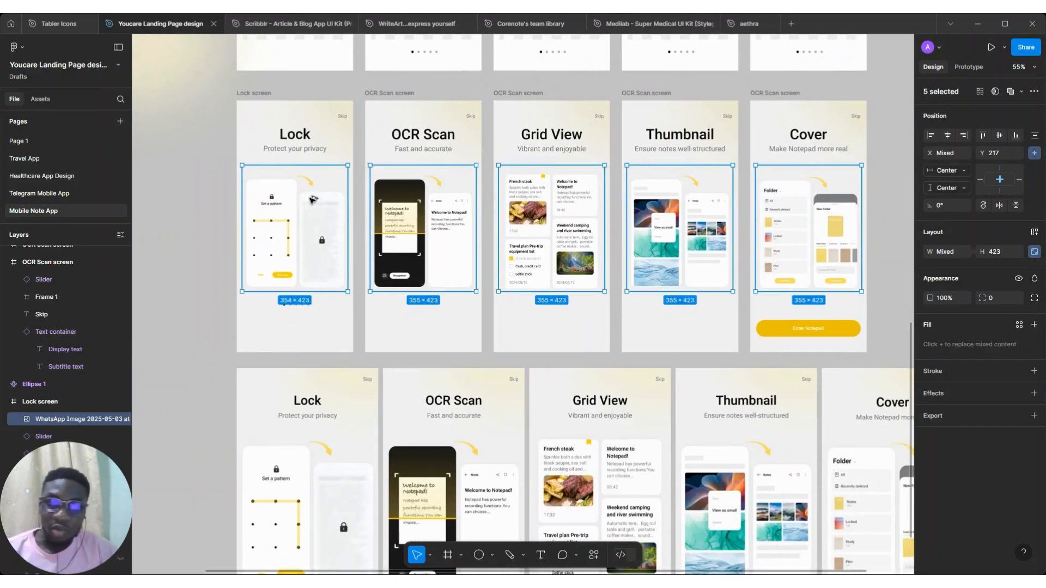
pyautogui.hscroll(2, 312, 201)
pyautogui.scroll(-3, 310, 199)
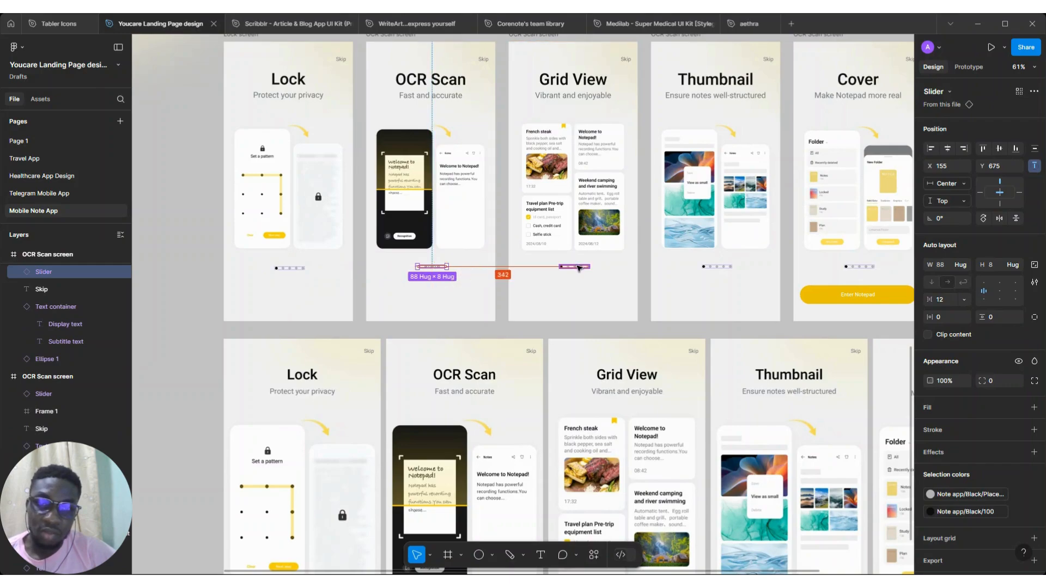
pyautogui.keyDown('shift'); pyautogui.click(574, 267); pyautogui.keyUp('shift')
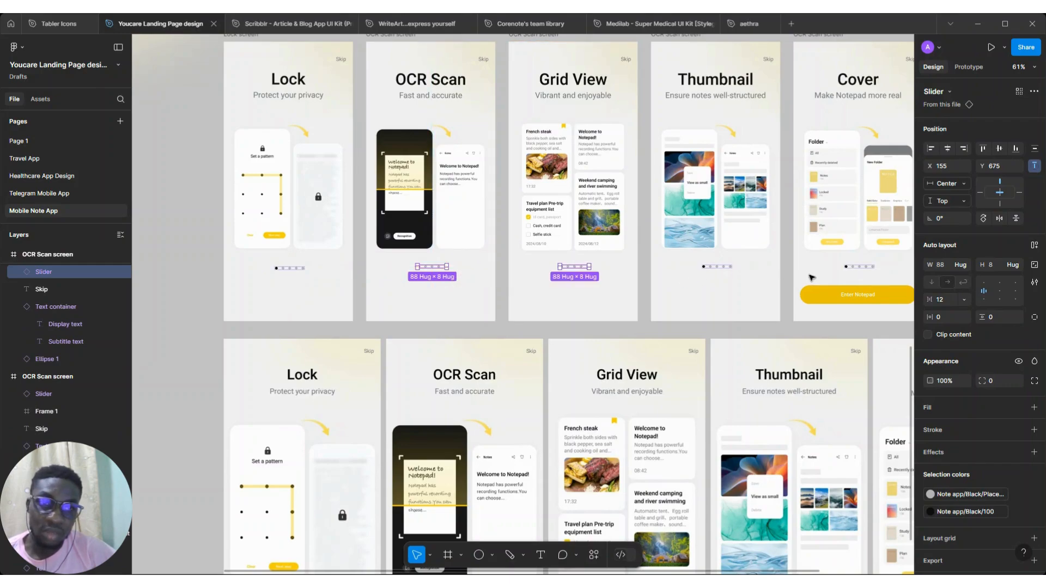
pyautogui.keyDown('shift'); pyautogui.click(716, 267); pyautogui.keyUp('shift')
pyautogui.keyDown('shift'); pyautogui.click(858, 266); pyautogui.keyUp('shift')
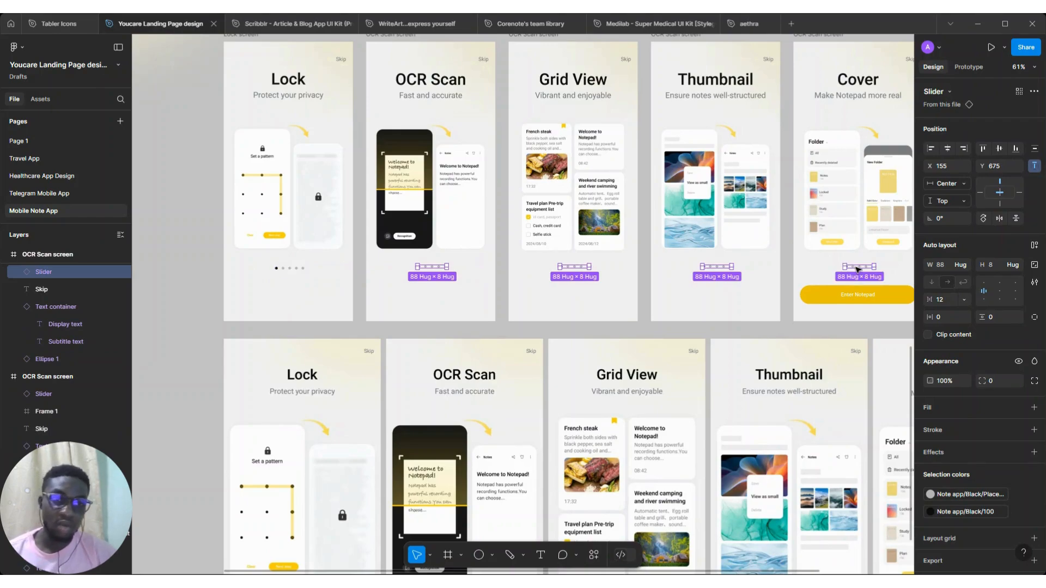
pyautogui.press('Down')
pyautogui.press('Down')
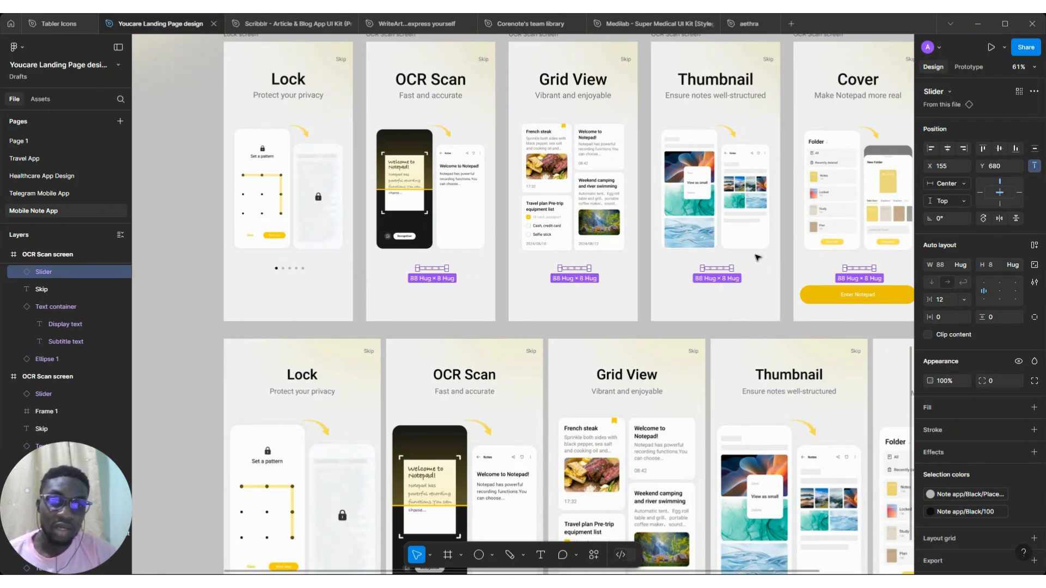
# Rename the Cover frame to "Cover screen"
pyautogui.hscroll(3, 816, 280)
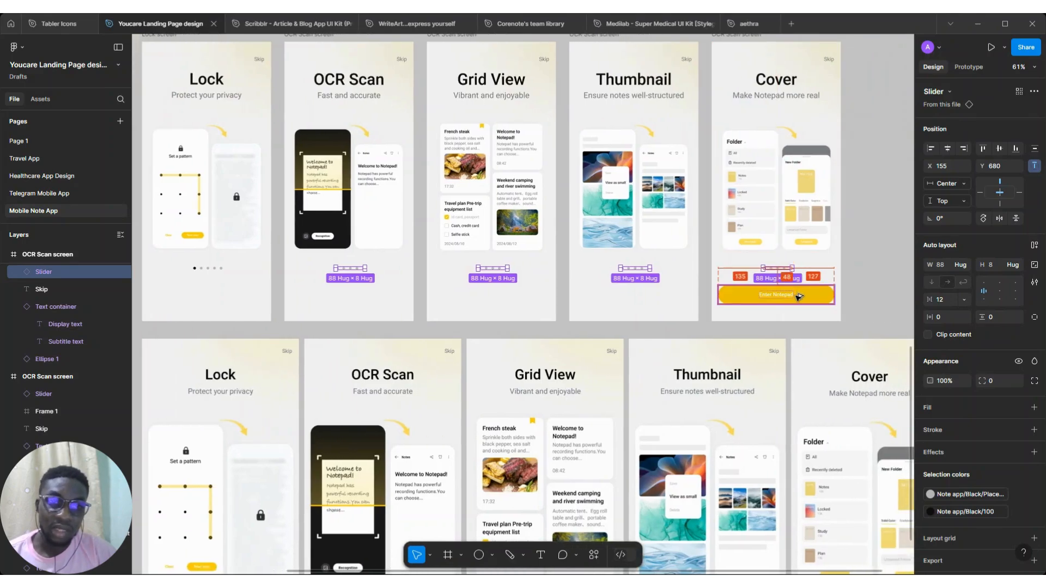
pyautogui.keyDown('ctrl'); pyautogui.scroll(-3, 799, 295); pyautogui.keyUp('ctrl')
pyautogui.hscroll(2, 795, 299)
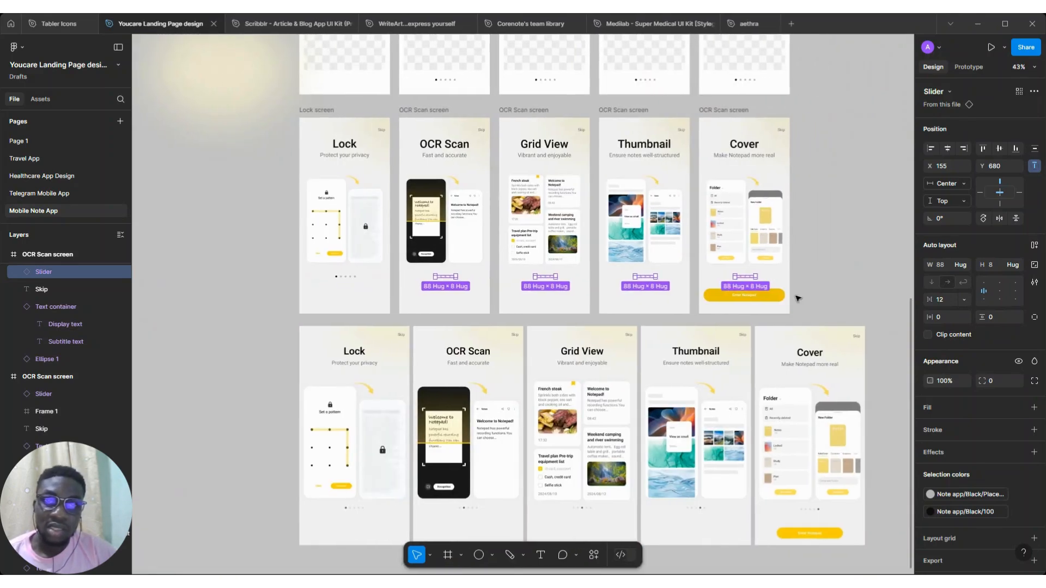
pyautogui.hscroll(3, 708, 256)
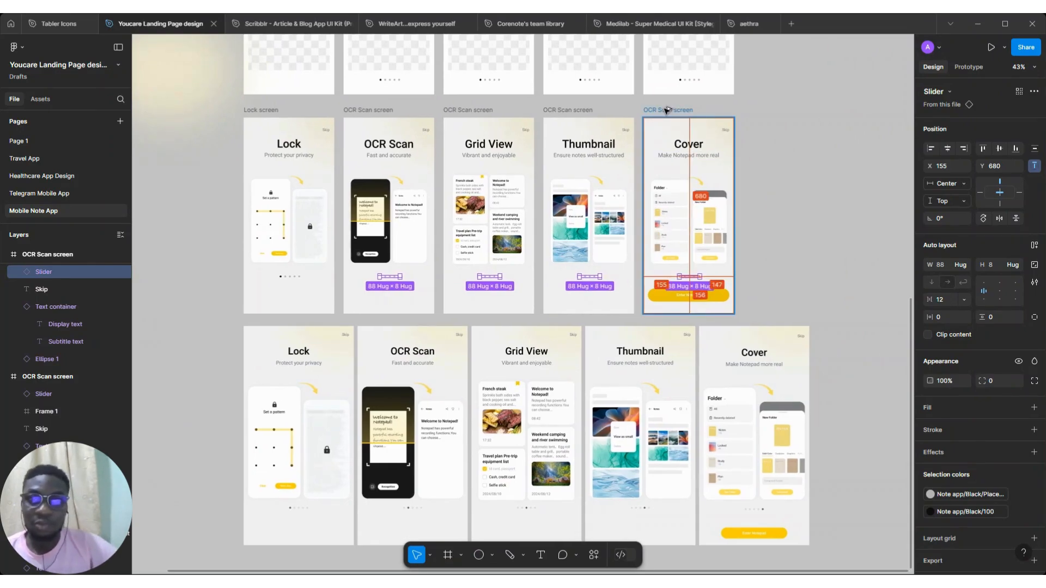
pyautogui.click(666, 110)
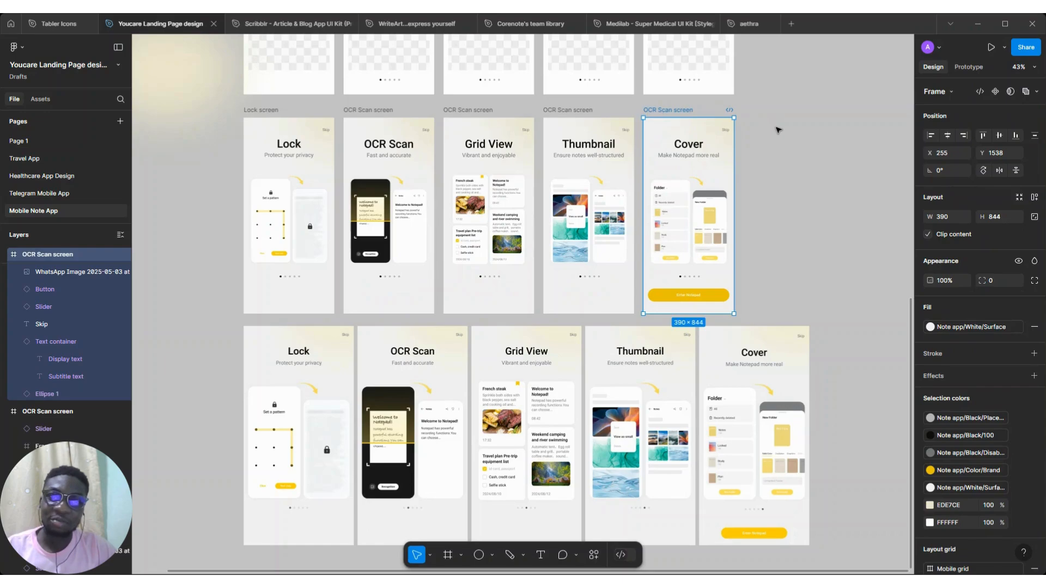
pyautogui.click(753, 122)
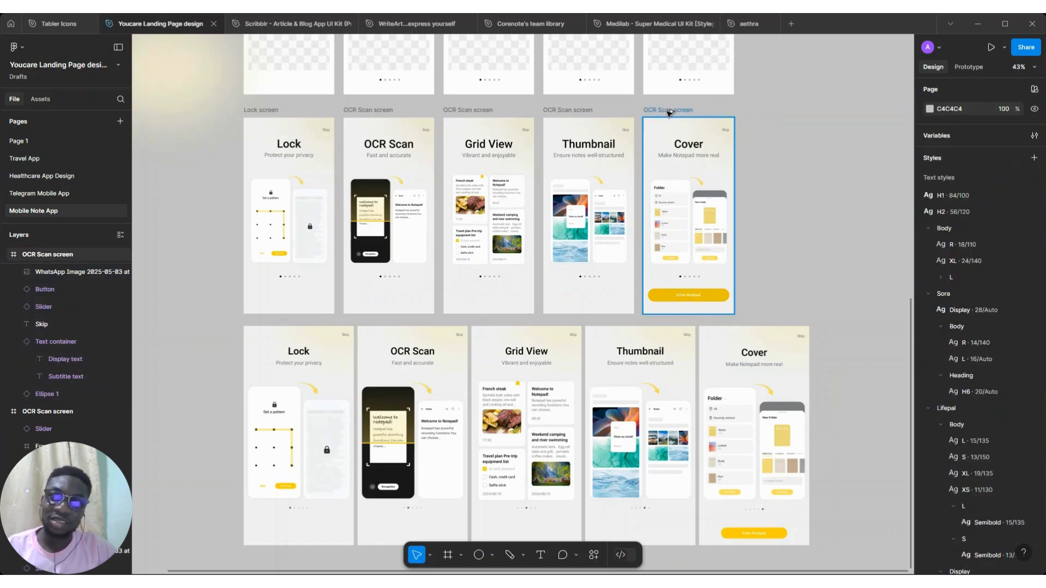
pyautogui.click(668, 112)
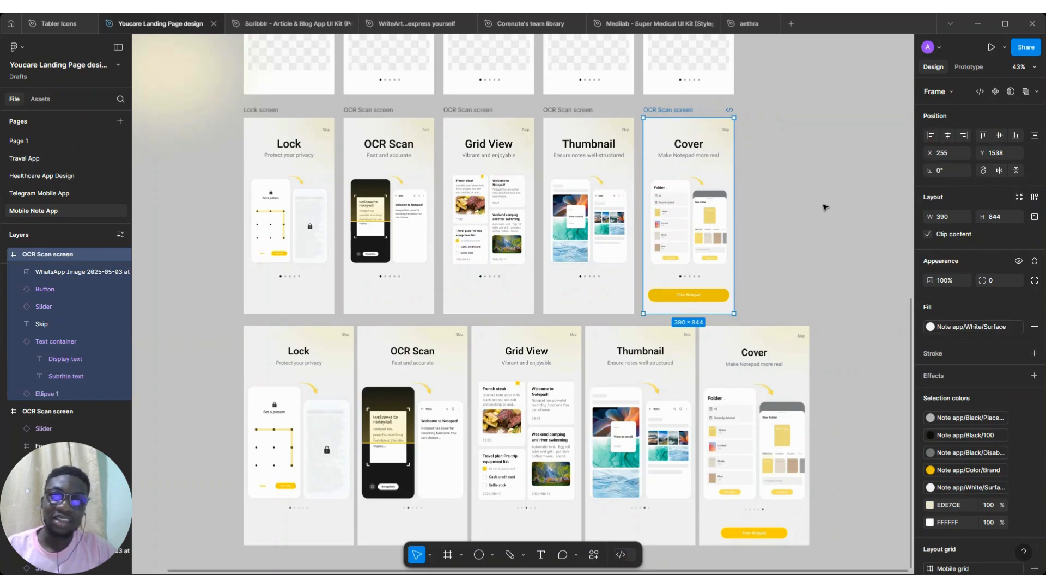
pyautogui.click(673, 110)
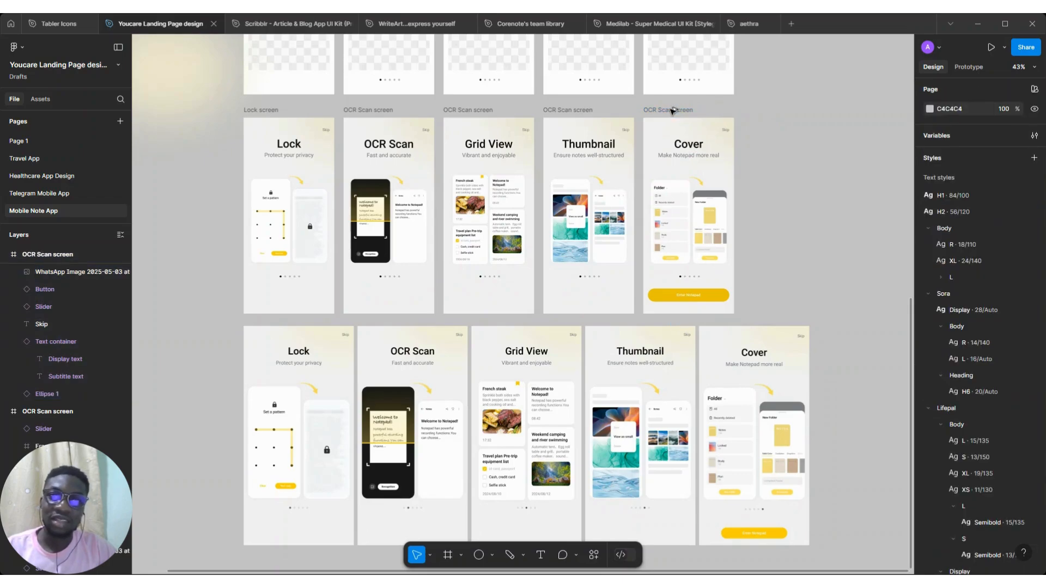
pyautogui.click(674, 110)
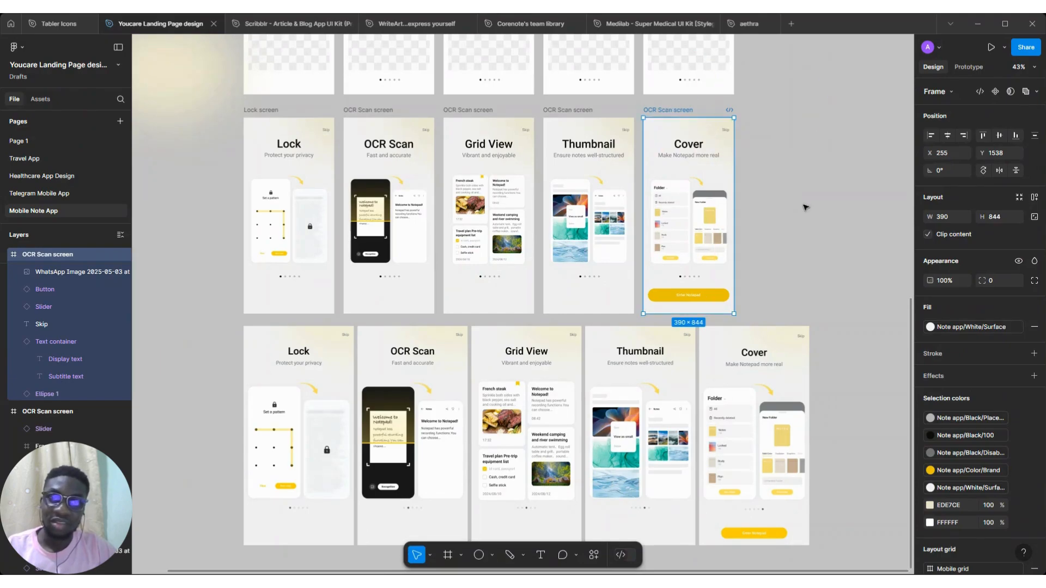
pyautogui.press('alt')
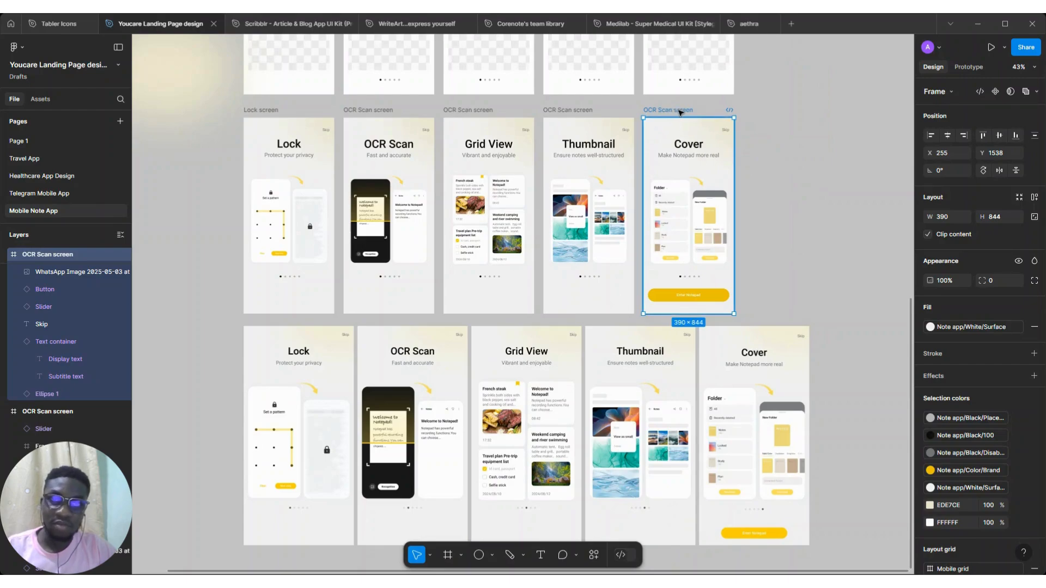
pyautogui.doubleClick(682, 110)
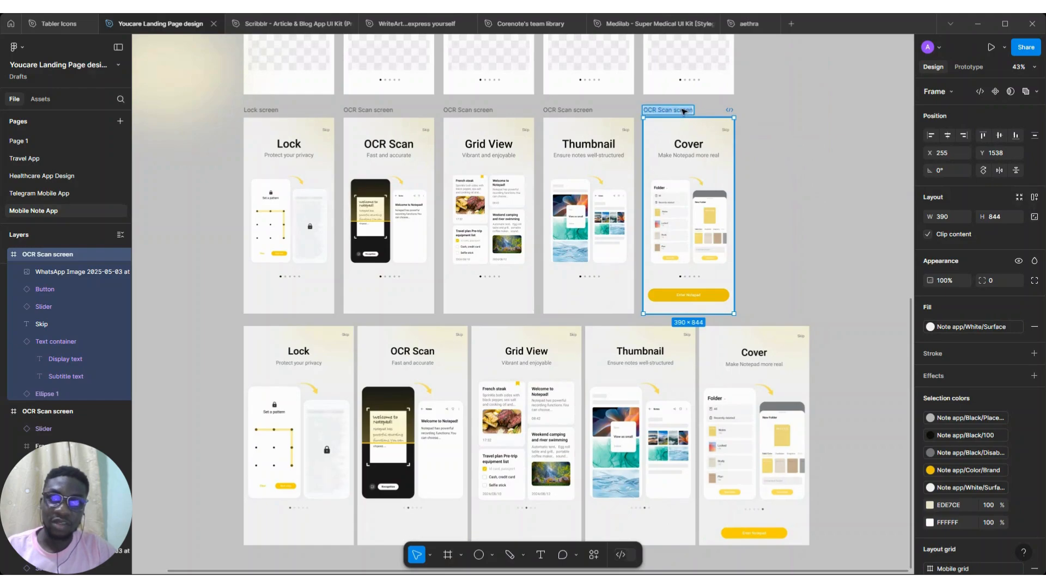
pyautogui.click(675, 111)
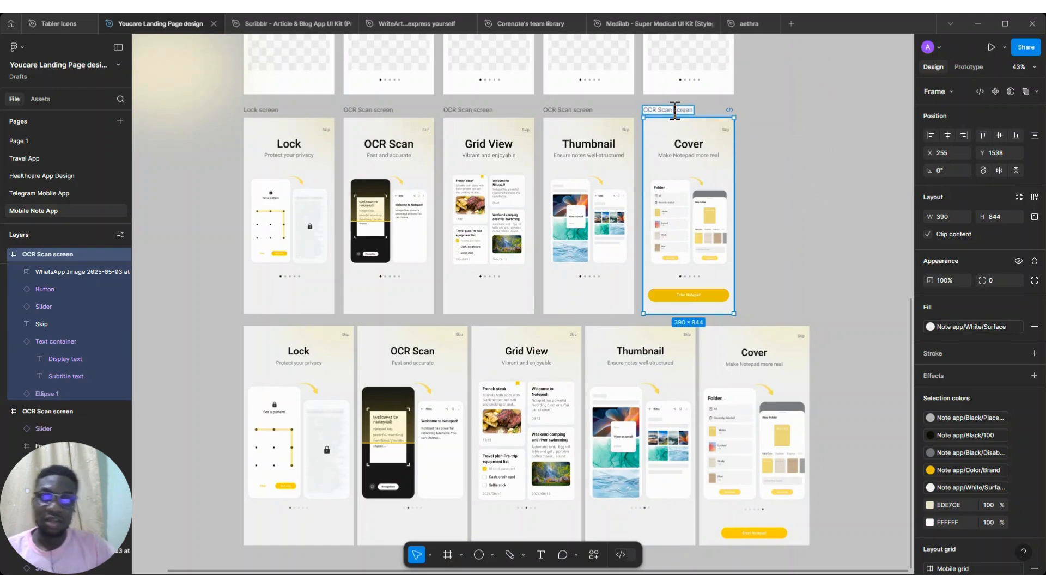
pyautogui.hotkey('ctrl', 'BackSpace')
pyautogui.hotkey('ctrl', 'BackSpace')
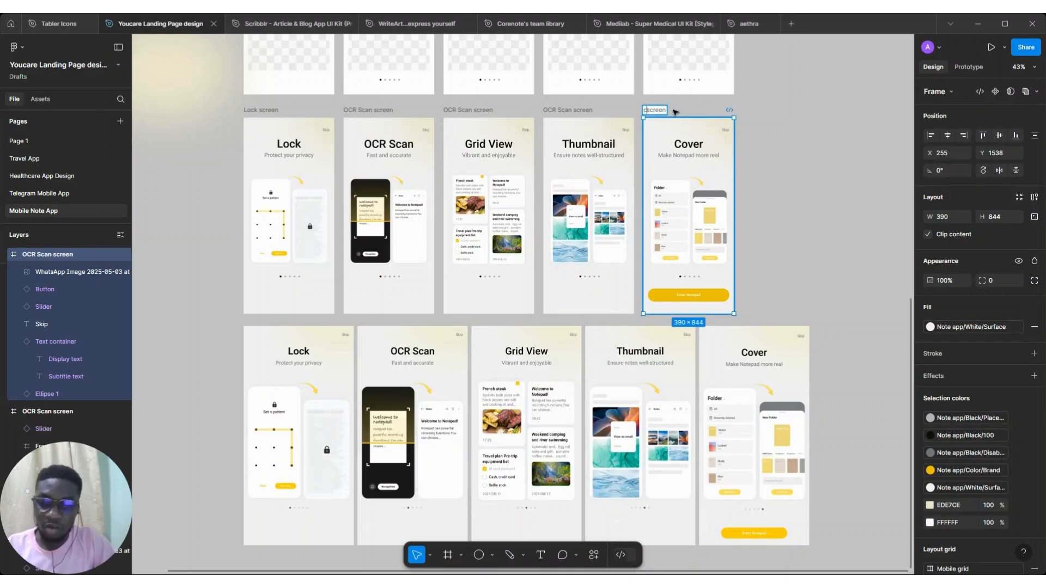
pyautogui.write('C')
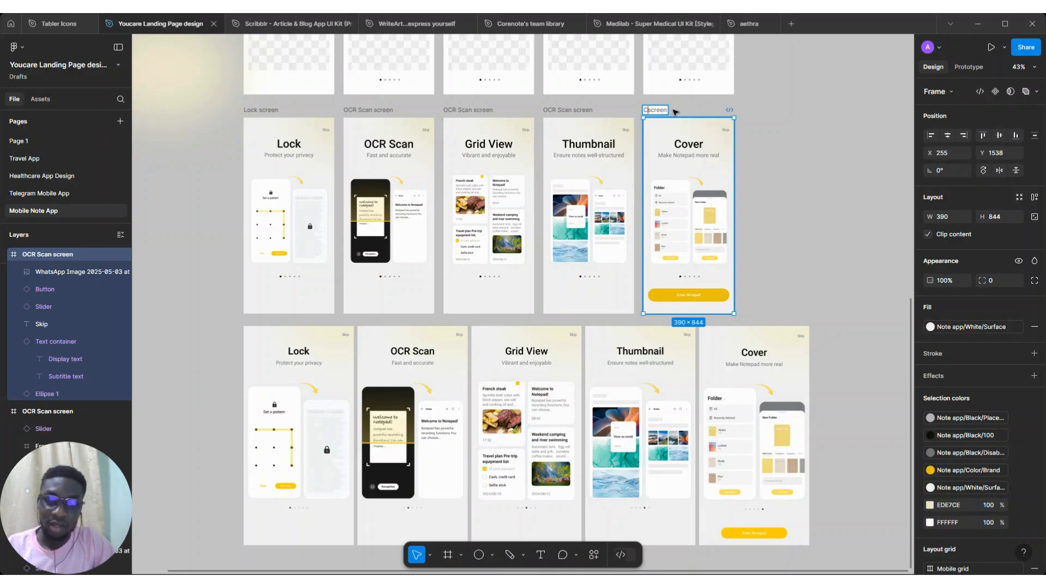
pyautogui.write('over')
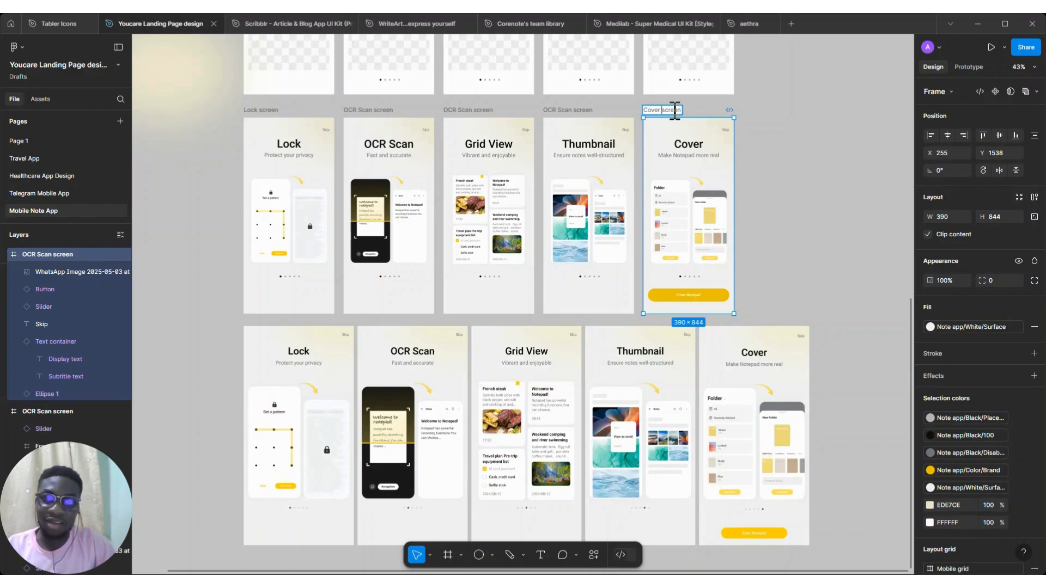
# Rename the Thumbnail frame to "Thumbnail screen"
pyautogui.click(554, 131)
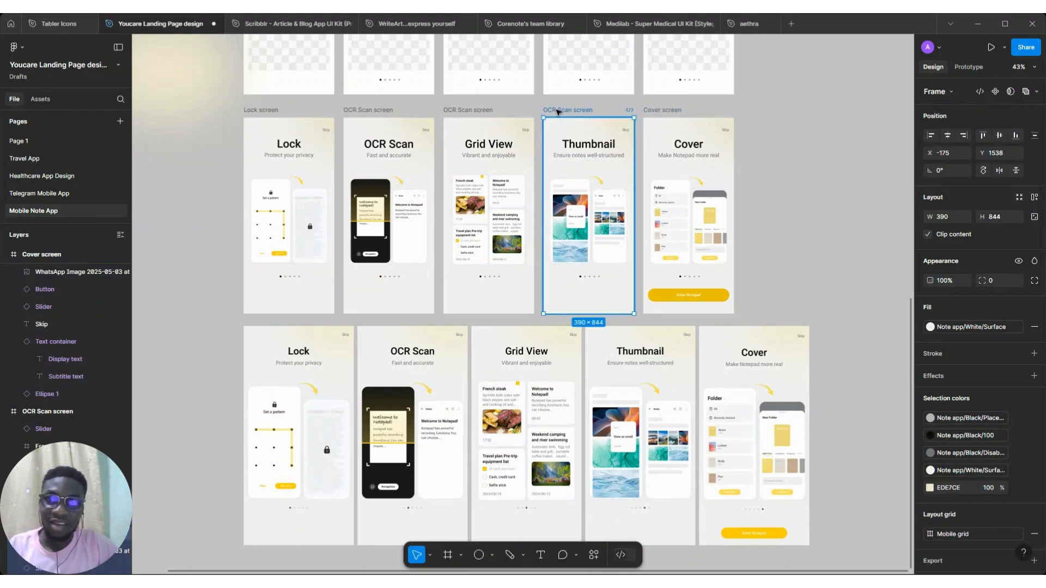
pyautogui.doubleClick(576, 111)
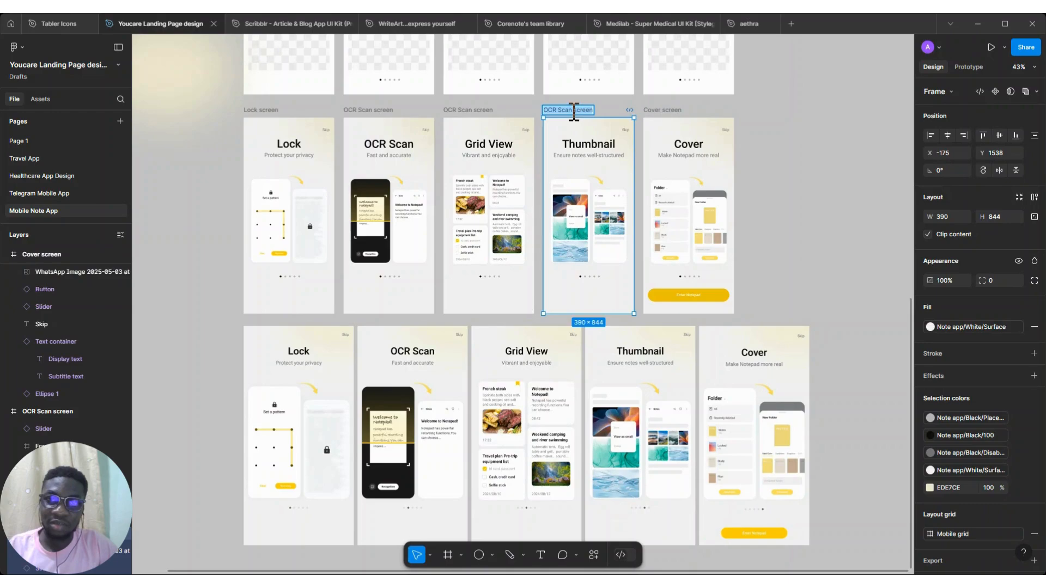
pyautogui.click(573, 112)
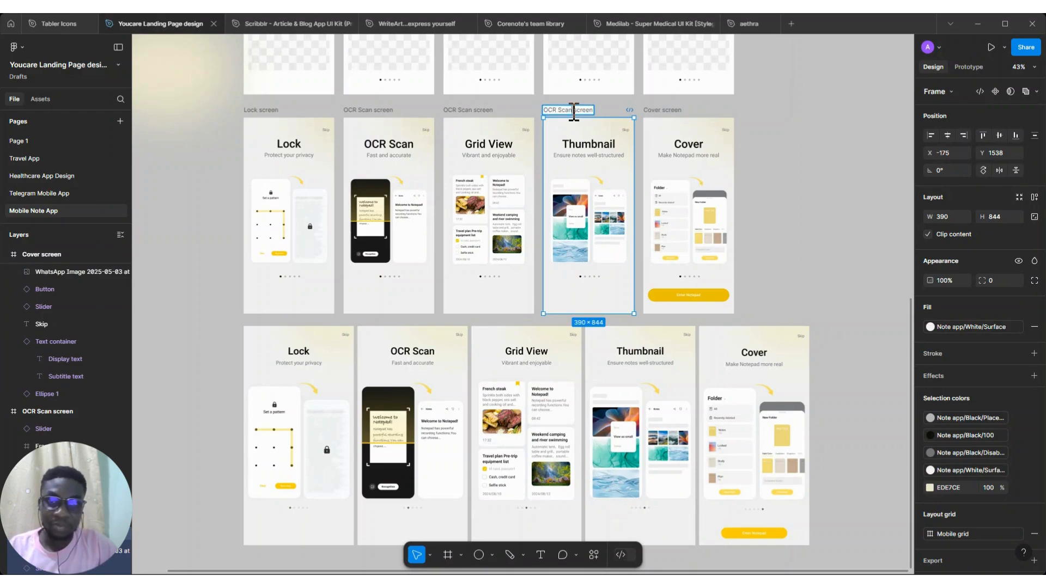
pyautogui.press('BackSpace')
pyautogui.press('BackSpace')
pyautogui.press('BackSpace')
pyautogui.press('BackSpace')
pyautogui.press('BackSpace')
pyautogui.press('BackSpace')
pyautogui.press('BackSpace')
pyautogui.press('BackSpace')
pyautogui.press('BackSpace')
pyautogui.write('Thumbn')
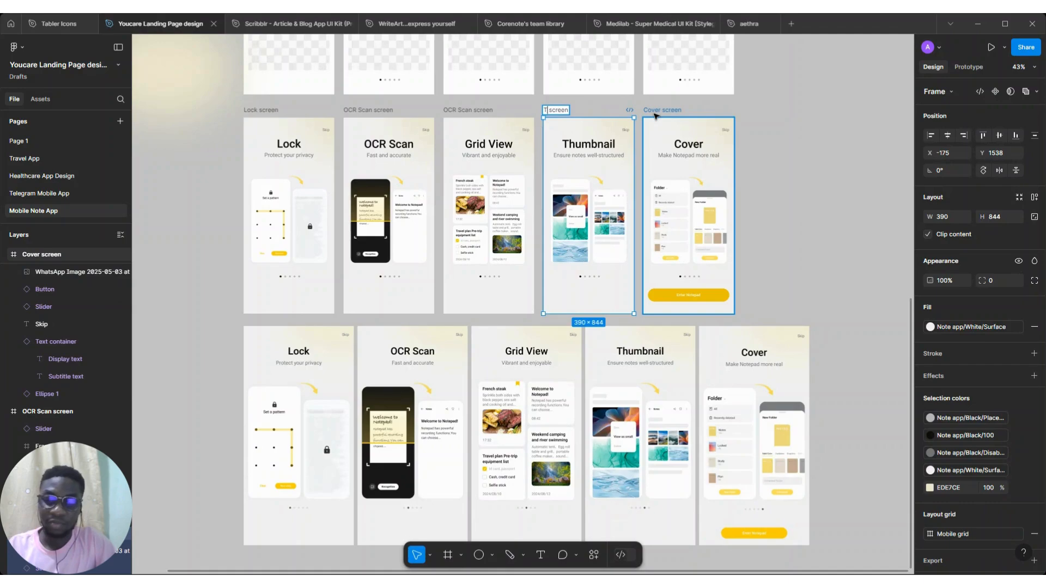
pyautogui.write('ail')
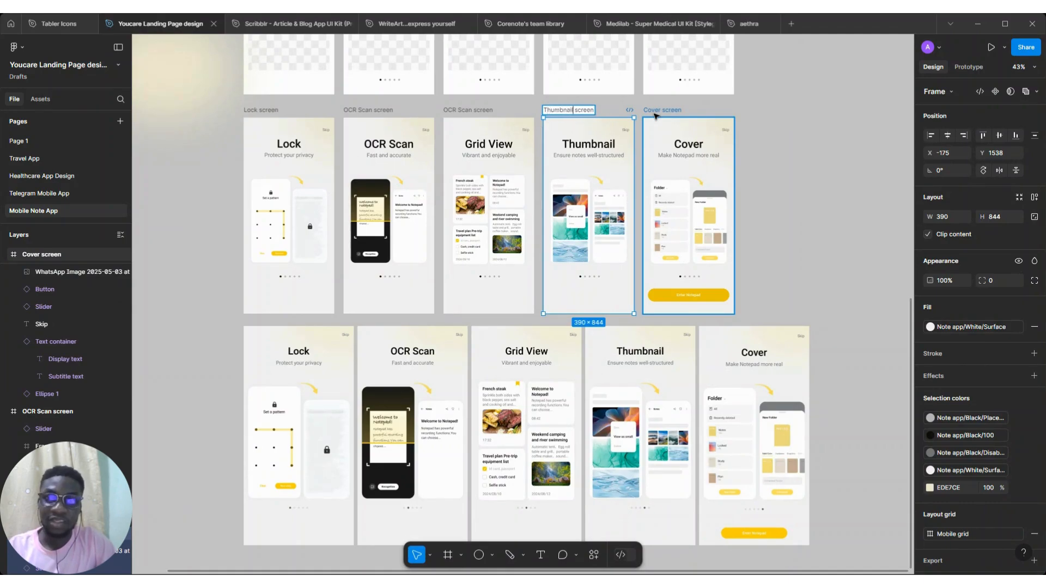
# Rename the Grid View frame to "Grid view screen"
pyautogui.doubleClick(469, 111)
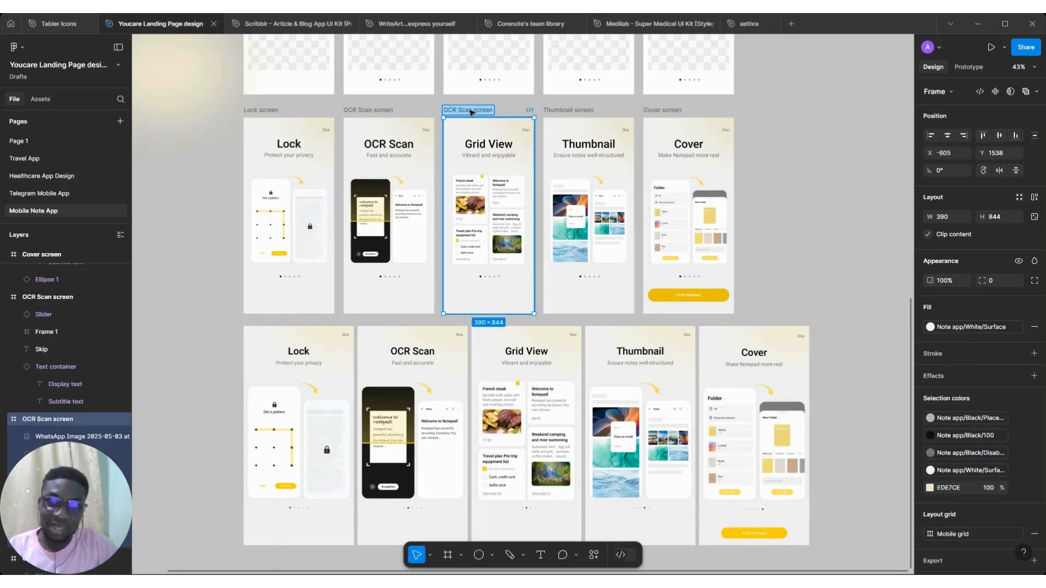
pyautogui.write('Grid view screen')
pyautogui.press('Return')
# Select the bottom row of original reference screens below the rebuilt frames and delete it
pyautogui.scroll(-3, 599, 163)
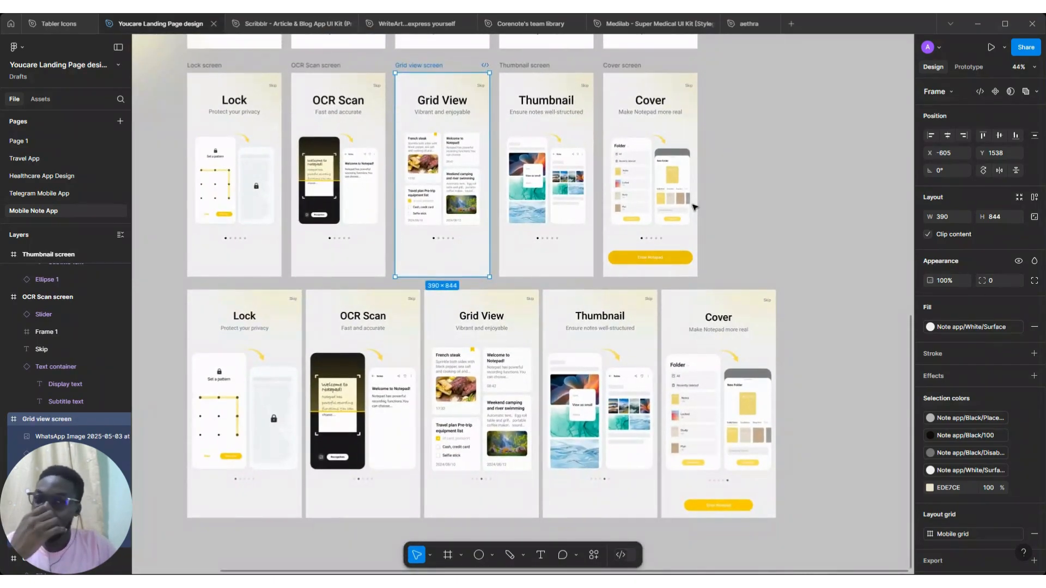
pyautogui.scroll(-5, 694, 207)
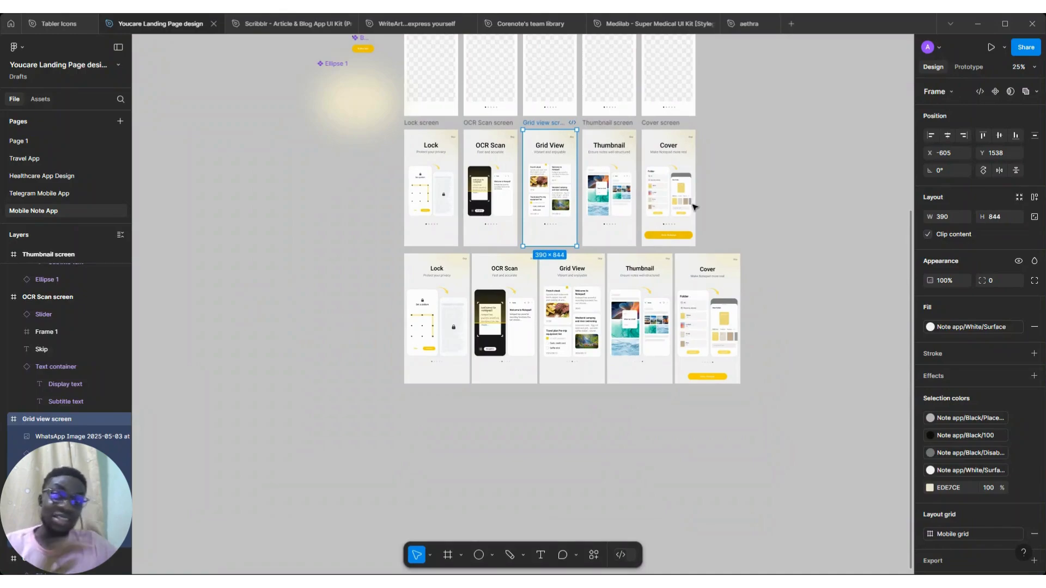
pyautogui.scroll(3, 694, 207)
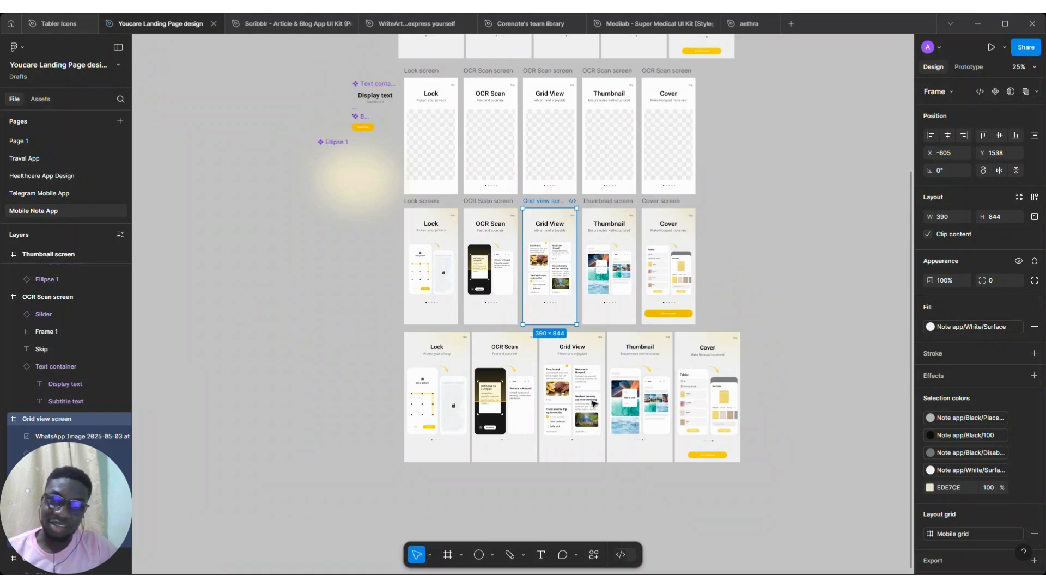
pyautogui.click(396, 481)
pyautogui.moveTo(396, 481); pyautogui.dragTo(748, 330)
pyautogui.press('Delete')
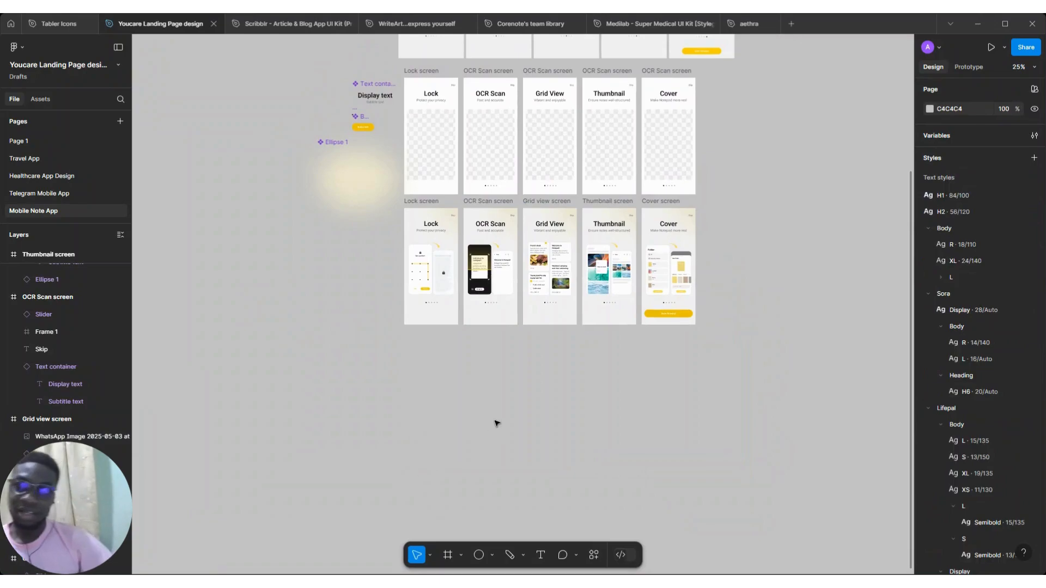
# Move the blurred glow ellipse up and left, beside the text container and button components
pyautogui.scroll(2, 495, 423)
pyautogui.scroll(2, 495, 423)
pyautogui.hscroll(3, 494, 422)
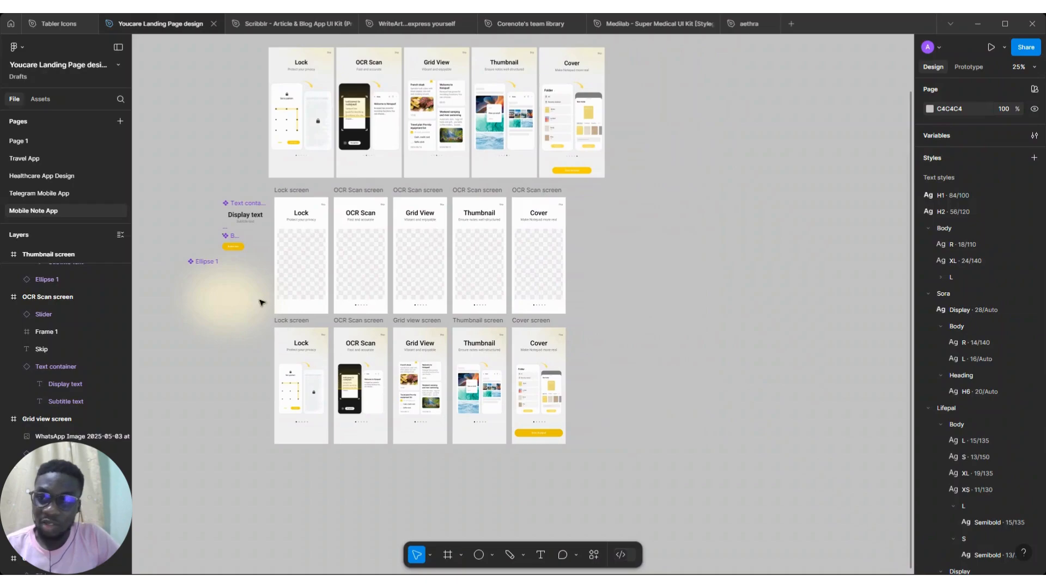
pyautogui.hscroll(-2, 205, 263)
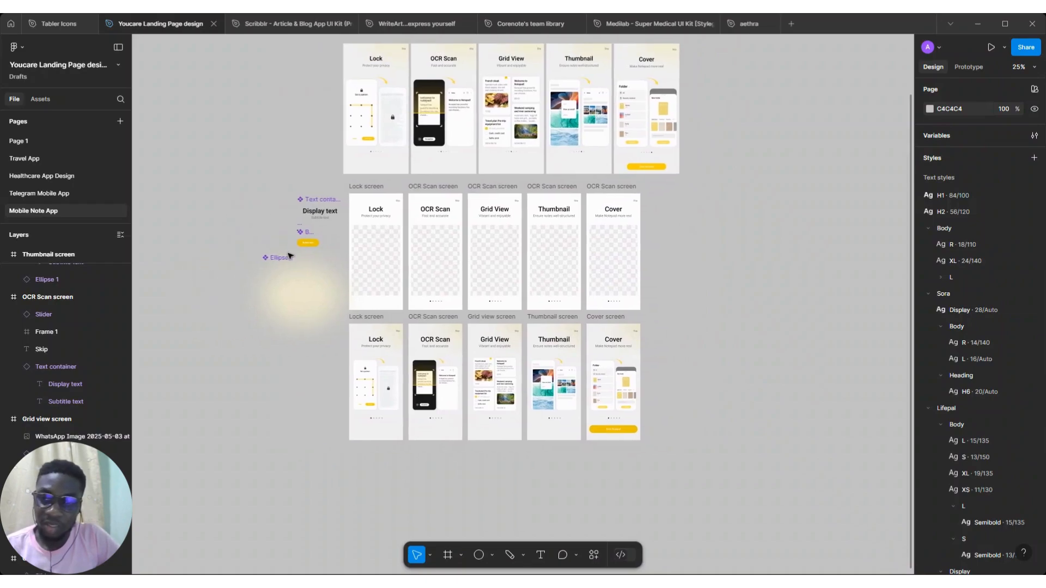
pyautogui.click(279, 266)
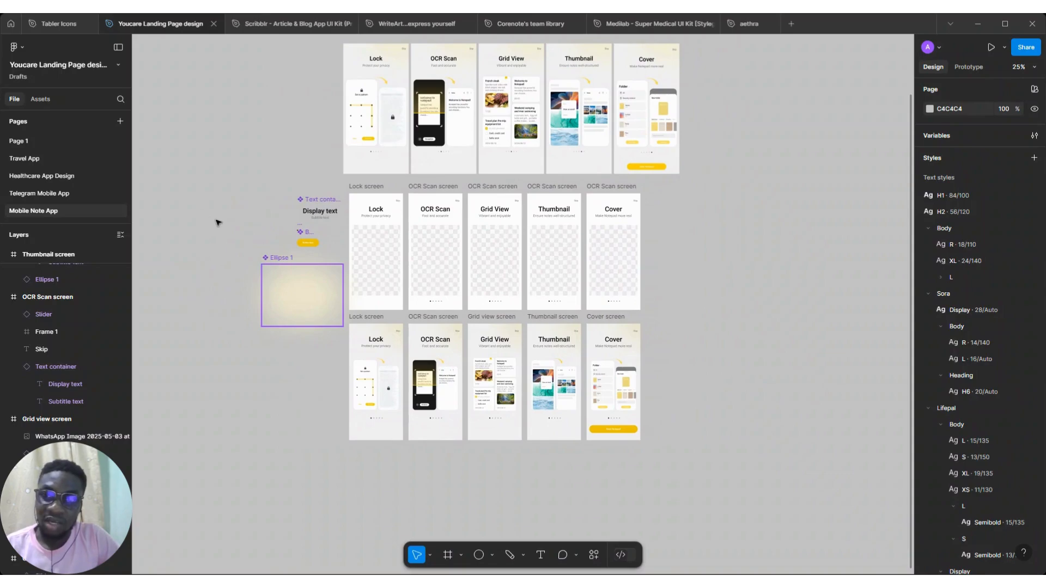
pyautogui.moveTo(217, 220); pyautogui.dragTo(222, 205)
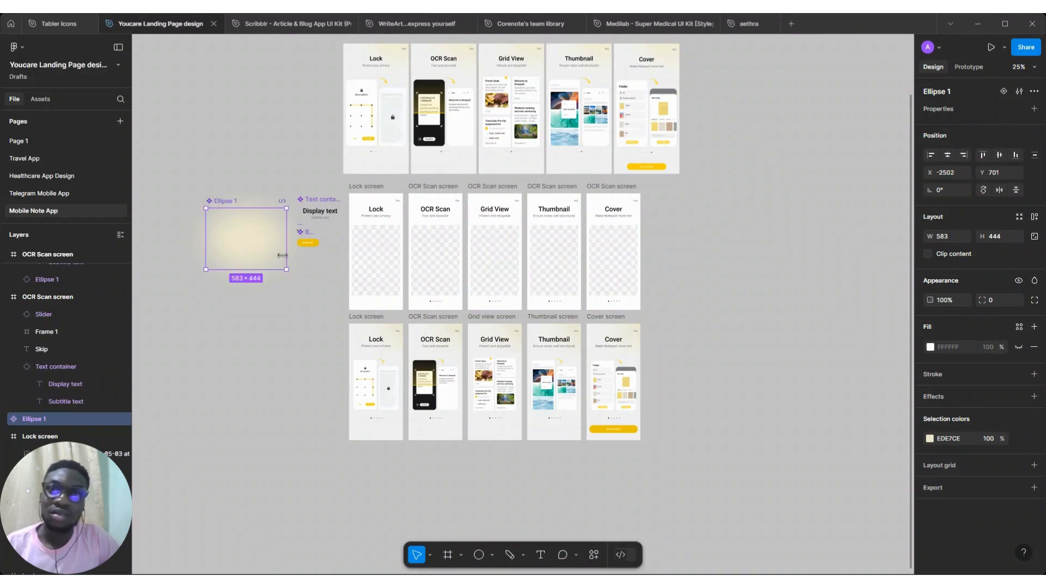
# Review the rebuilt onboarding frames and the remaining rows across the canvas
pyautogui.scroll(1, 284, 258)
pyautogui.hscroll(1, 283, 257)
pyautogui.scroll(-1, 471, 380)
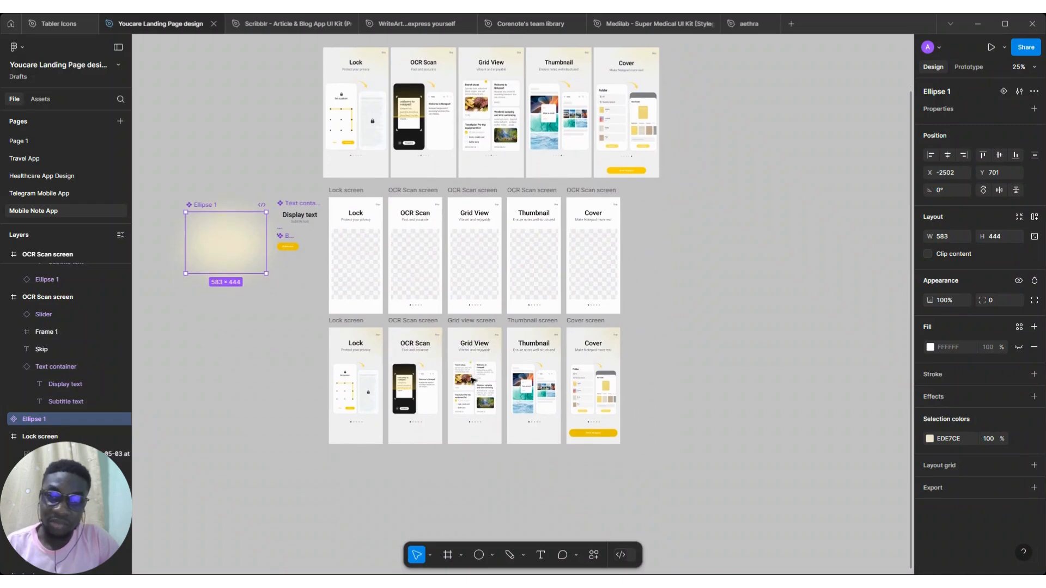
pyautogui.scroll(3, 472, 380)
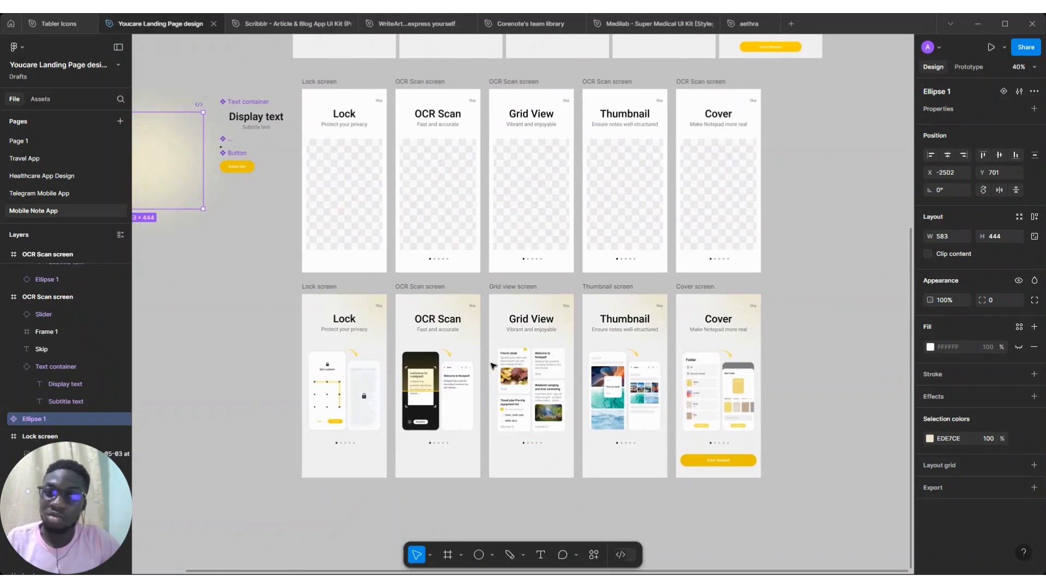
pyautogui.scroll(-2, 490, 362)
pyautogui.scroll(2, 493, 366)
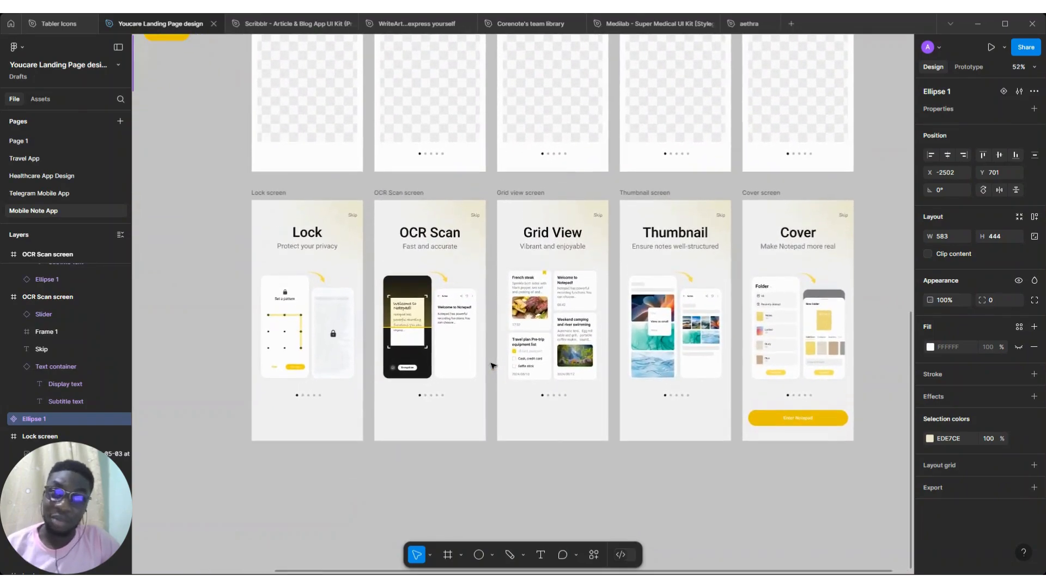
pyautogui.scroll(2, 493, 366)
pyautogui.scroll(-2, 491, 366)
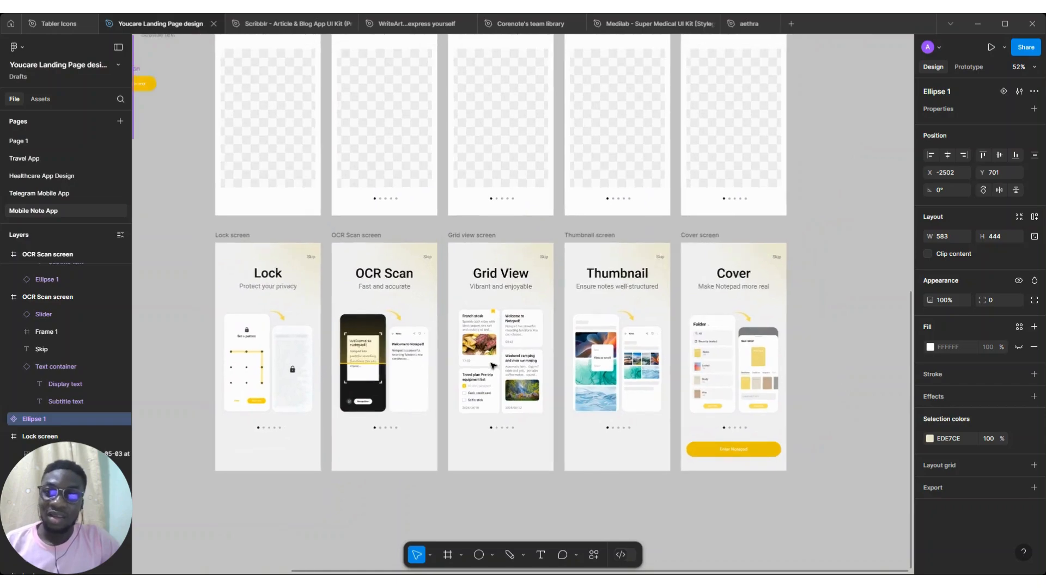
pyautogui.scroll(1, 492, 366)
pyautogui.hscroll(-1, 492, 366)
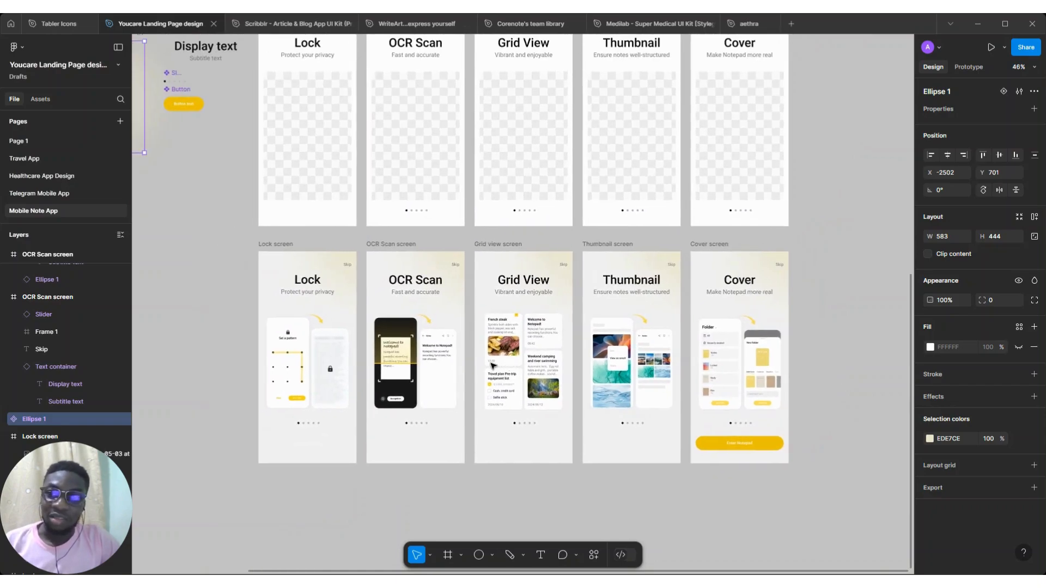
pyautogui.scroll(2, 492, 366)
pyautogui.scroll(-1, 492, 366)
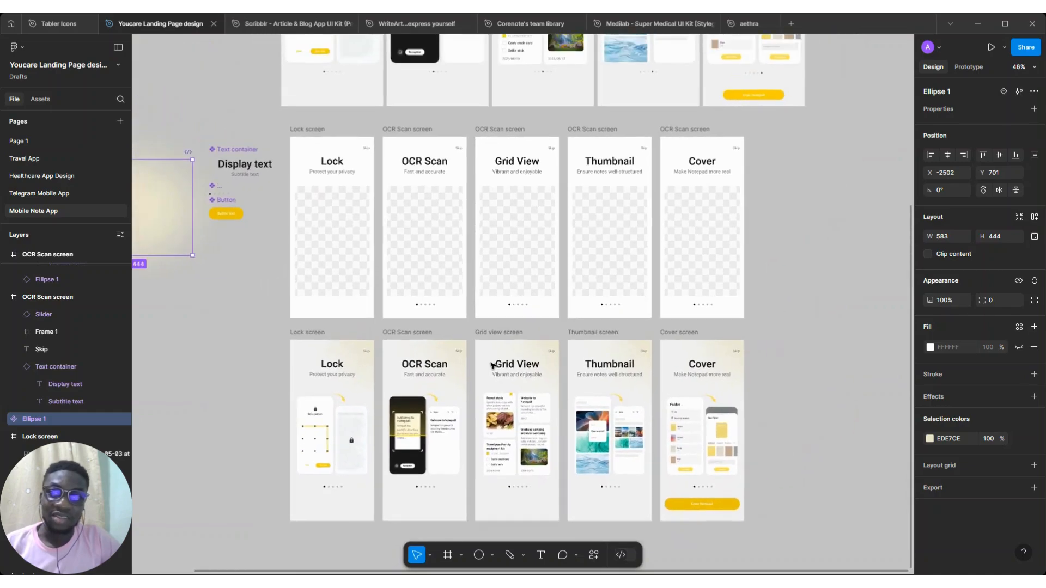
pyautogui.scroll(-1, 492, 366)
pyautogui.hscroll(2, 492, 366)
pyautogui.scroll(-2, 492, 366)
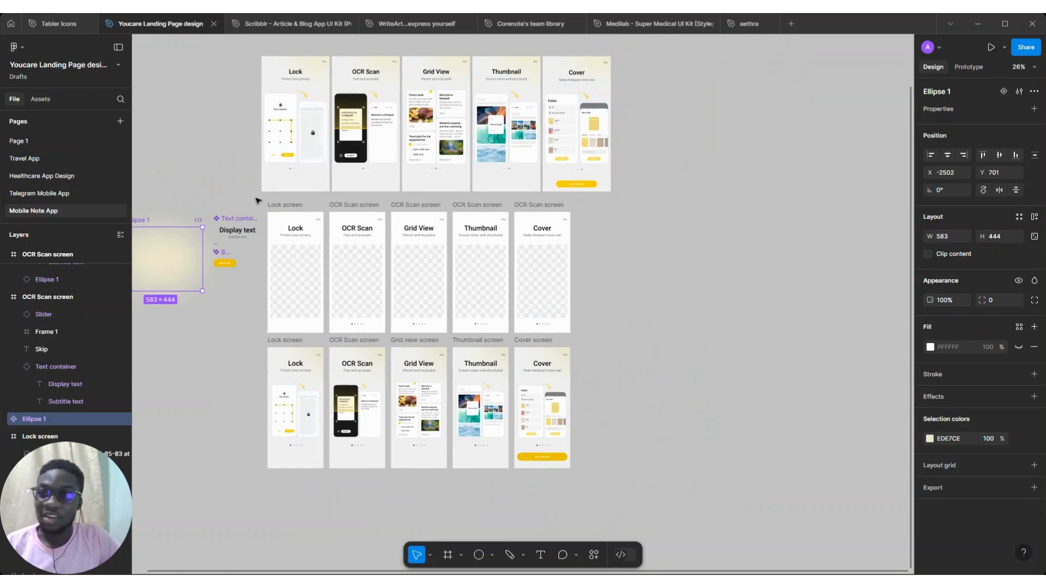
# Undo the last change and move the row of original reference screens below the rebuilt frames
pyautogui.click(302, 123)
pyautogui.hotkey('ctrl', 'z')
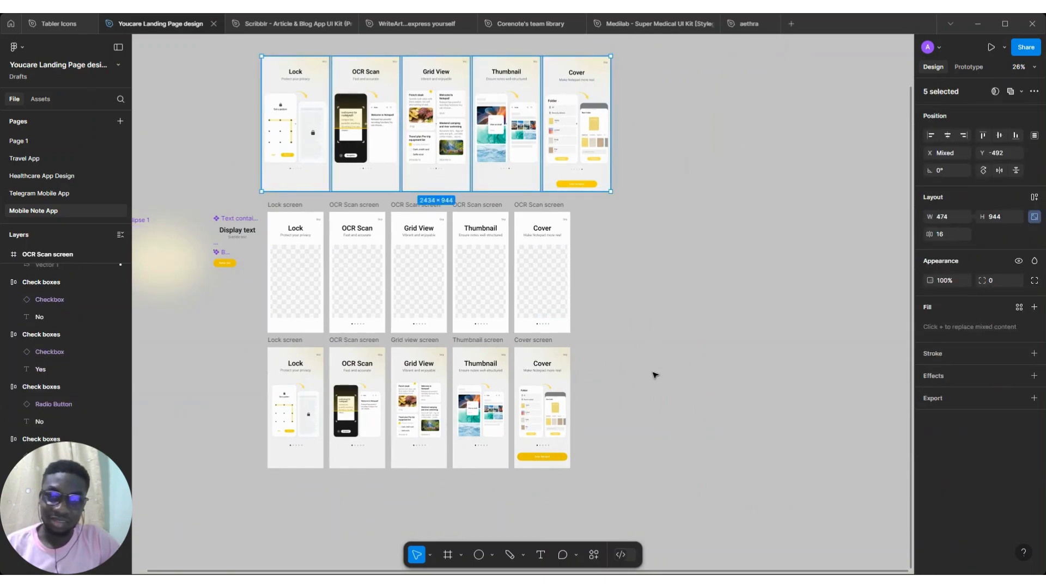
pyautogui.moveTo(654, 375); pyautogui.dragTo(278, 413)
pyautogui.scroll(-2, 621, 408)
pyautogui.scroll(-2, 618, 409)
# Hide the interface and nudge the reference screen row up 30 px toward the rebuilt frames above it
pyautogui.hotkey('ctrl', '\\')
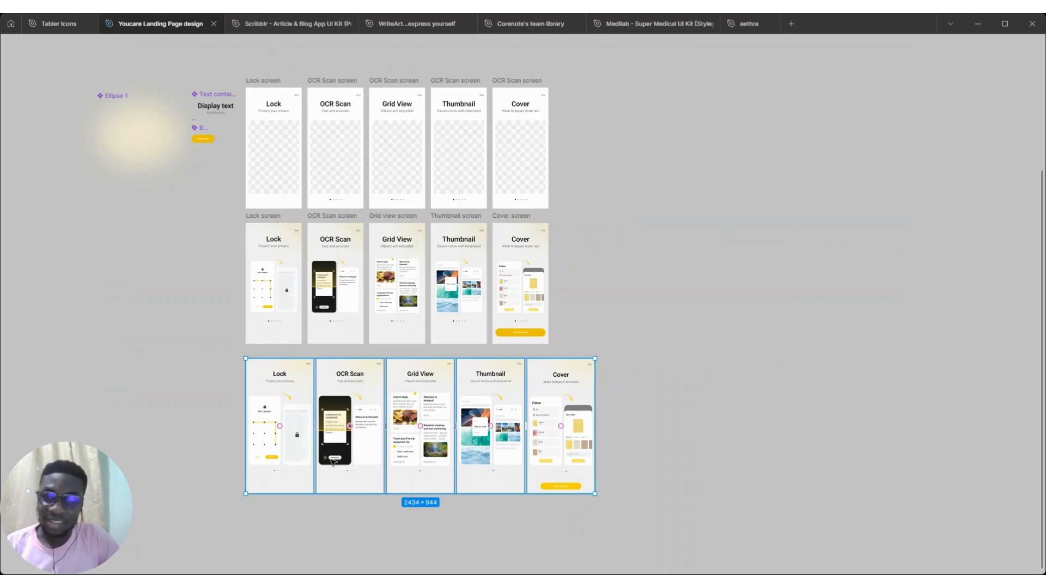
pyautogui.scroll(3, 333, 462)
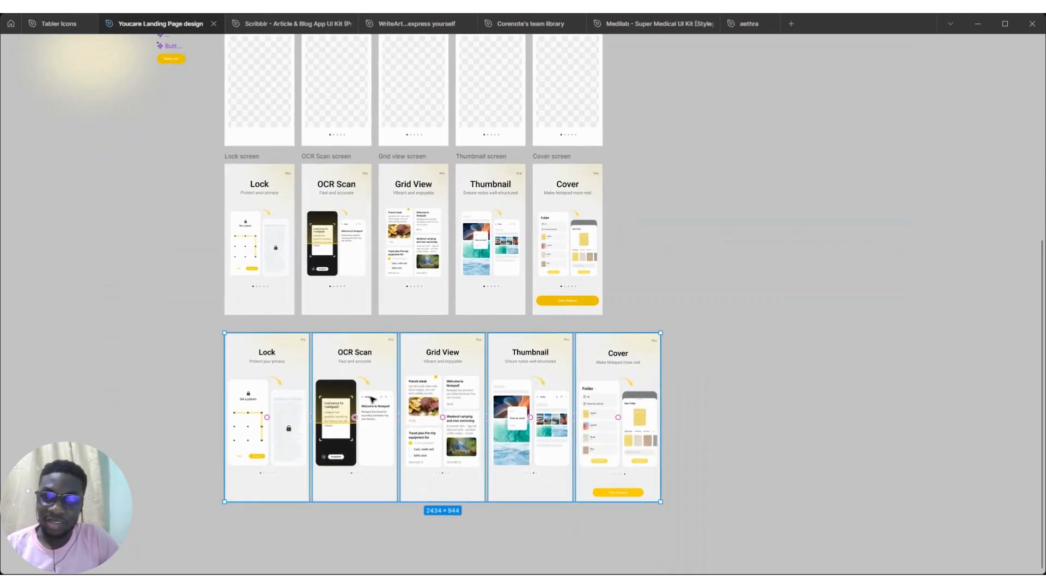
pyautogui.scroll(4, 372, 400)
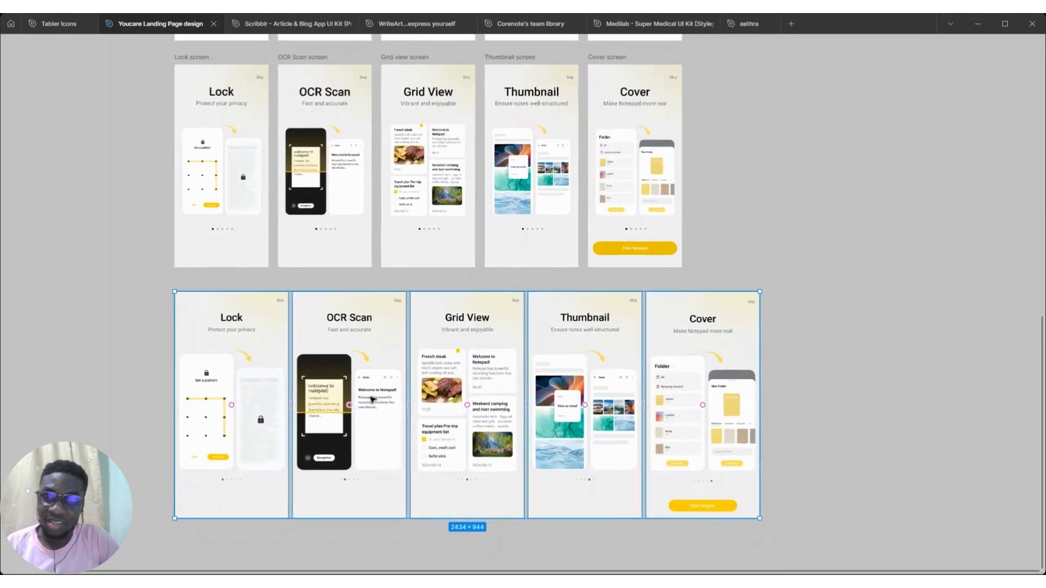
pyautogui.scroll(2, 371, 399)
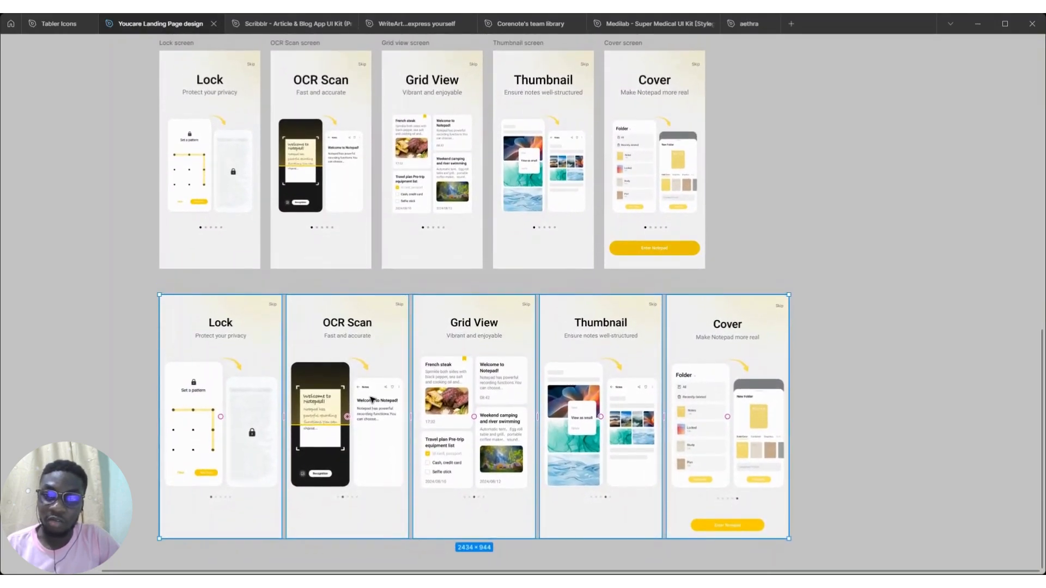
pyautogui.scroll(1, 371, 399)
pyautogui.hotkey('shift', 'Up')
pyautogui.hotkey('shift', 'Up')
pyautogui.hotkey('shift', 'Up')
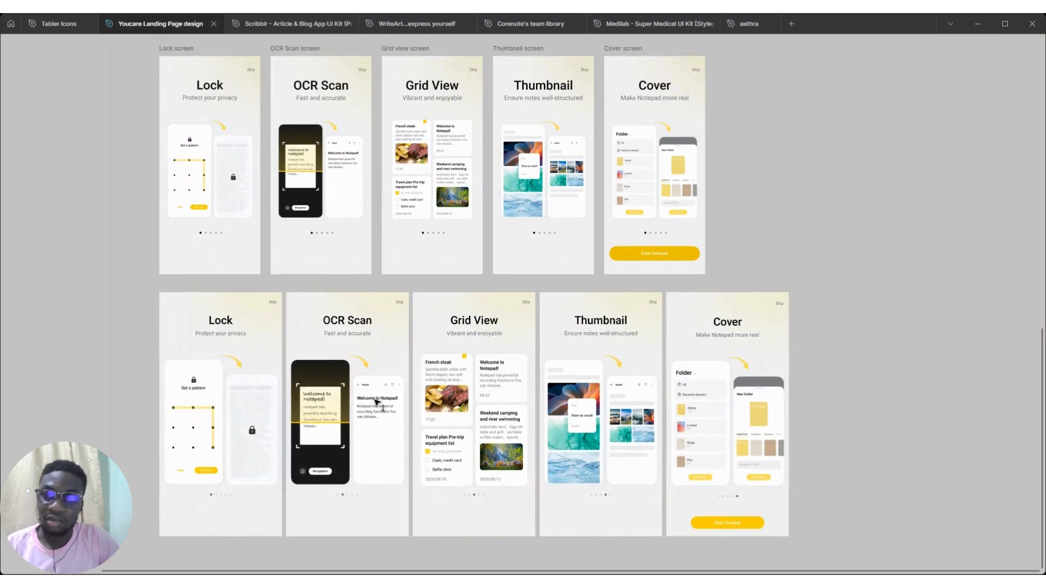
pyautogui.scroll(1, 375, 402)
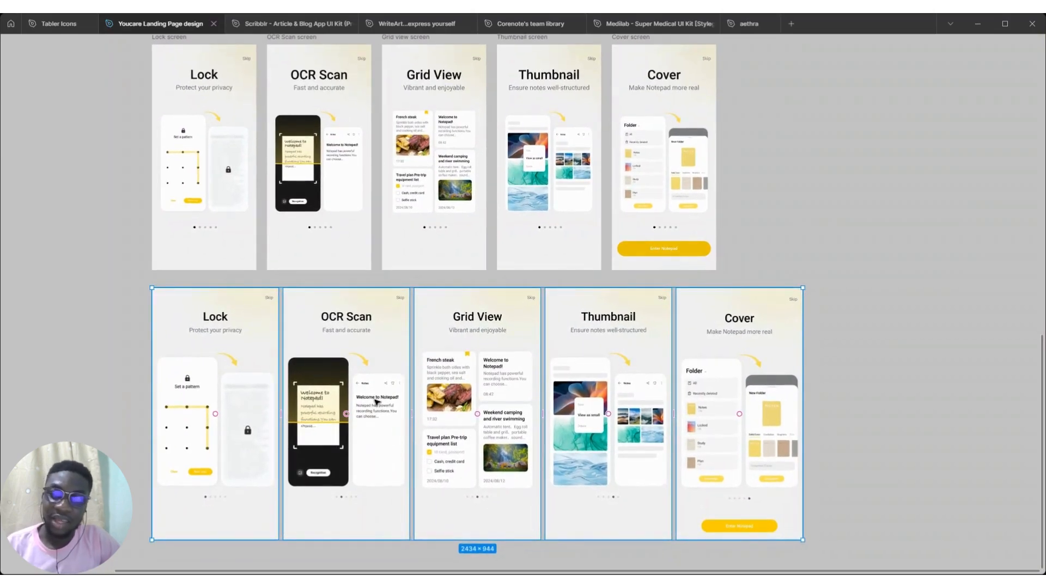
pyautogui.scroll(1, 376, 402)
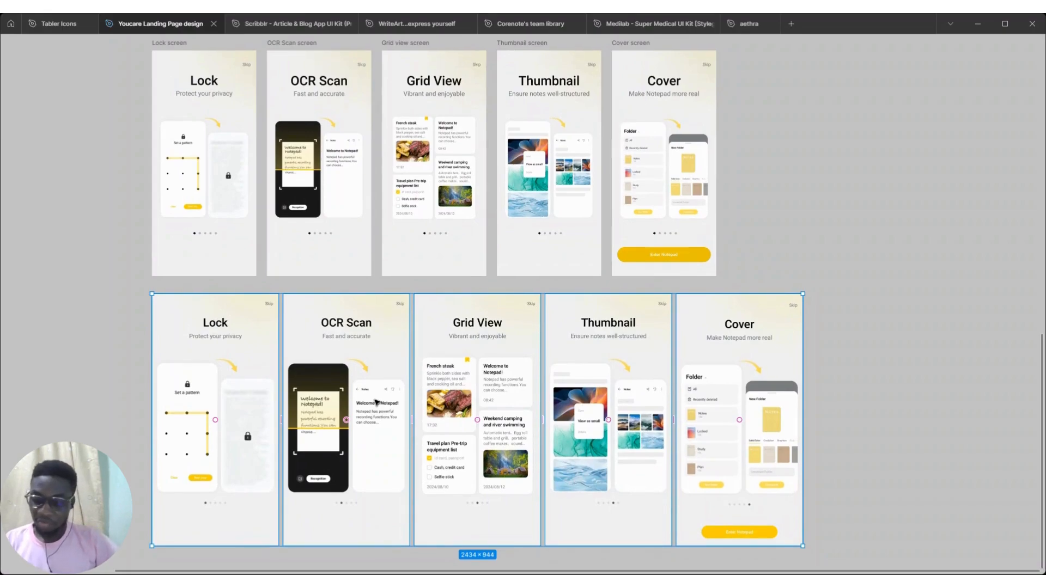